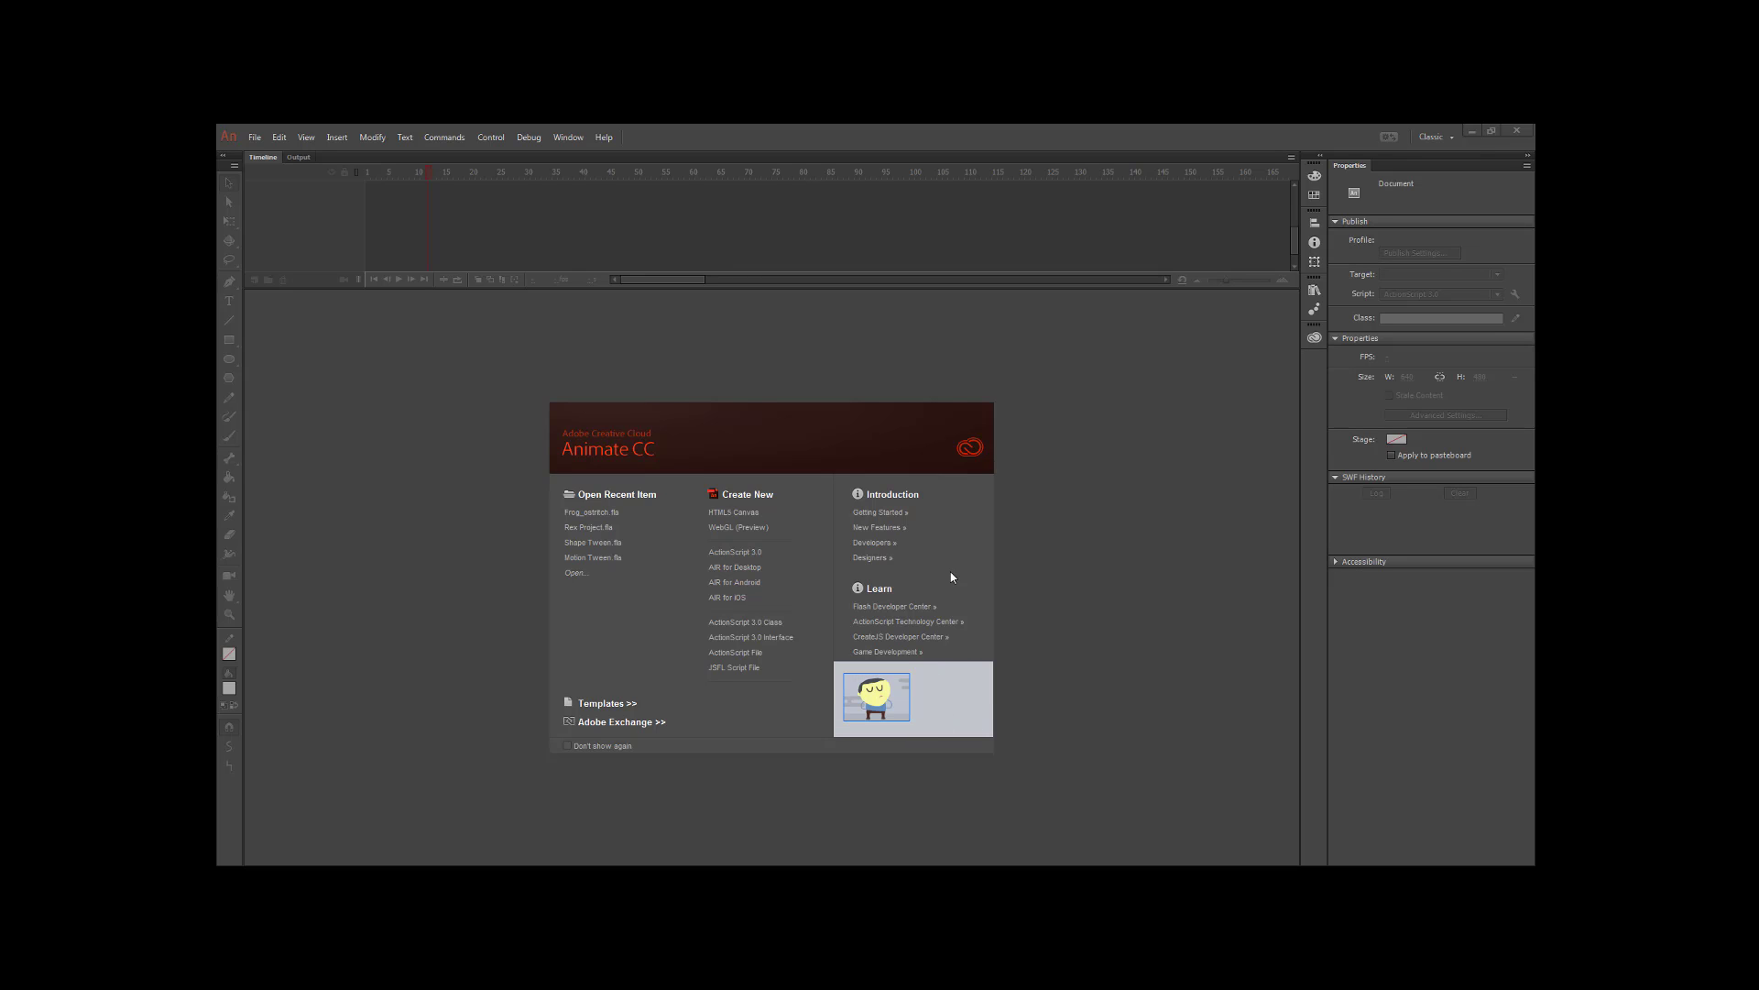
# - Create a new HTML5 Canvas document and set its stage color to a medium blue
pyautogui.click(737, 515)
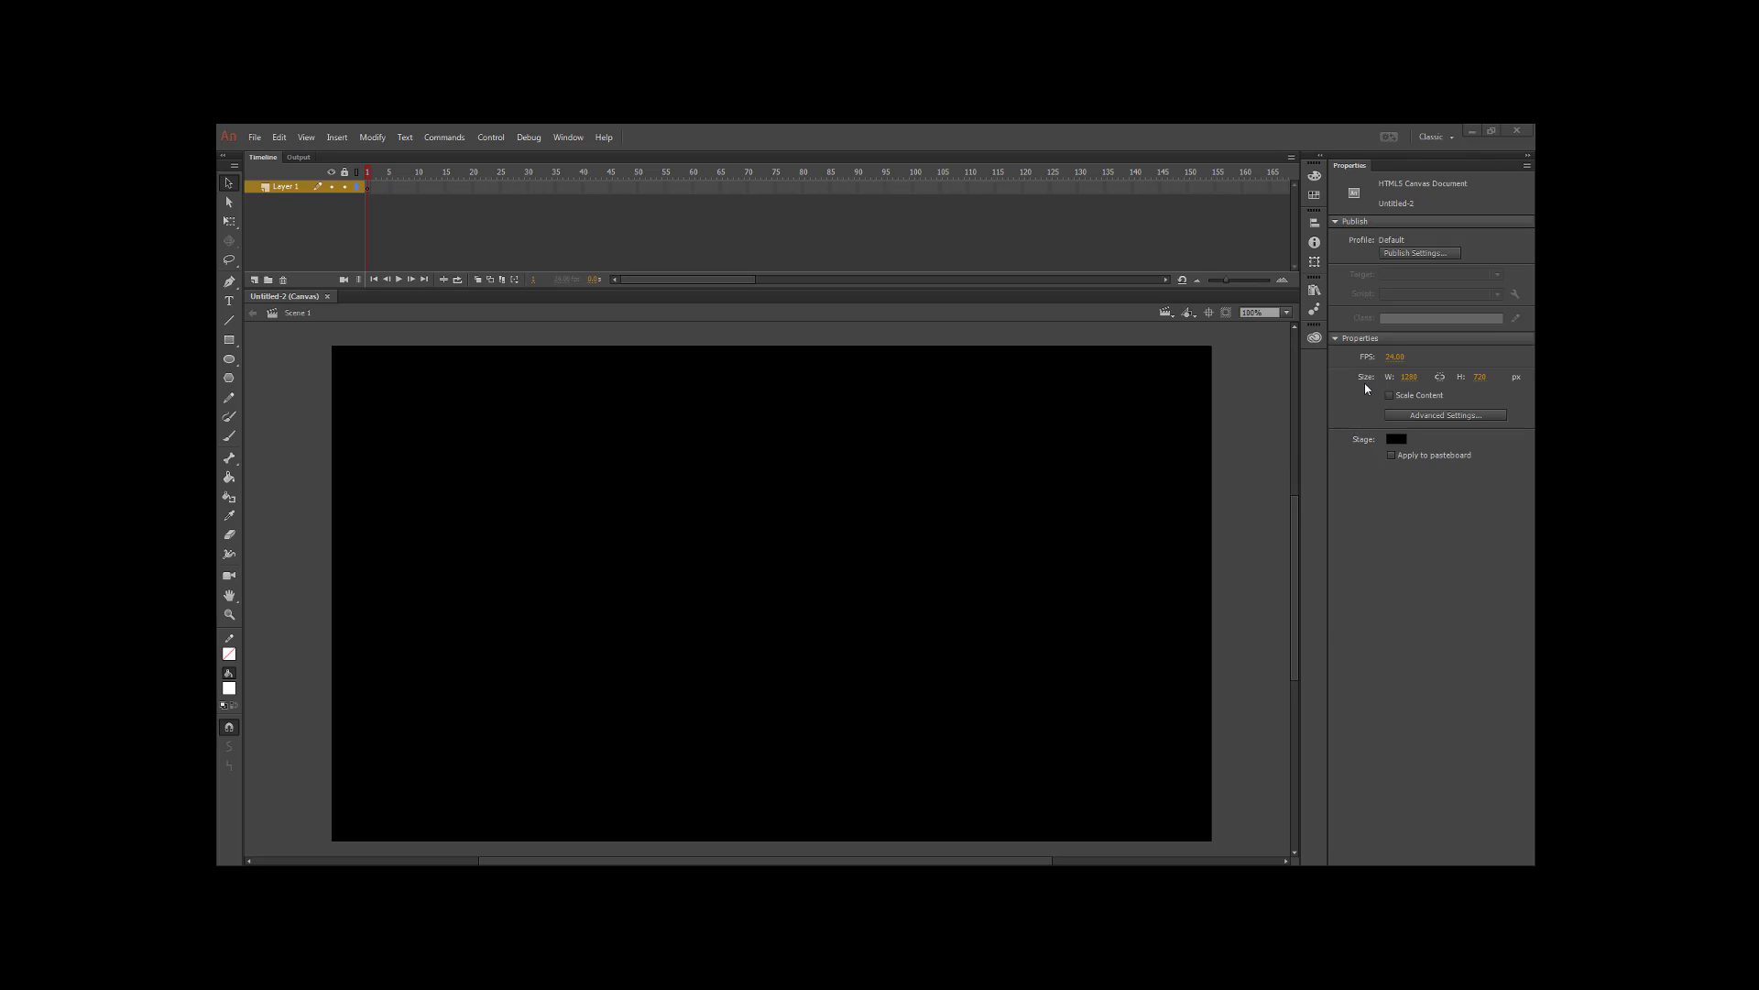
pyautogui.click(1396, 439)
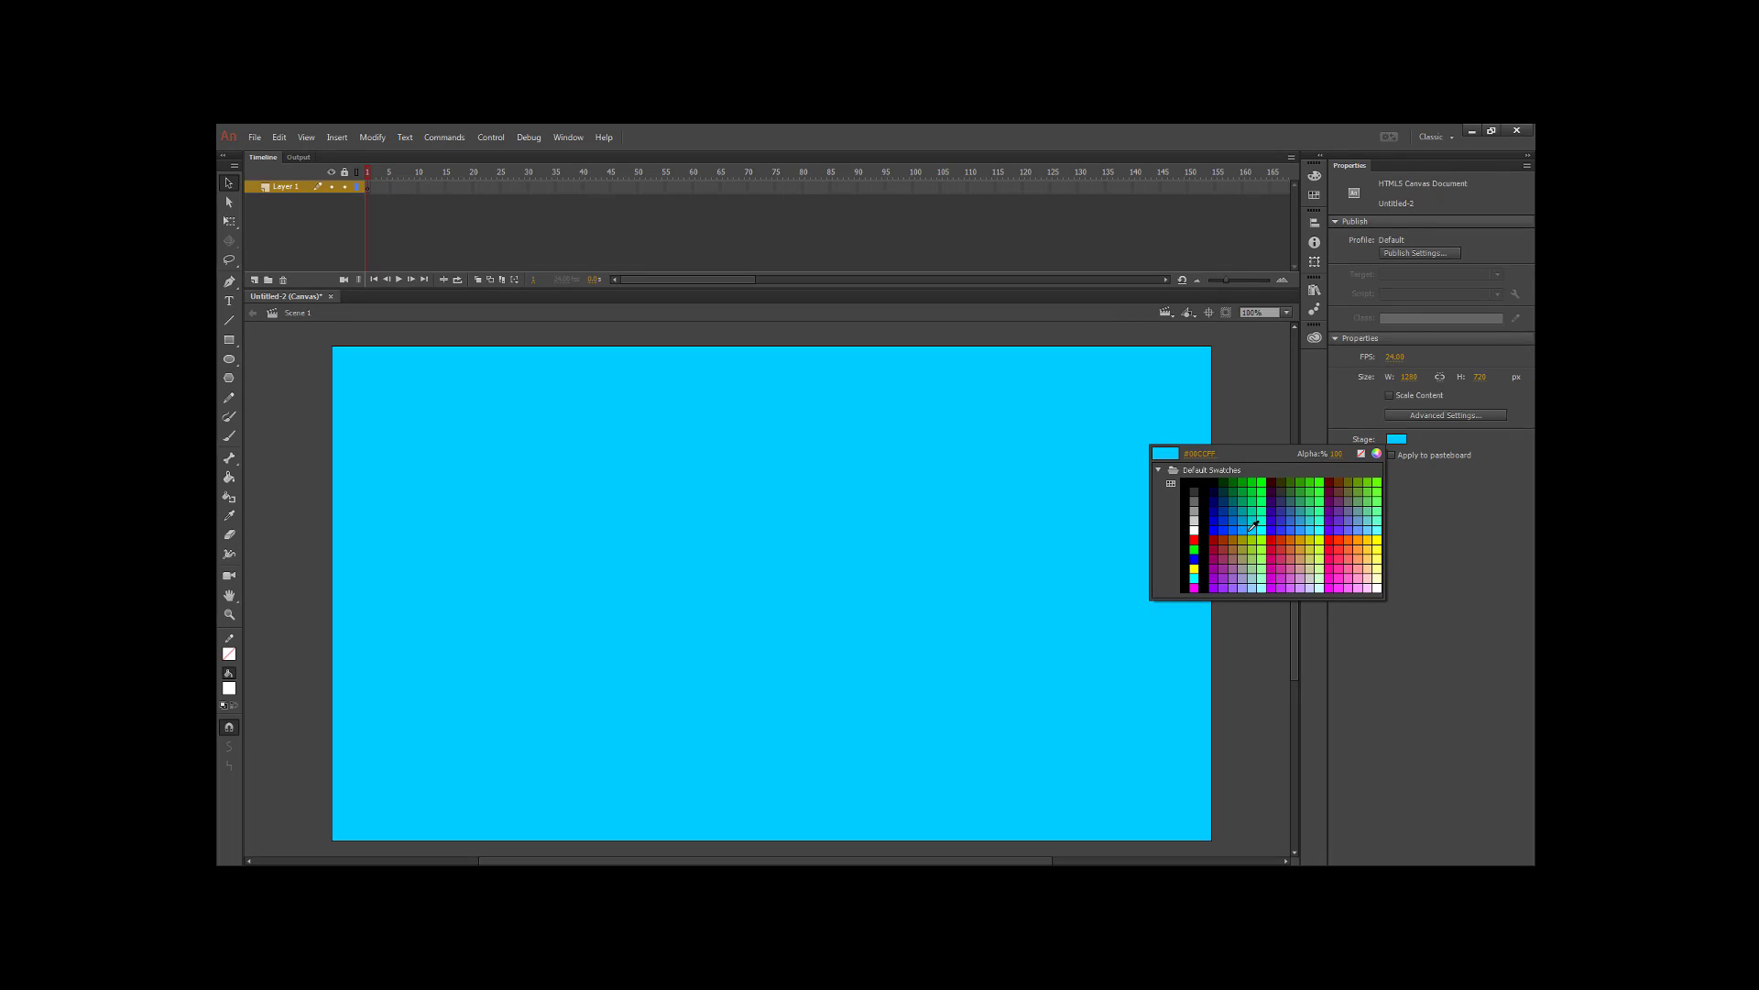
pyautogui.click(1250, 525)
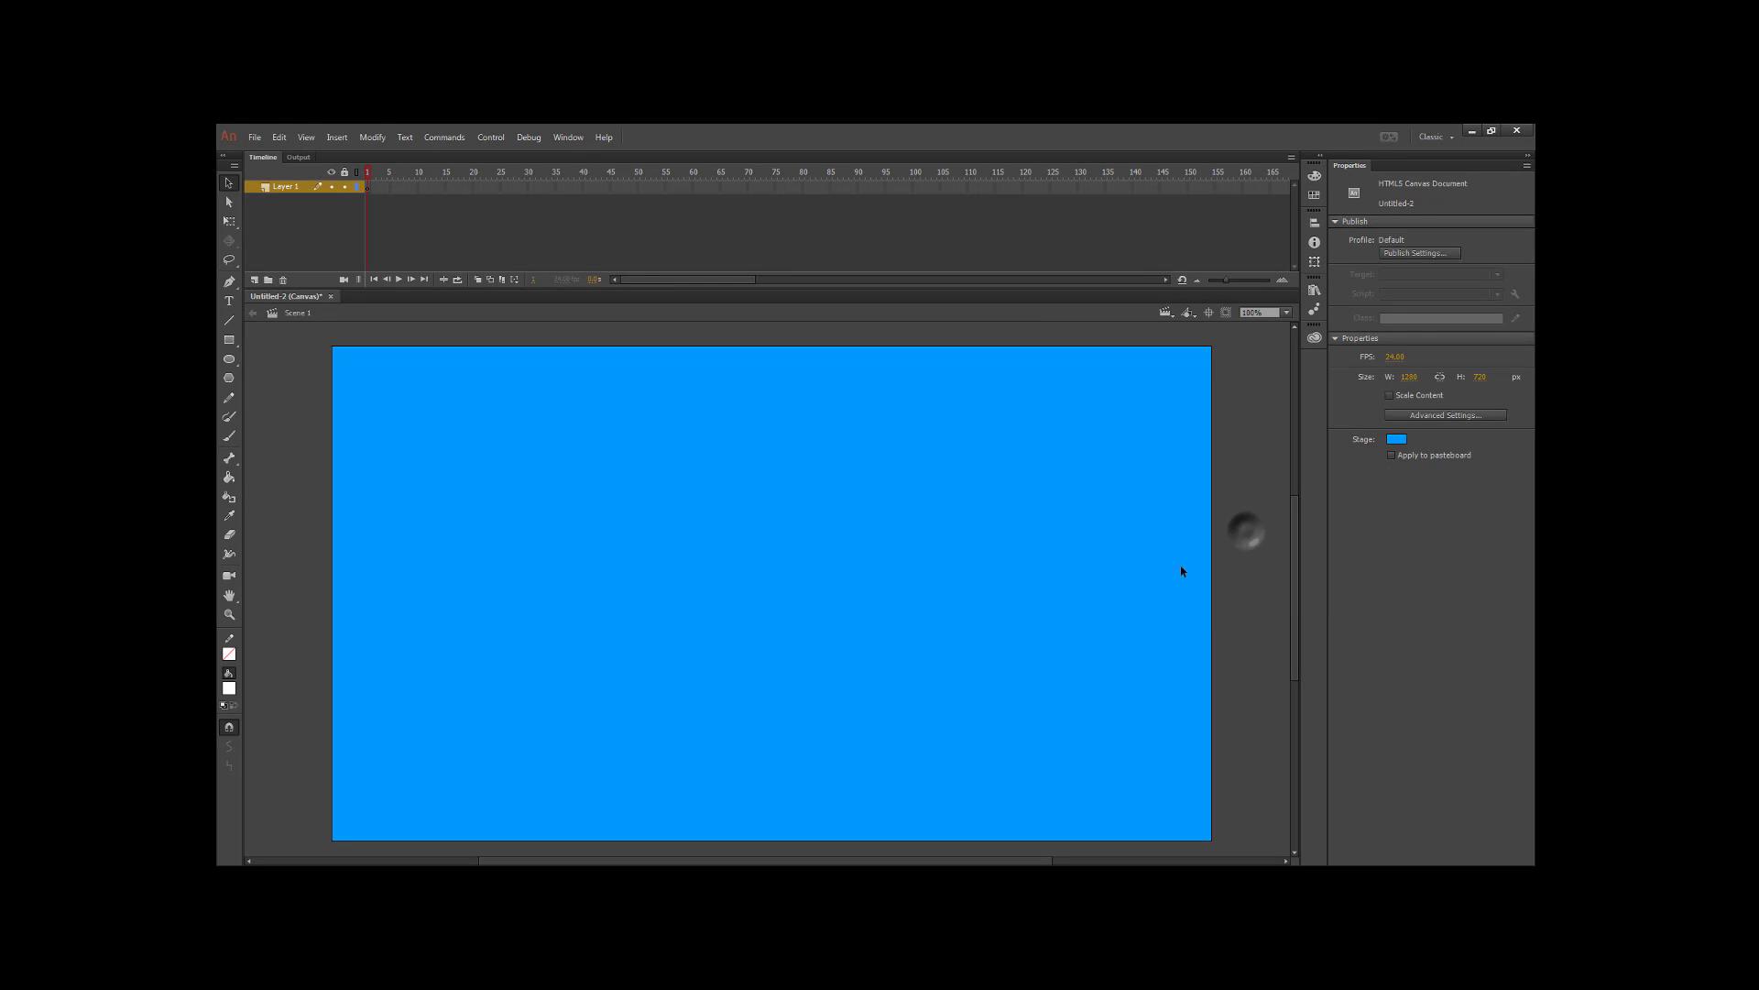
# - Draw a green rectangle without a stroke across the lower part of the stage, extending past its side and bottom edges
pyautogui.click(229, 340)
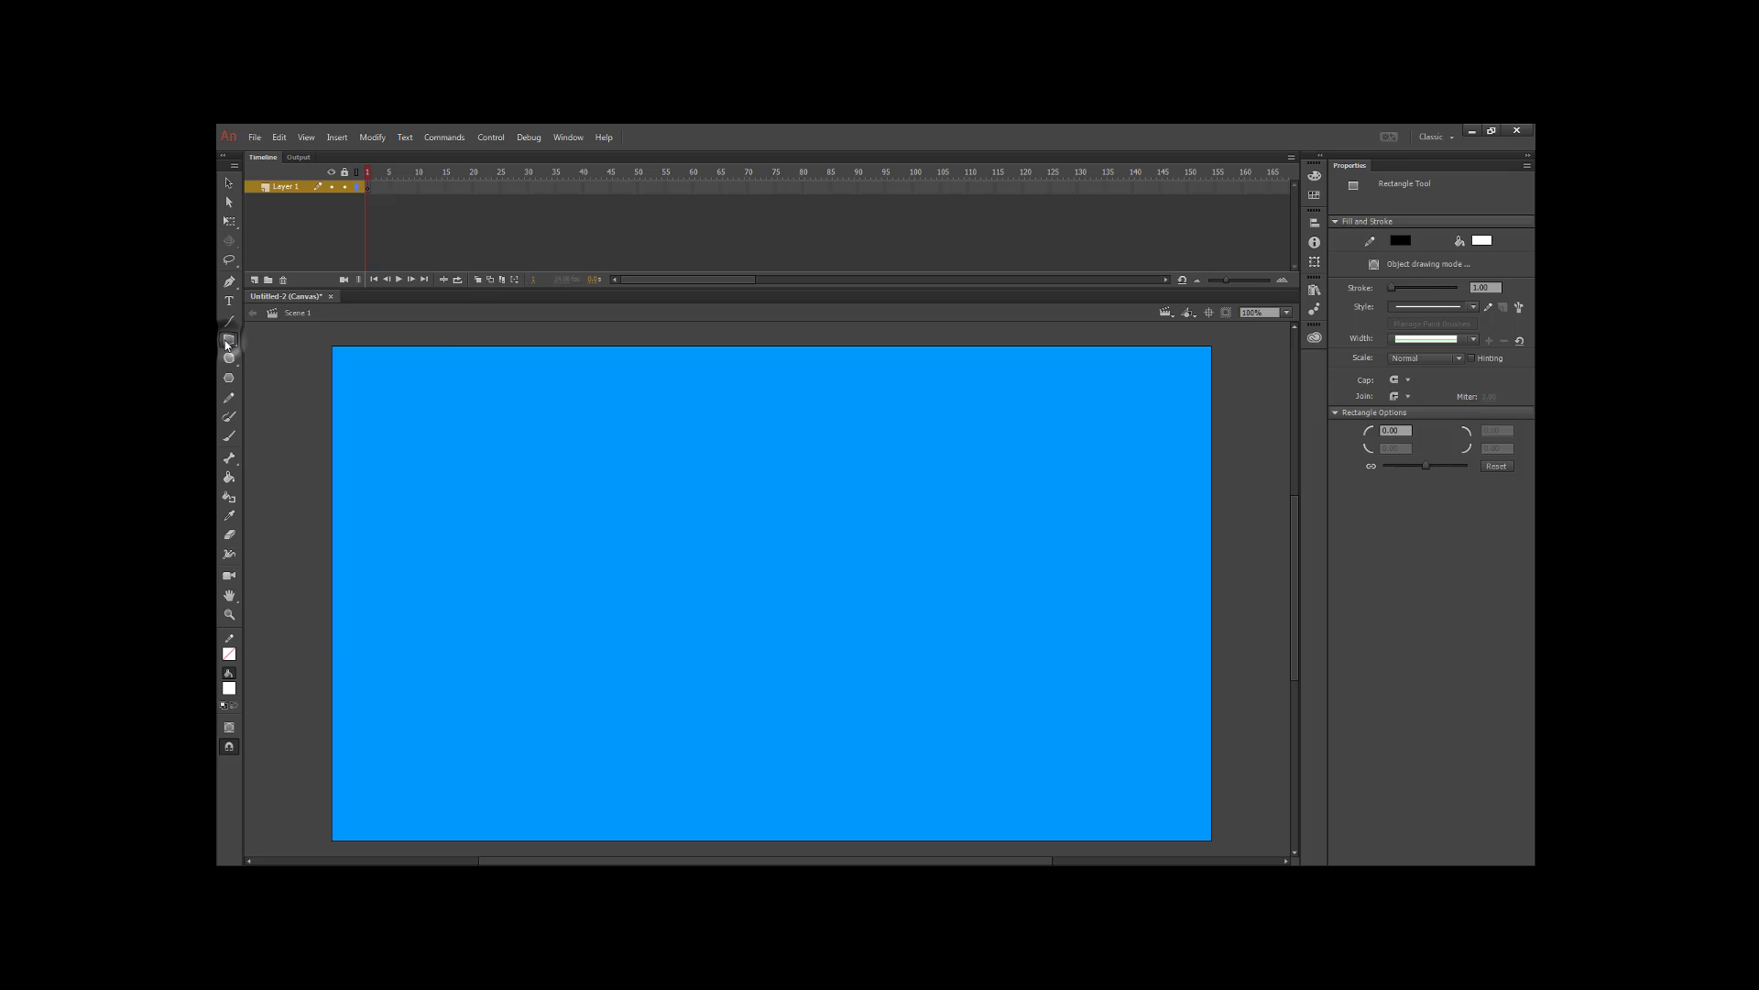
pyautogui.click(1400, 240)
pyautogui.click(1367, 252)
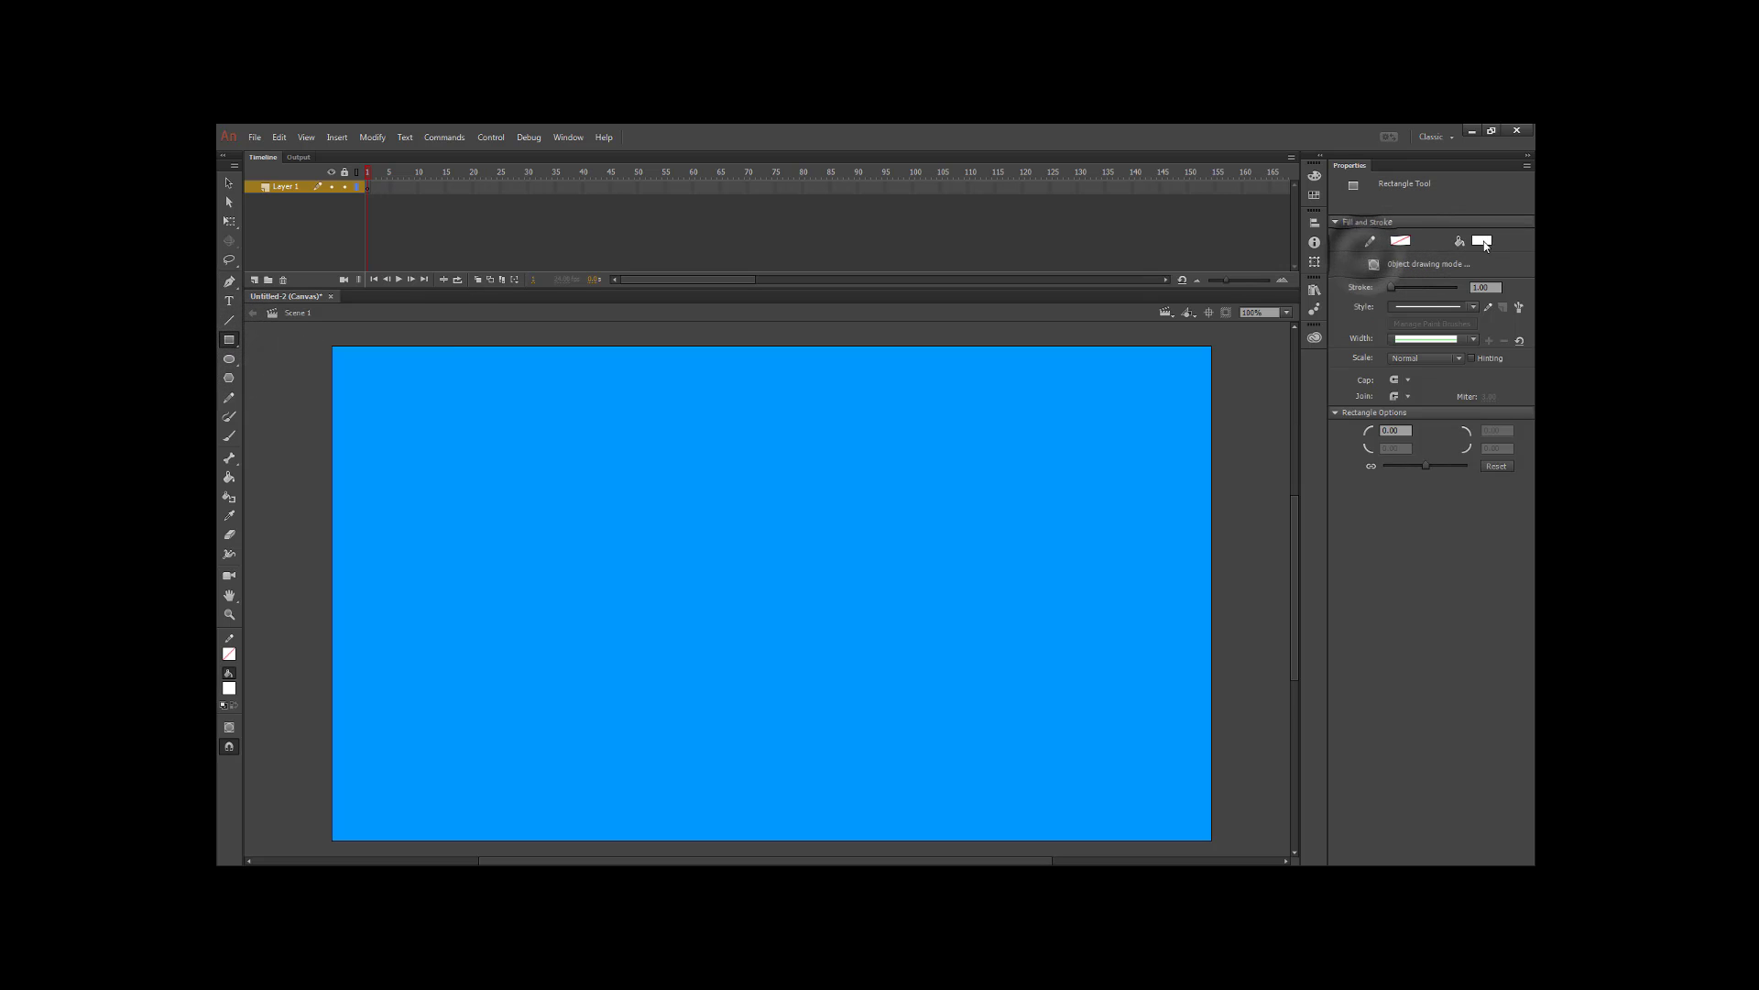
pyautogui.click(1483, 242)
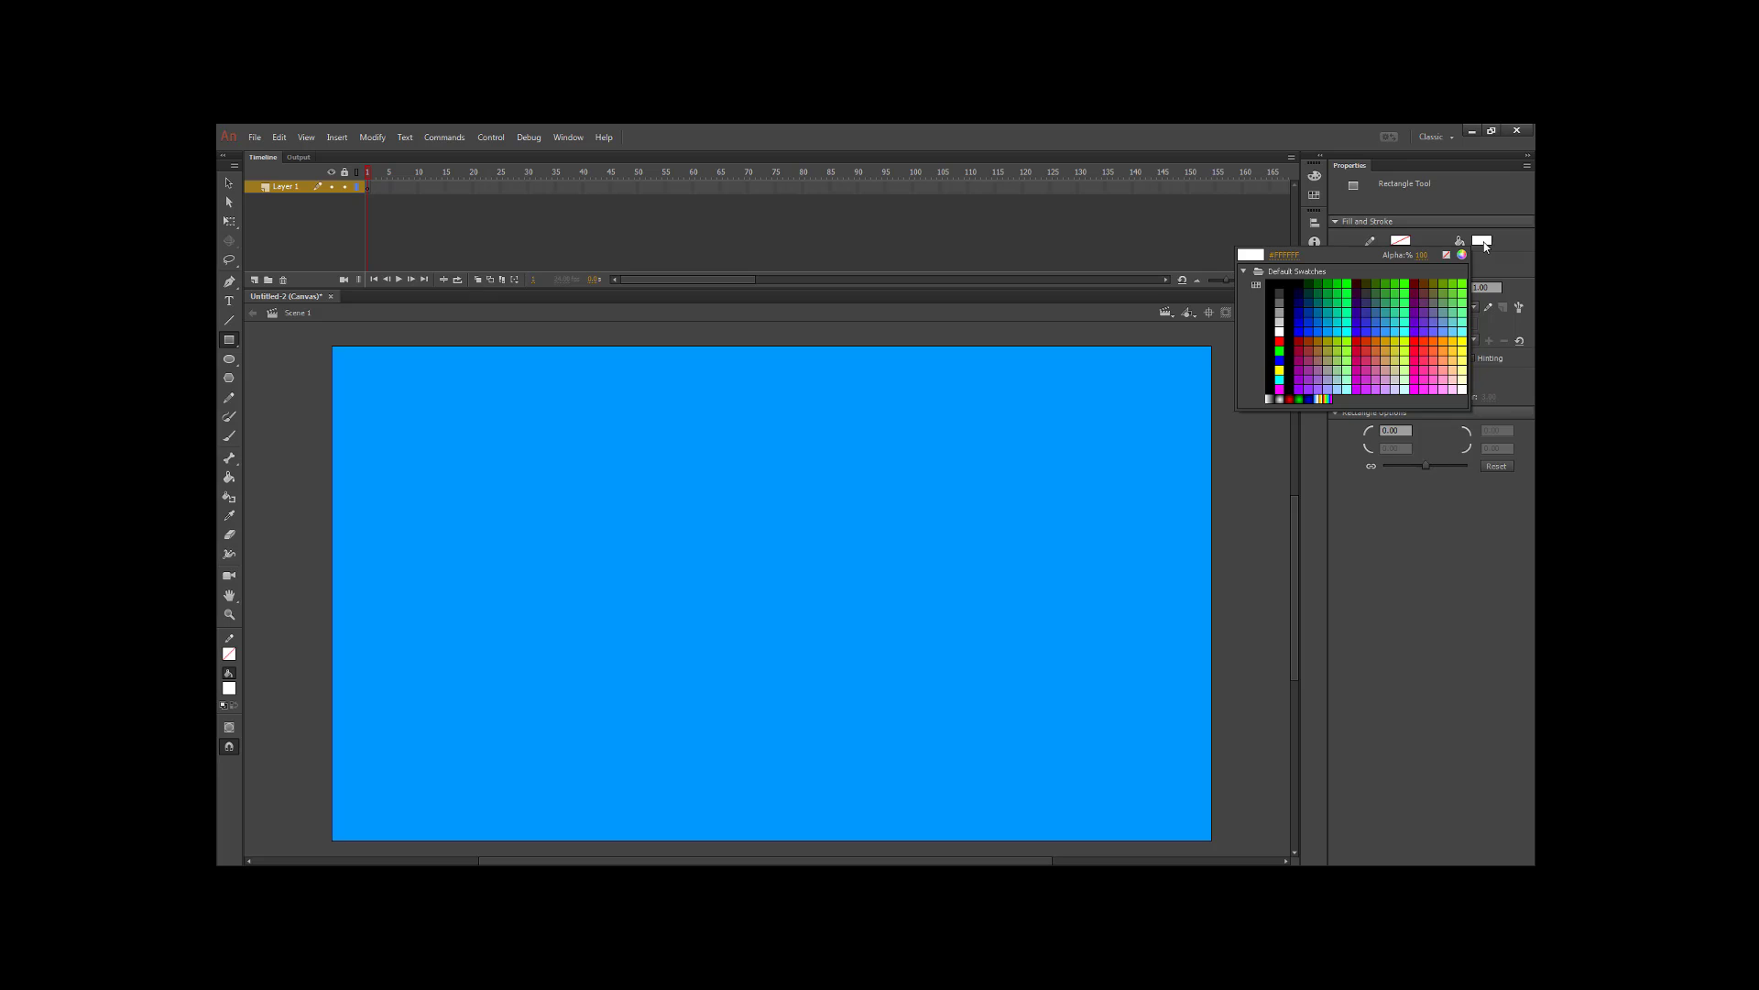
pyautogui.click(1336, 277)
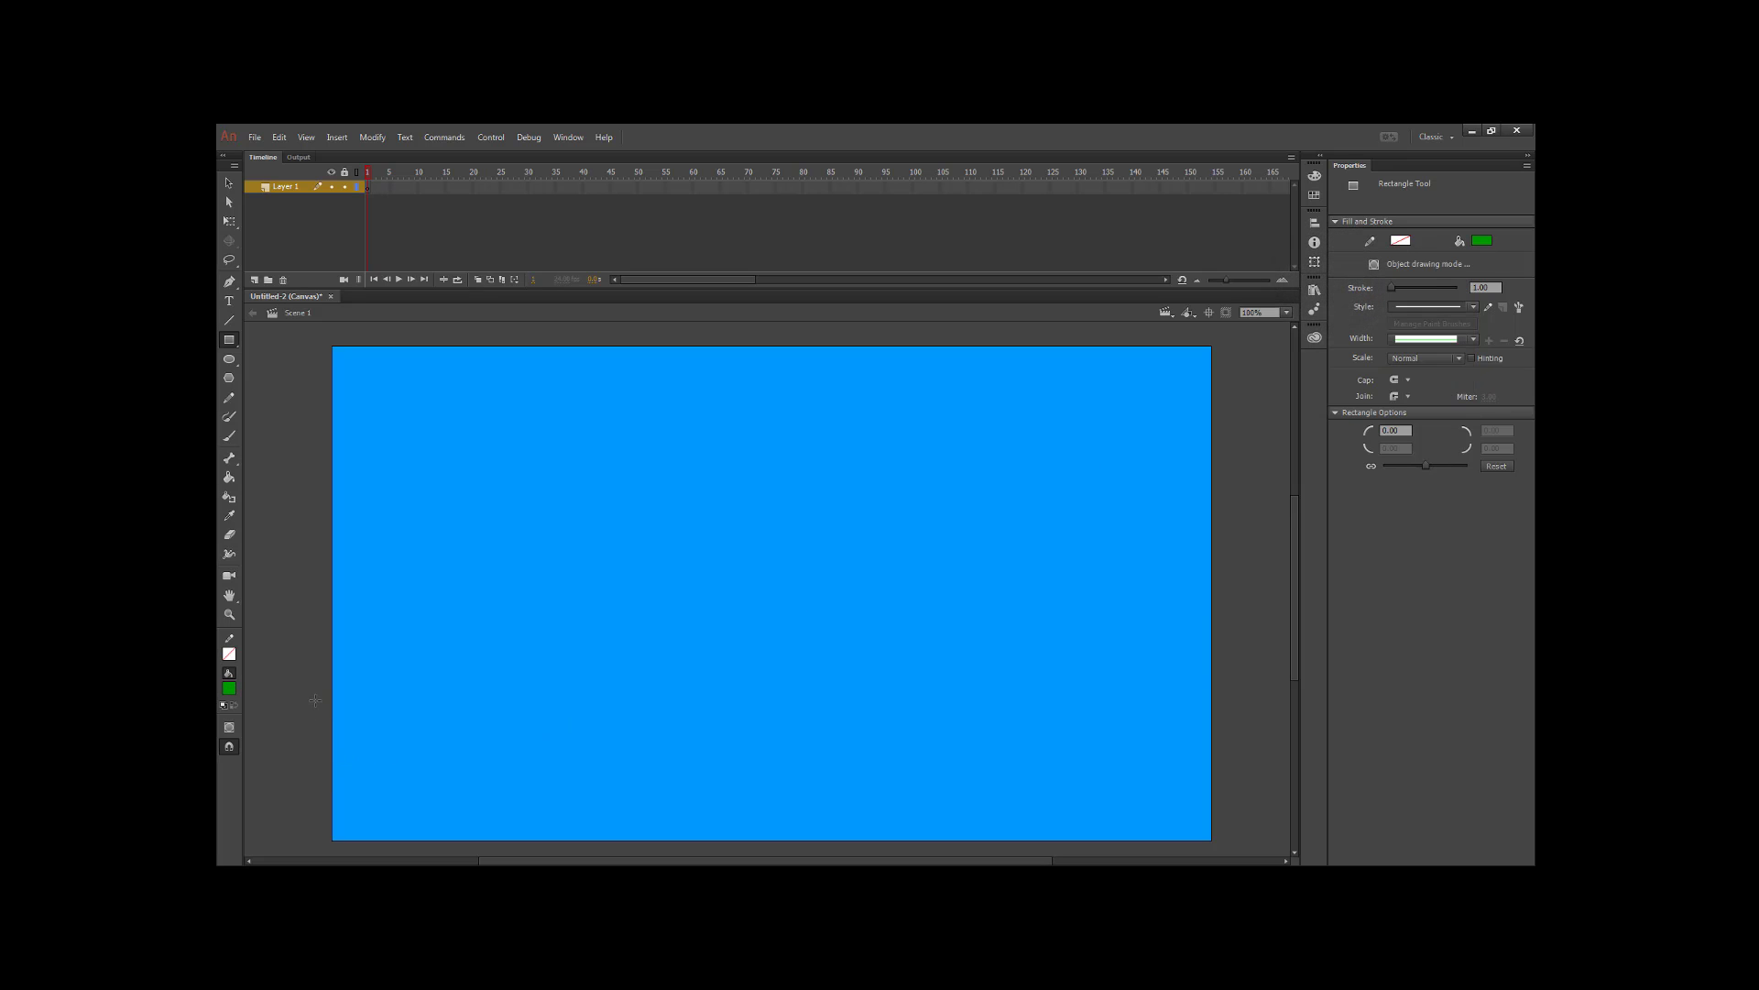
pyautogui.moveTo(315, 700)
pyautogui.mouseDown()
pyautogui.moveTo(491, 798)
pyautogui.moveTo(1276, 837)
pyautogui.moveTo(1237, 850)
pyautogui.mouseUp()
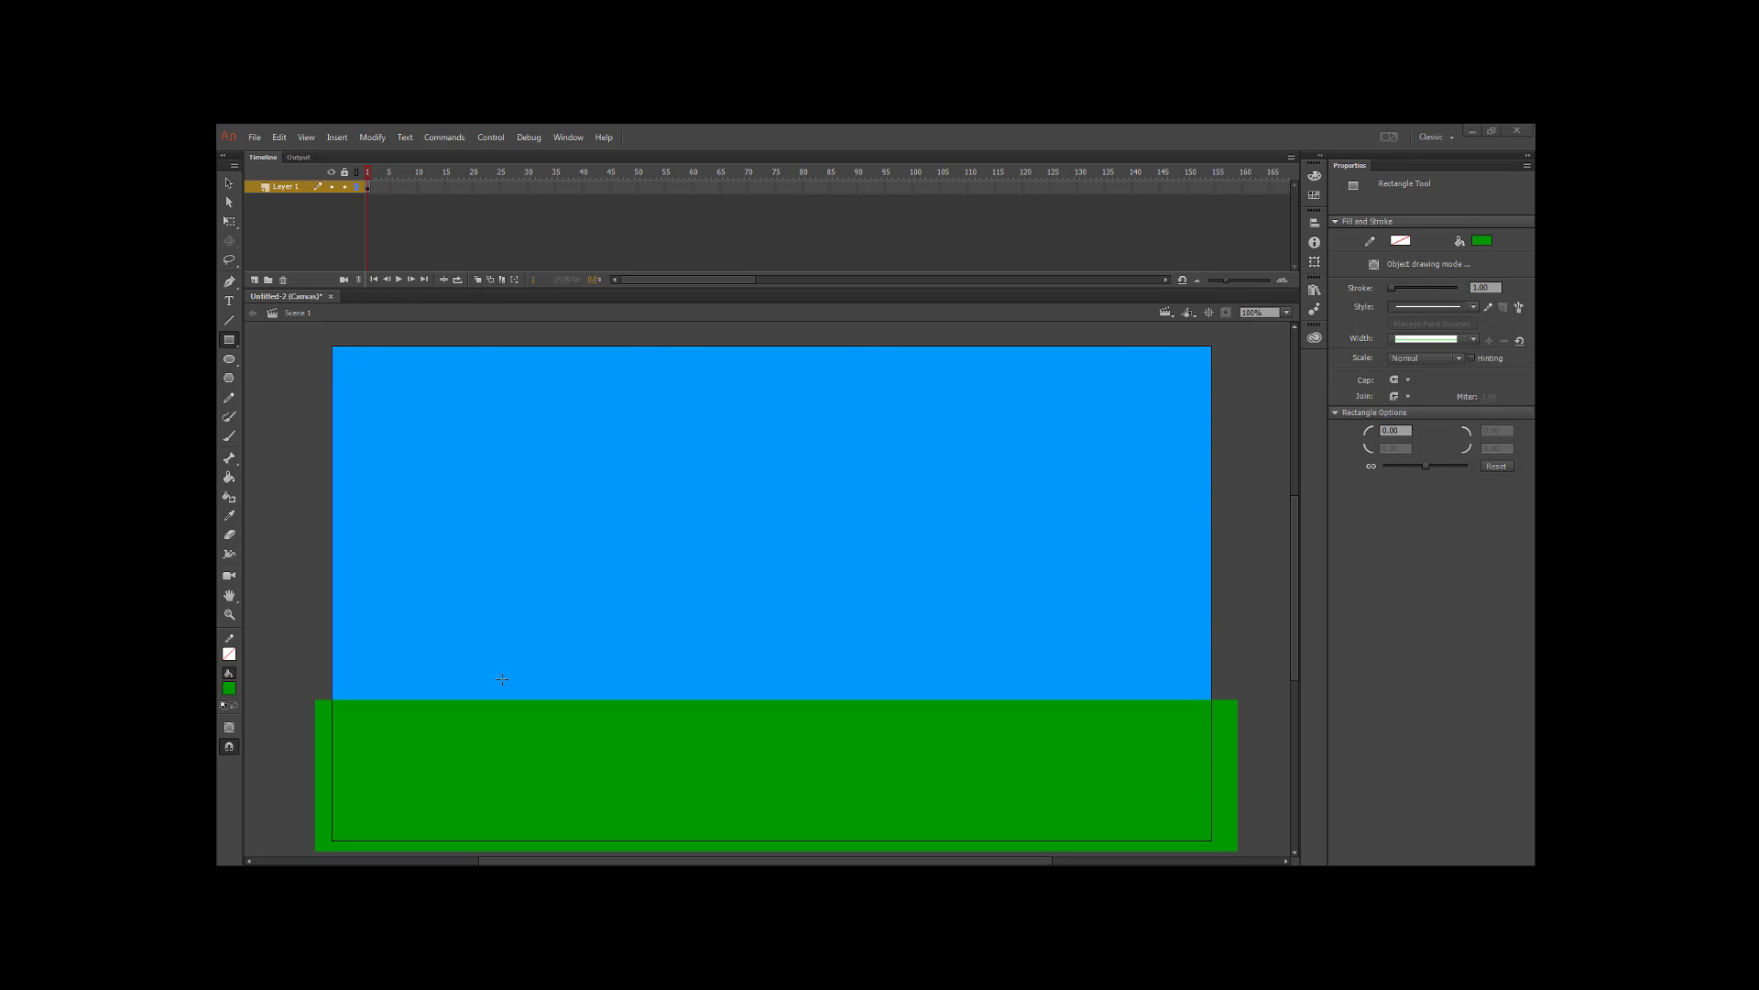
# - Rename the green rectangle's layer as Ground and lock it
pyautogui.click(281, 187)
pyautogui.write('Ground')
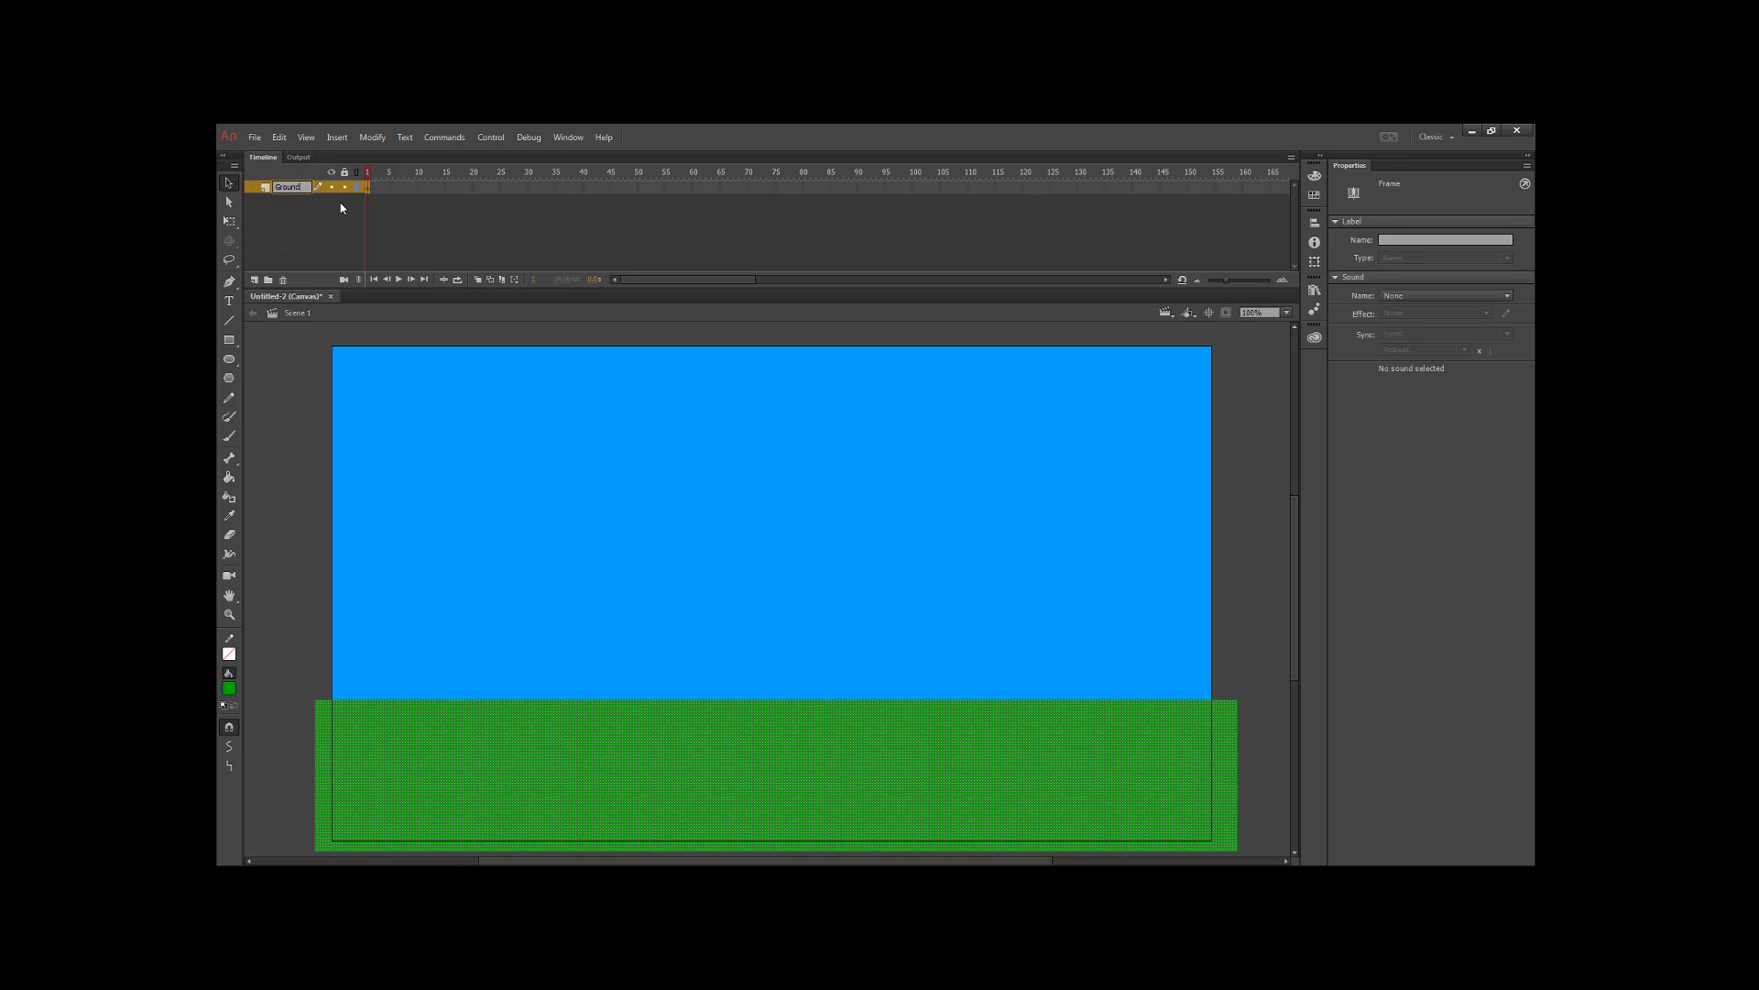
pyautogui.press('Return')
pyautogui.click(343, 187)
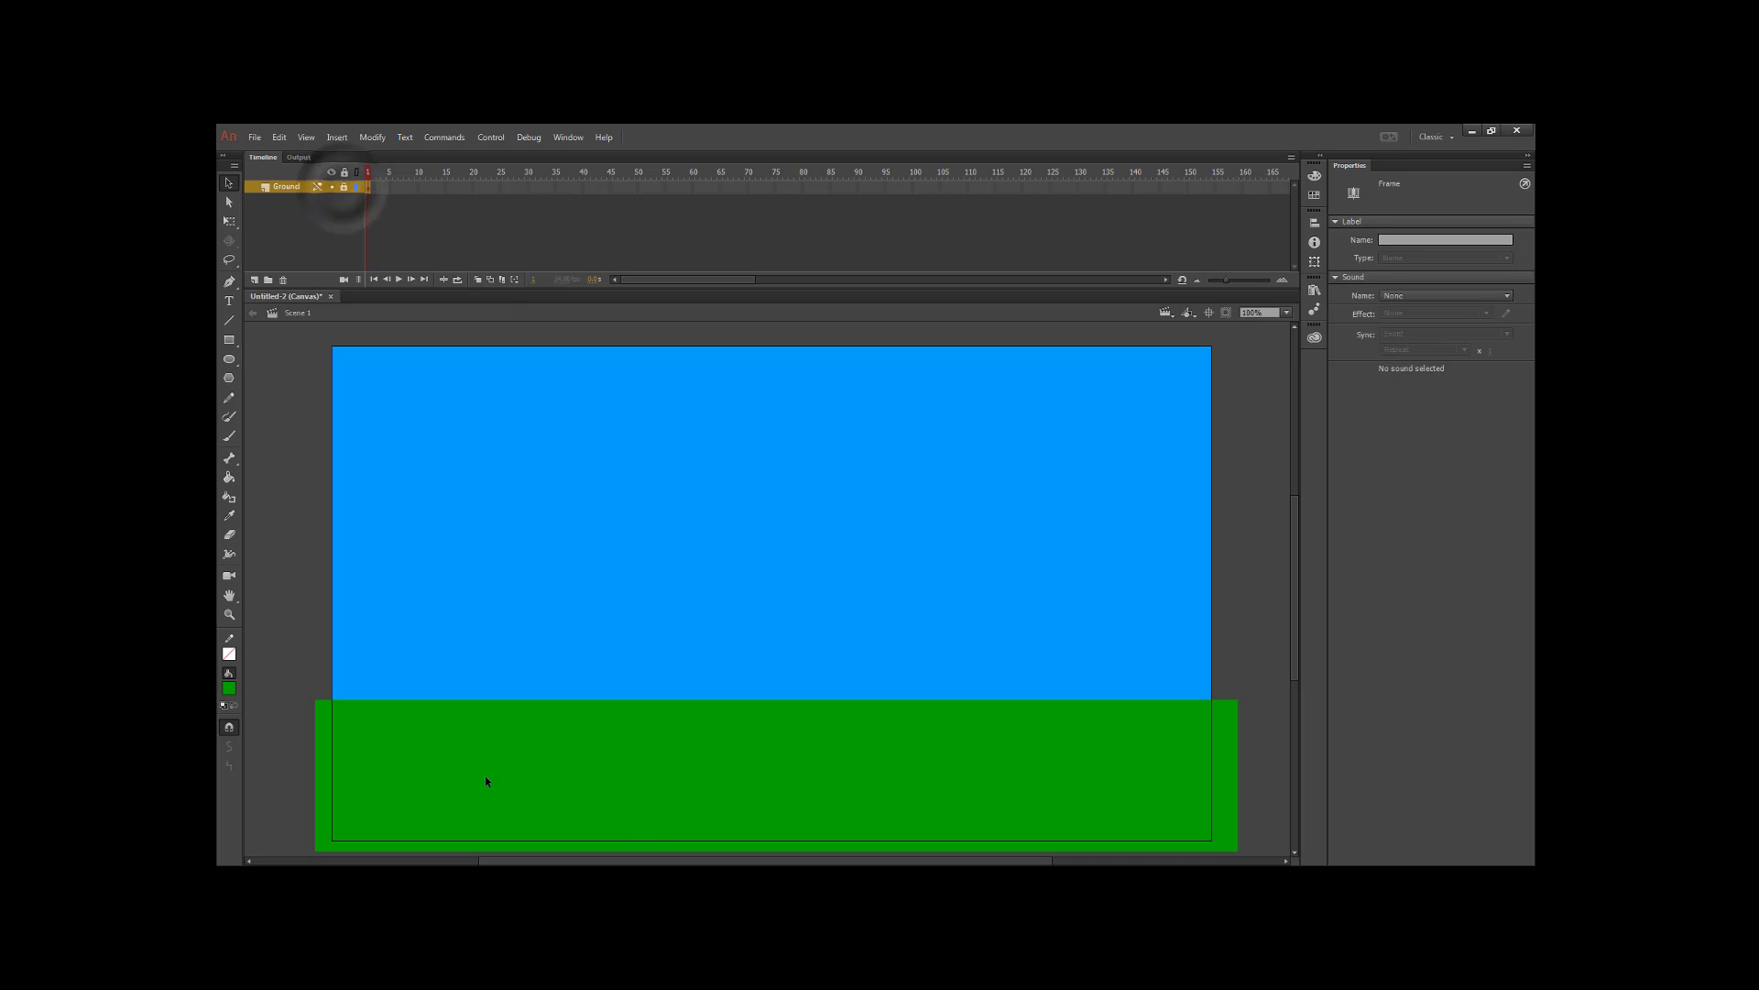
# - Add a new layer above Ground and name it Goalpost
pyautogui.click(257, 280)
pyautogui.doubleClick(290, 187)
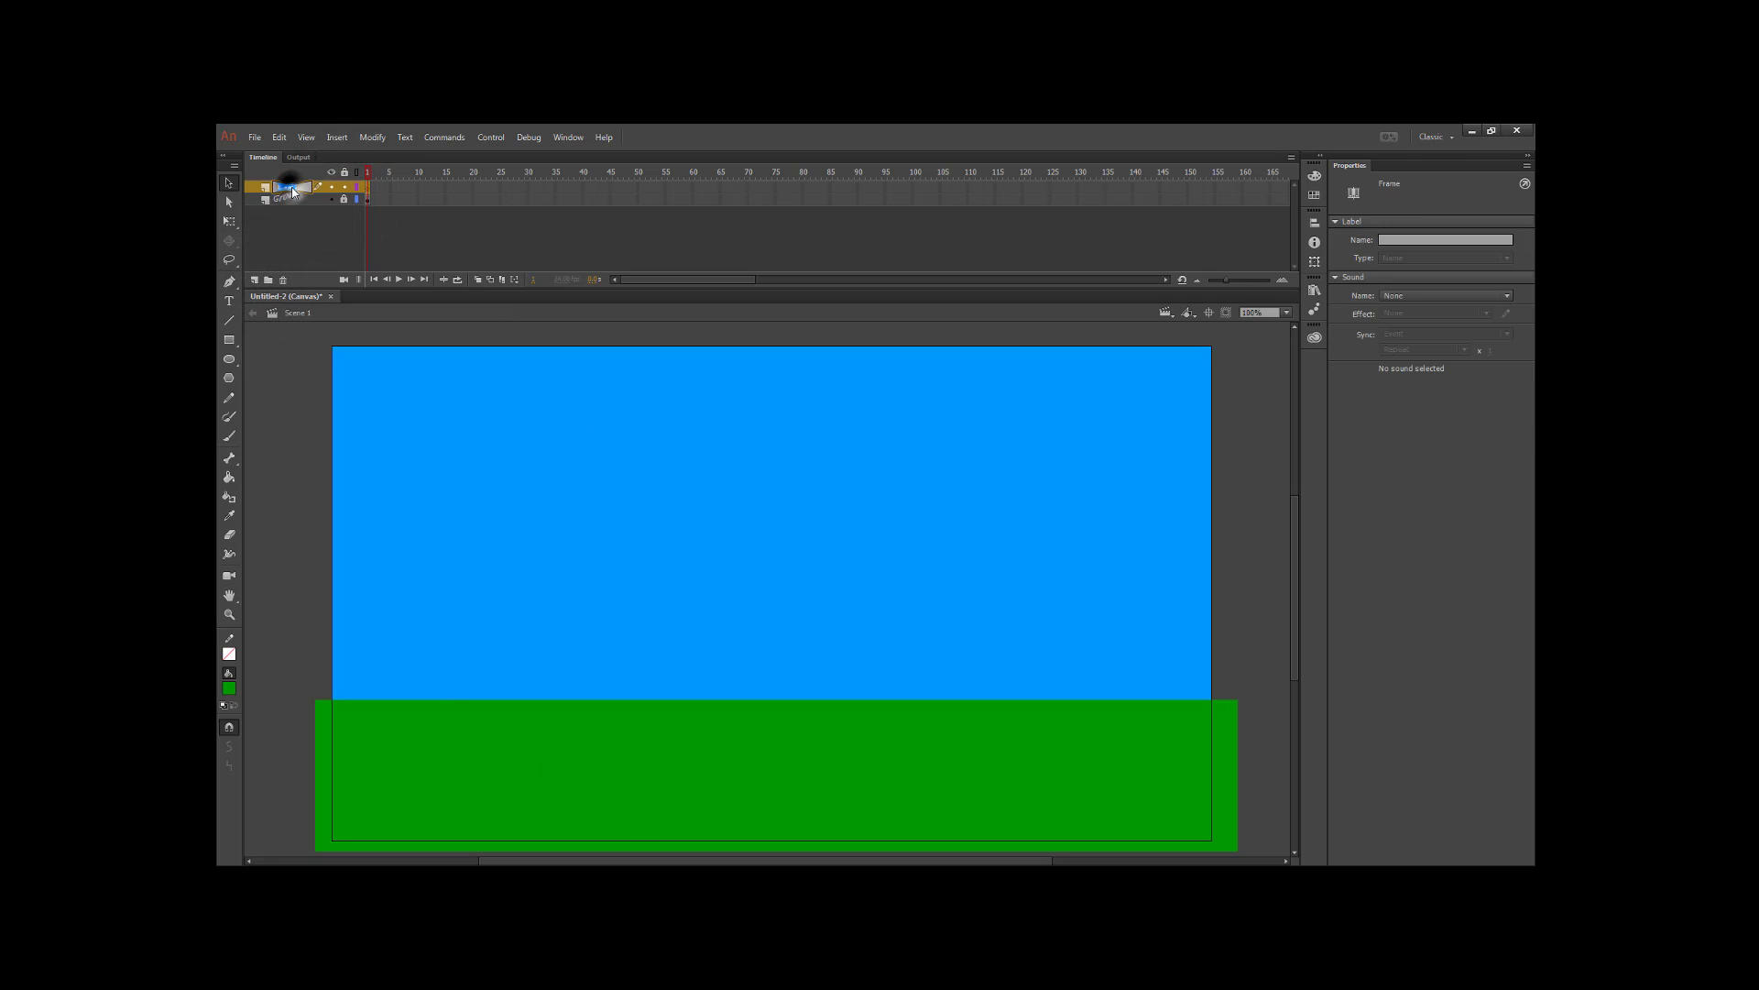
pyautogui.write('Goalpost')
pyautogui.press('Return')
# - Draw three thin yellow rectangles near the stage's right edge: a vertical base post, a horizontal crossbar above it and a vertical upright above that
pyautogui.click(229, 339)
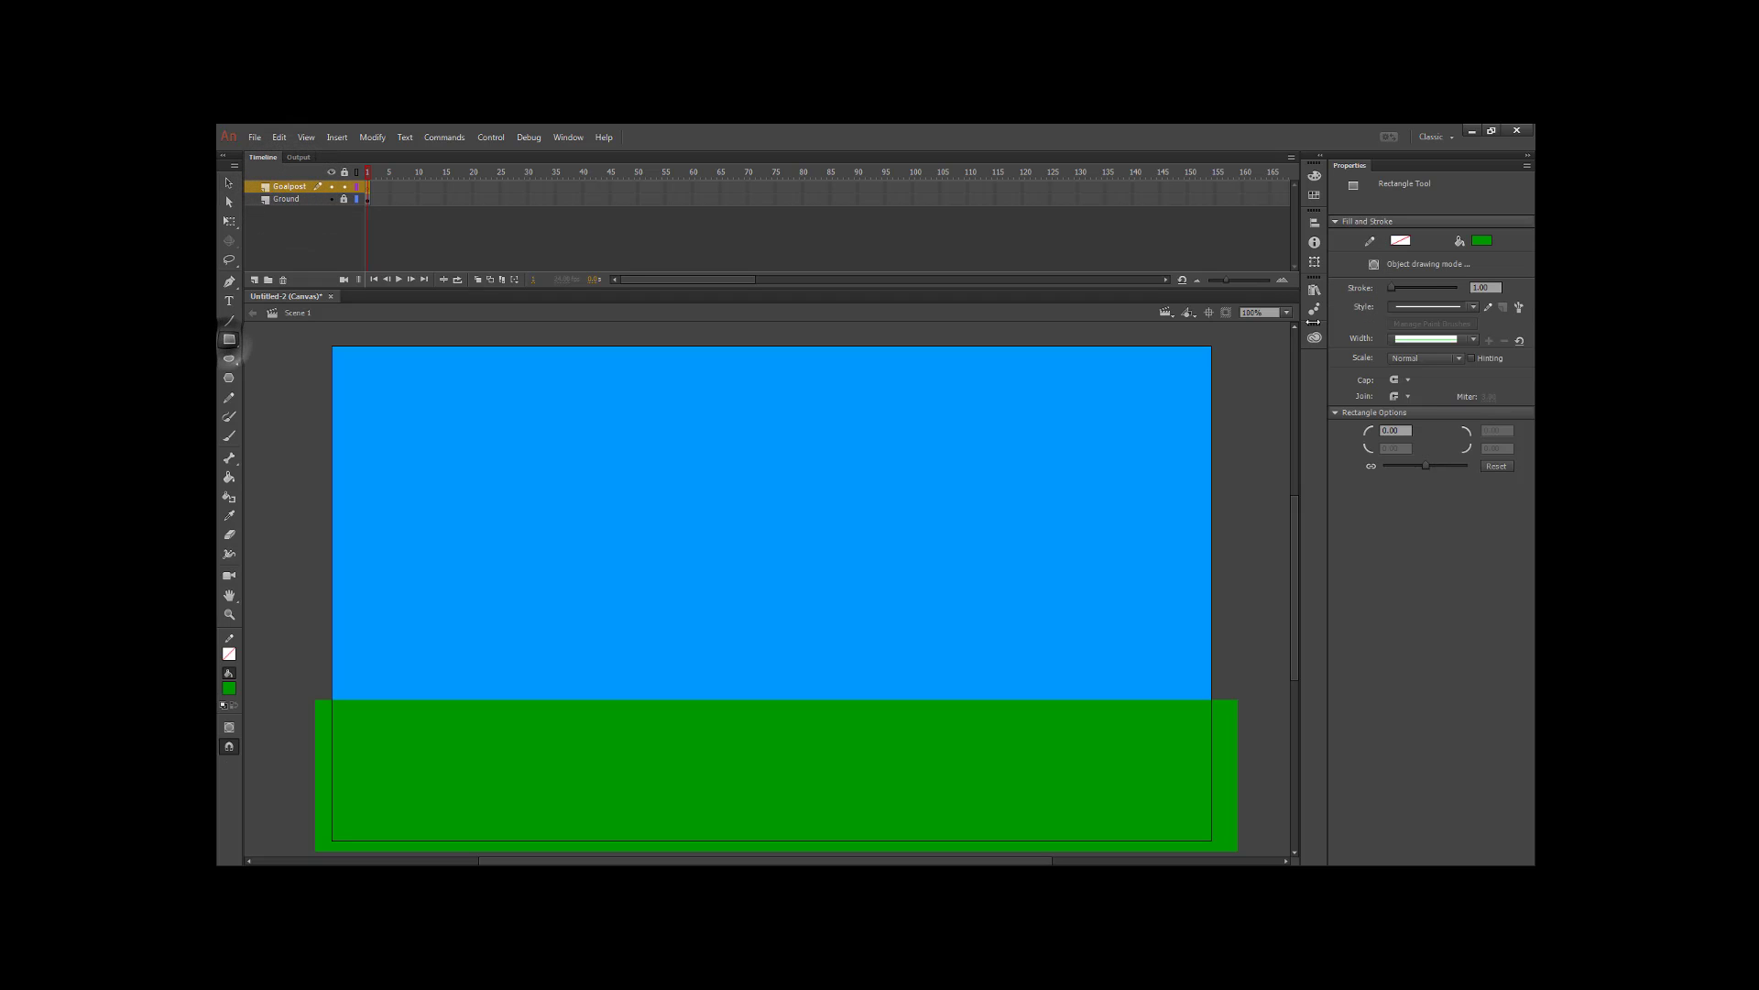
pyautogui.click(1482, 241)
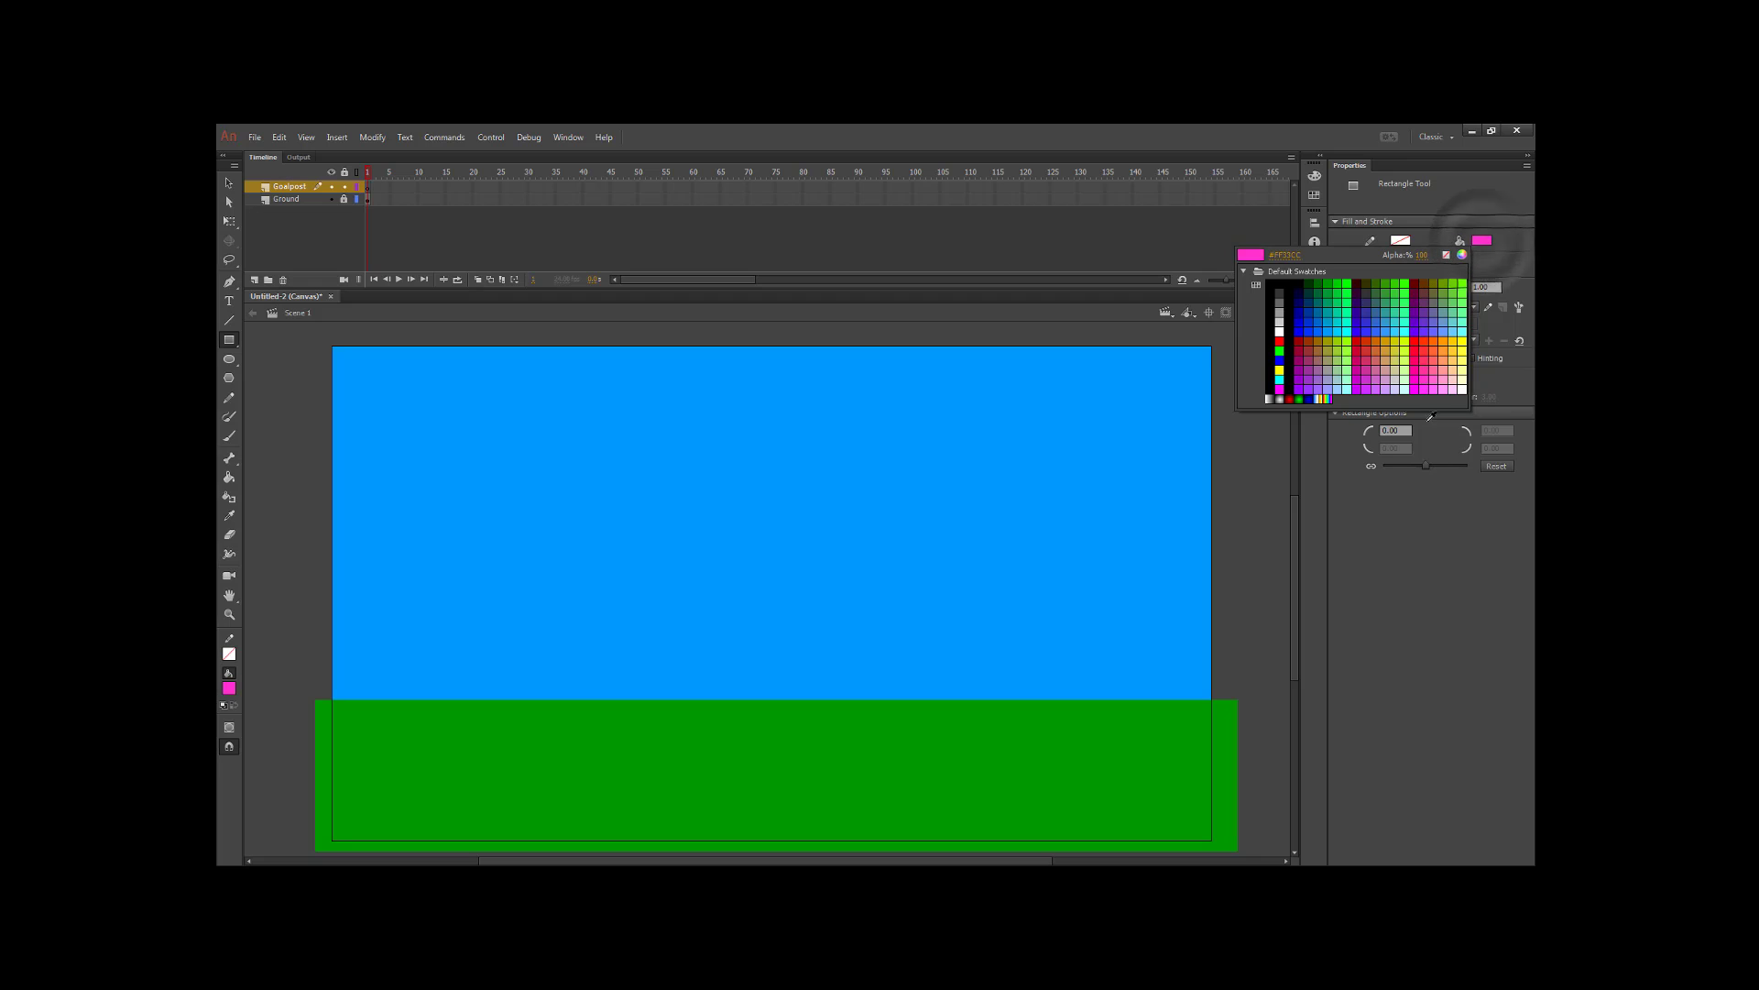
pyautogui.click(1280, 370)
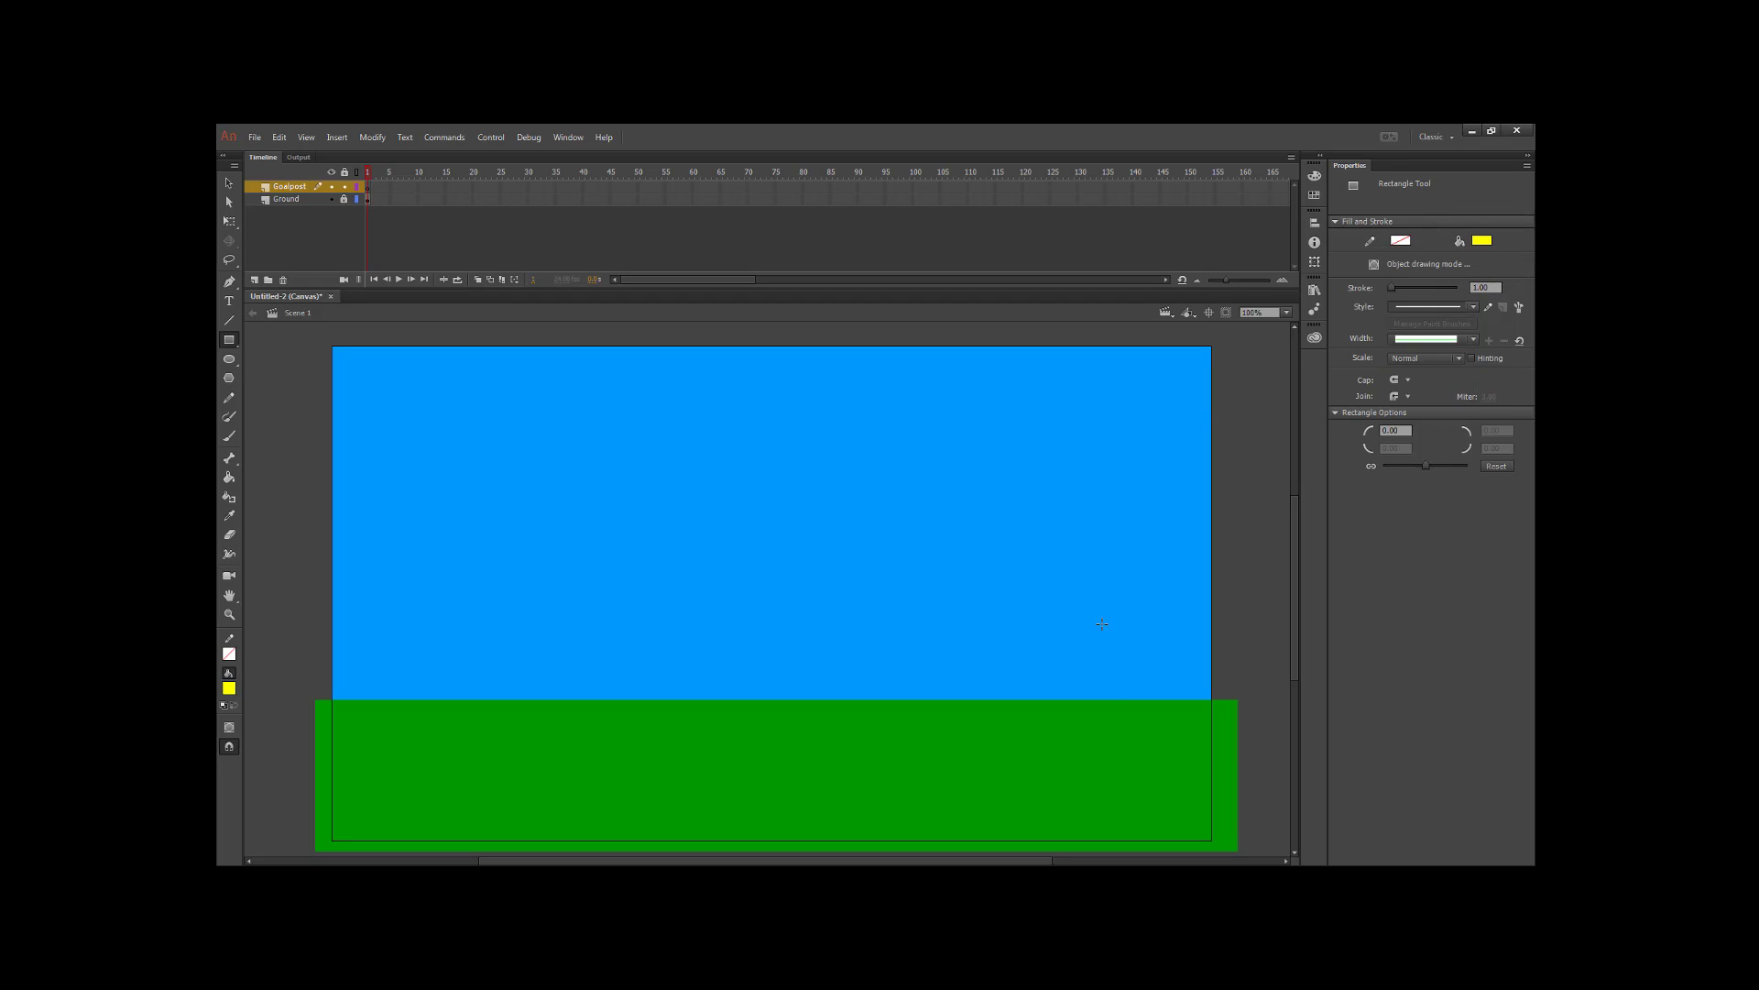
pyautogui.moveTo(1102, 616); pyautogui.dragTo(1109, 735)
pyautogui.moveTo(1049, 566); pyautogui.dragTo(1157, 559)
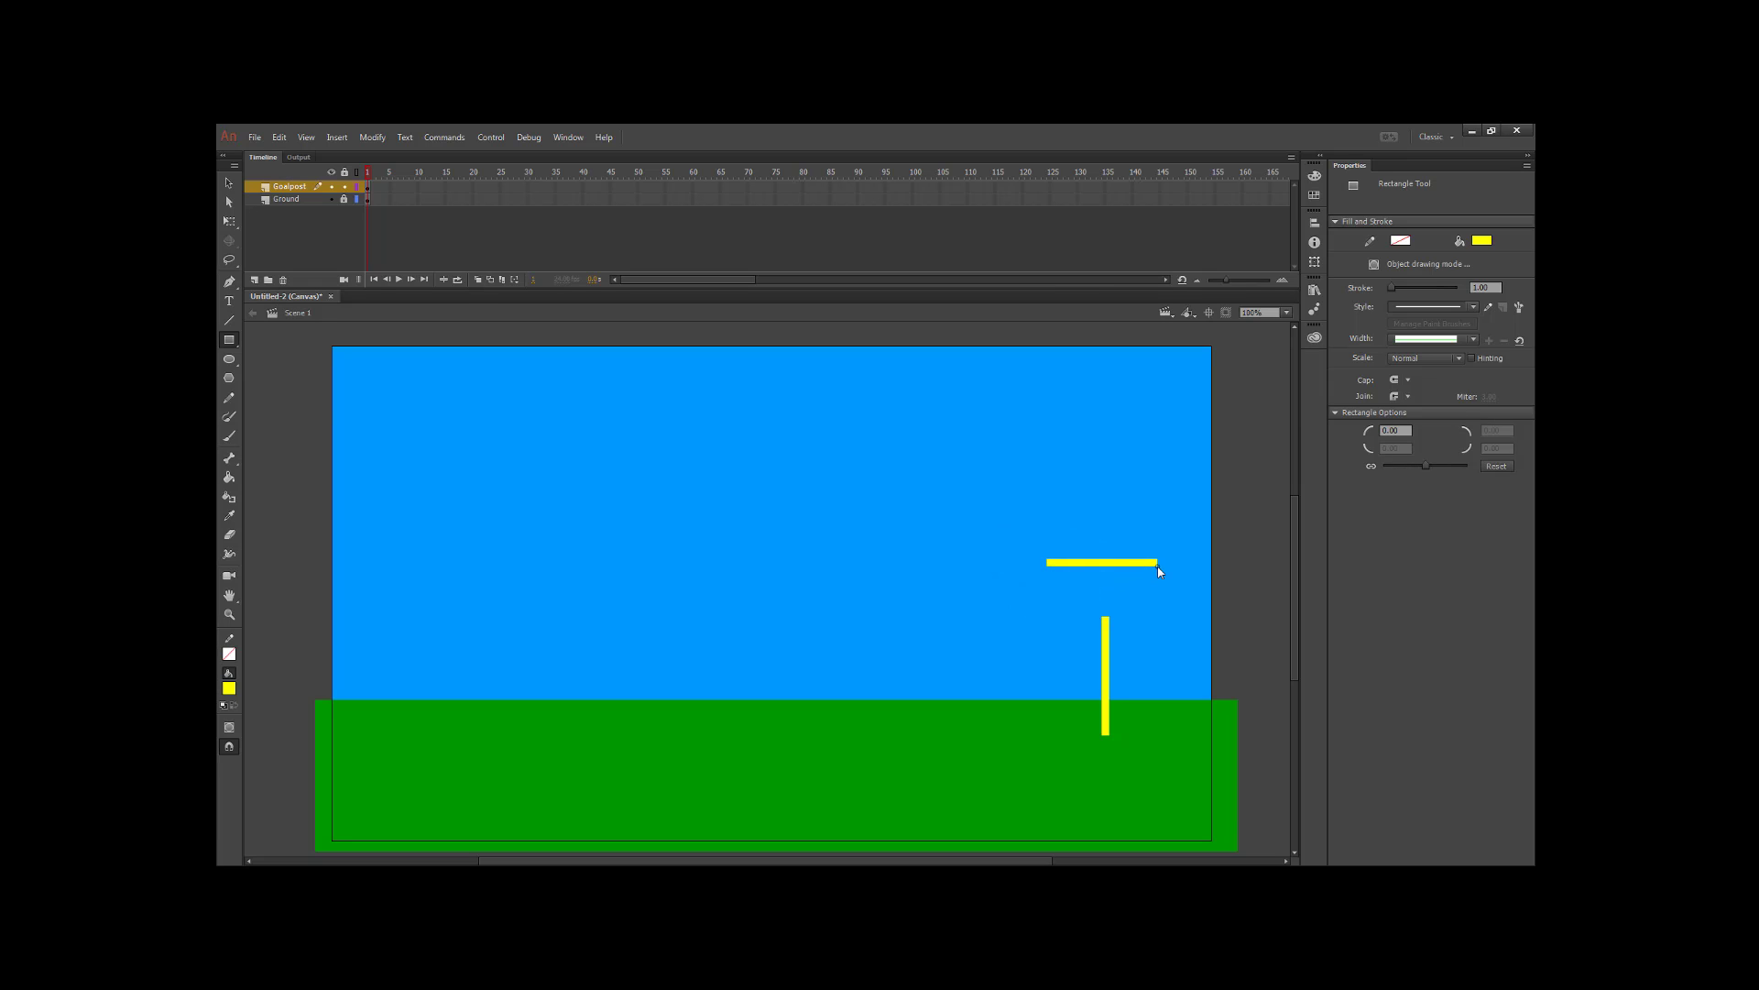
pyautogui.moveTo(1043, 432); pyautogui.dragTo(1051, 532)
# - Copy the yellow upright and place the duplicate above the right end of the crossbar
pyautogui.click(229, 182)
pyautogui.click(1050, 503)
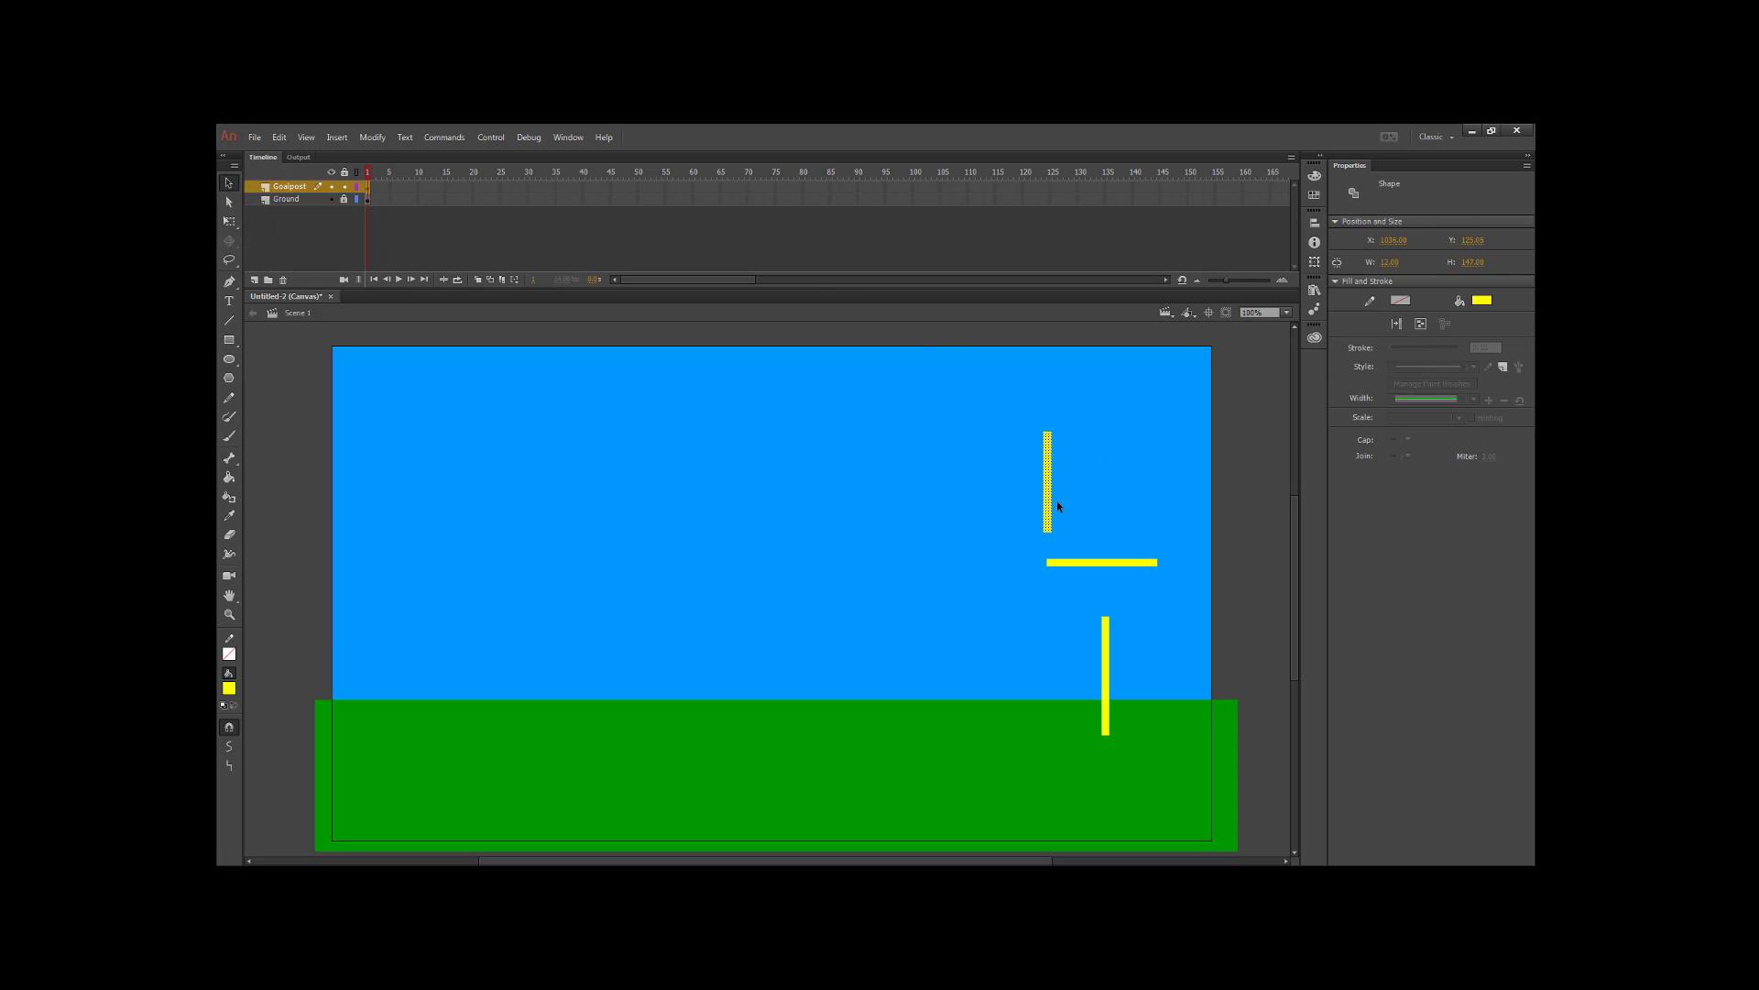
pyautogui.rightClick(1048, 496)
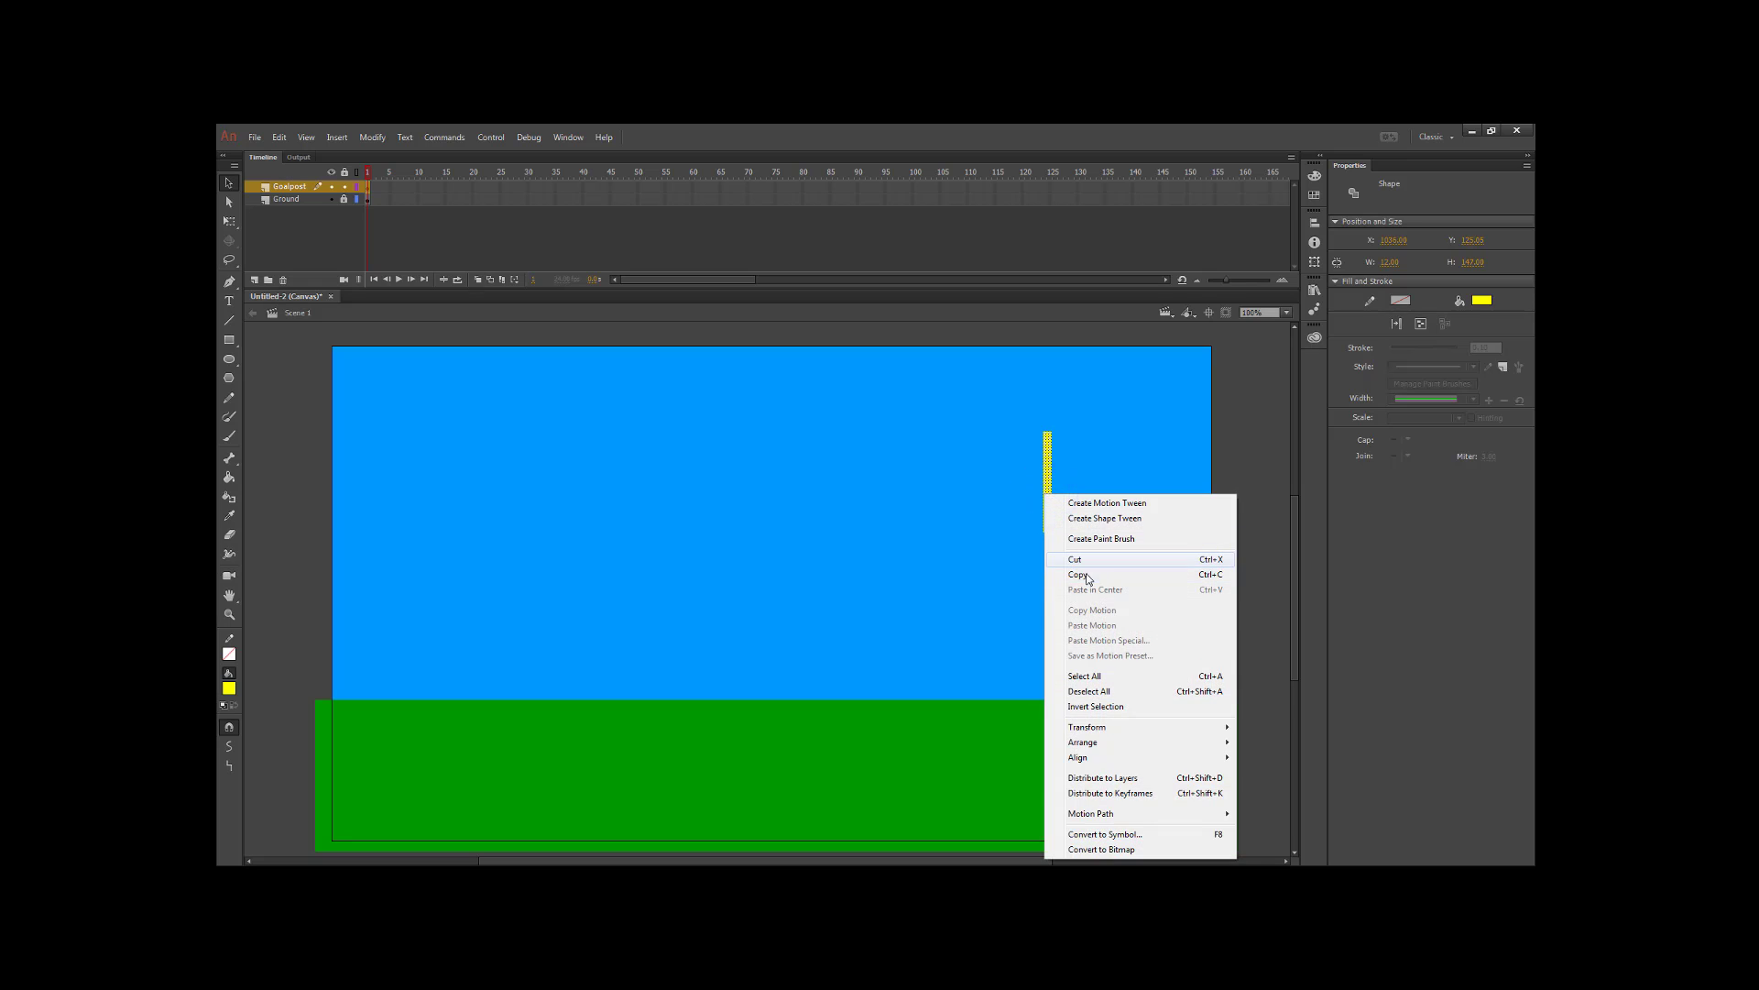
pyautogui.click(1088, 578)
pyautogui.rightClick(1113, 481)
pyautogui.click(1154, 530)
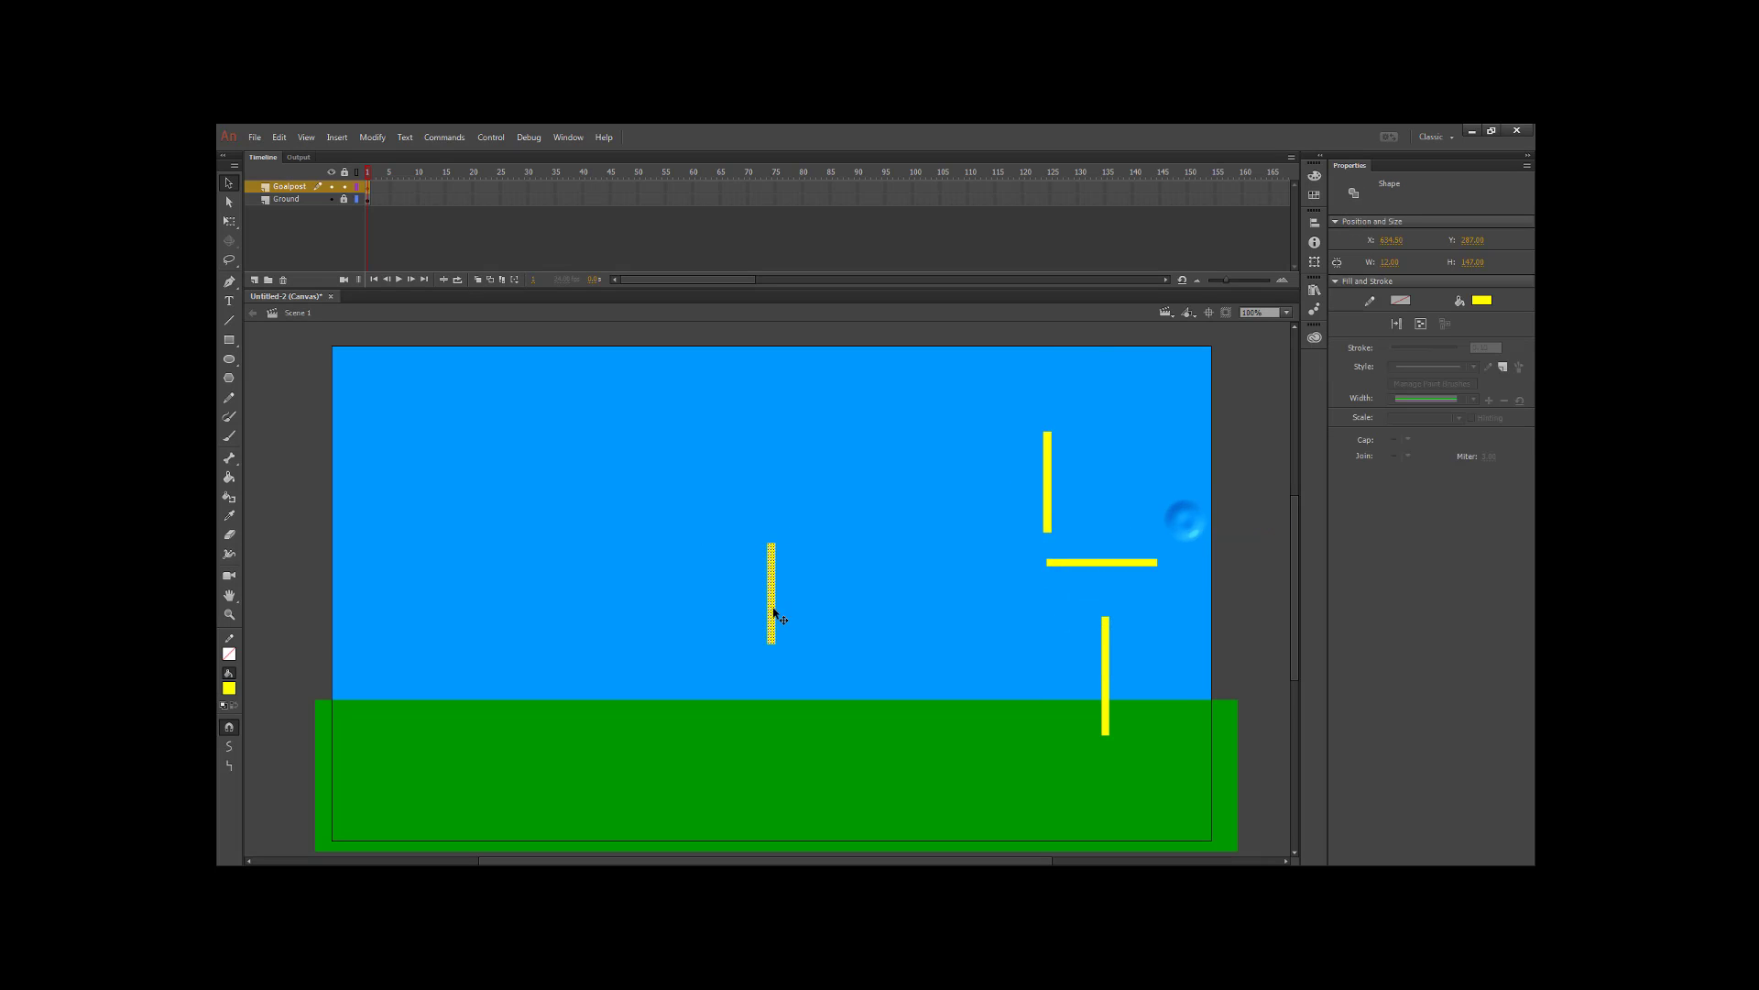
pyautogui.moveTo(775, 614); pyautogui.dragTo(1154, 495)
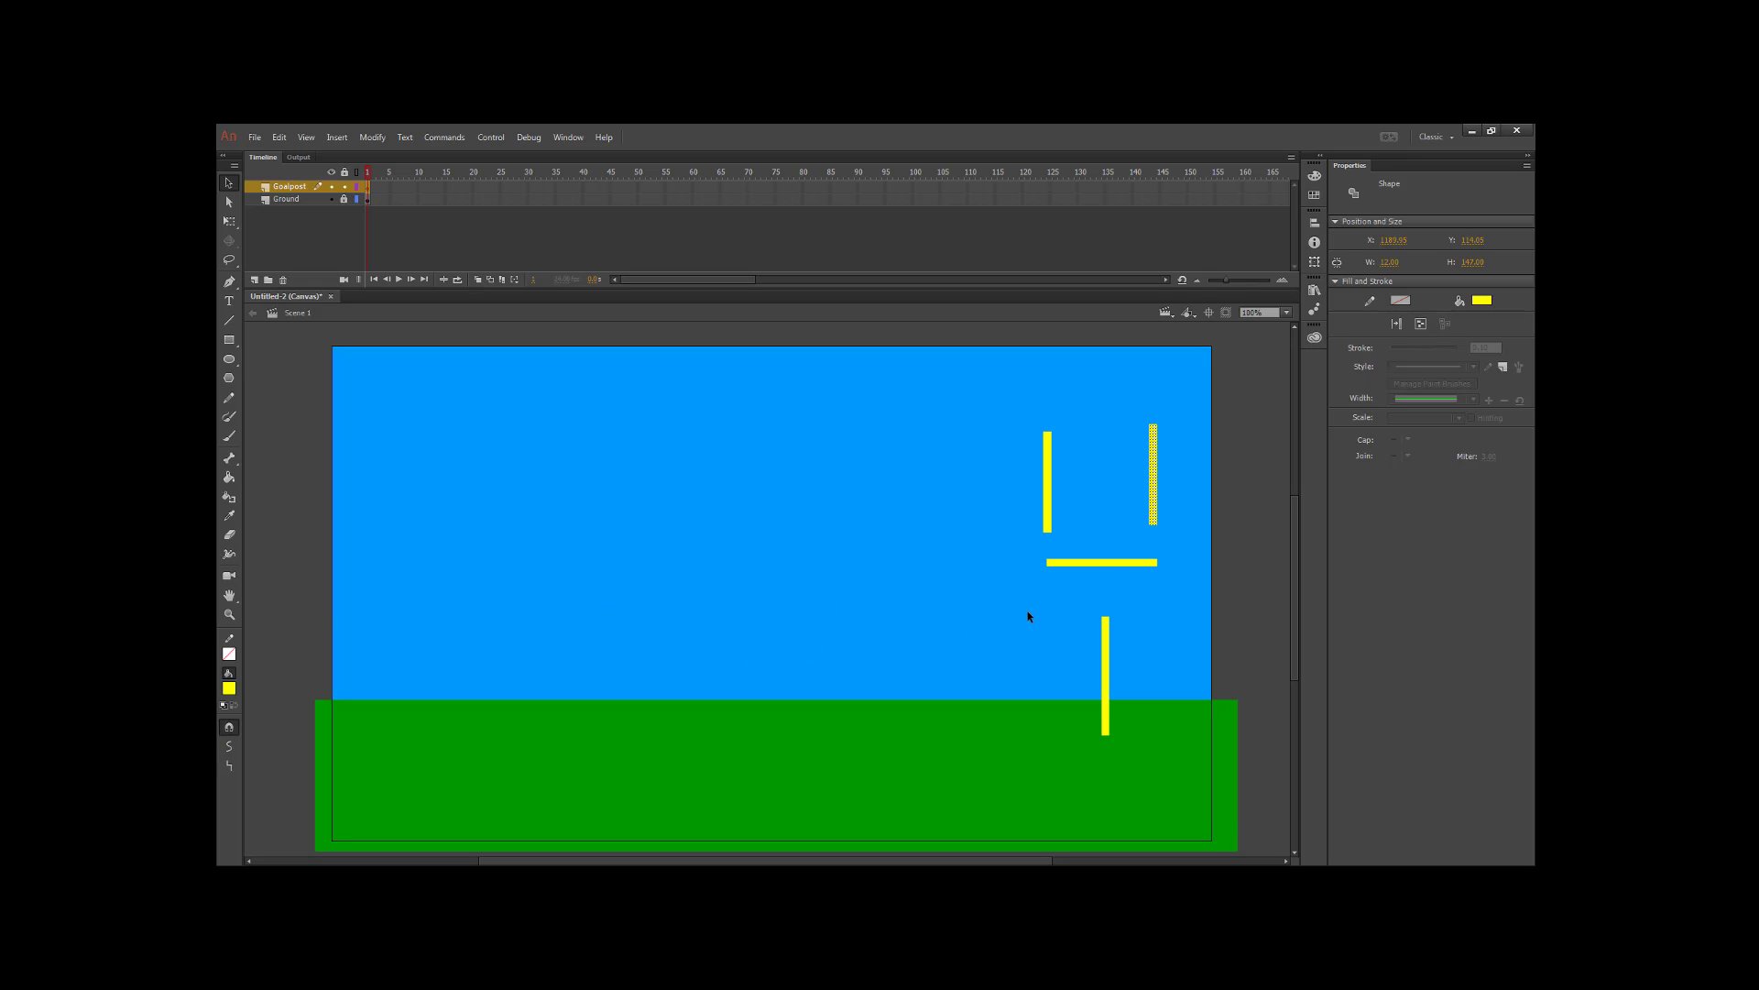
# - Assemble the goalpost by moving the crossbar onto the base post and setting both uprights on the crossbar's ends
pyautogui.moveTo(1105, 571); pyautogui.dragTo(1110, 624)
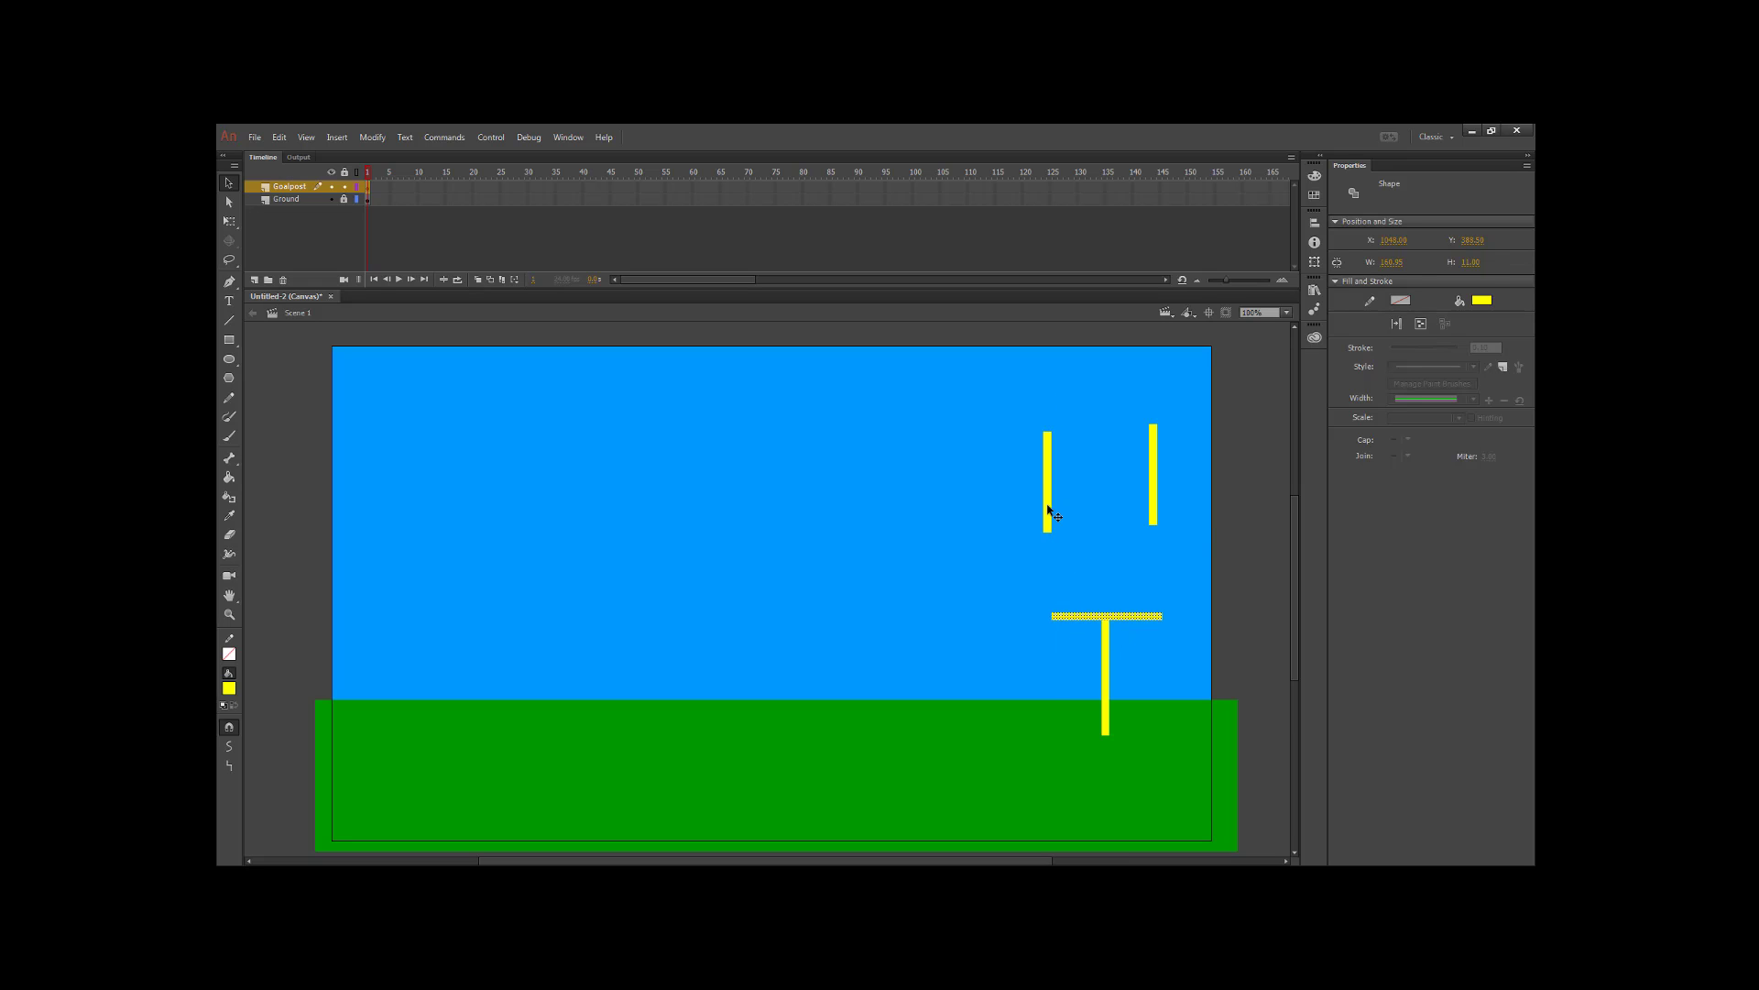
pyautogui.moveTo(1046, 503); pyautogui.dragTo(1056, 586)
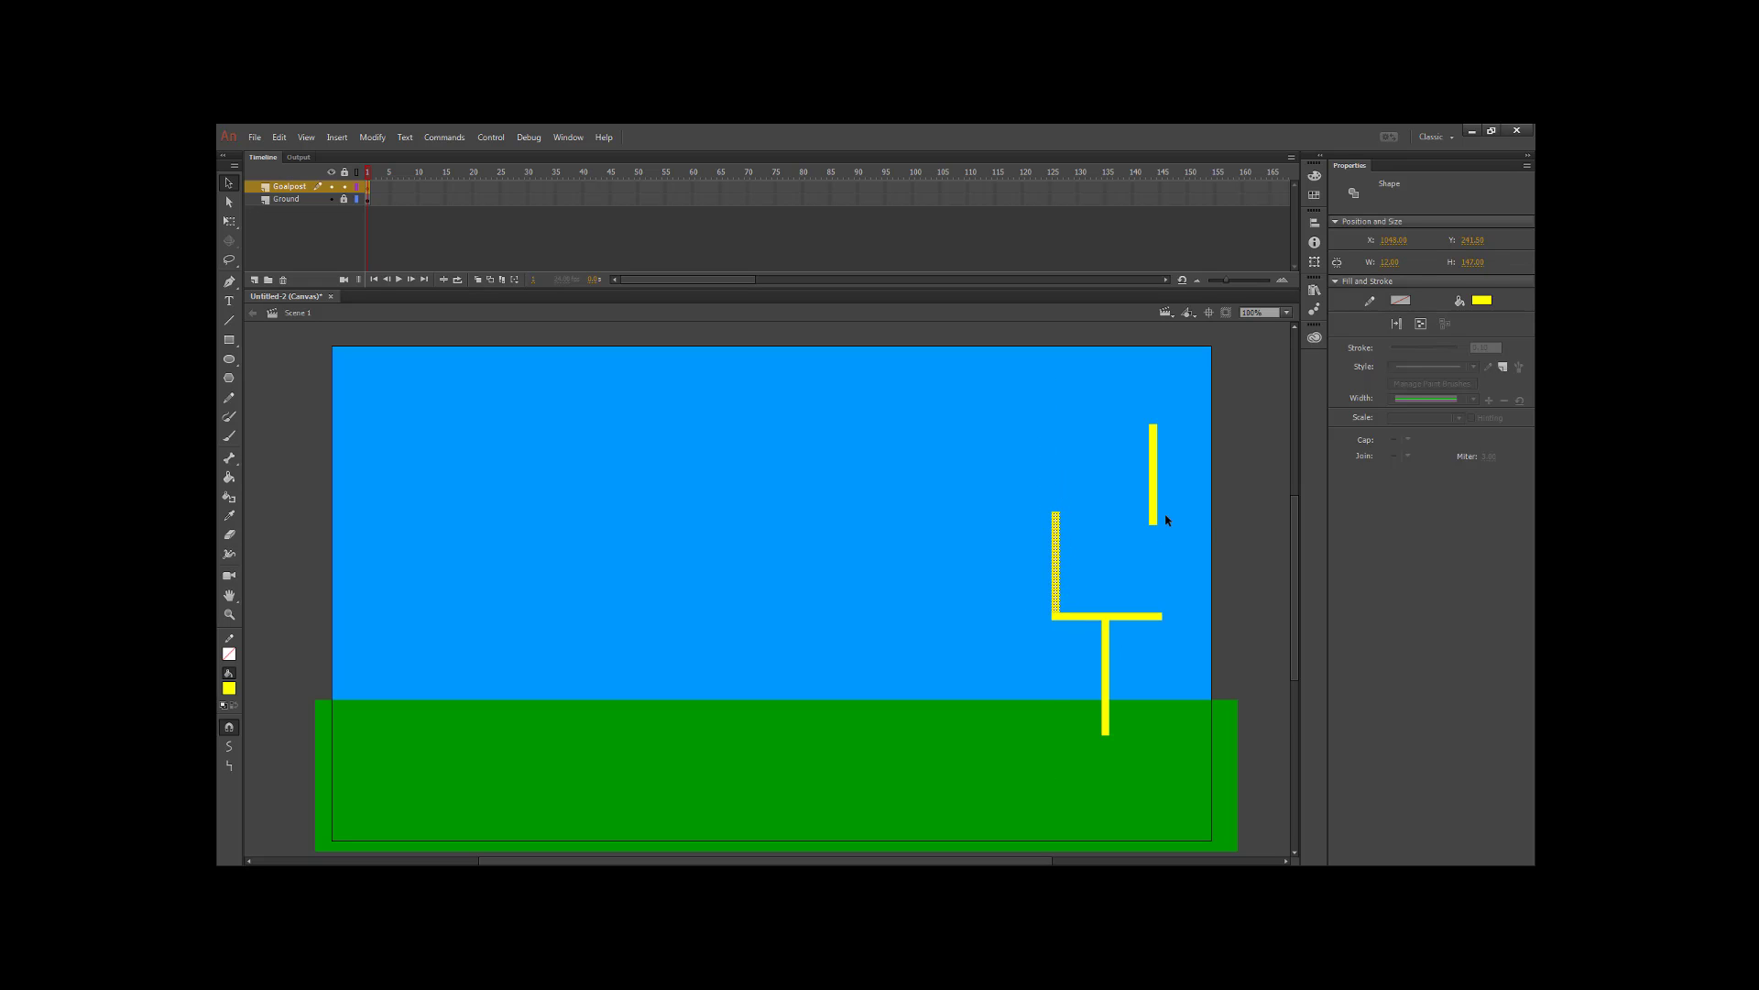
pyautogui.moveTo(1153, 514); pyautogui.dragTo(1159, 612)
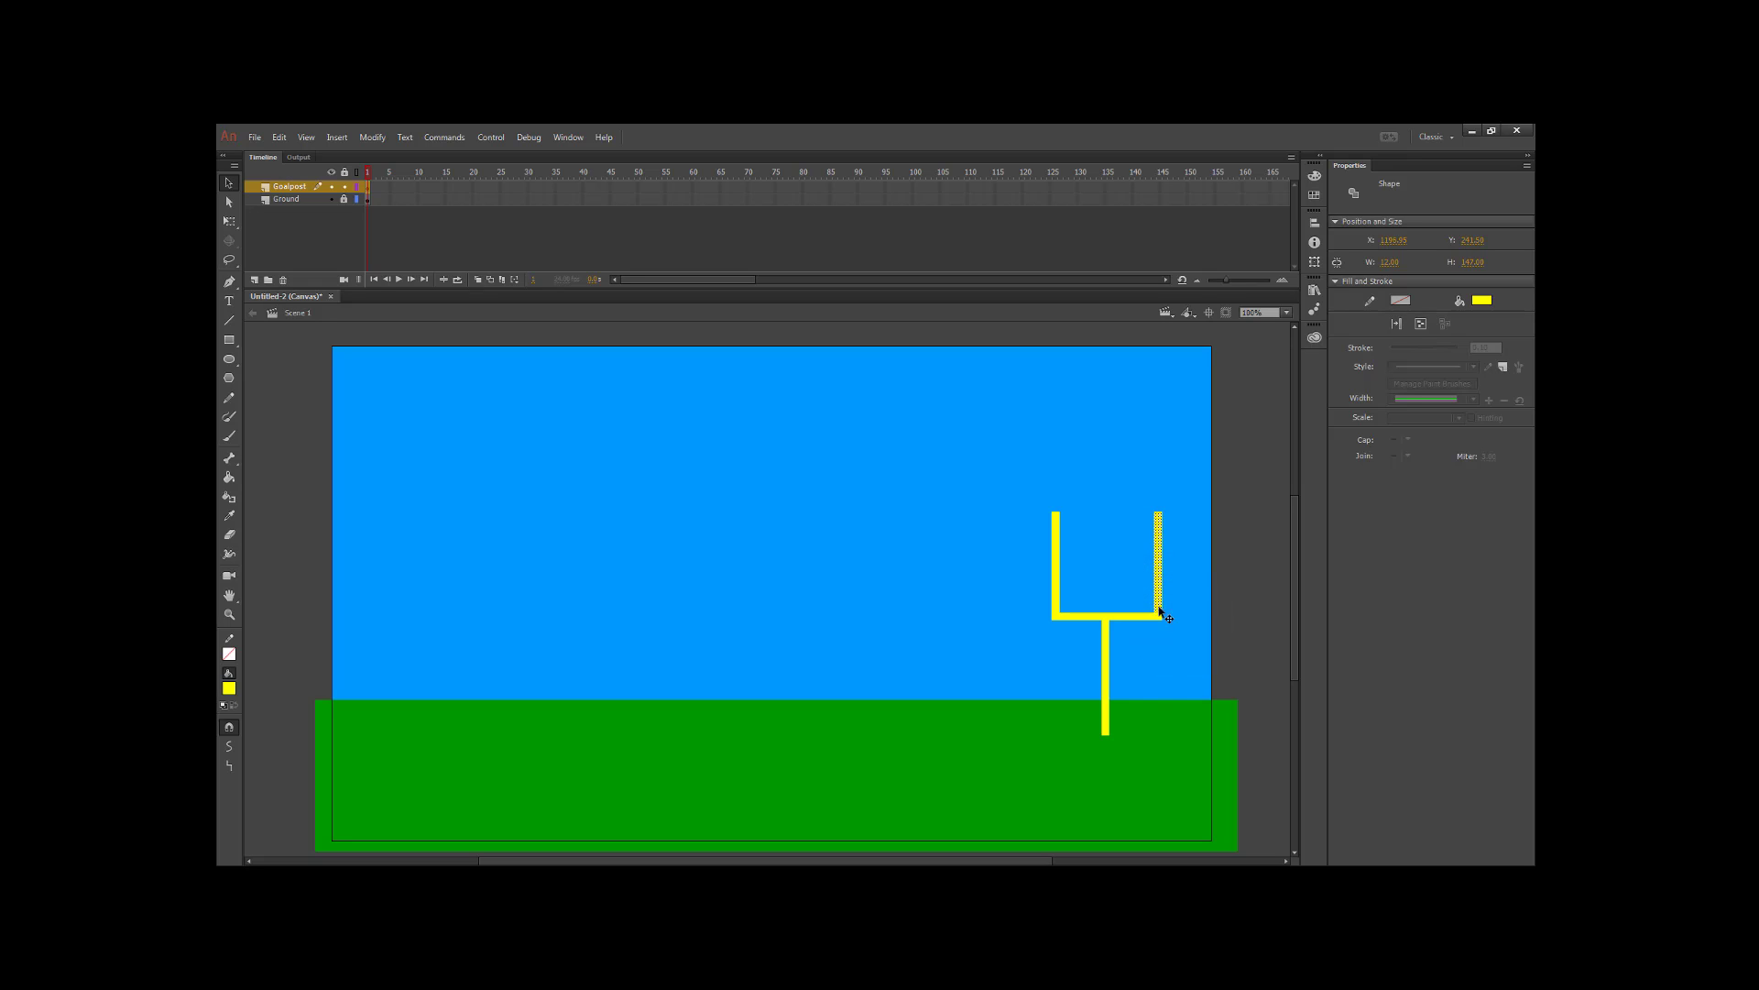
# - Skew the whole goalpost vertically with Free Transform so its right side drops, and lock the Goalpost layer
pyautogui.click(1163, 656)
pyautogui.hotkey('ctrl', 'a')
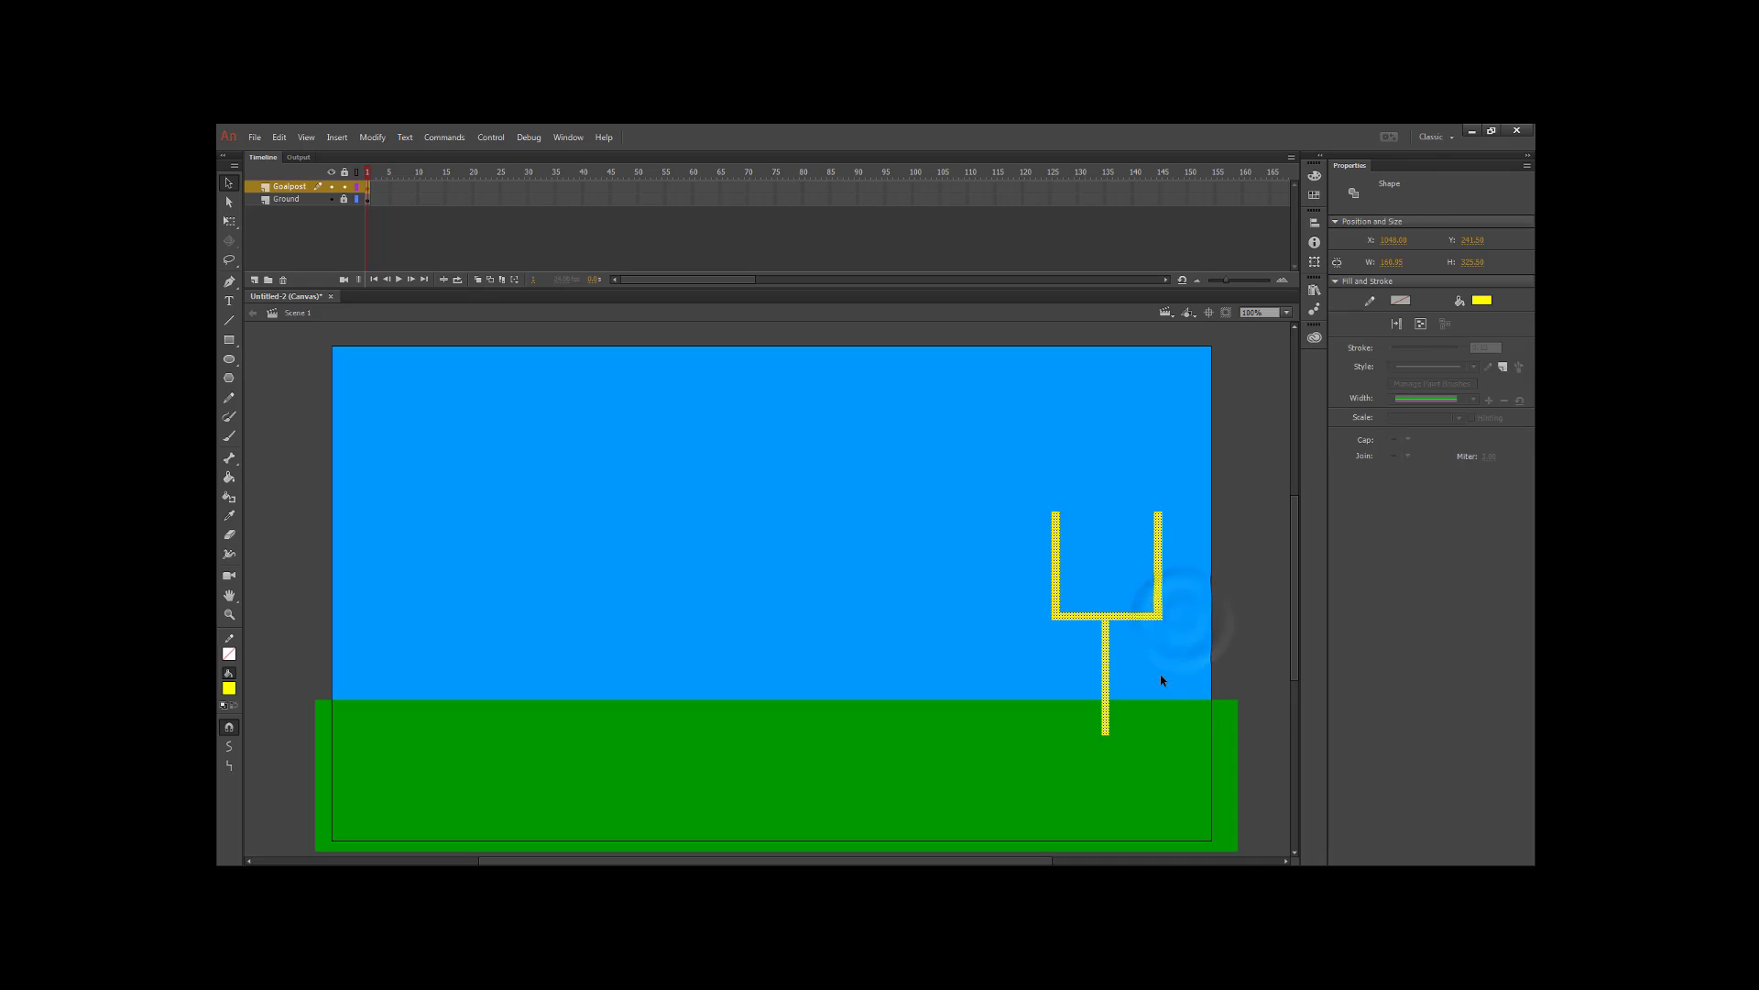
pyautogui.click(230, 224)
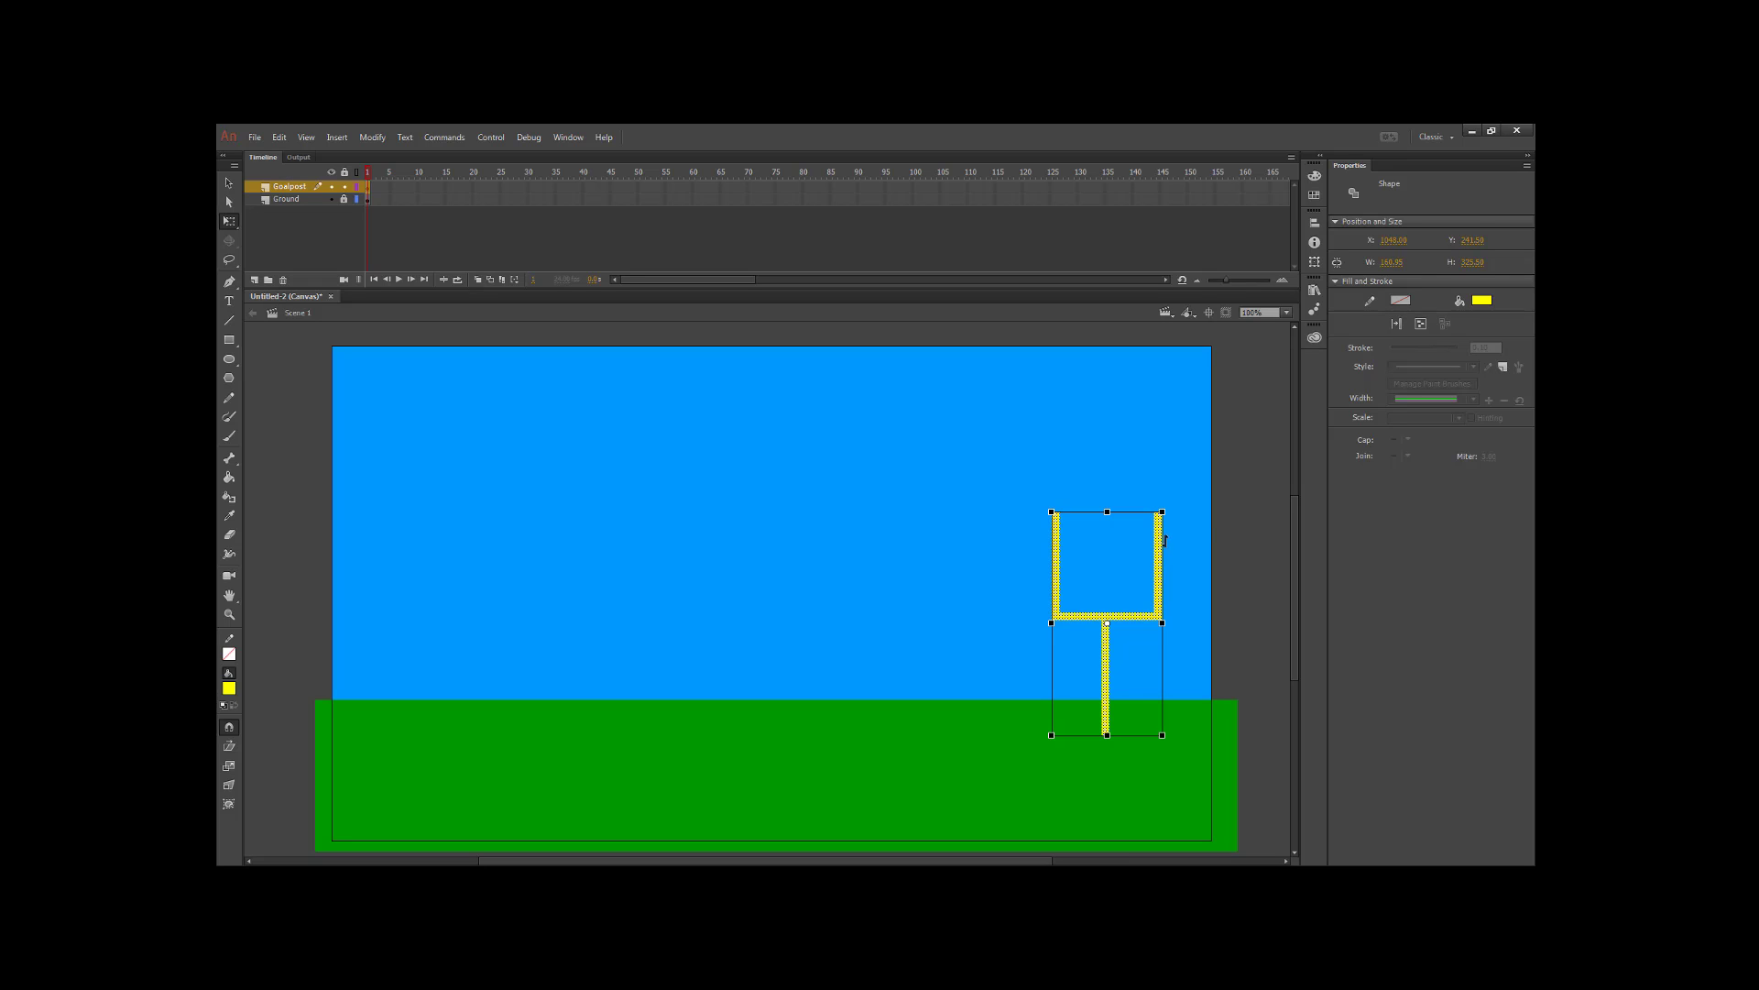
pyautogui.moveTo(1165, 541); pyautogui.dragTo(1160, 596)
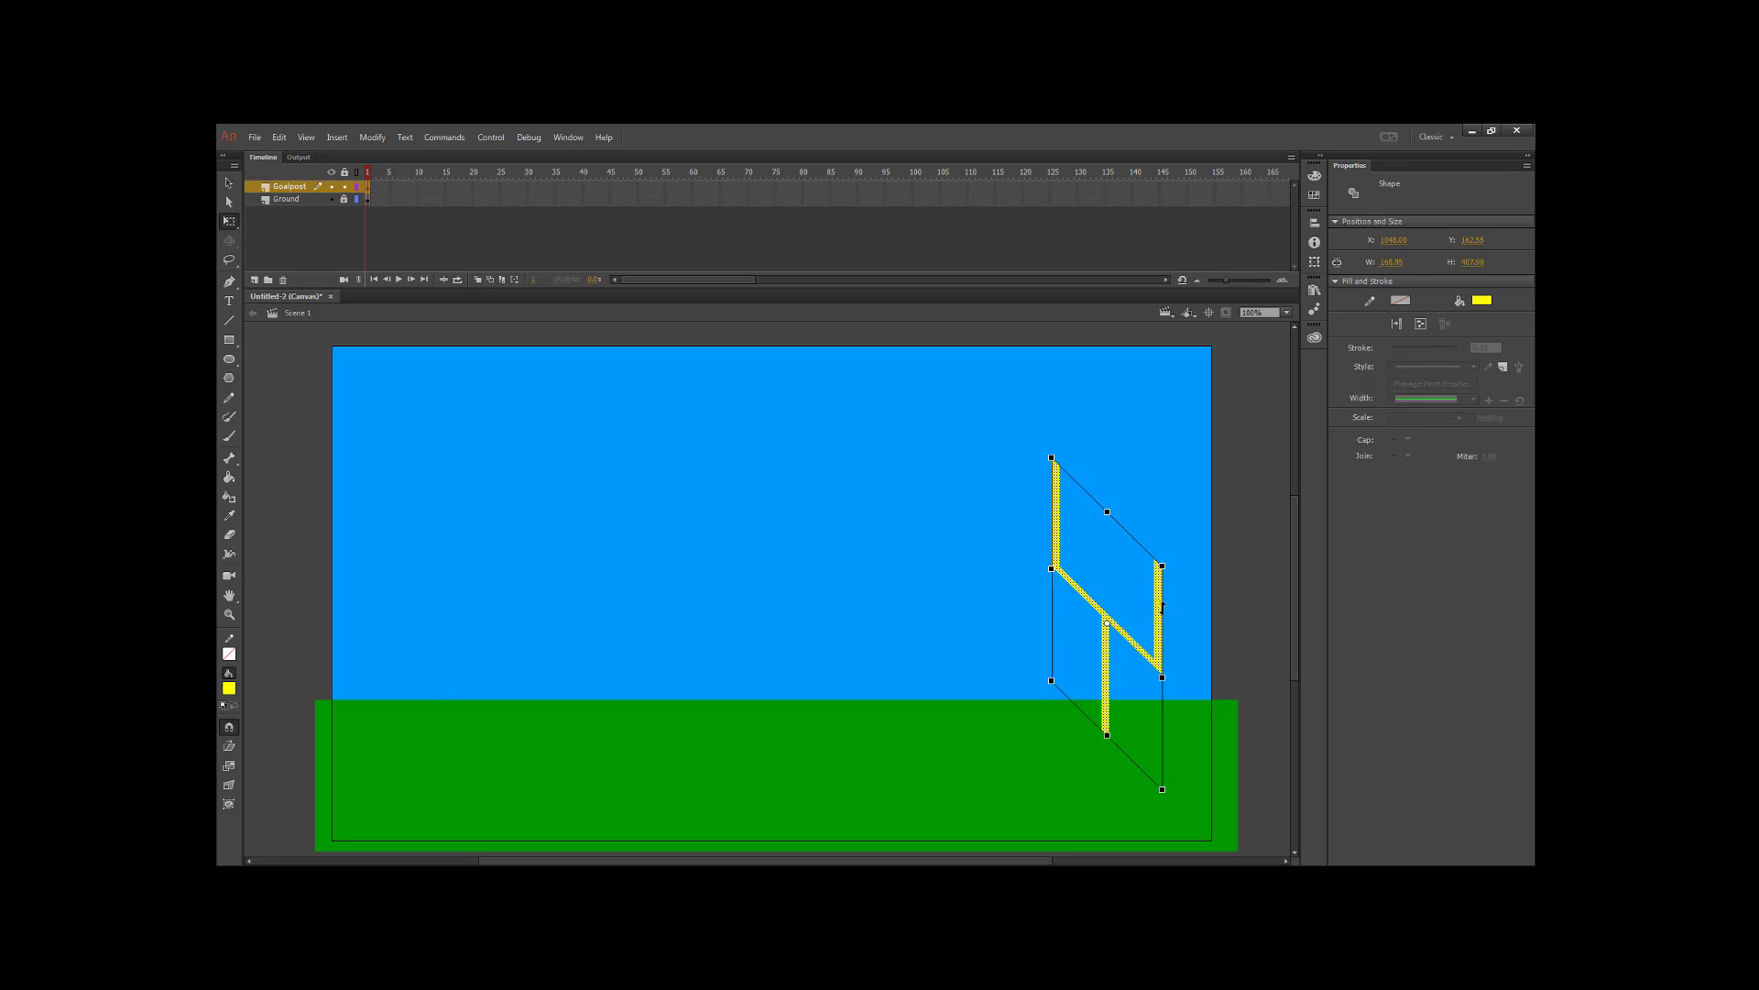
pyautogui.click(1141, 591)
pyautogui.press('v')
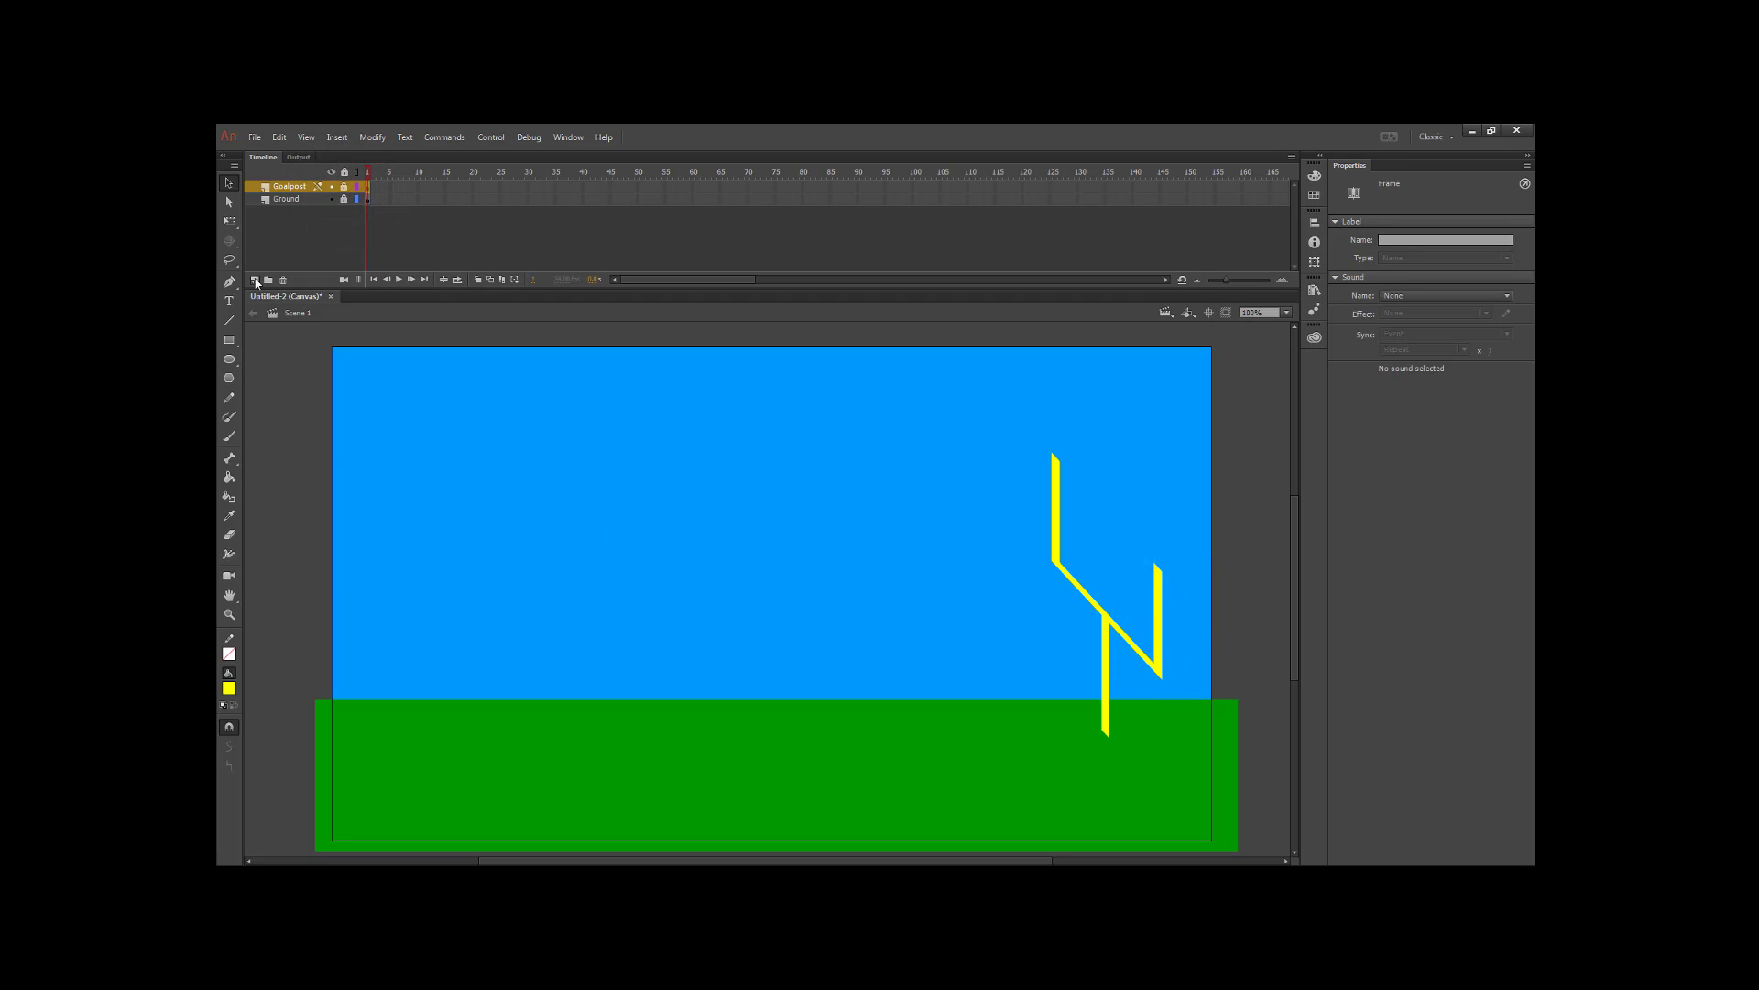
# - Add a new layer above Goalpost and name it Football
pyautogui.click(255, 280)
pyautogui.doubleClick(289, 187)
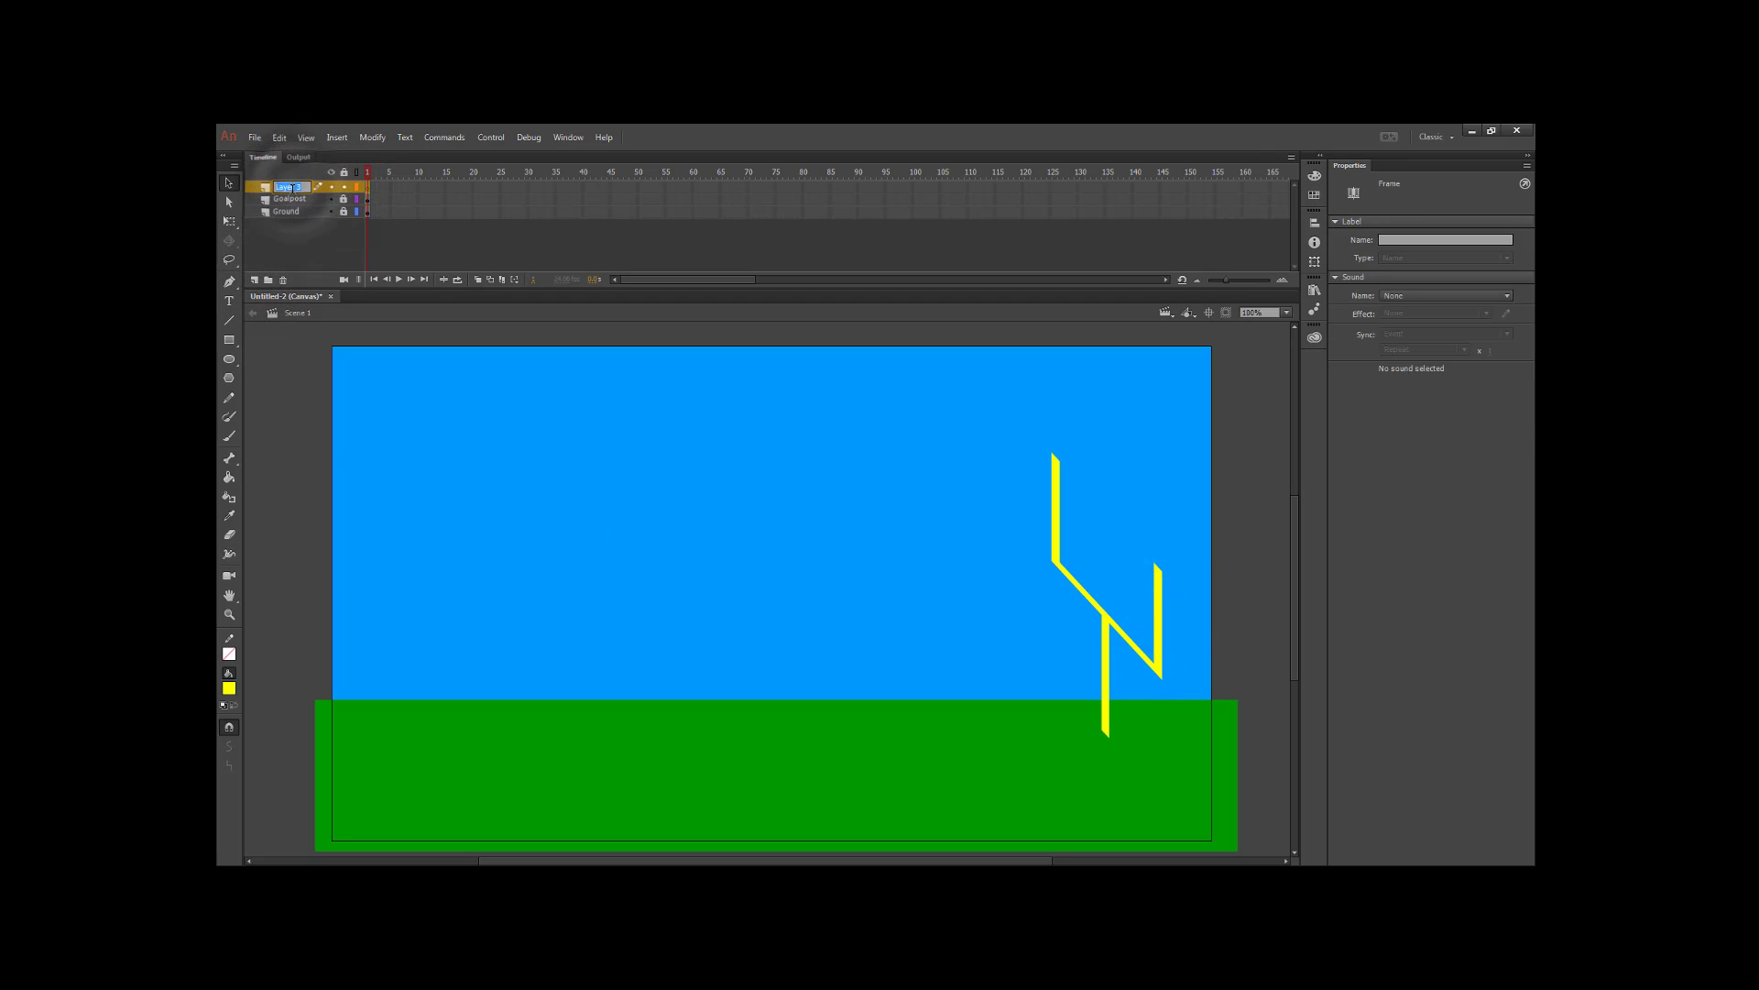
pyautogui.write('Football')
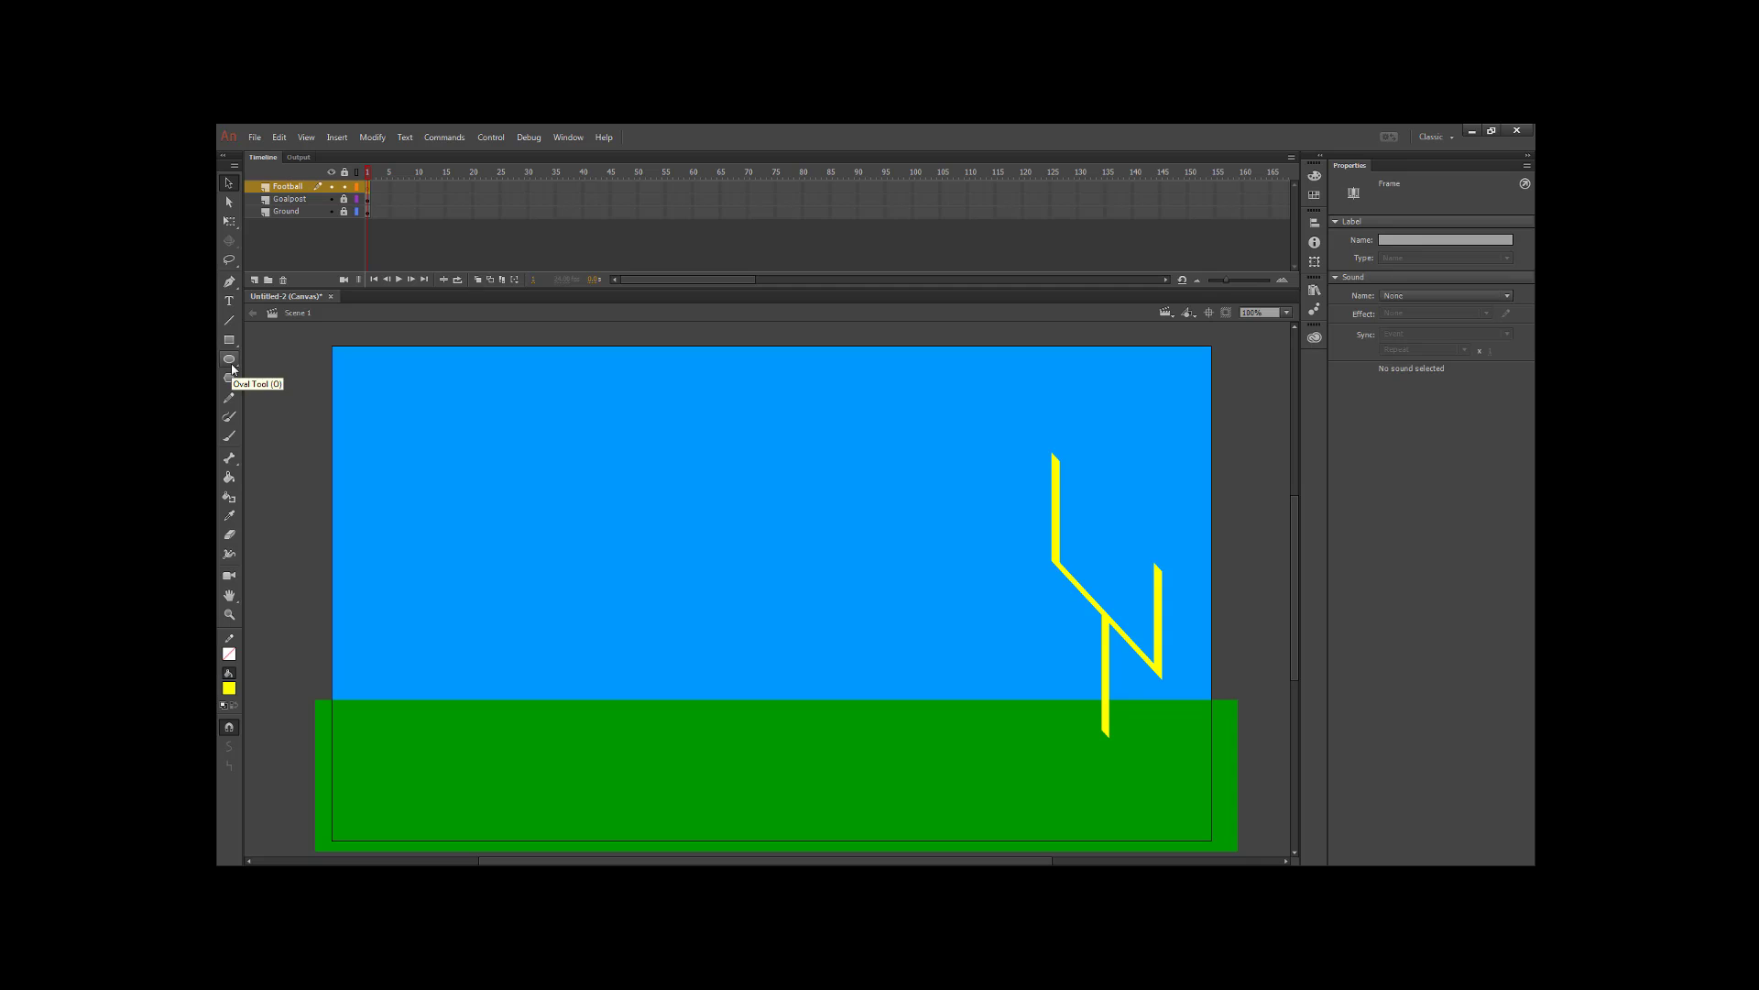
# - Draw an upright dark brown oval without a stroke in the sky, left of the stage's center, as the football
pyautogui.click(229, 358)
pyautogui.click(1477, 242)
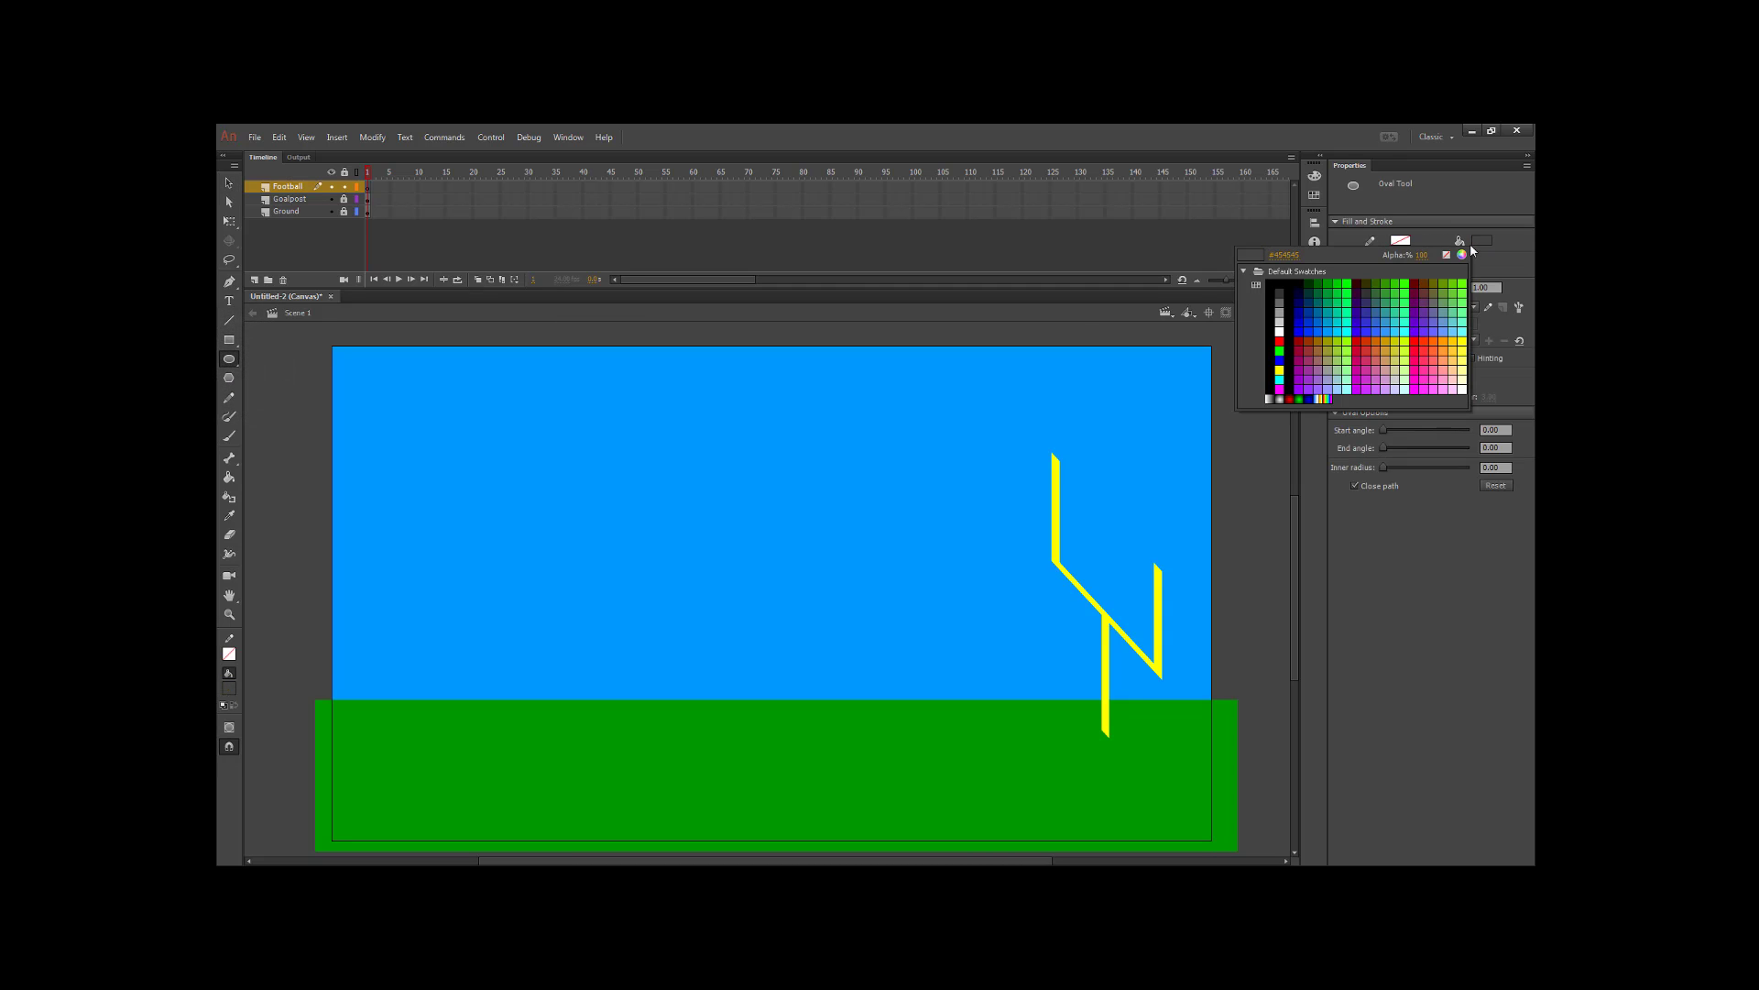
pyautogui.click(1423, 284)
pyautogui.moveTo(620, 463)
pyautogui.mouseDown()
pyautogui.moveTo(656, 557)
pyautogui.moveTo(674, 557)
pyautogui.moveTo(667, 543)
pyautogui.mouseUp()
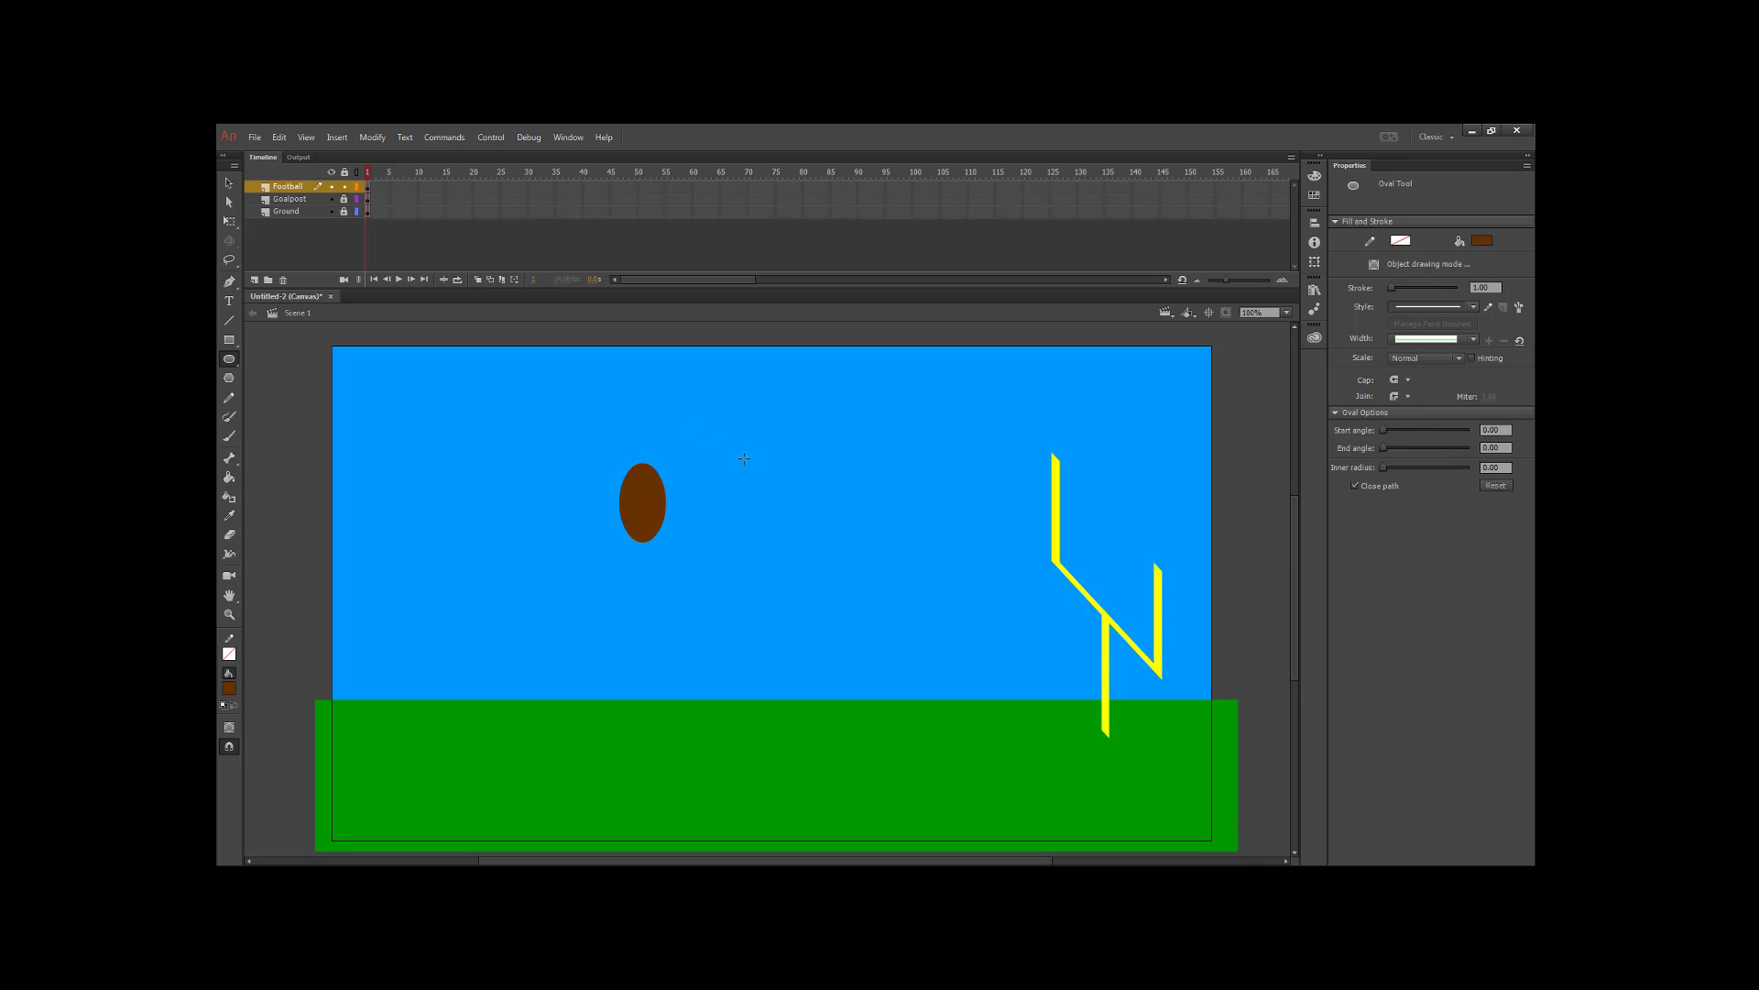
# - Draw two white horizontal stripes across the upper part of the football with the Line tool
pyautogui.click(229, 182)
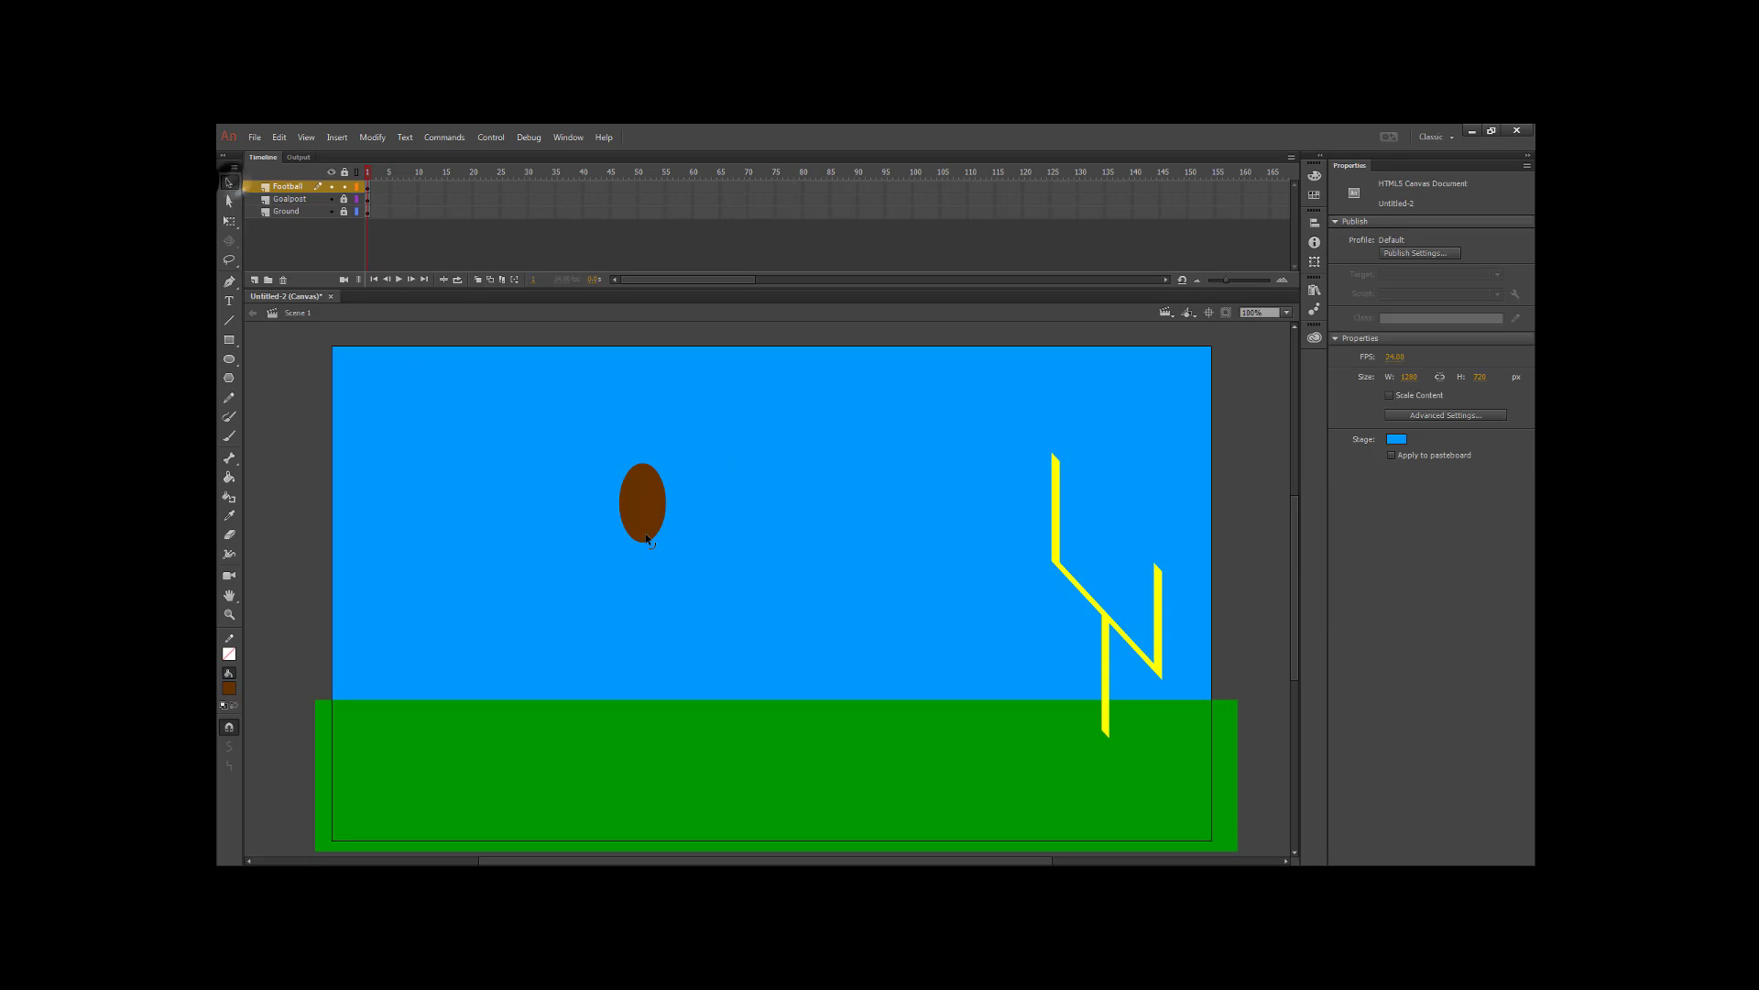
pyautogui.click(230, 614)
pyautogui.moveTo(605, 455); pyautogui.dragTo(679, 552)
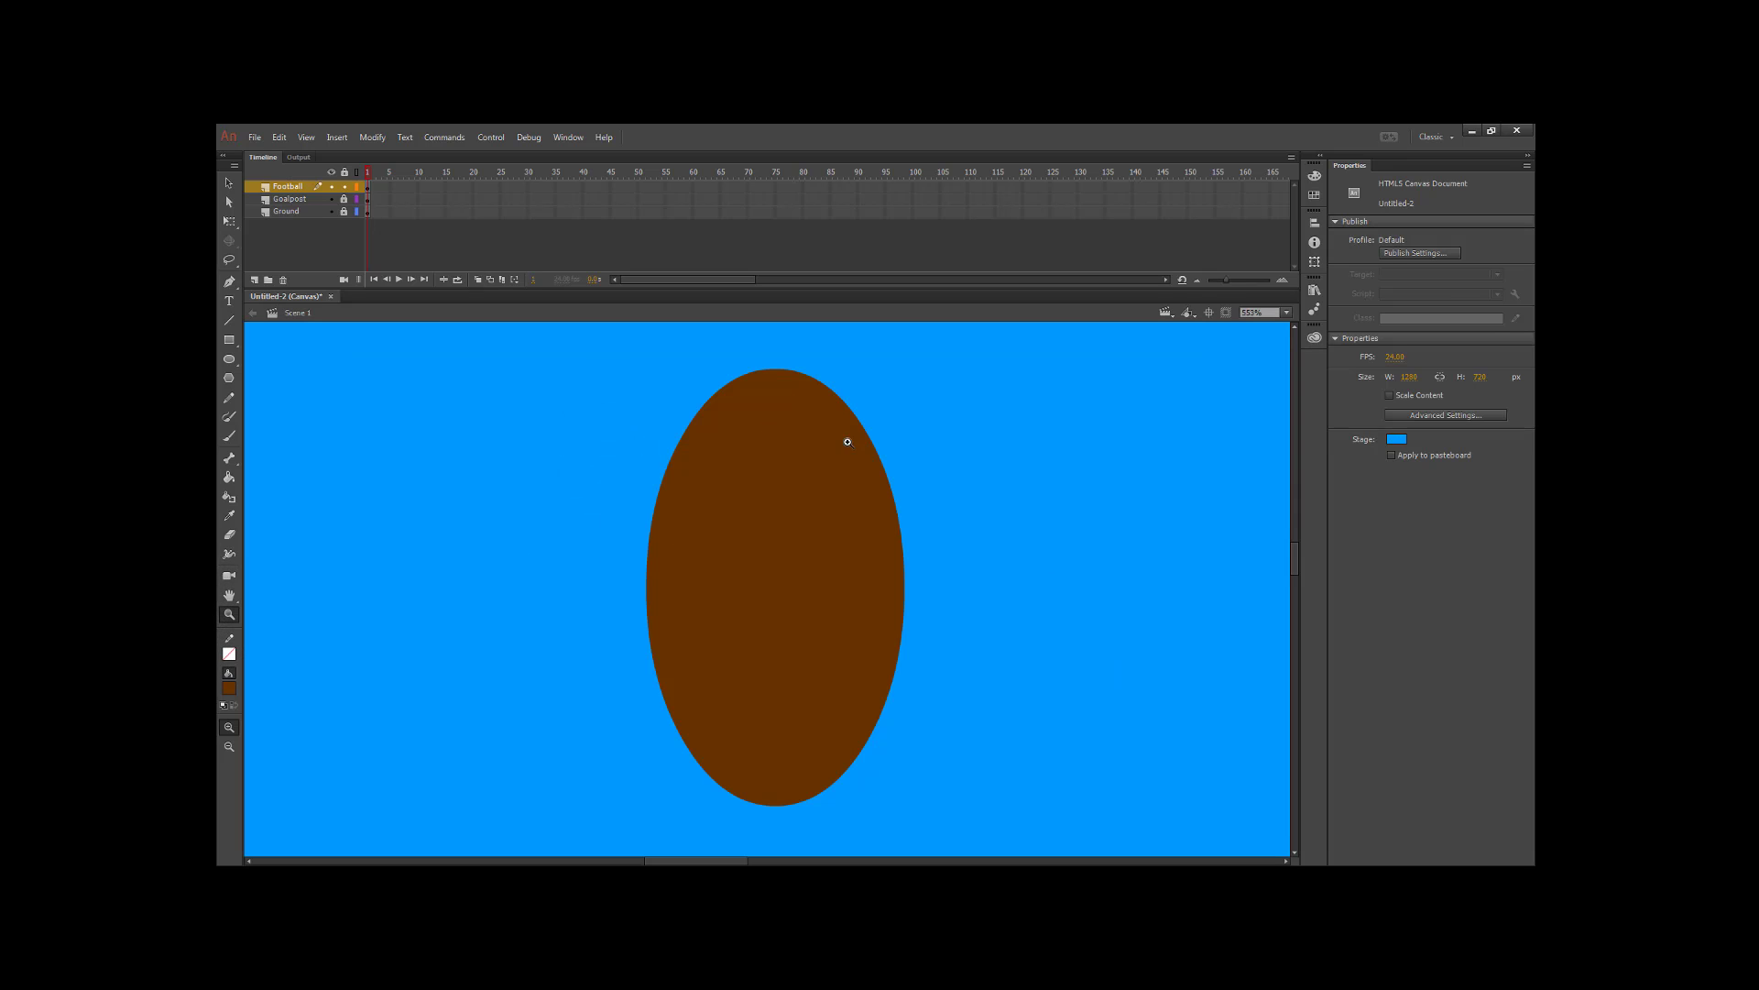
pyautogui.press('v')
pyautogui.click(1251, 313)
pyautogui.press('n')
pyautogui.click(230, 655)
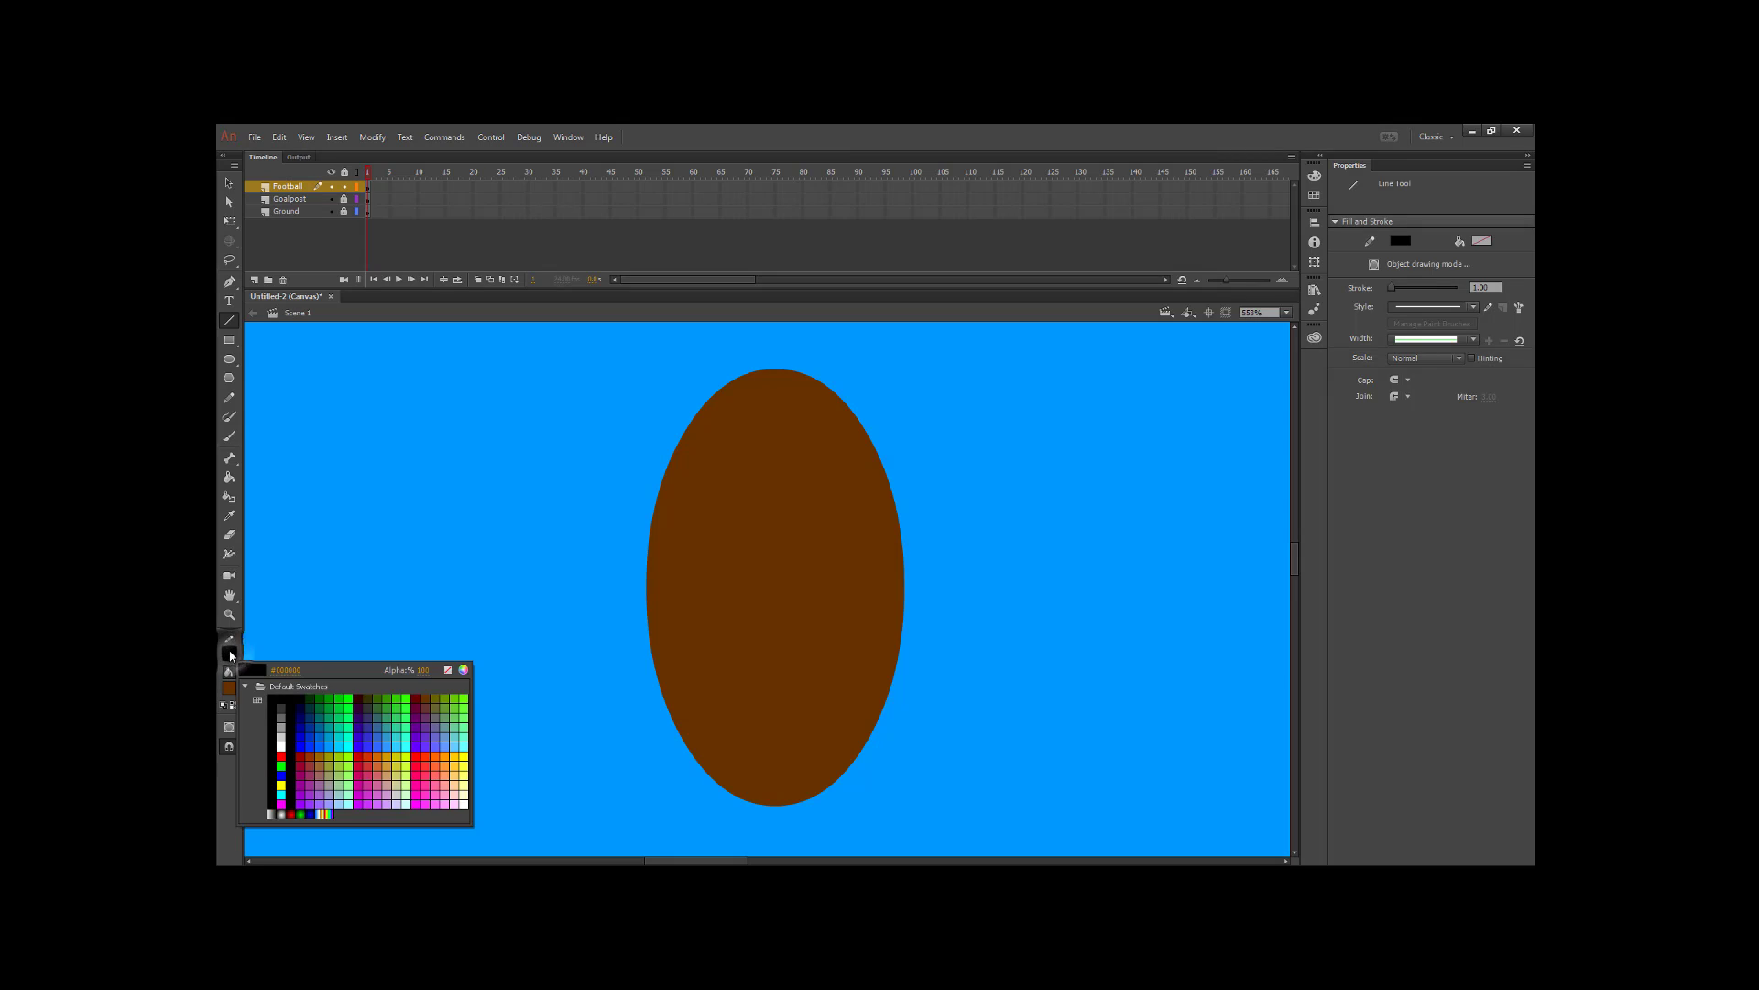
pyautogui.click(283, 746)
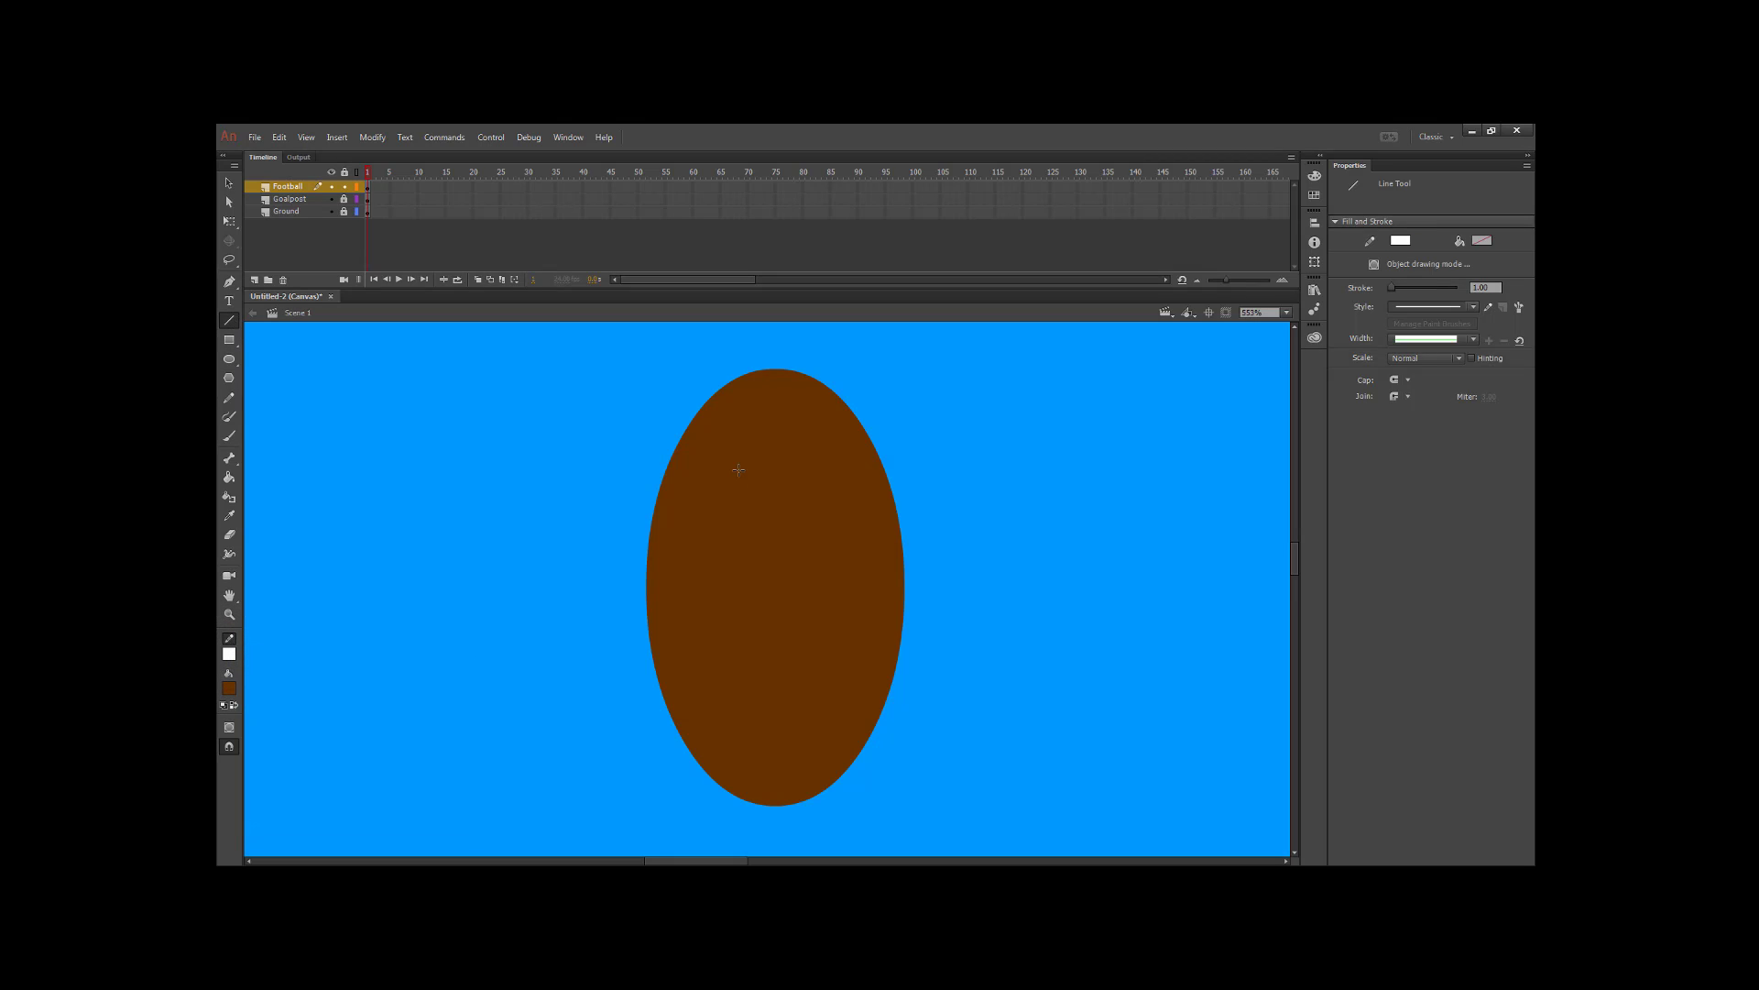
pyautogui.moveTo(682, 434); pyautogui.dragTo(869, 434)
pyautogui.moveTo(667, 463); pyautogui.dragTo(884, 462)
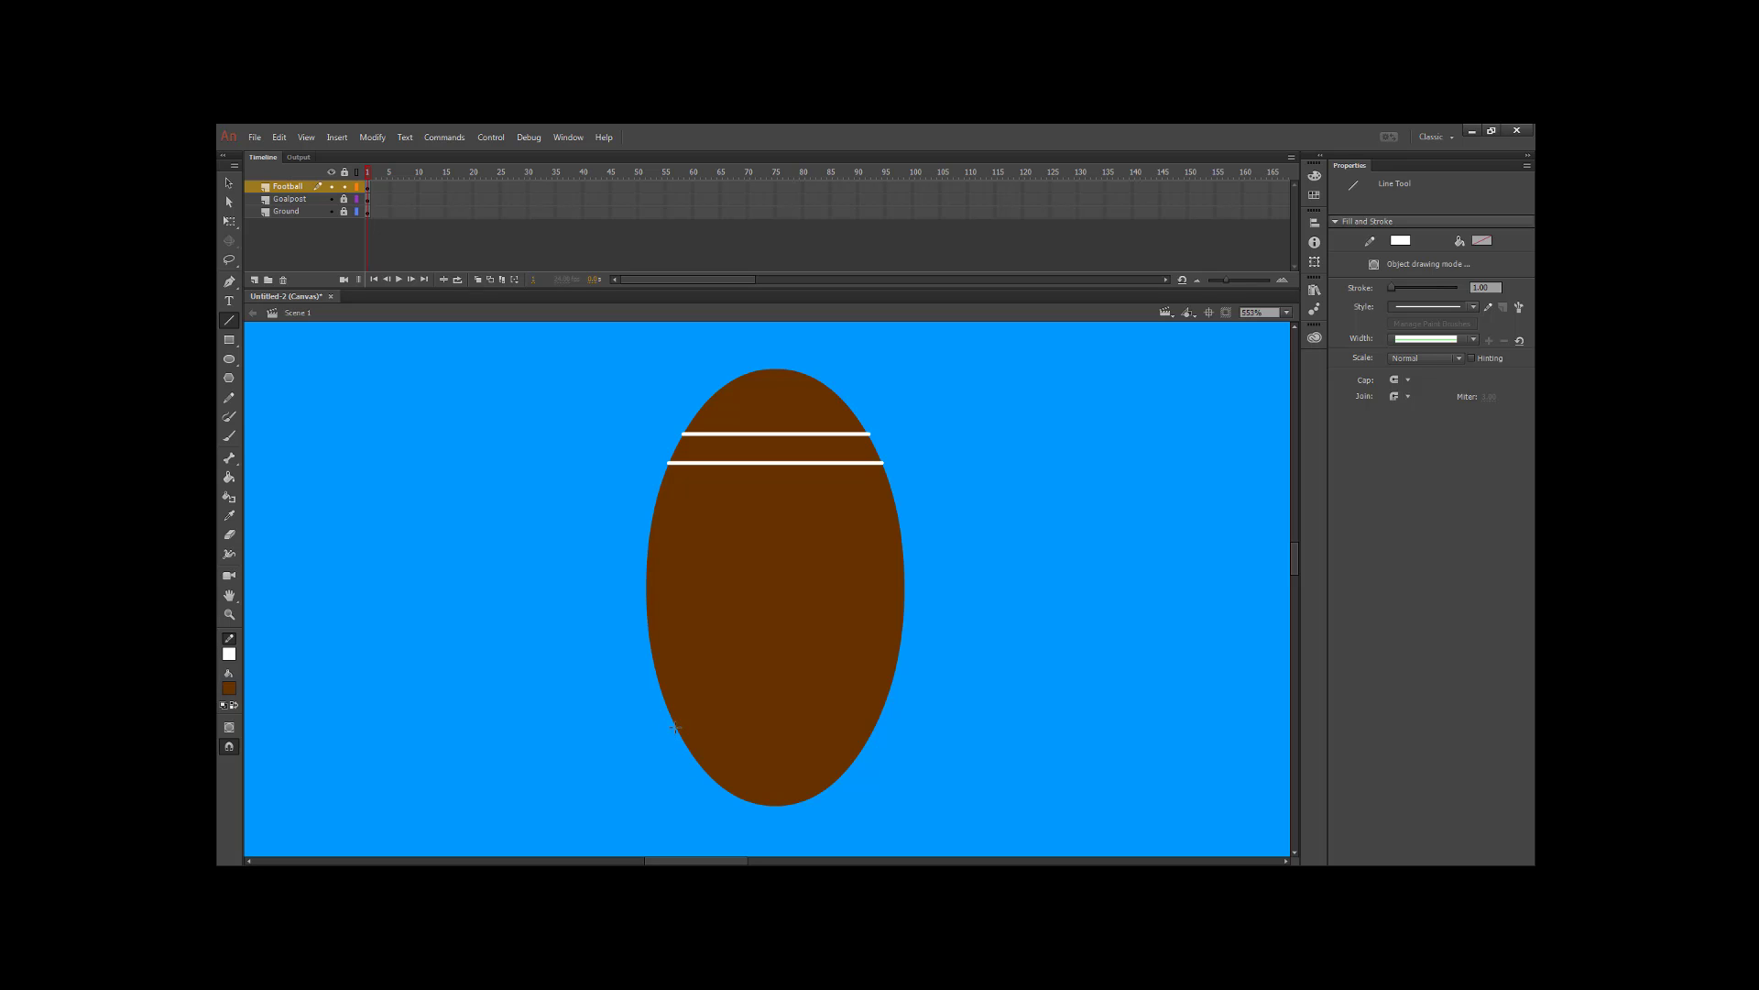
# - Draw two white horizontal lines across the lower part of the football and fill the upper and lower bands with white
pyautogui.moveTo(674, 727); pyautogui.dragTo(875, 727)
pyautogui.moveTo(697, 759); pyautogui.dragTo(858, 760)
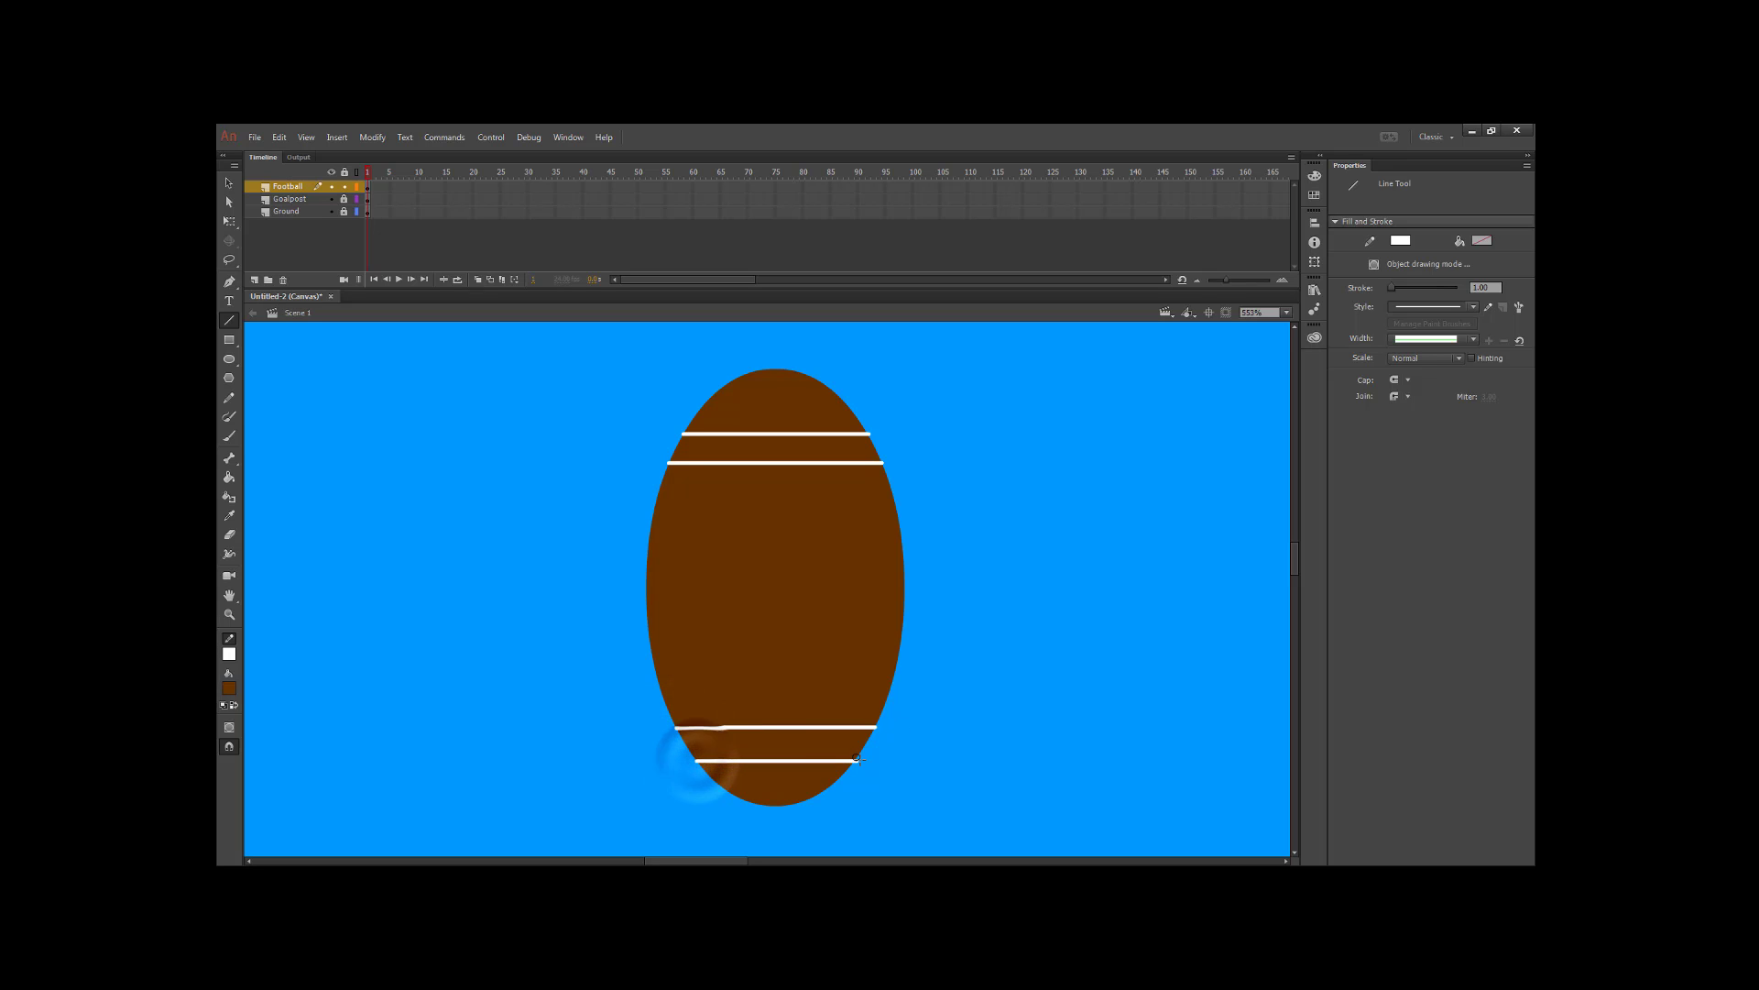
pyautogui.click(229, 476)
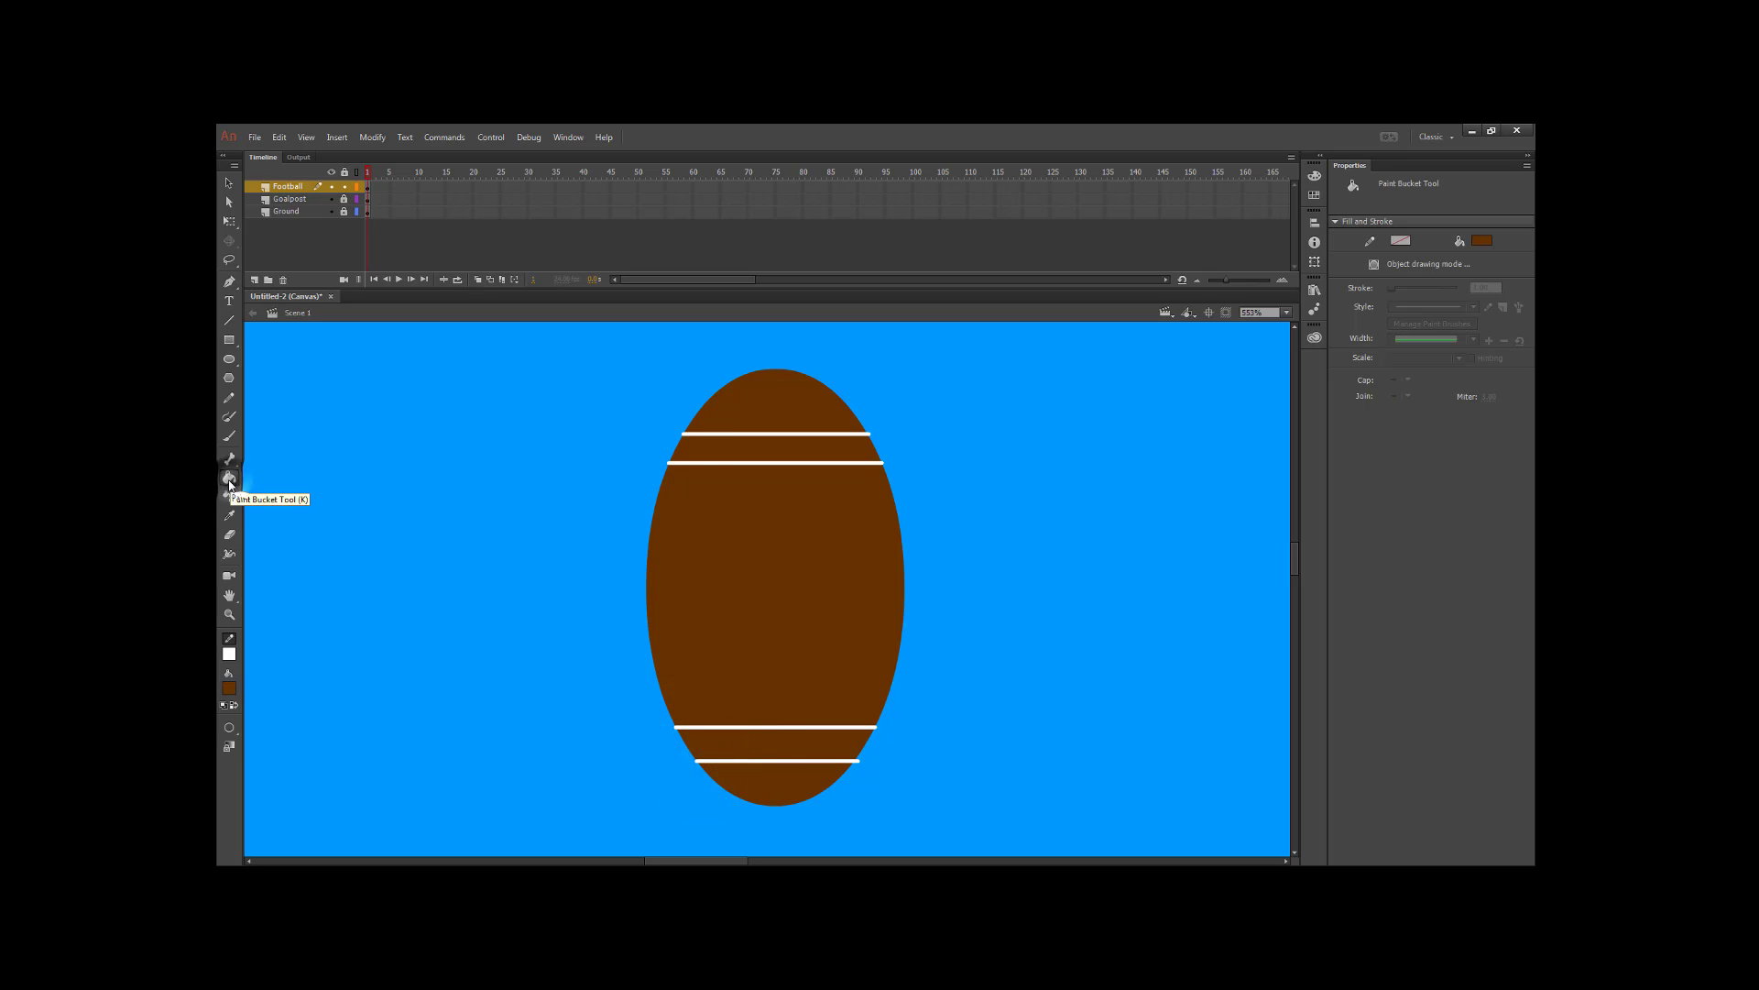
pyautogui.click(234, 705)
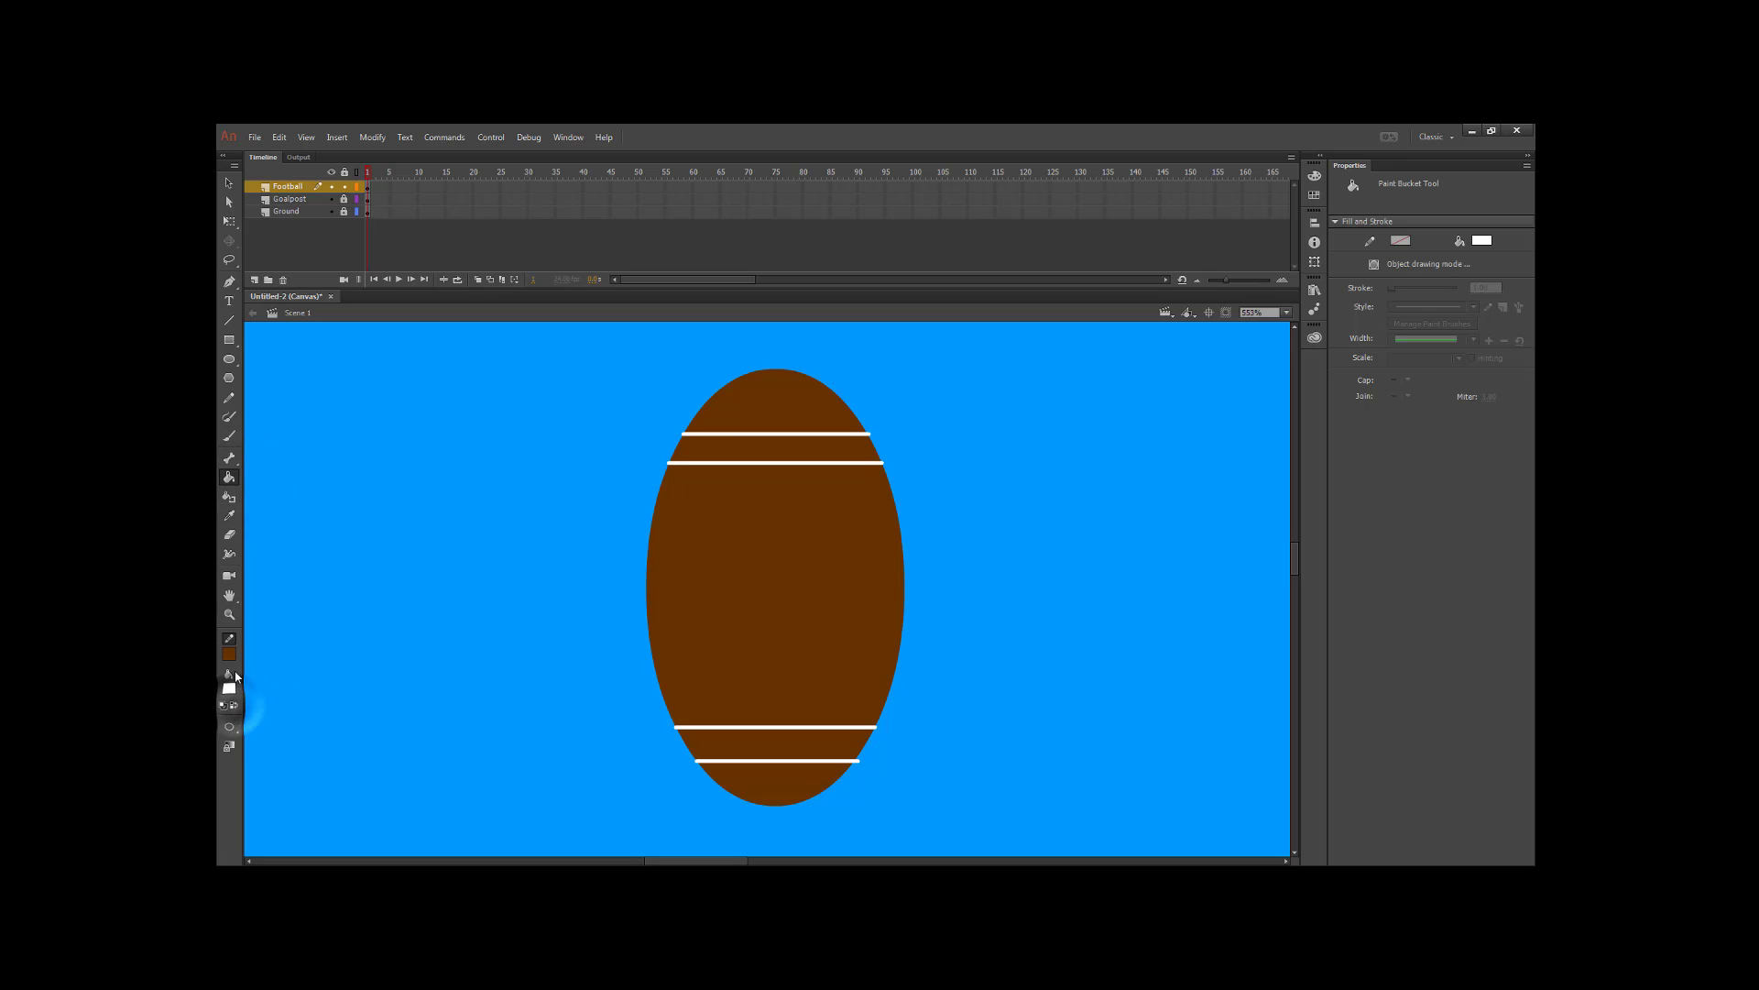
pyautogui.click(772, 445)
pyautogui.click(777, 744)
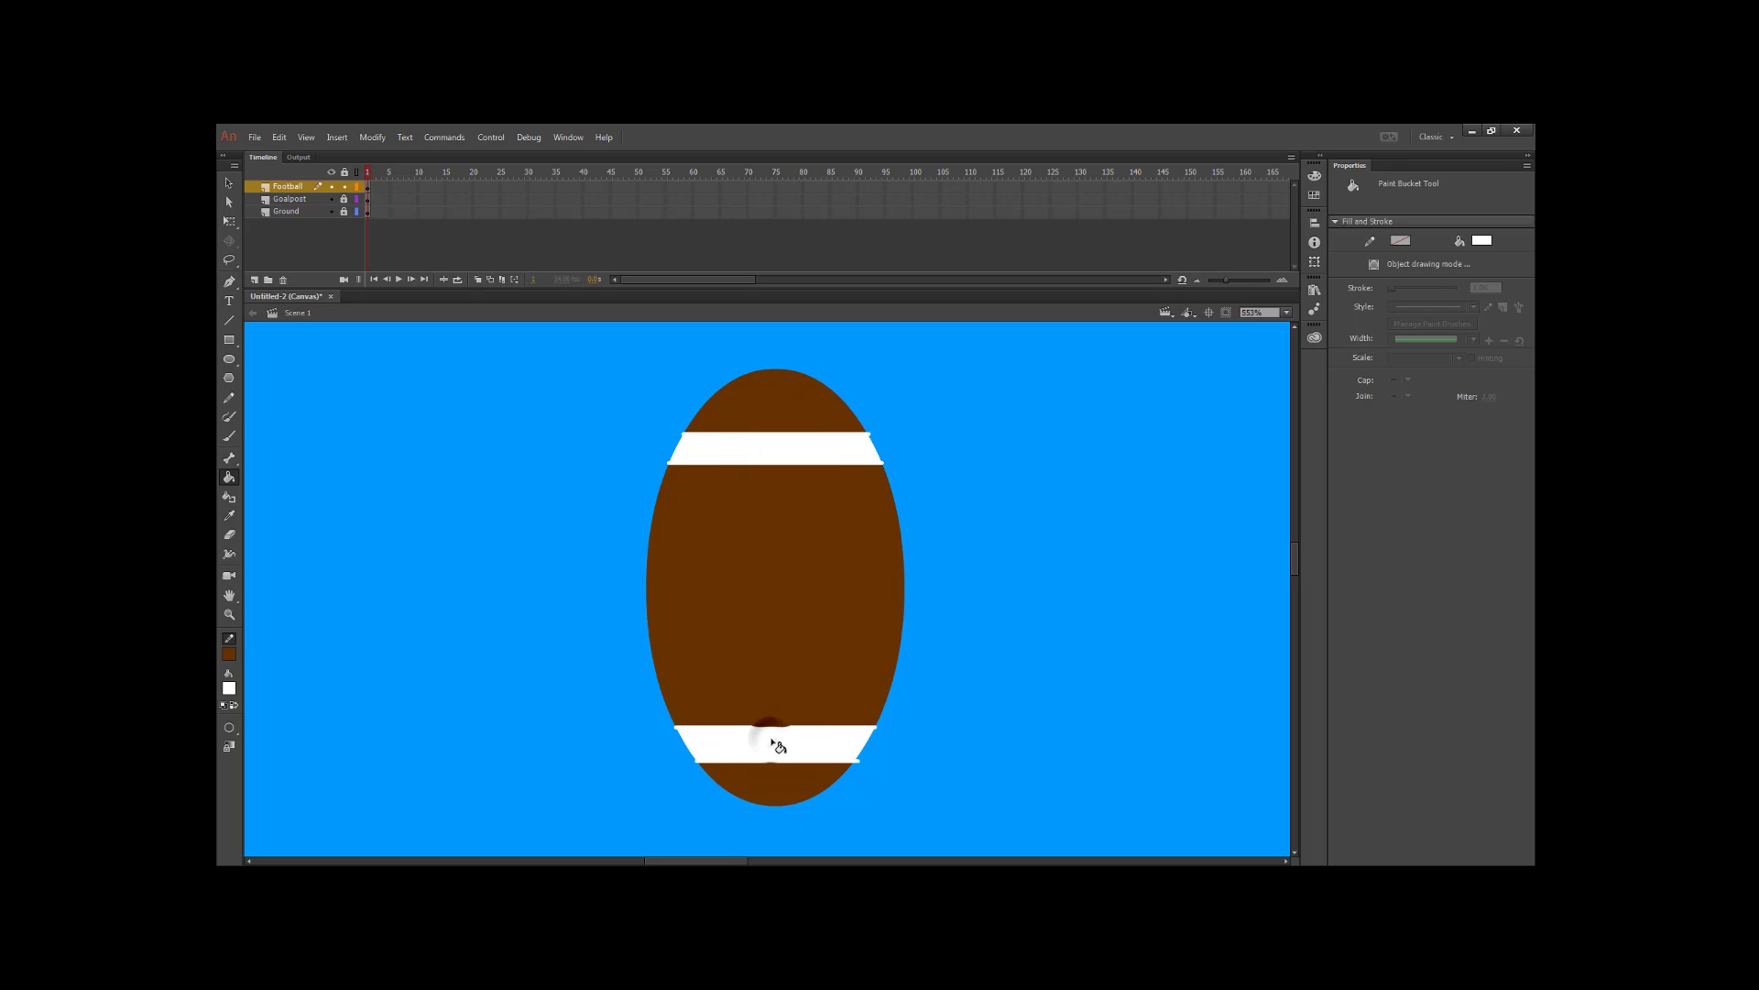
# - Remove the white stroke from all shapes on the Football layer so the stripes no longer overhang the football's outline
pyautogui.press('v')
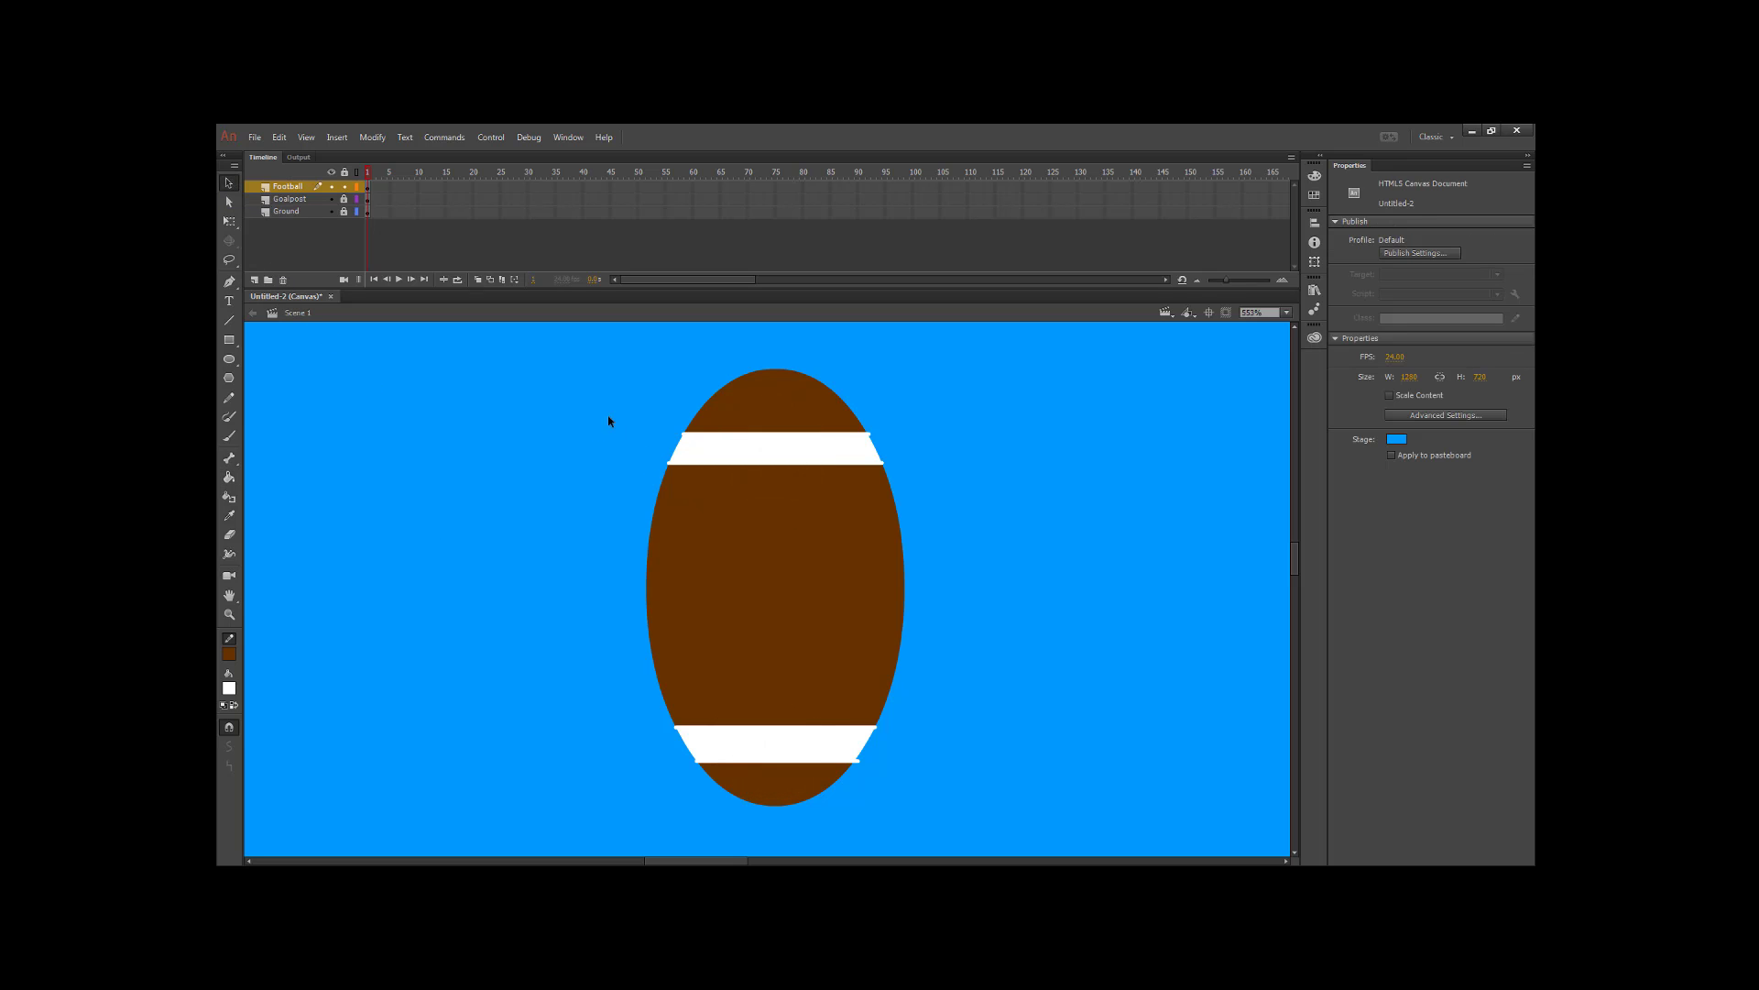
pyautogui.click(368, 188)
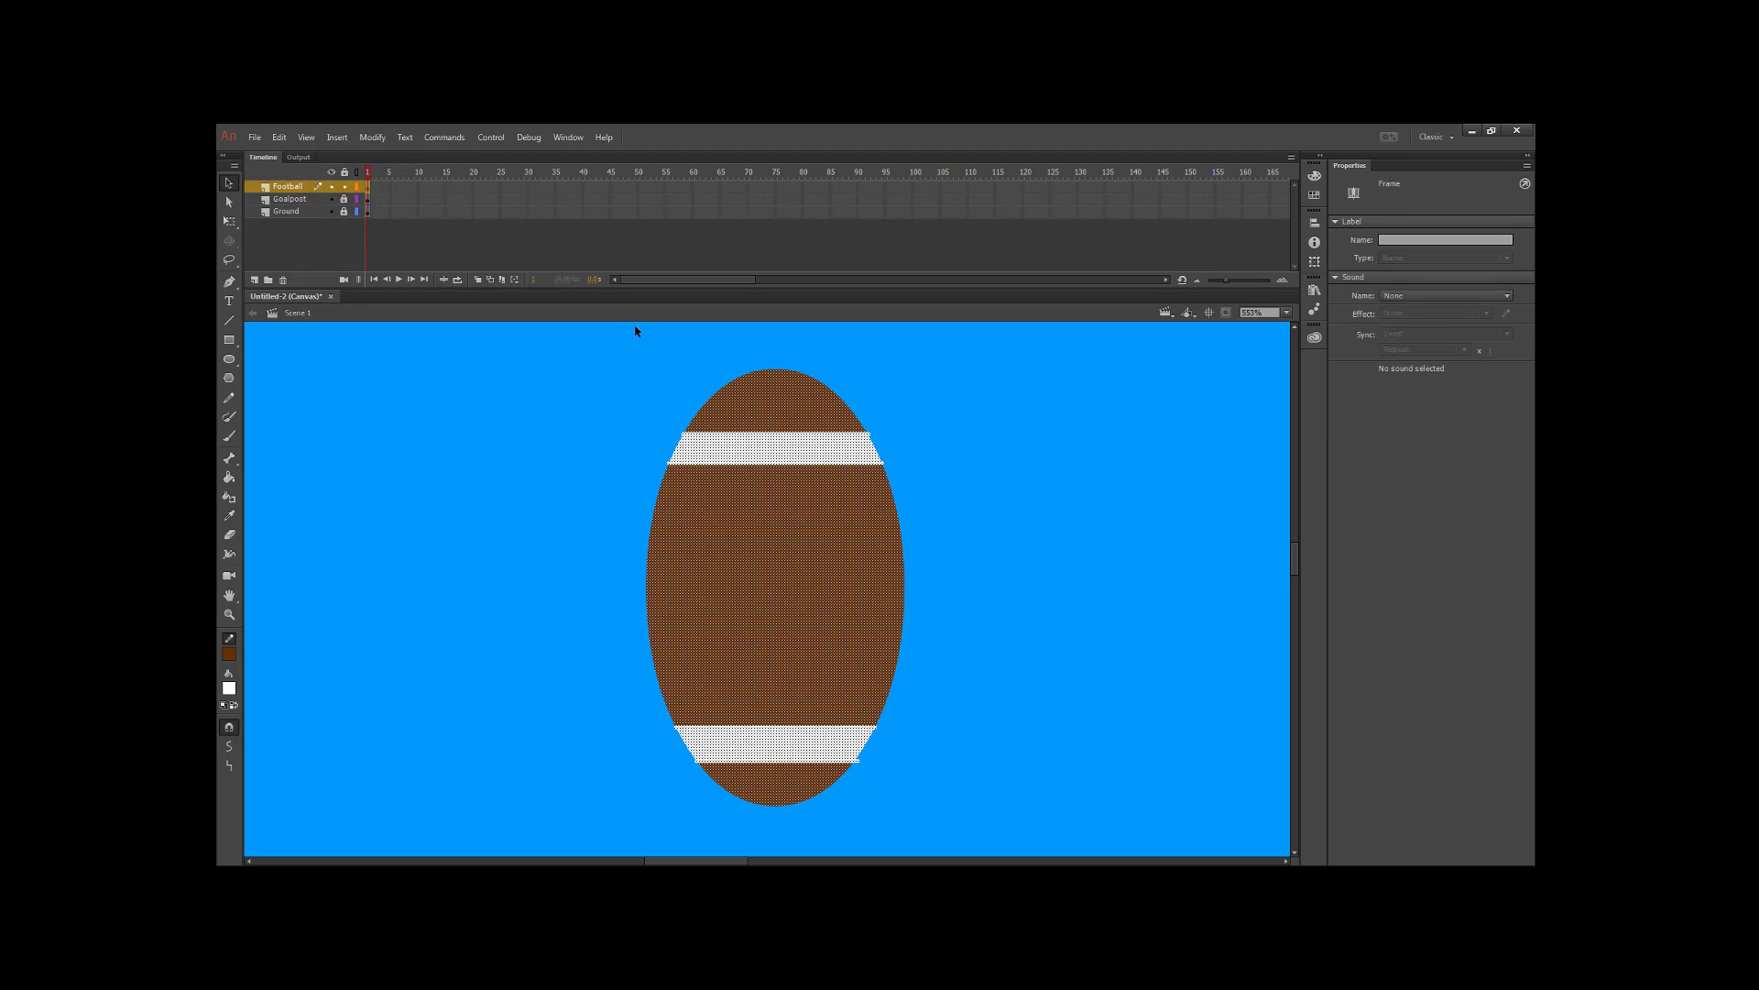
pyautogui.click(784, 481)
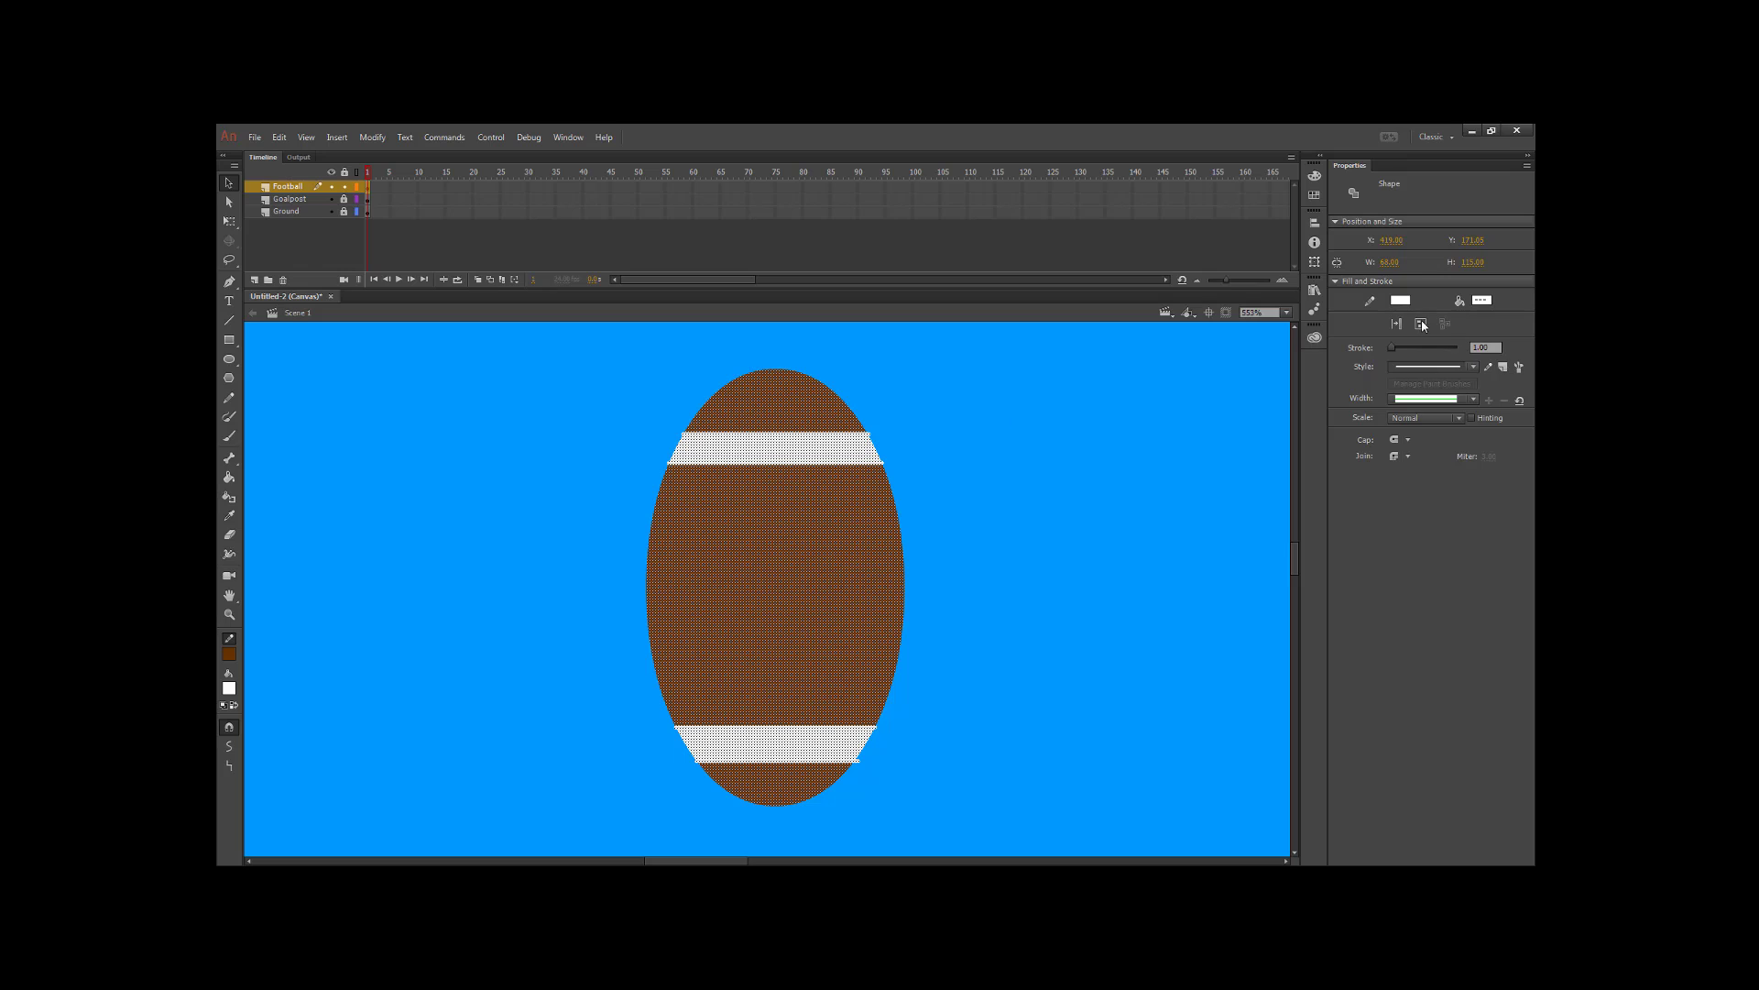
pyautogui.click(1396, 301)
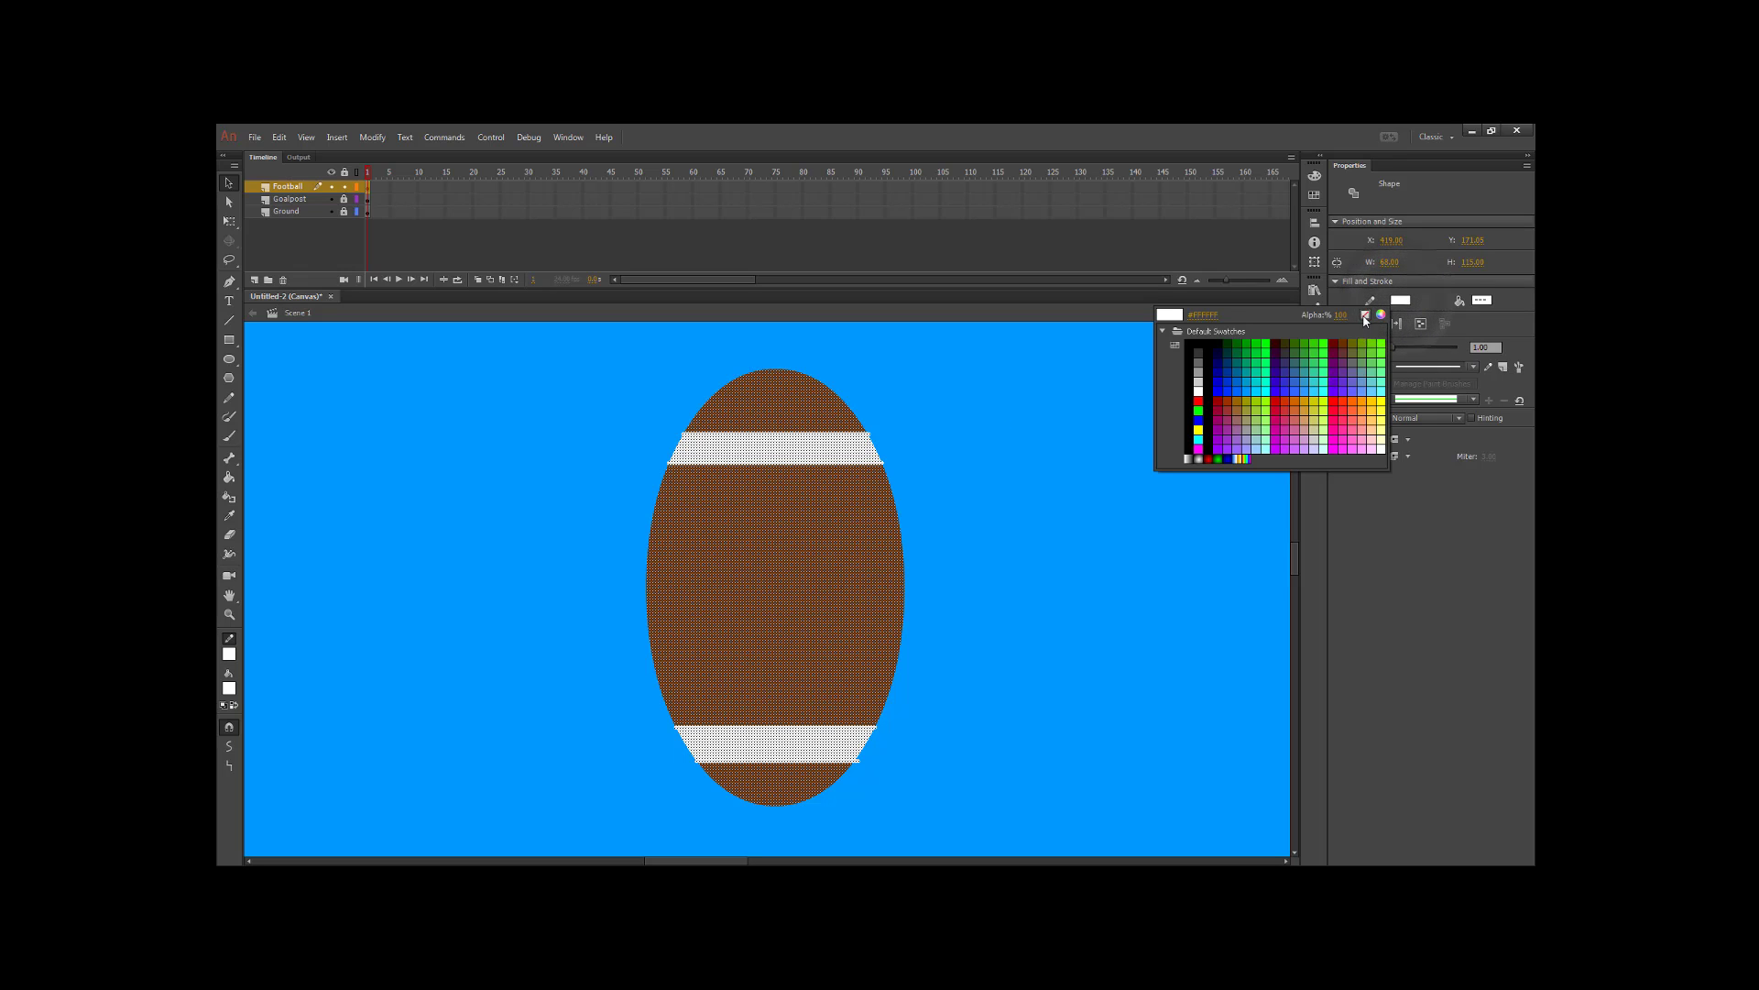
pyautogui.click(1365, 317)
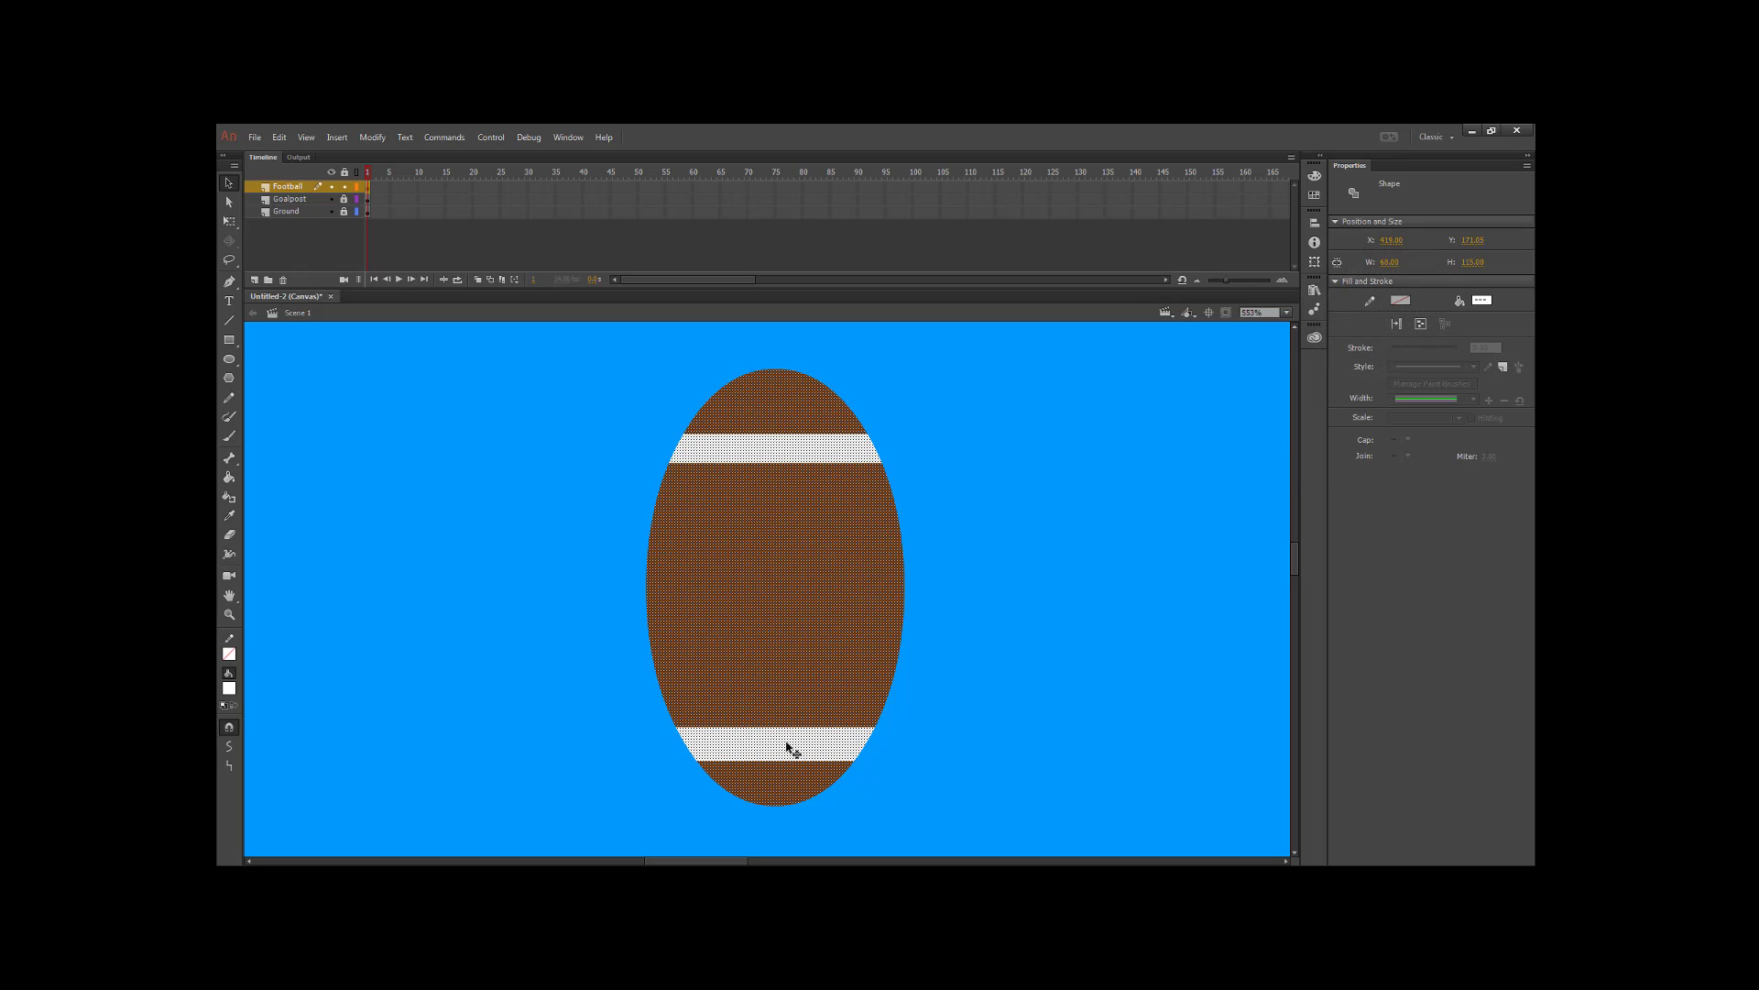
pyautogui.click(933, 647)
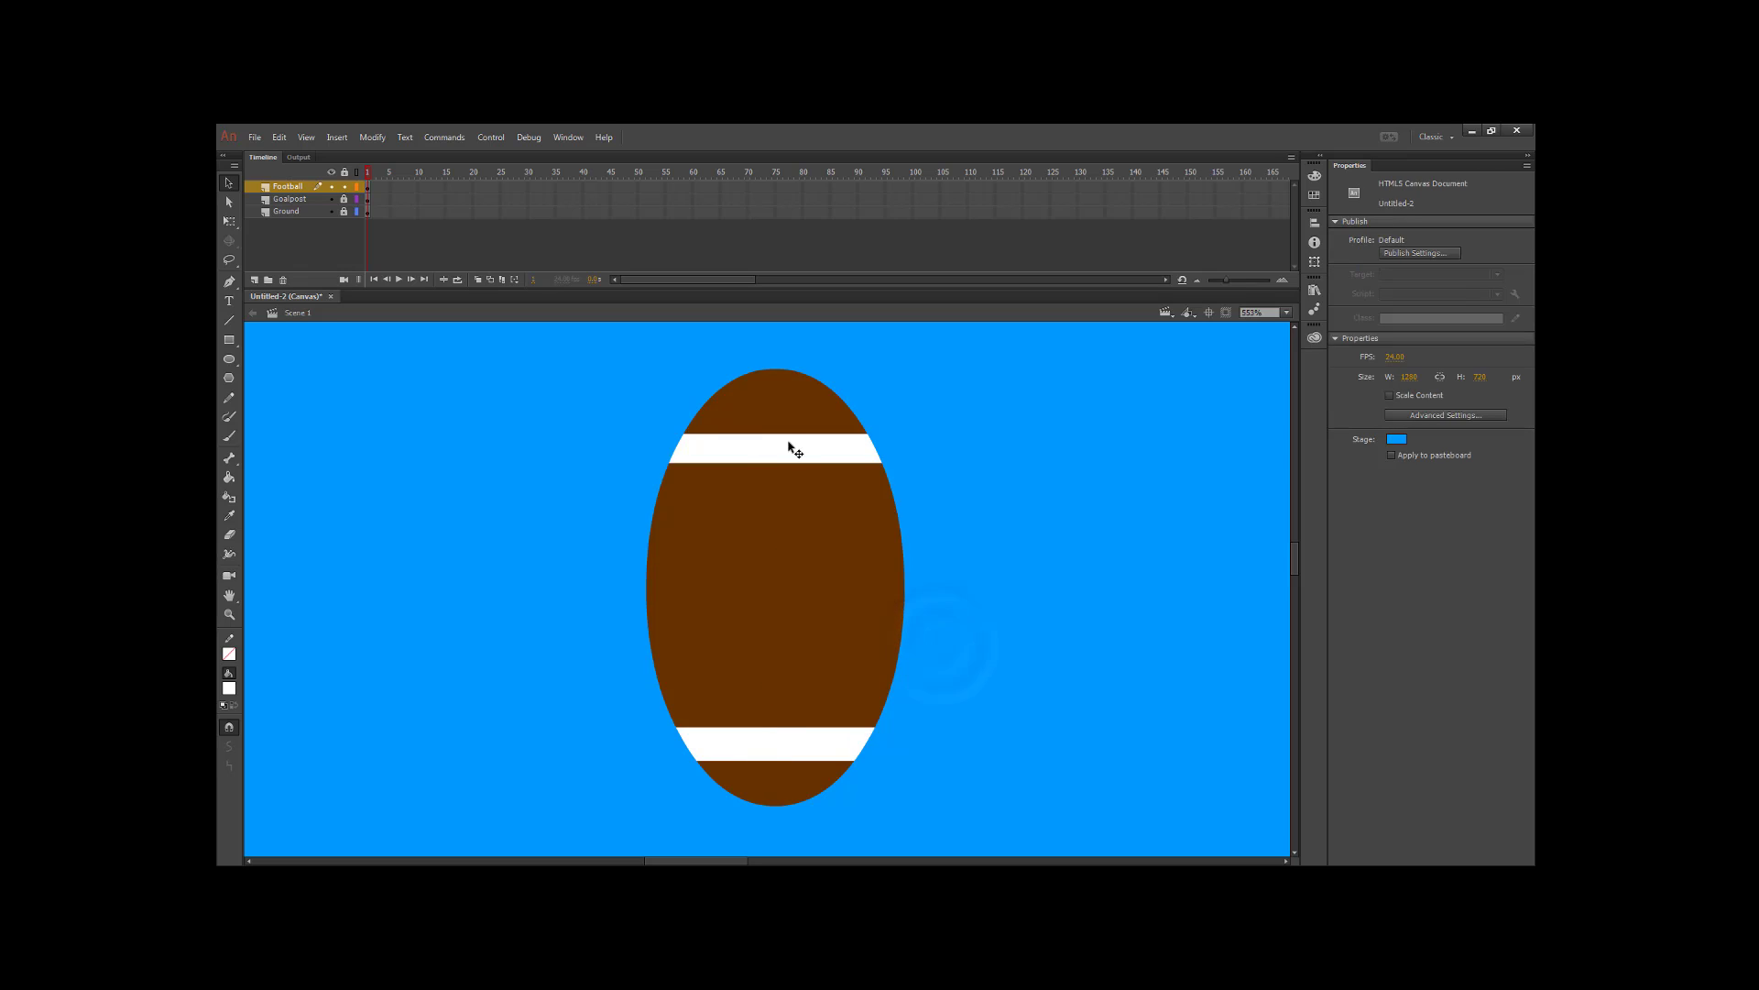
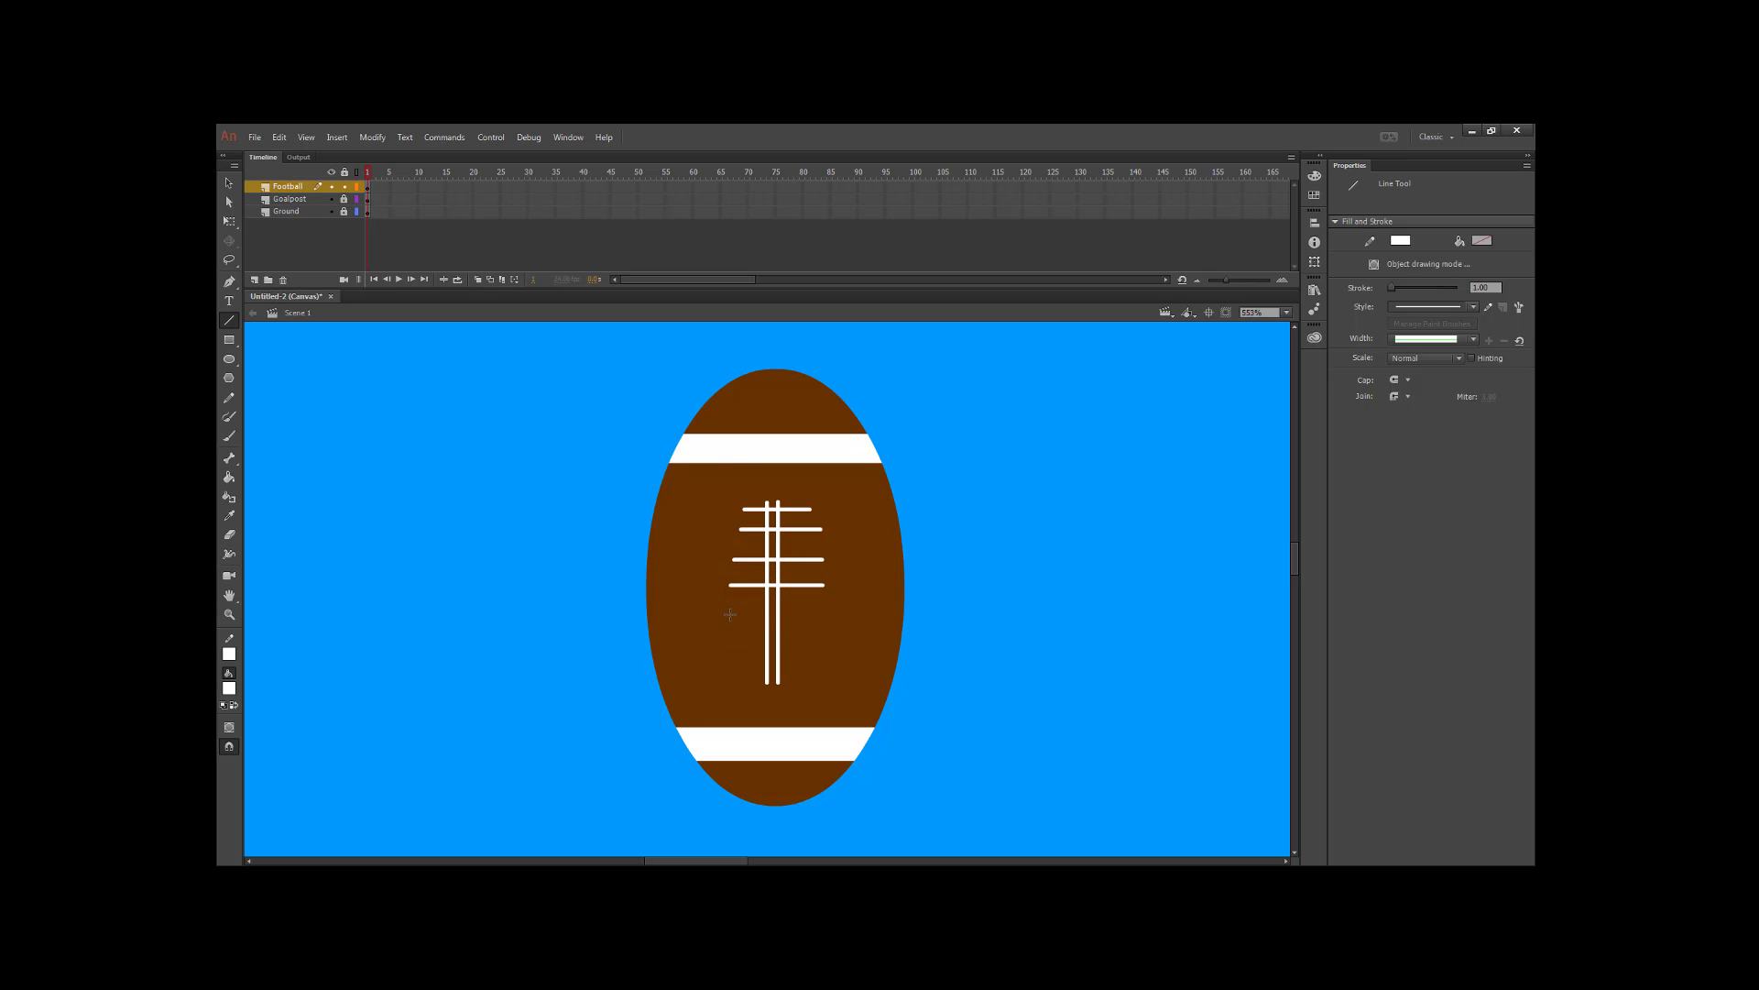
# - Draw three more white horizontal lace lines across the lower half of the two vertical lace lines
pyautogui.moveTo(730, 614)
pyautogui.mouseDown()
pyautogui.moveTo(822, 615)
pyautogui.moveTo(761, 644)
pyautogui.moveTo(818, 644)
pyautogui.mouseUp()
pyautogui.moveTo(732, 673); pyautogui.dragTo(817, 672)
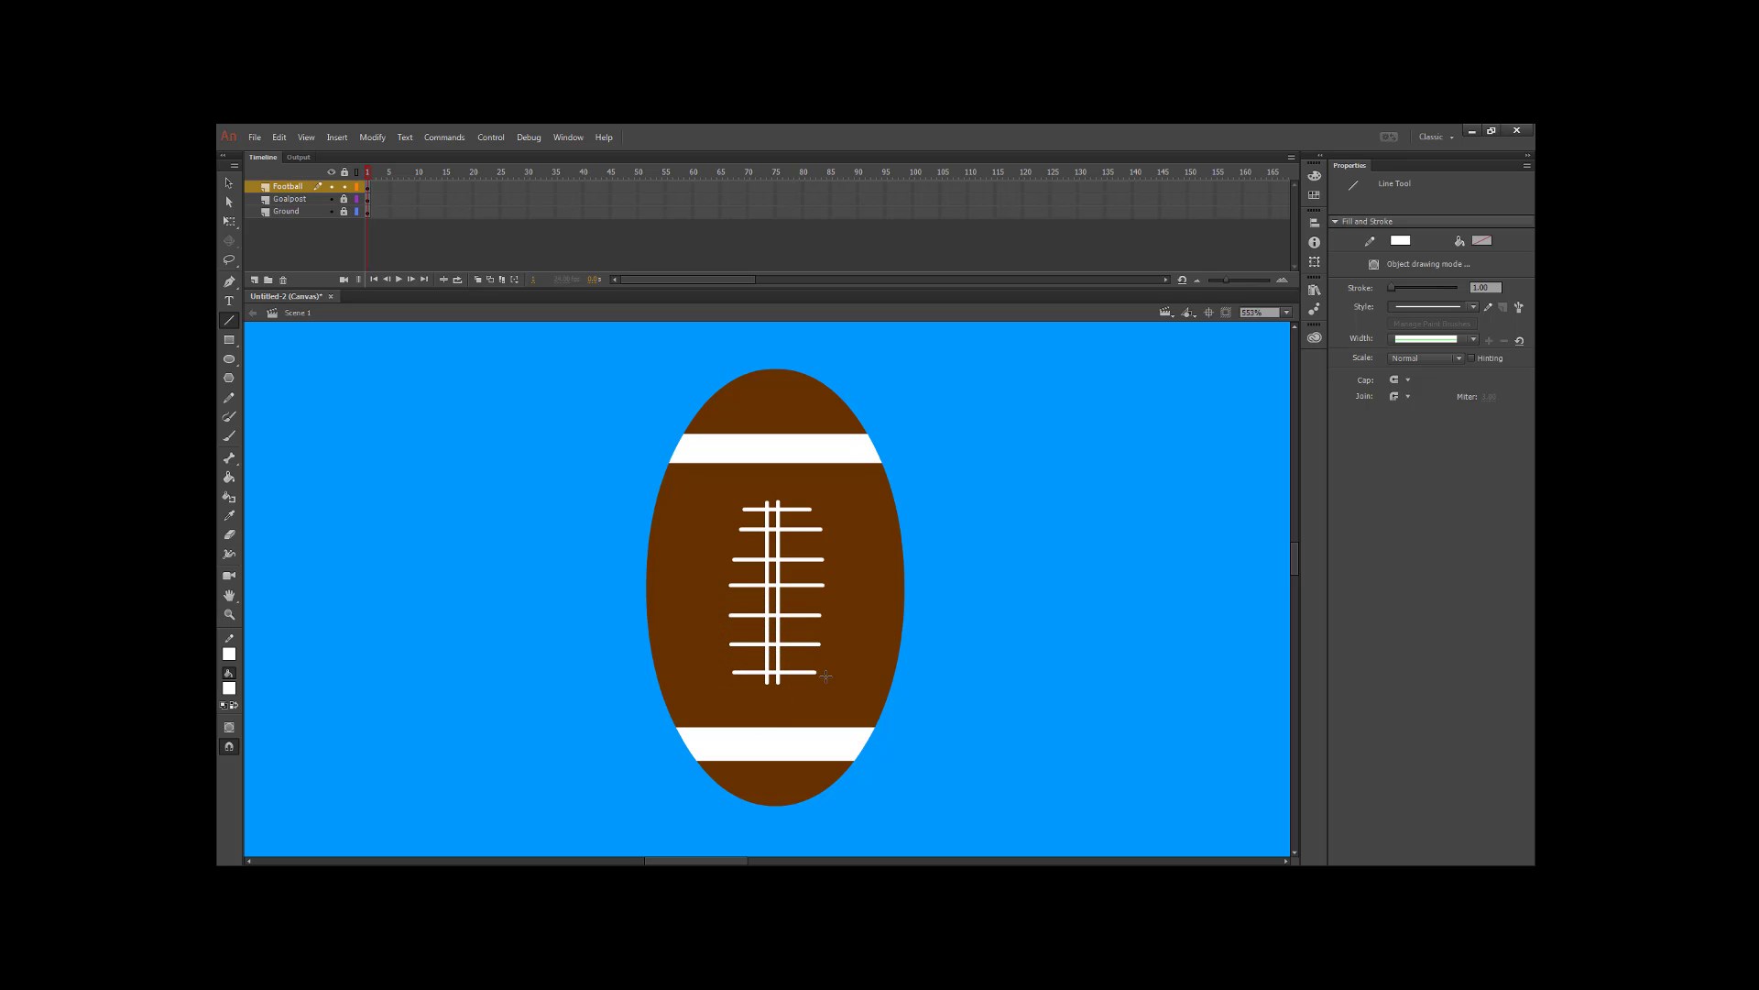
# - Trim the ends of the horizontal laces evenly on both sides by selecting the football's outer parts and removing their stroke
pyautogui.click(229, 183)
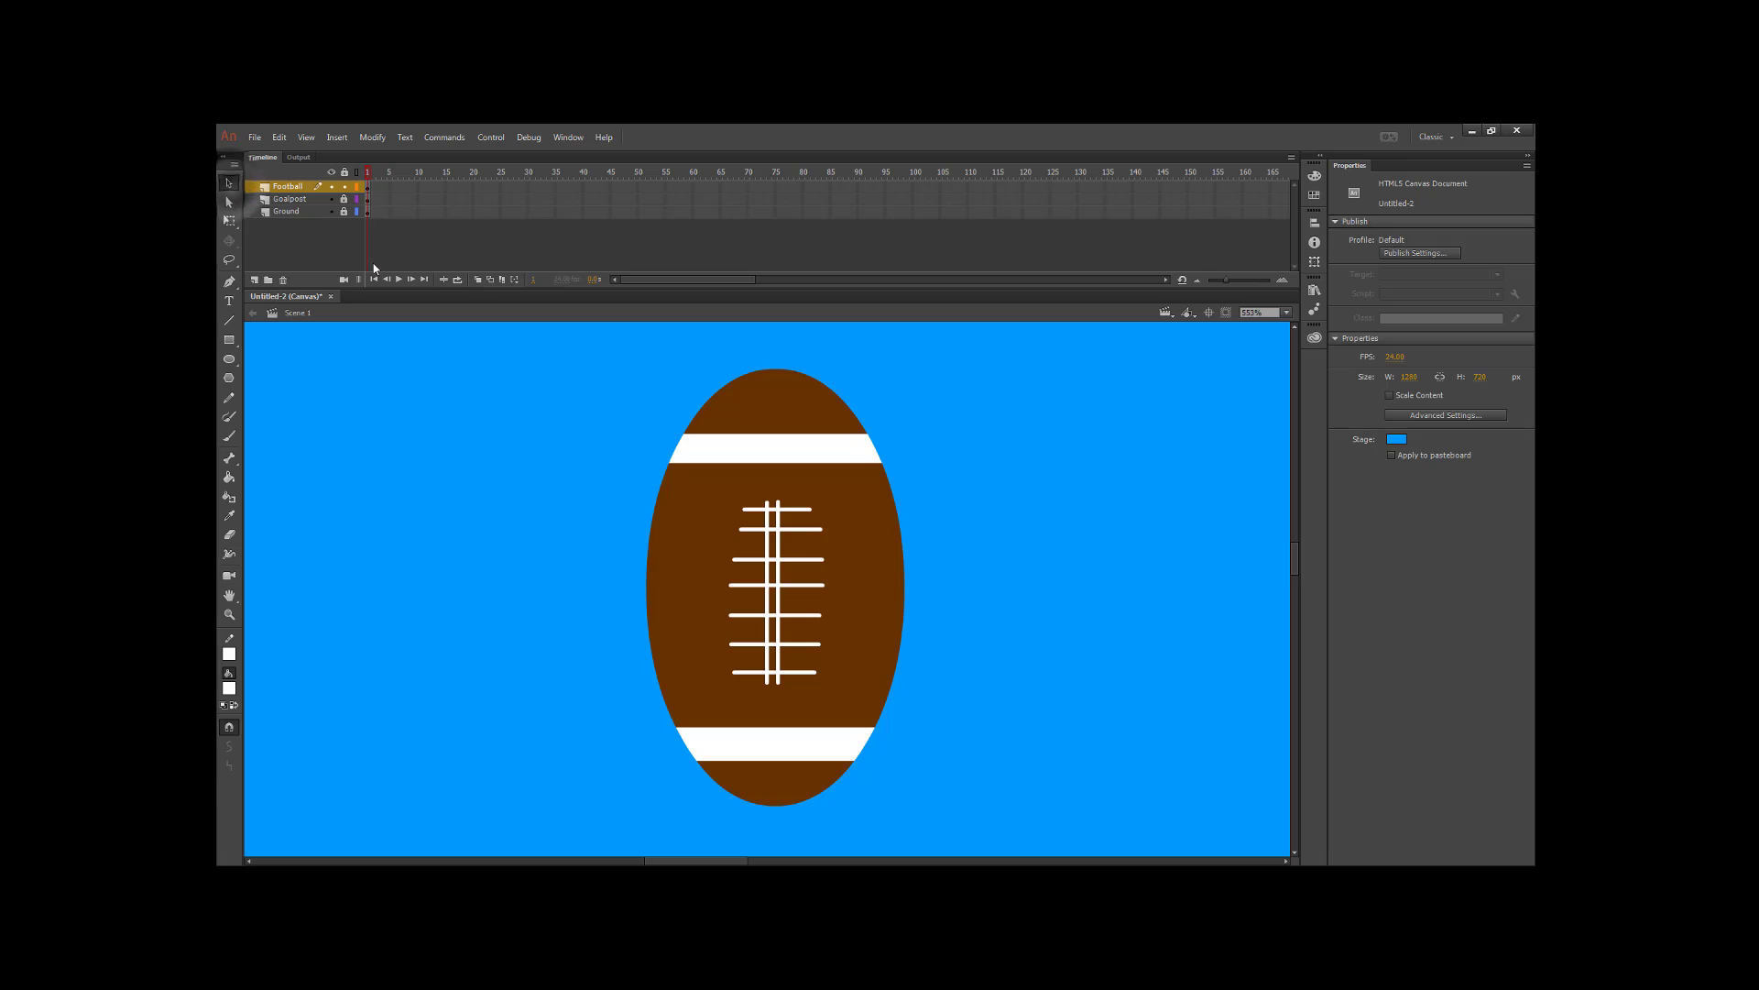
pyautogui.moveTo(874, 347); pyautogui.dragTo(803, 851)
pyautogui.click(888, 346)
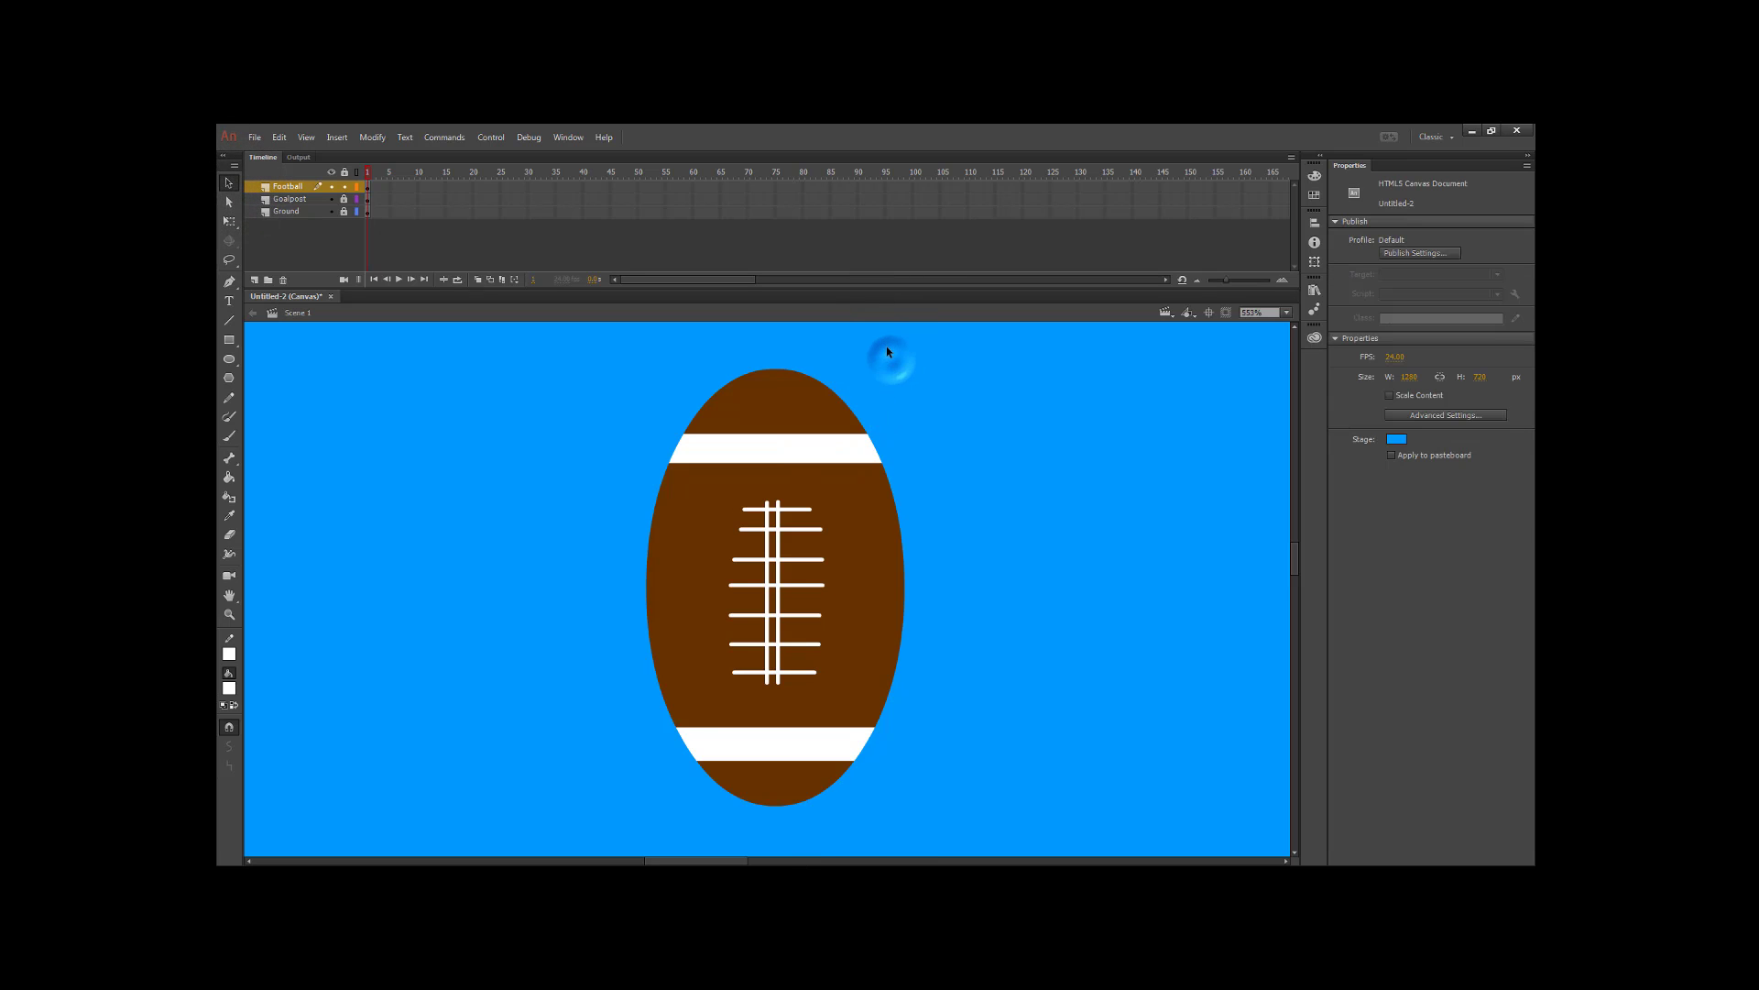
pyautogui.moveTo(887, 344); pyautogui.dragTo(798, 836)
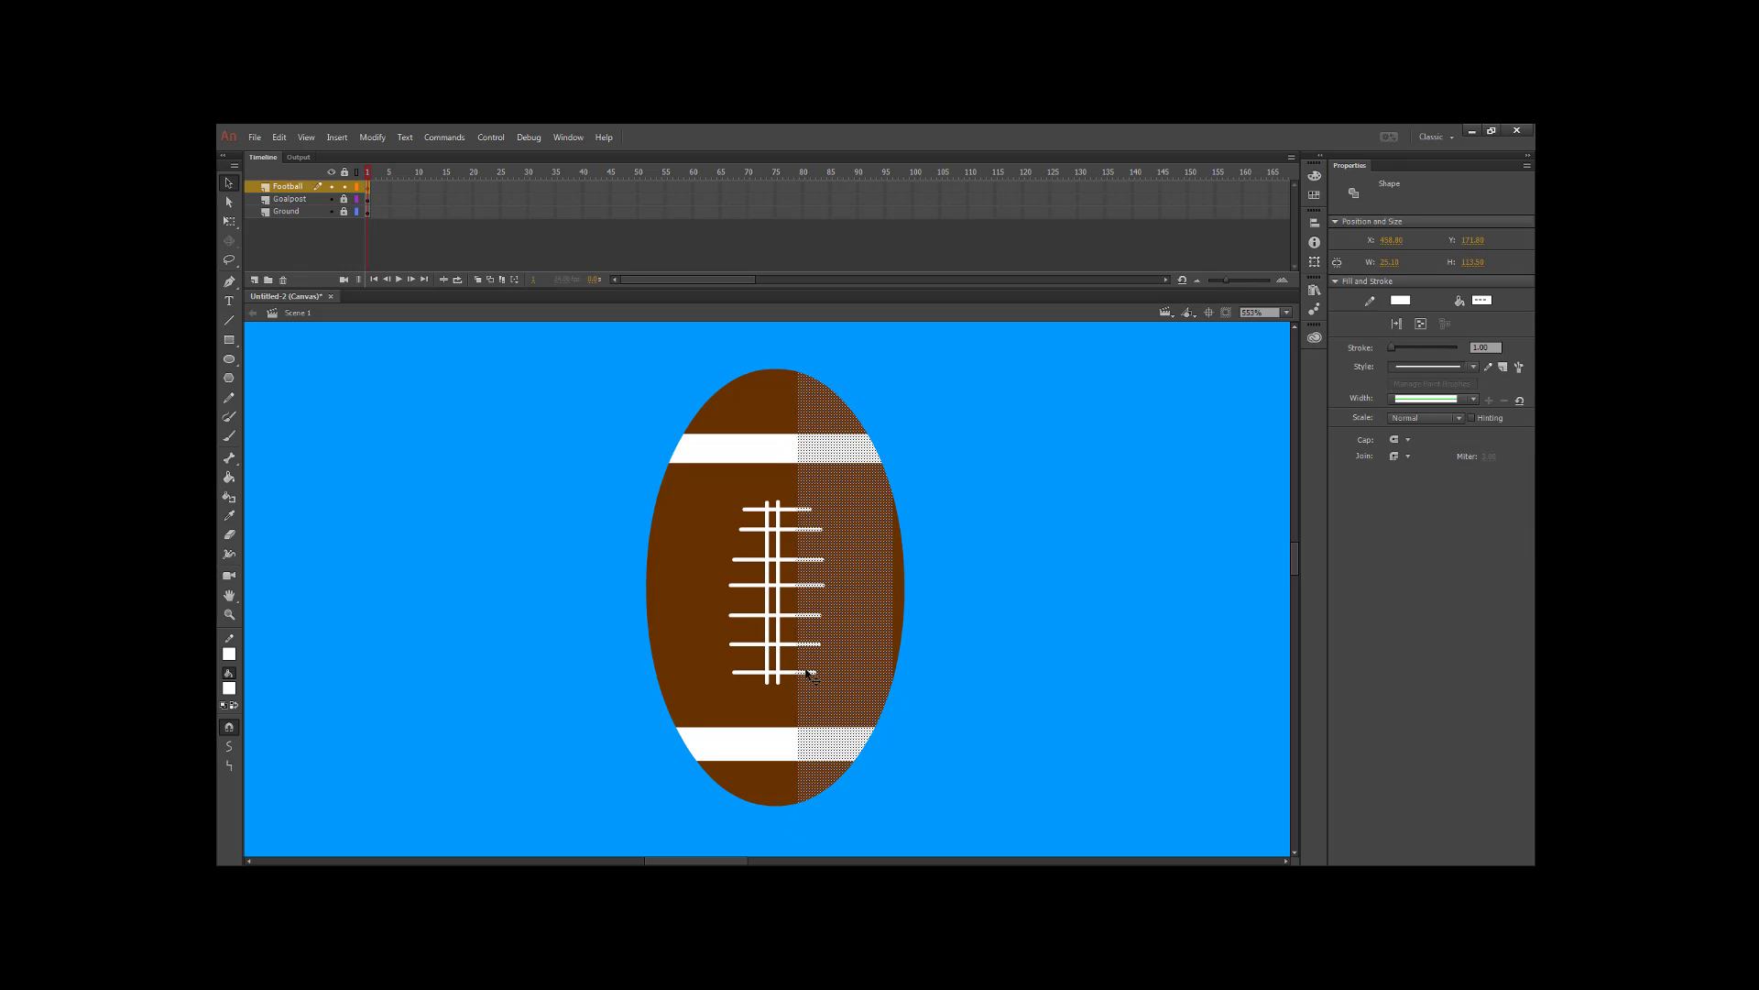
pyautogui.click(1400, 299)
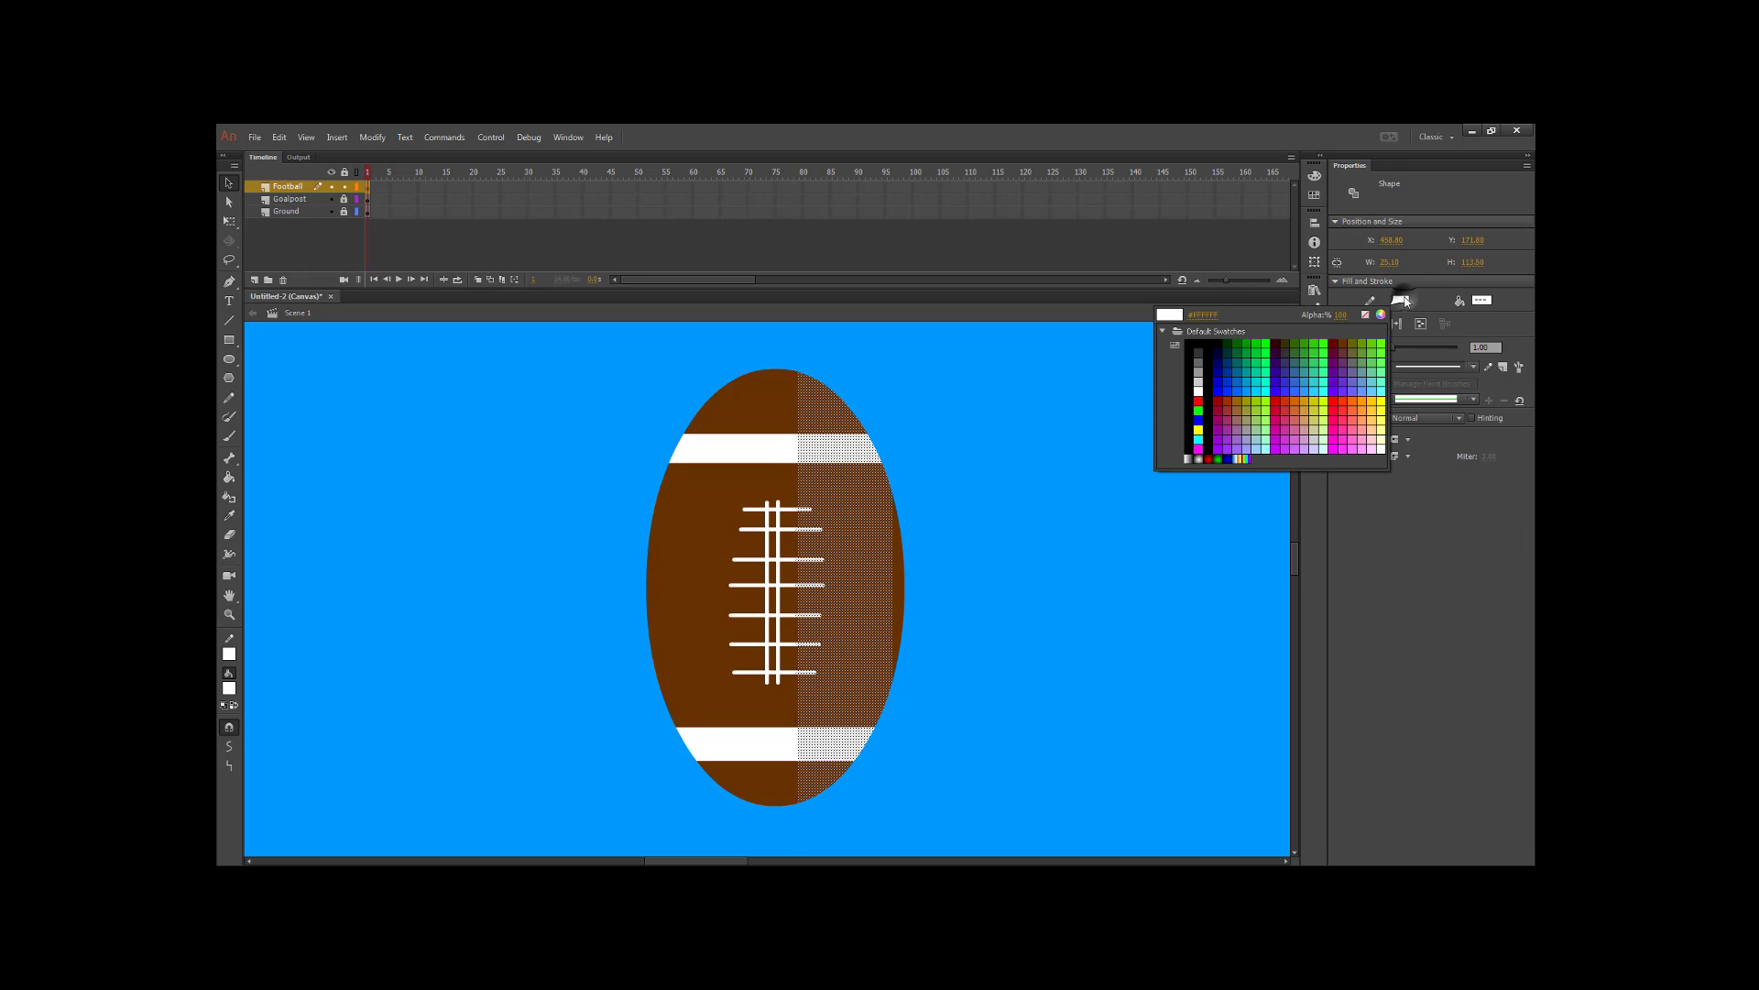
pyautogui.click(1382, 306)
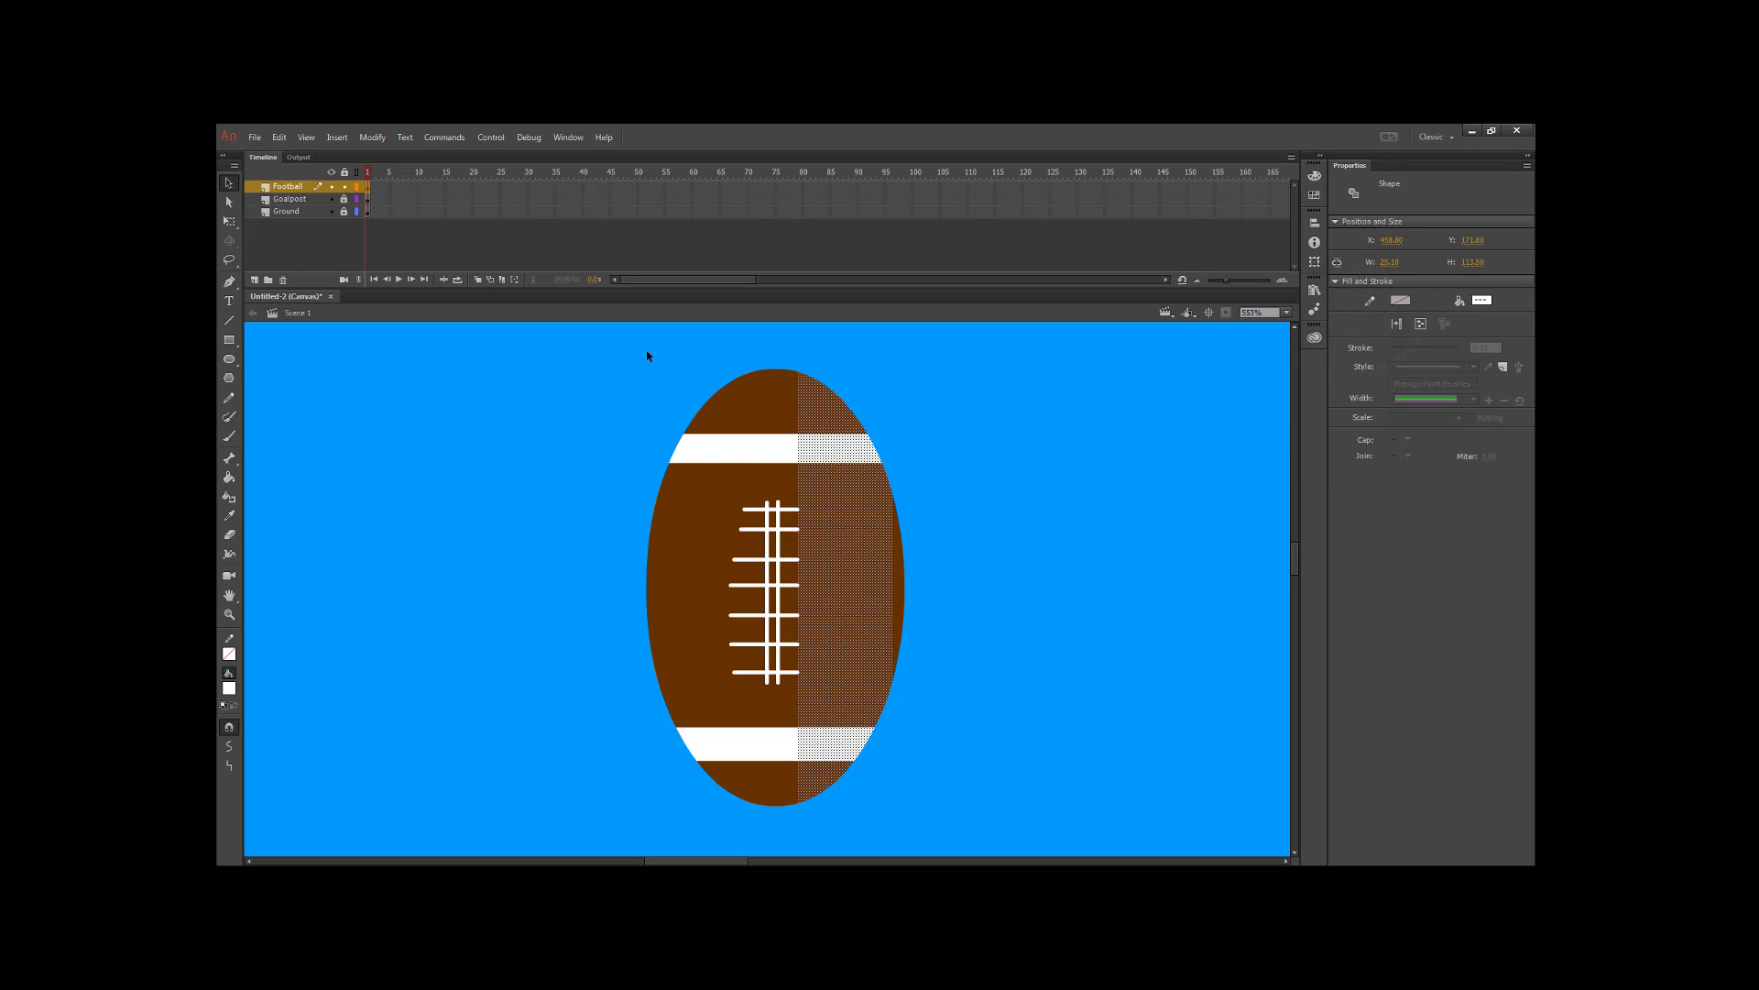
pyautogui.moveTo(632, 336); pyautogui.dragTo(746, 854)
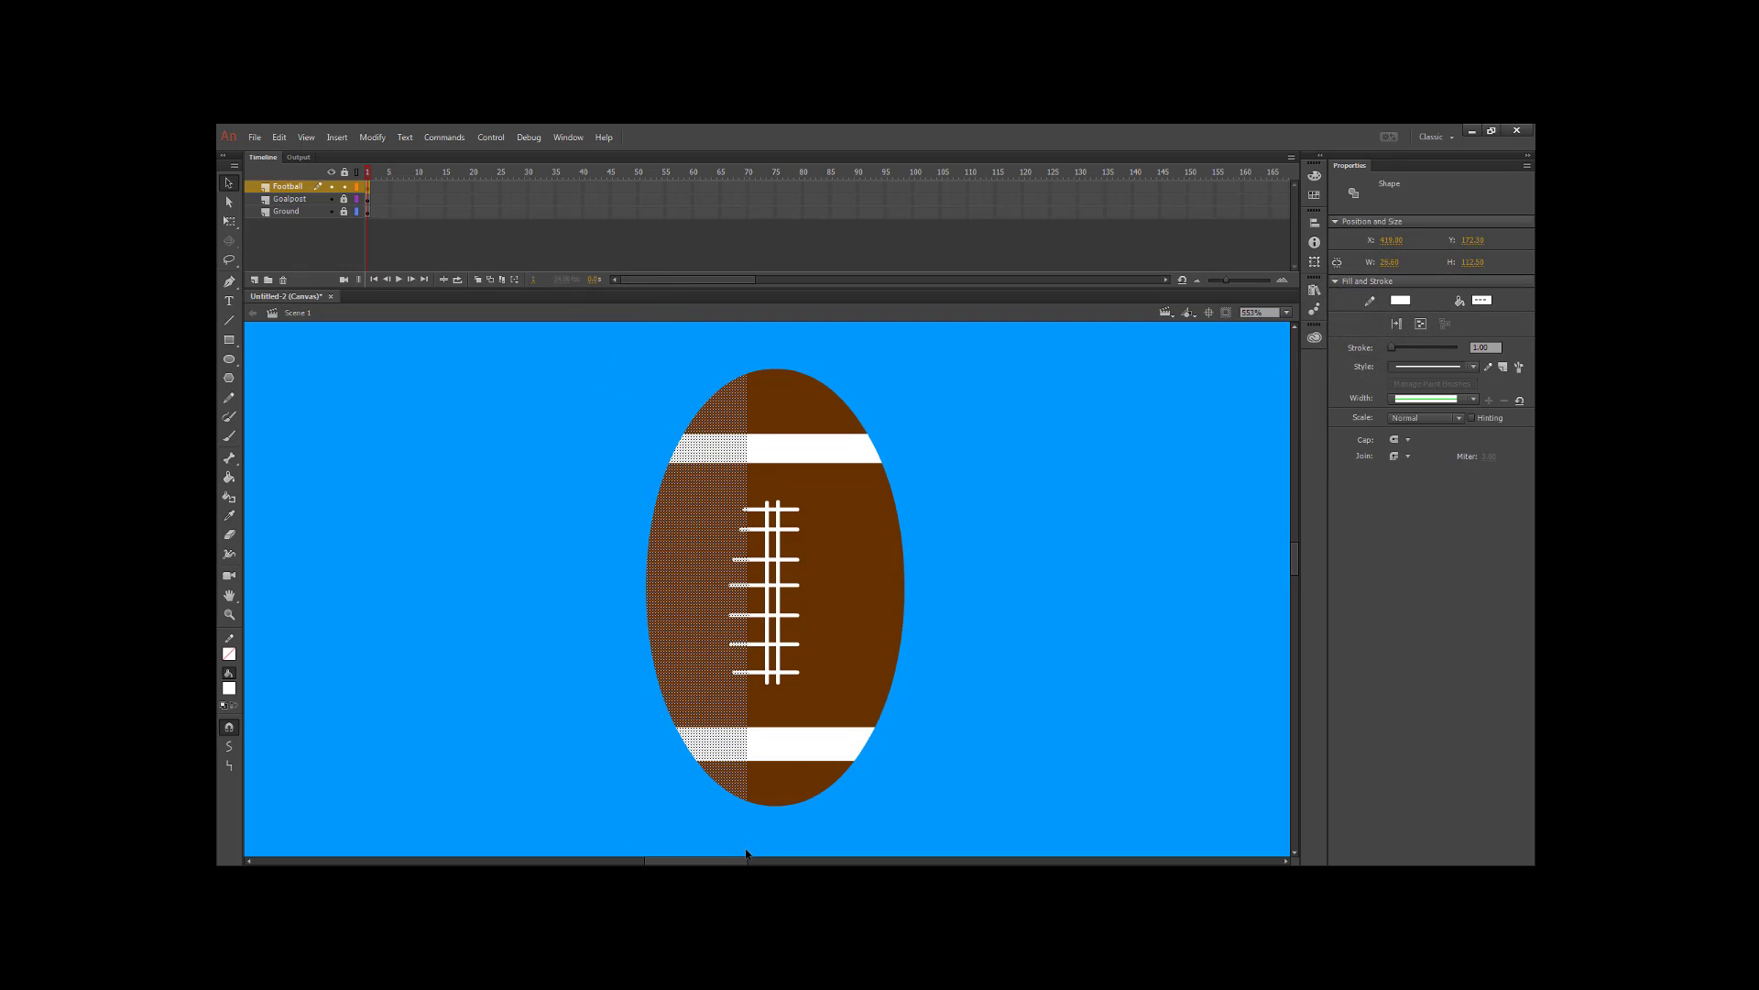
pyautogui.click(1409, 300)
pyautogui.click(1372, 315)
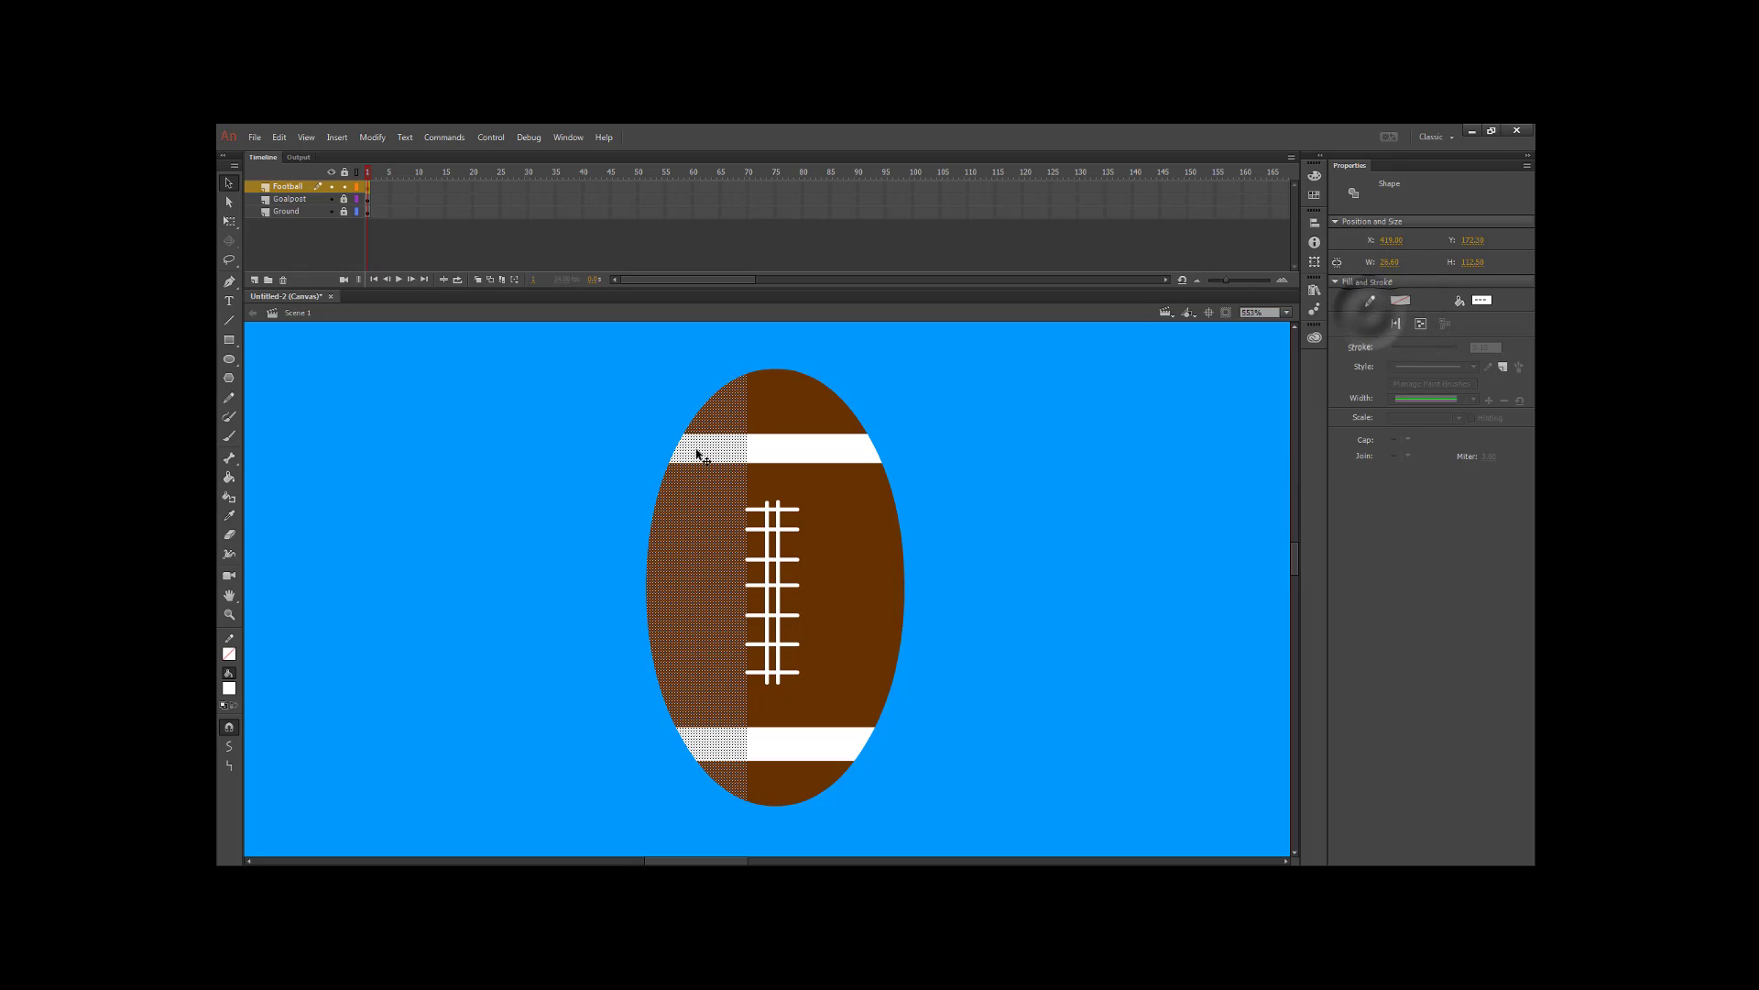
# - Trim the upper and lower ends of the vertical lace lines by selecting the areas around them and removing their stroke
pyautogui.moveTo(573, 423); pyautogui.dragTo(1009, 503)
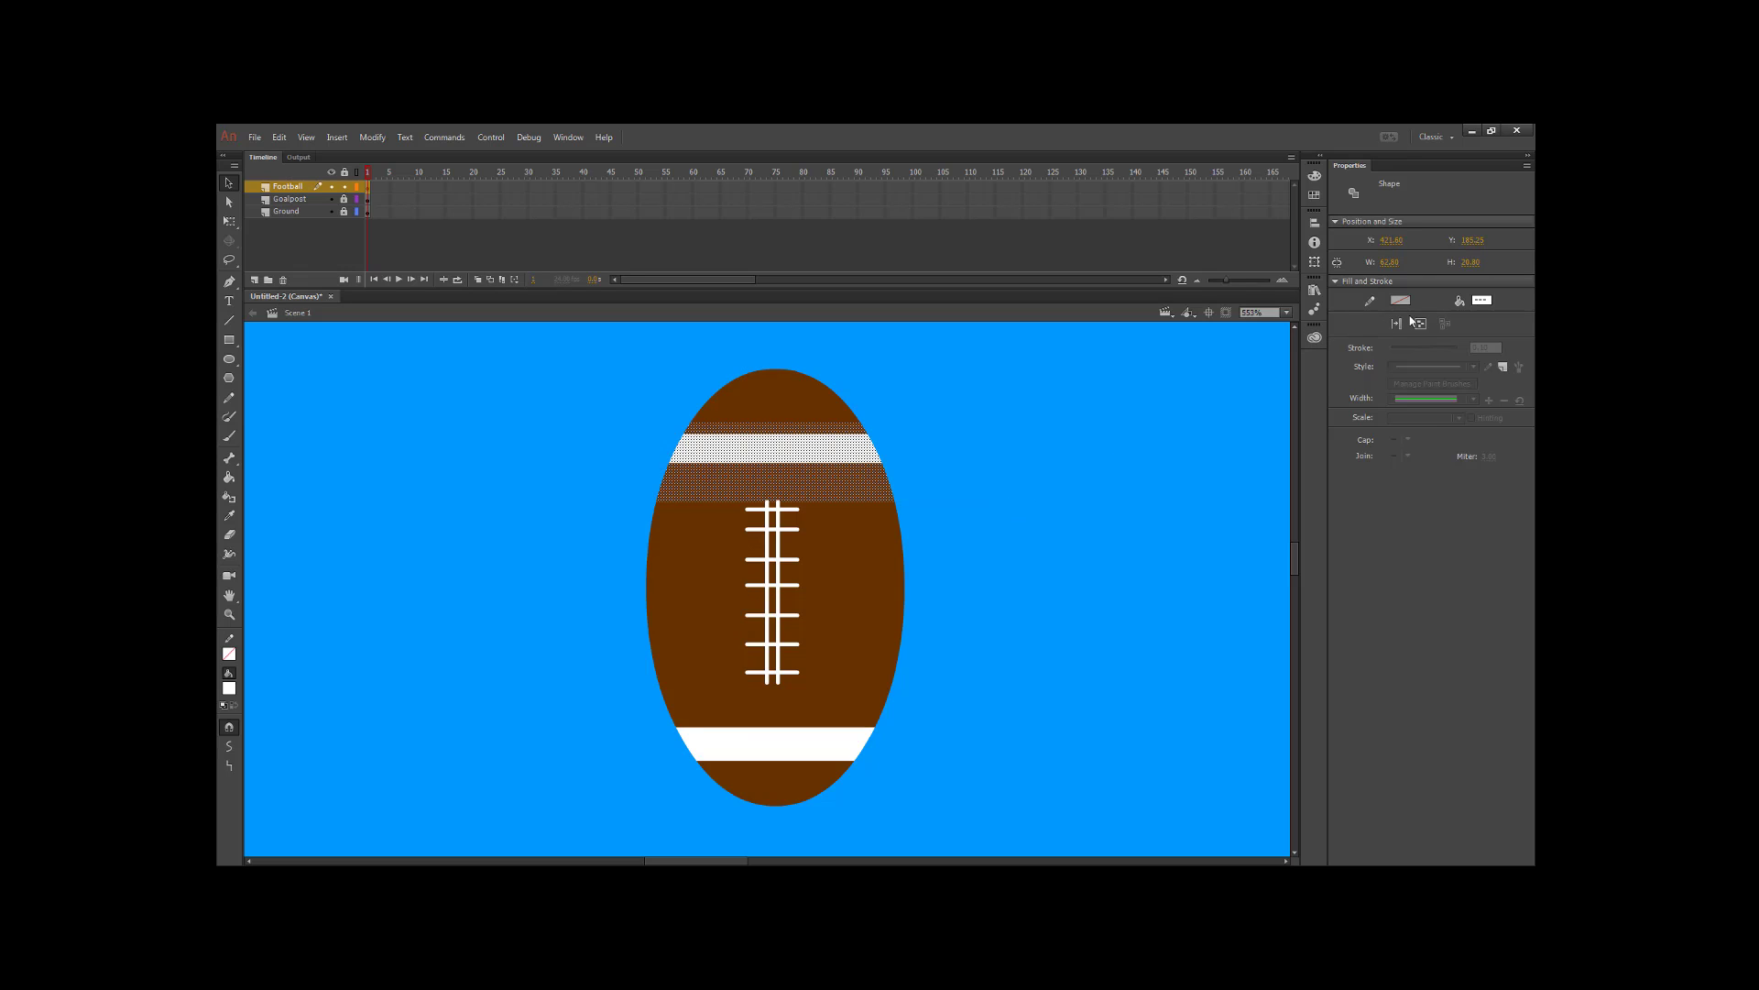
pyautogui.moveTo(607, 467); pyautogui.dragTo(1013, 508)
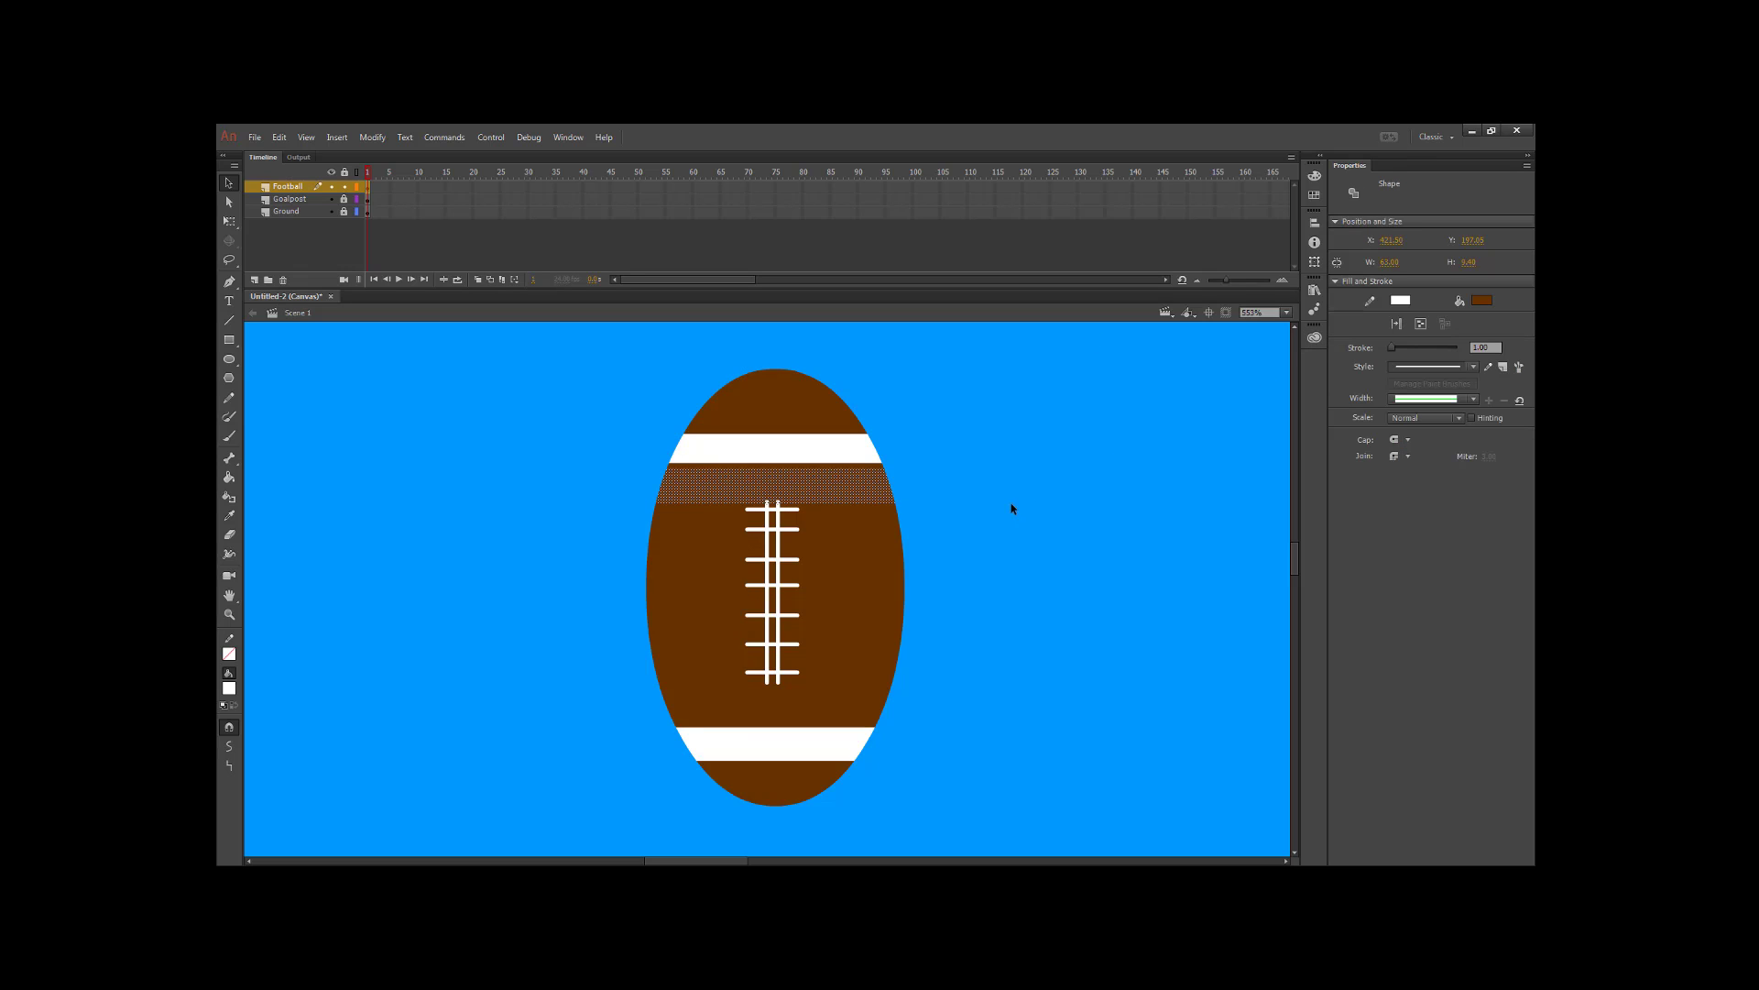
pyautogui.click(1400, 299)
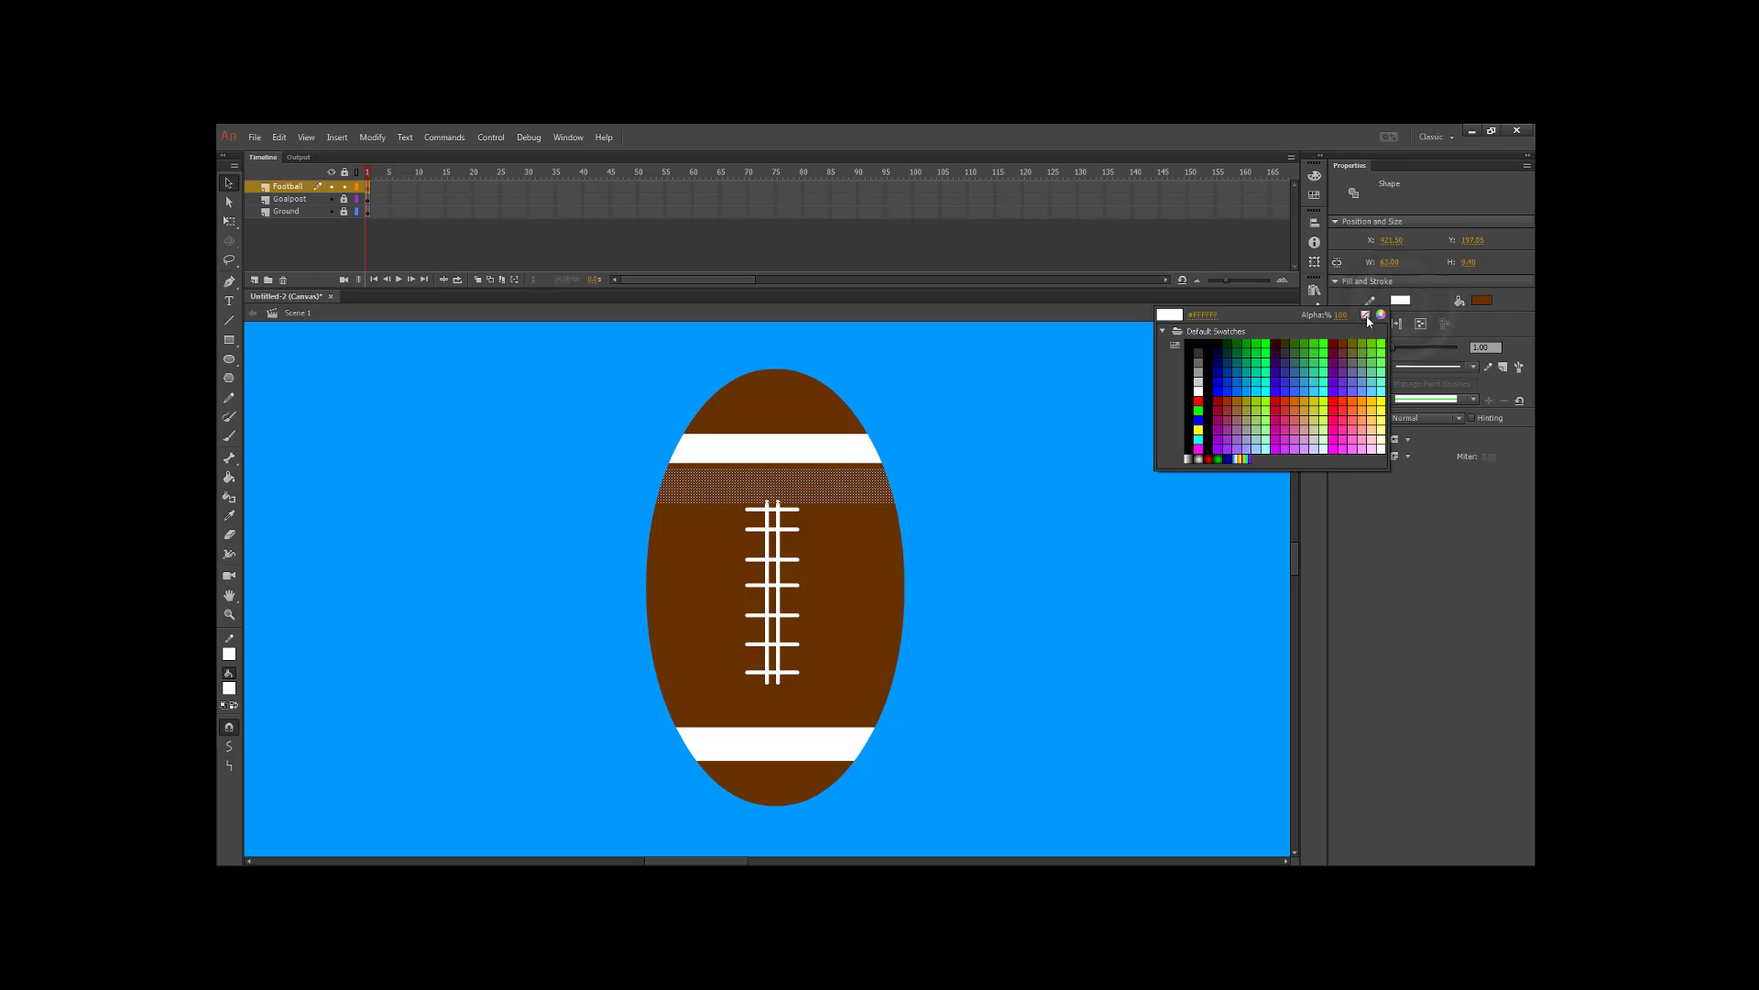
pyautogui.click(1377, 314)
pyautogui.moveTo(588, 740); pyautogui.dragTo(1001, 684)
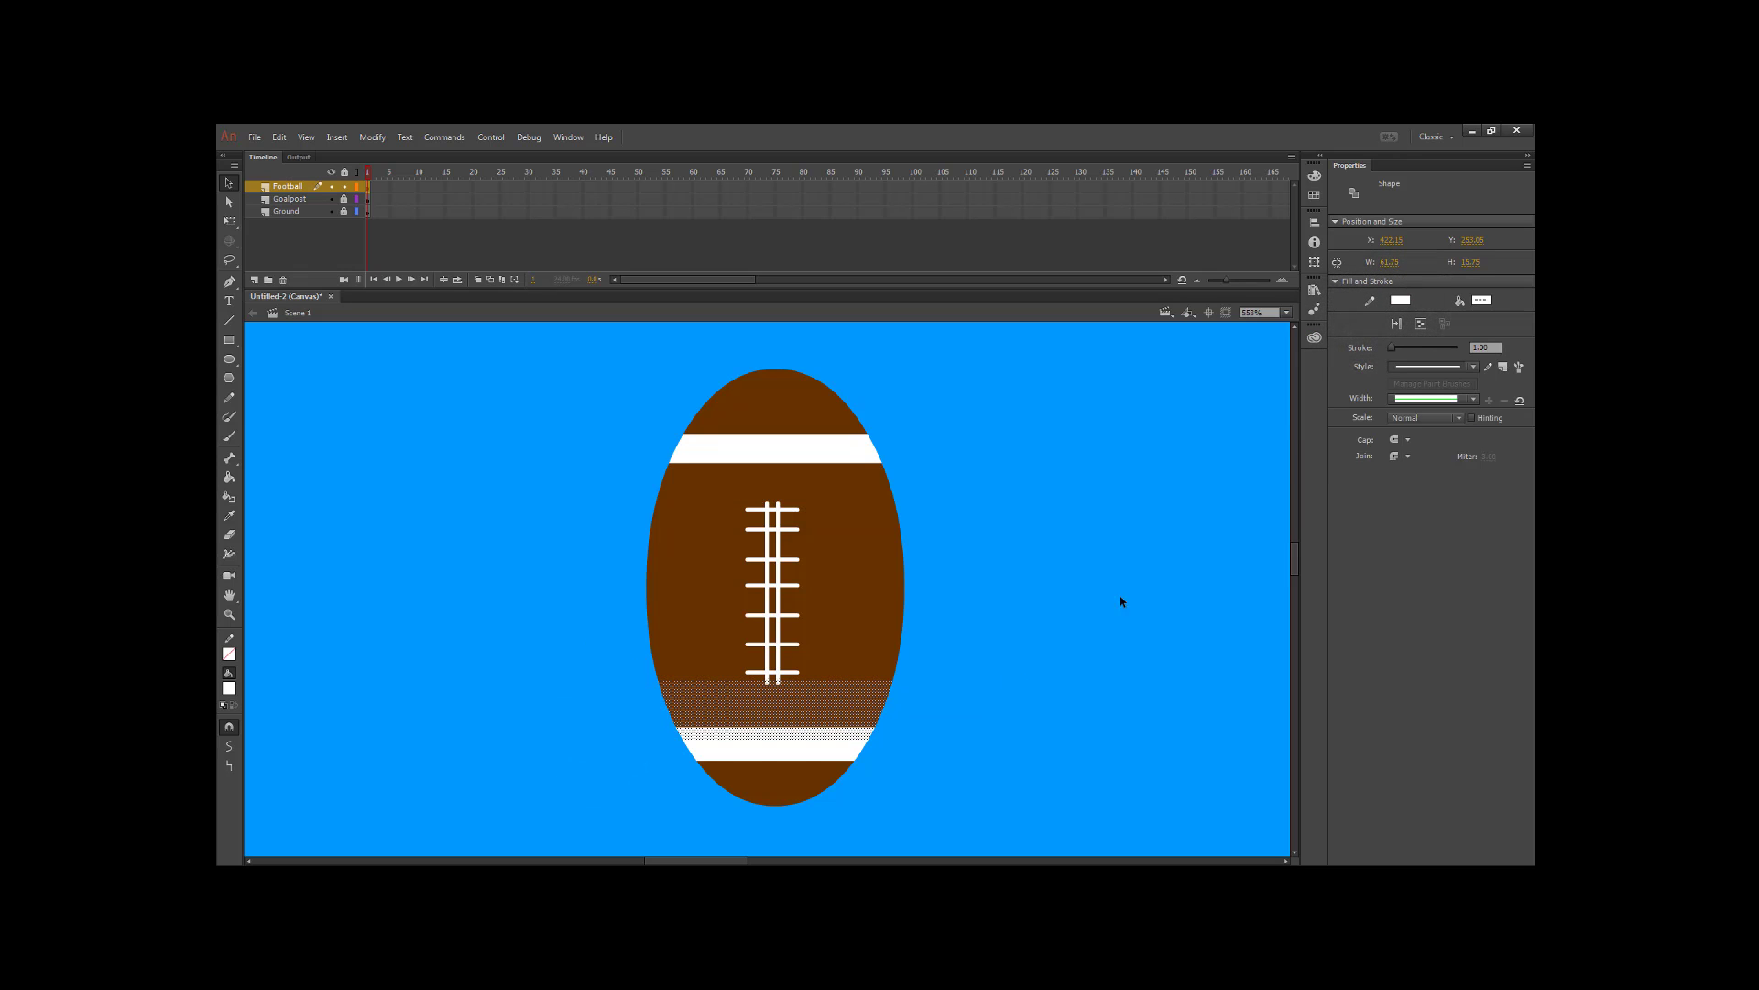
pyautogui.click(1400, 299)
pyautogui.press('Escape')
pyautogui.click(889, 738)
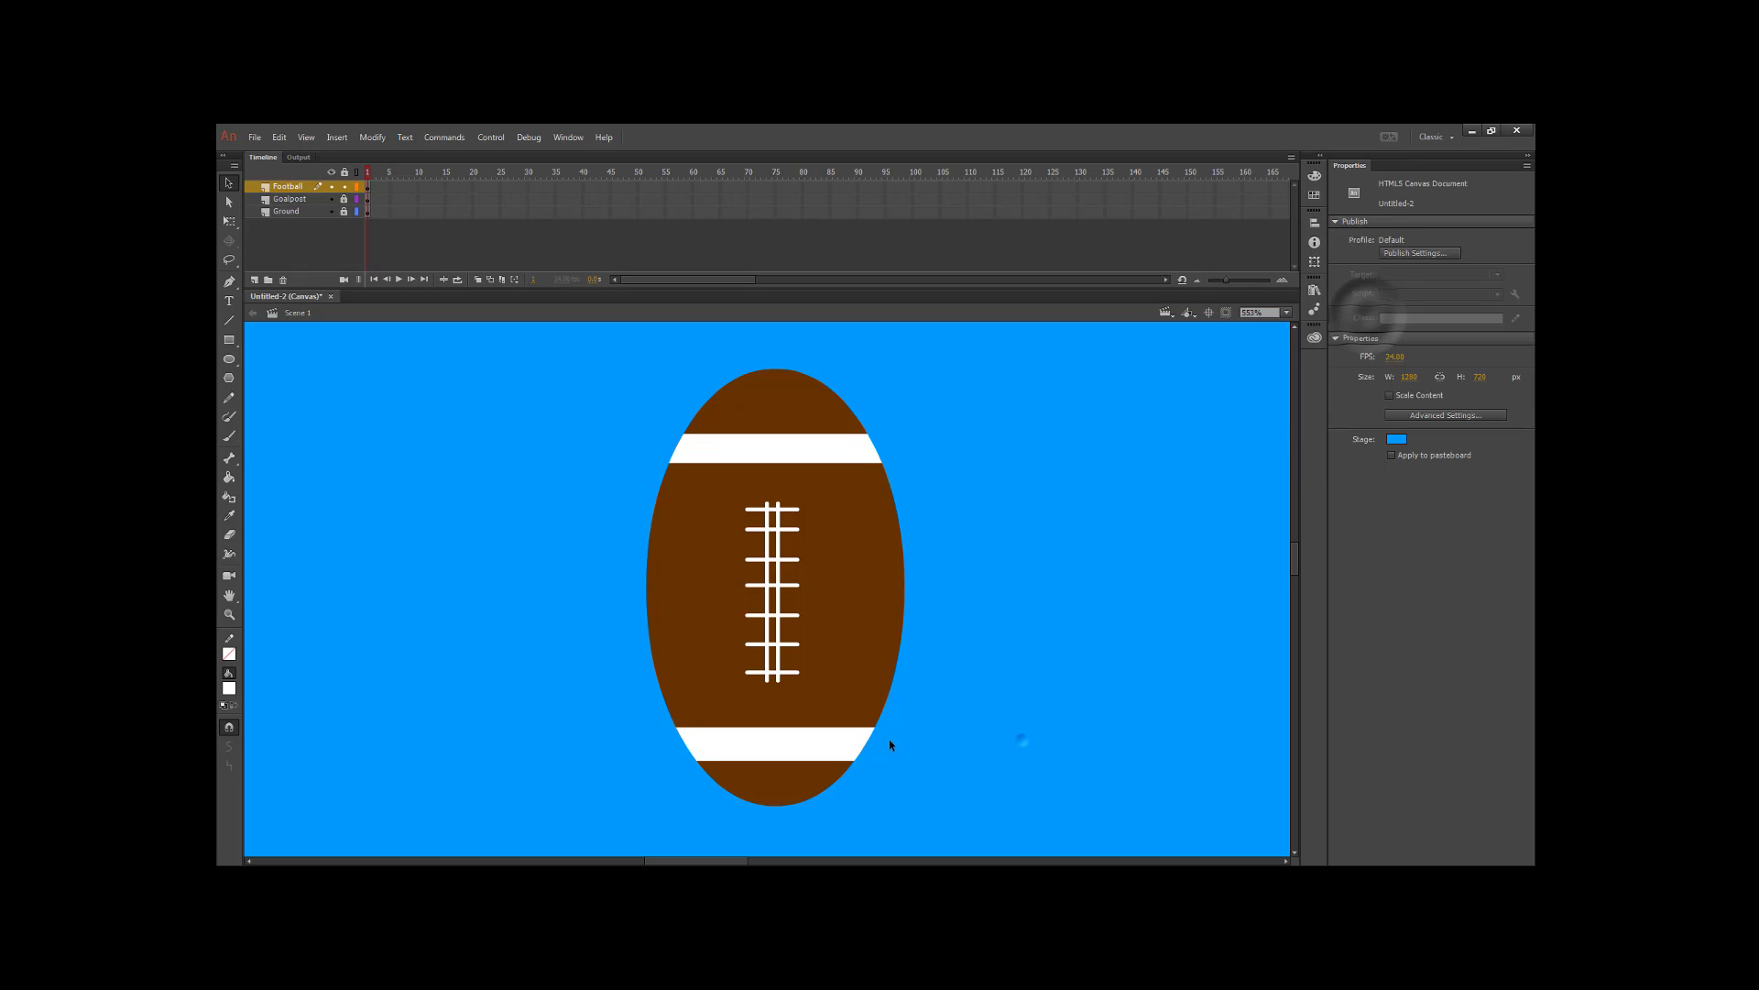
# - Set the stage zoom to 100% and convert the whole football artwork into a Movie Clip symbol named Football
pyautogui.click(1275, 310)
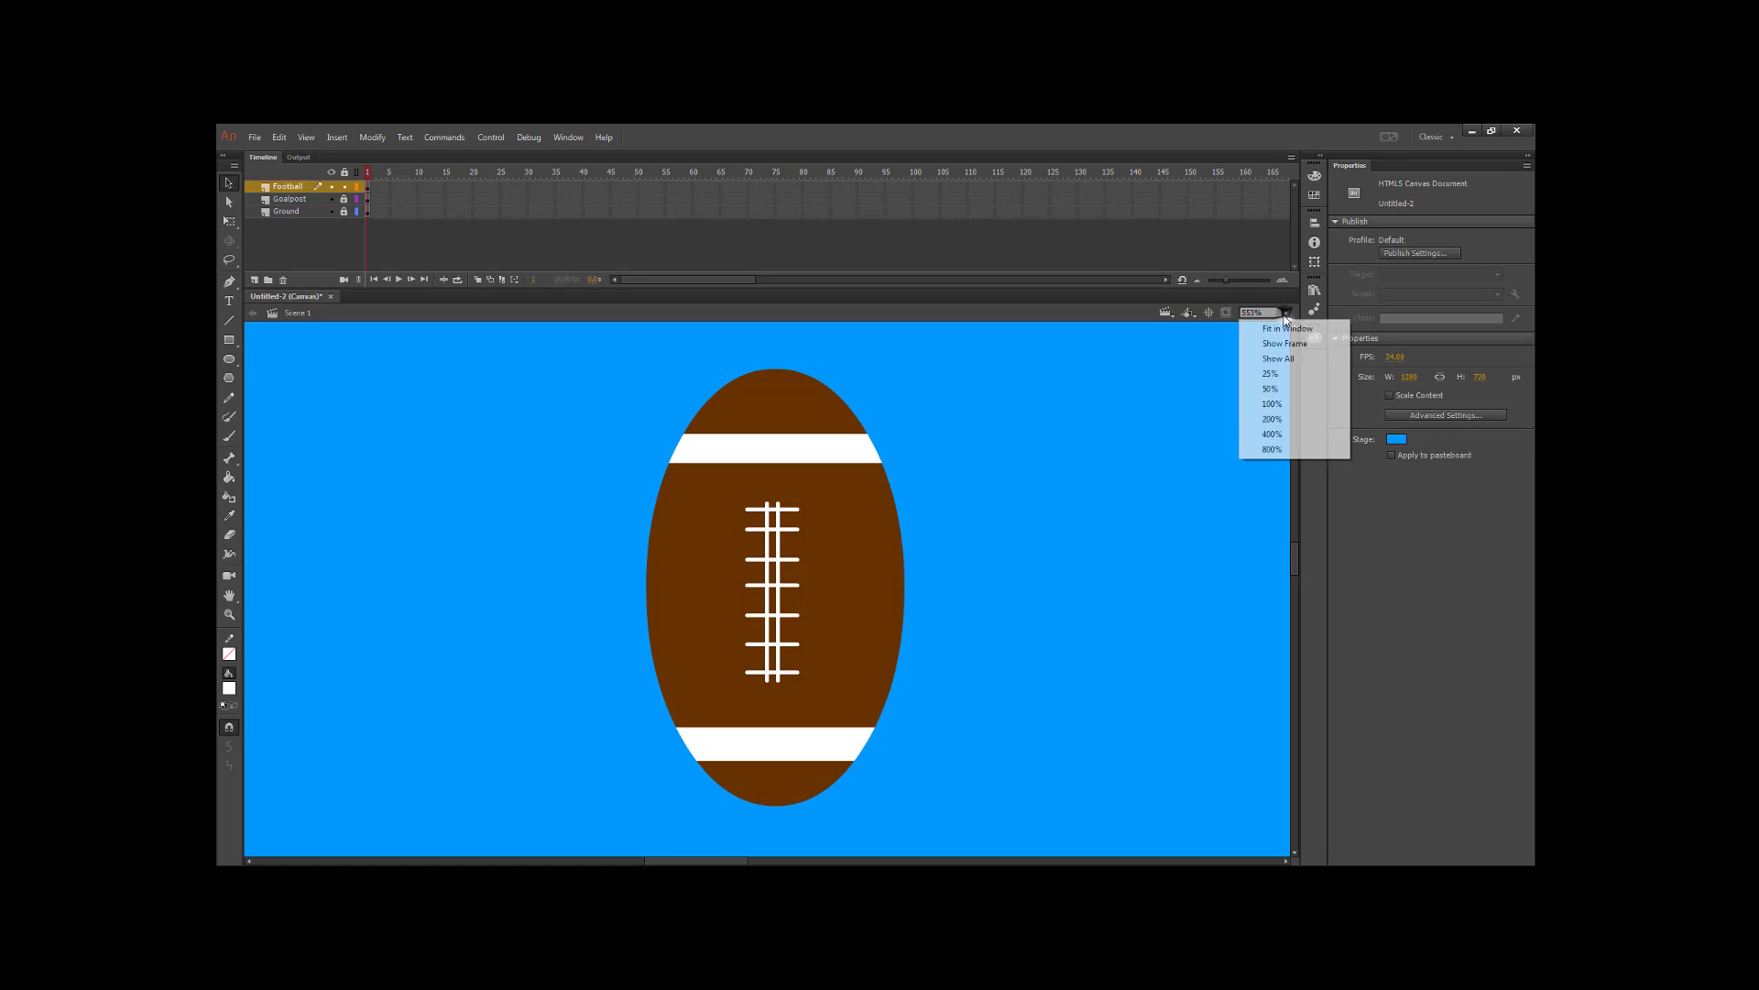
pyautogui.click(1259, 414)
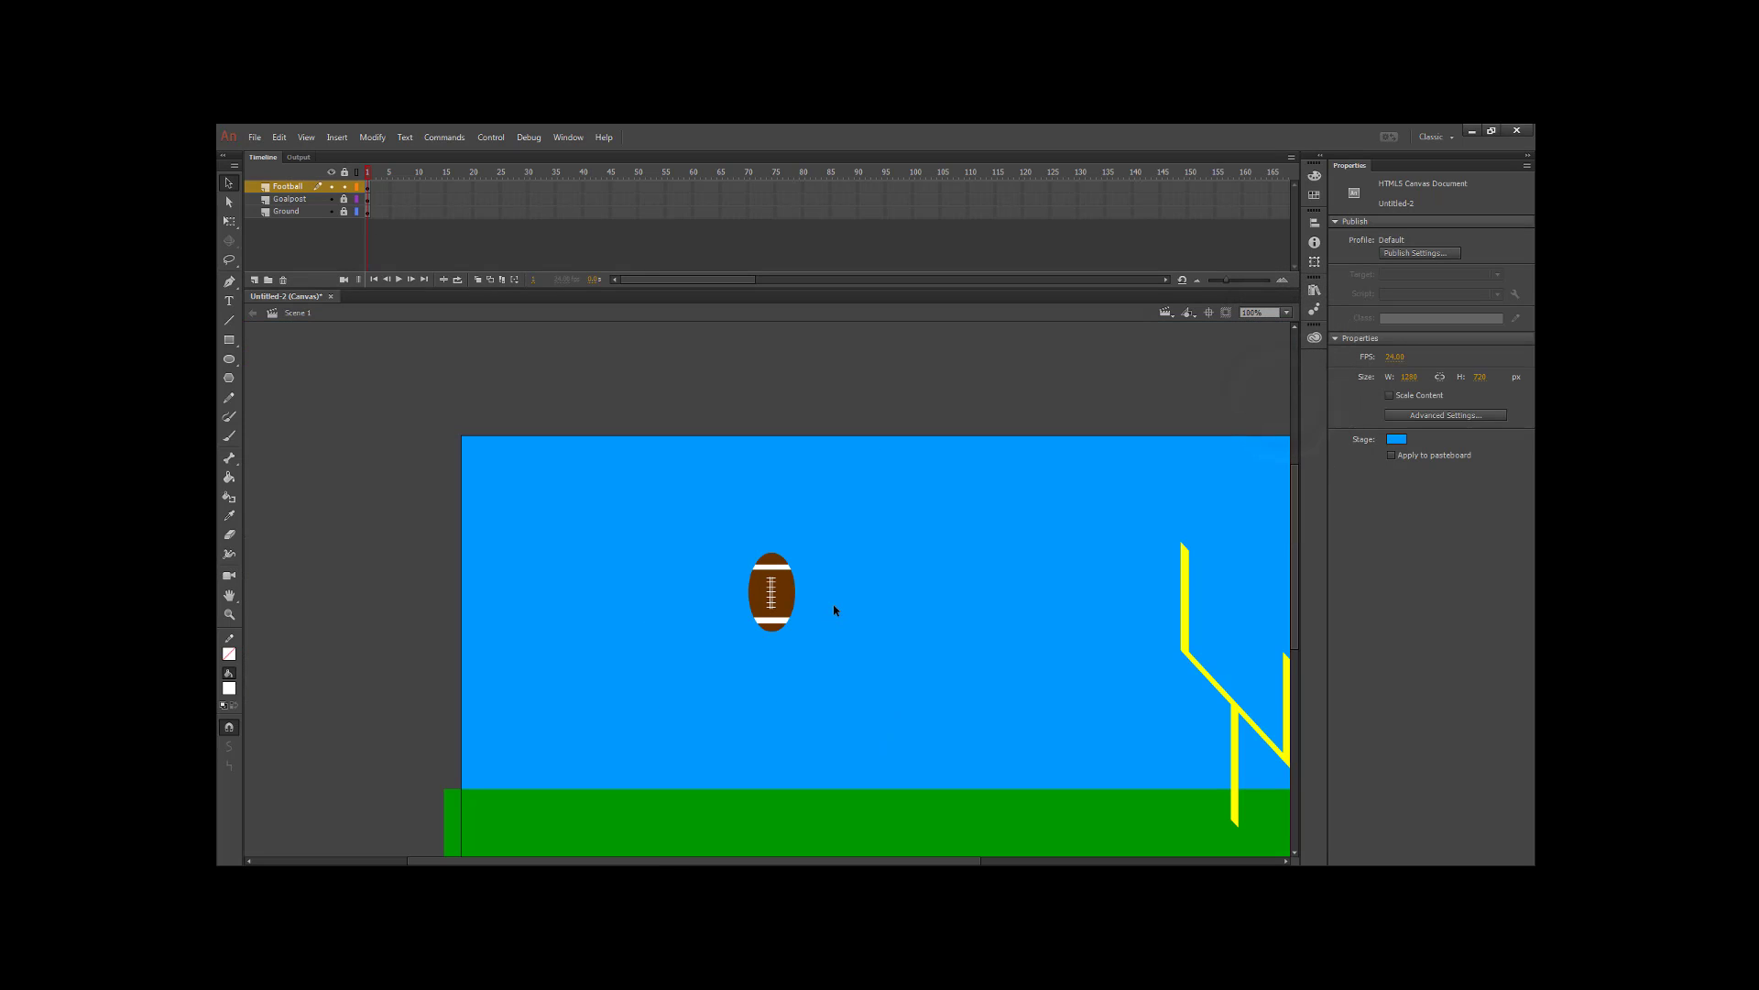
pyautogui.click(366, 186)
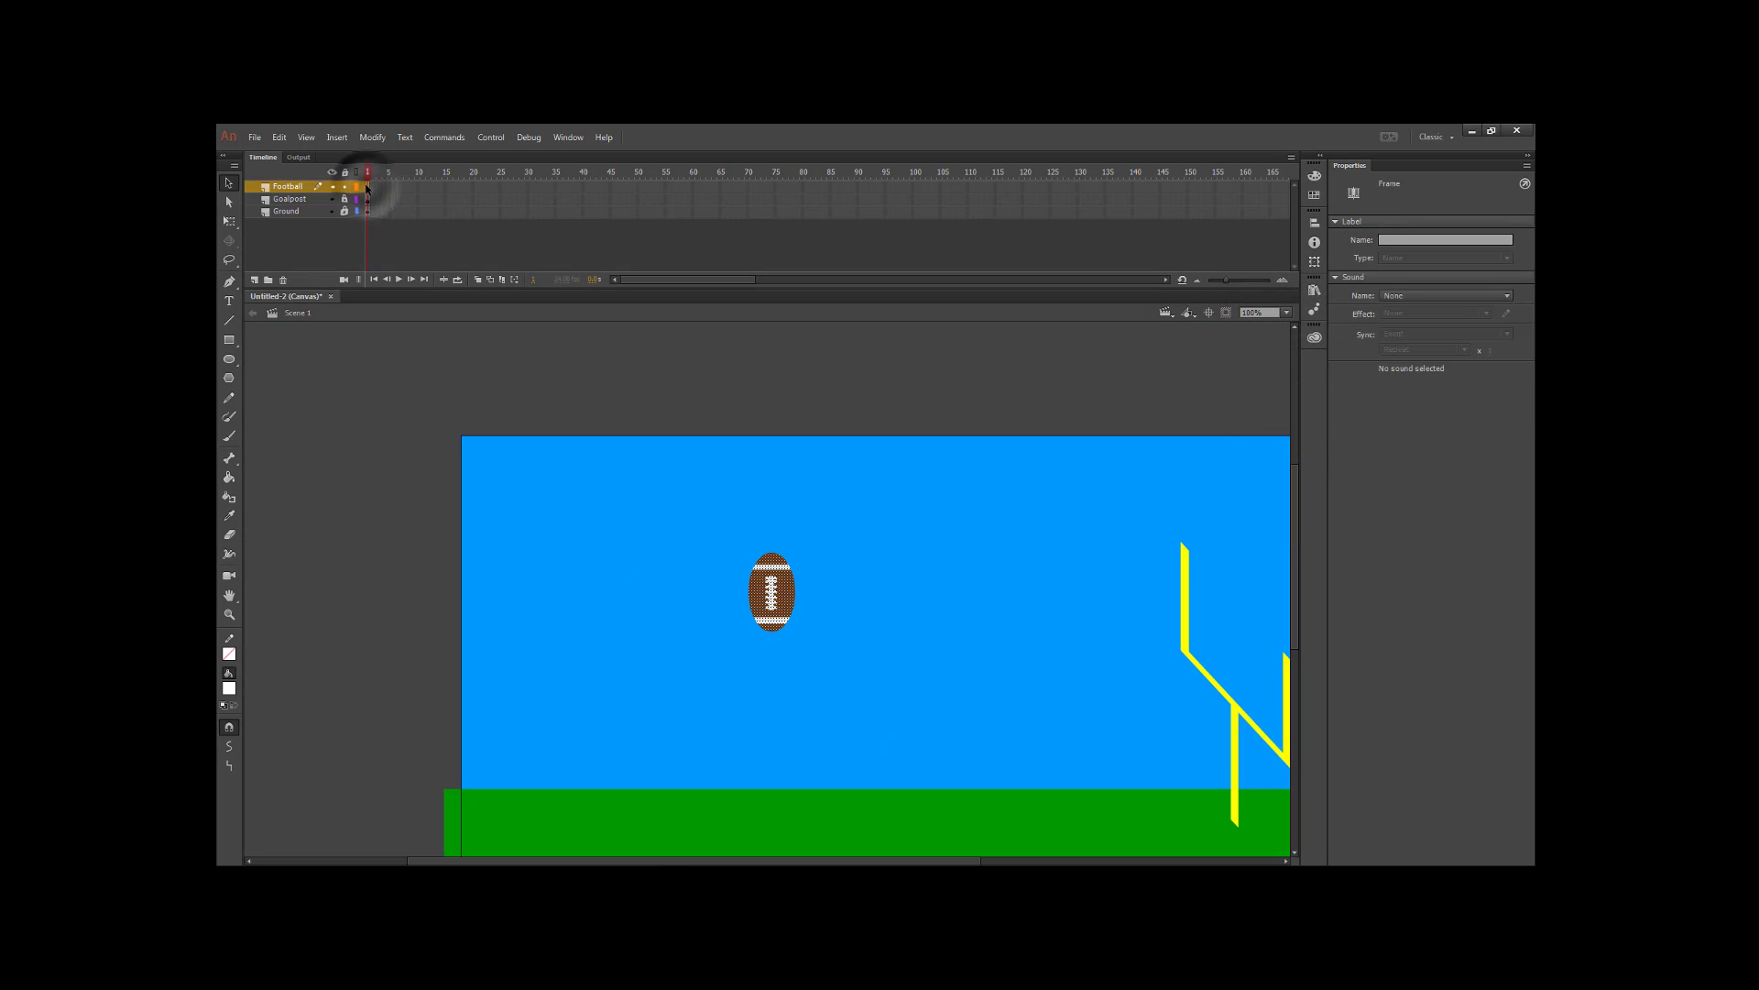
pyautogui.rightClick(766, 580)
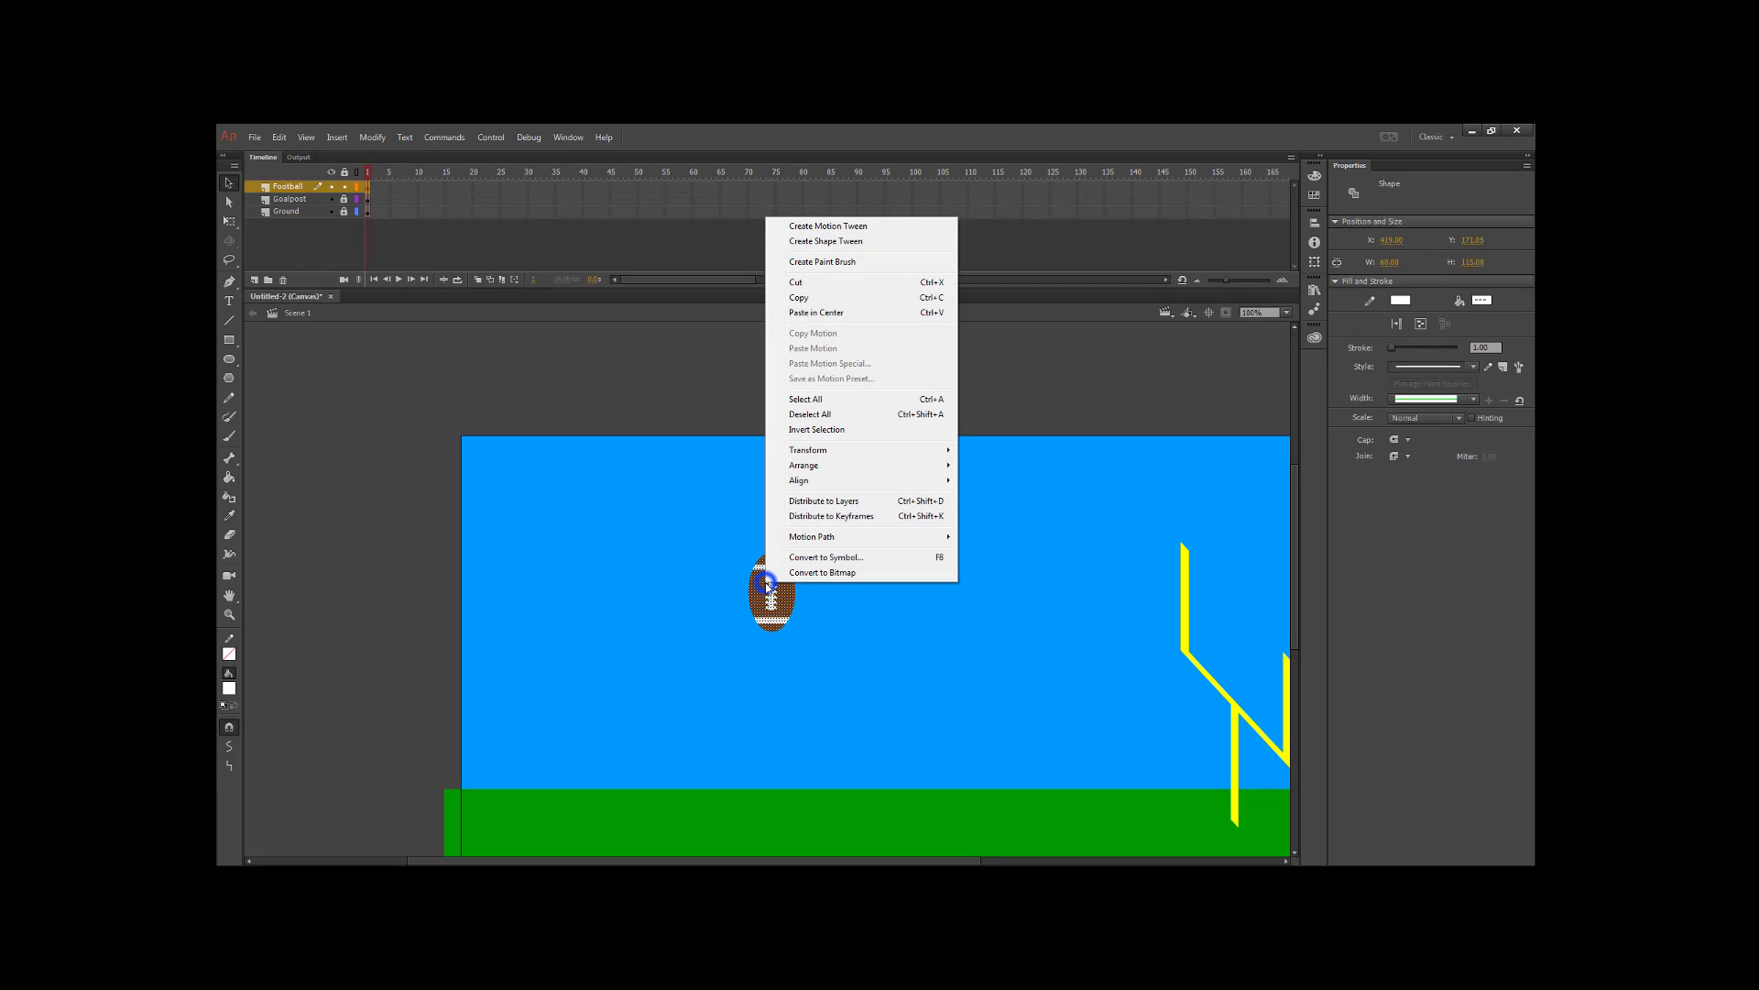
pyautogui.click(850, 556)
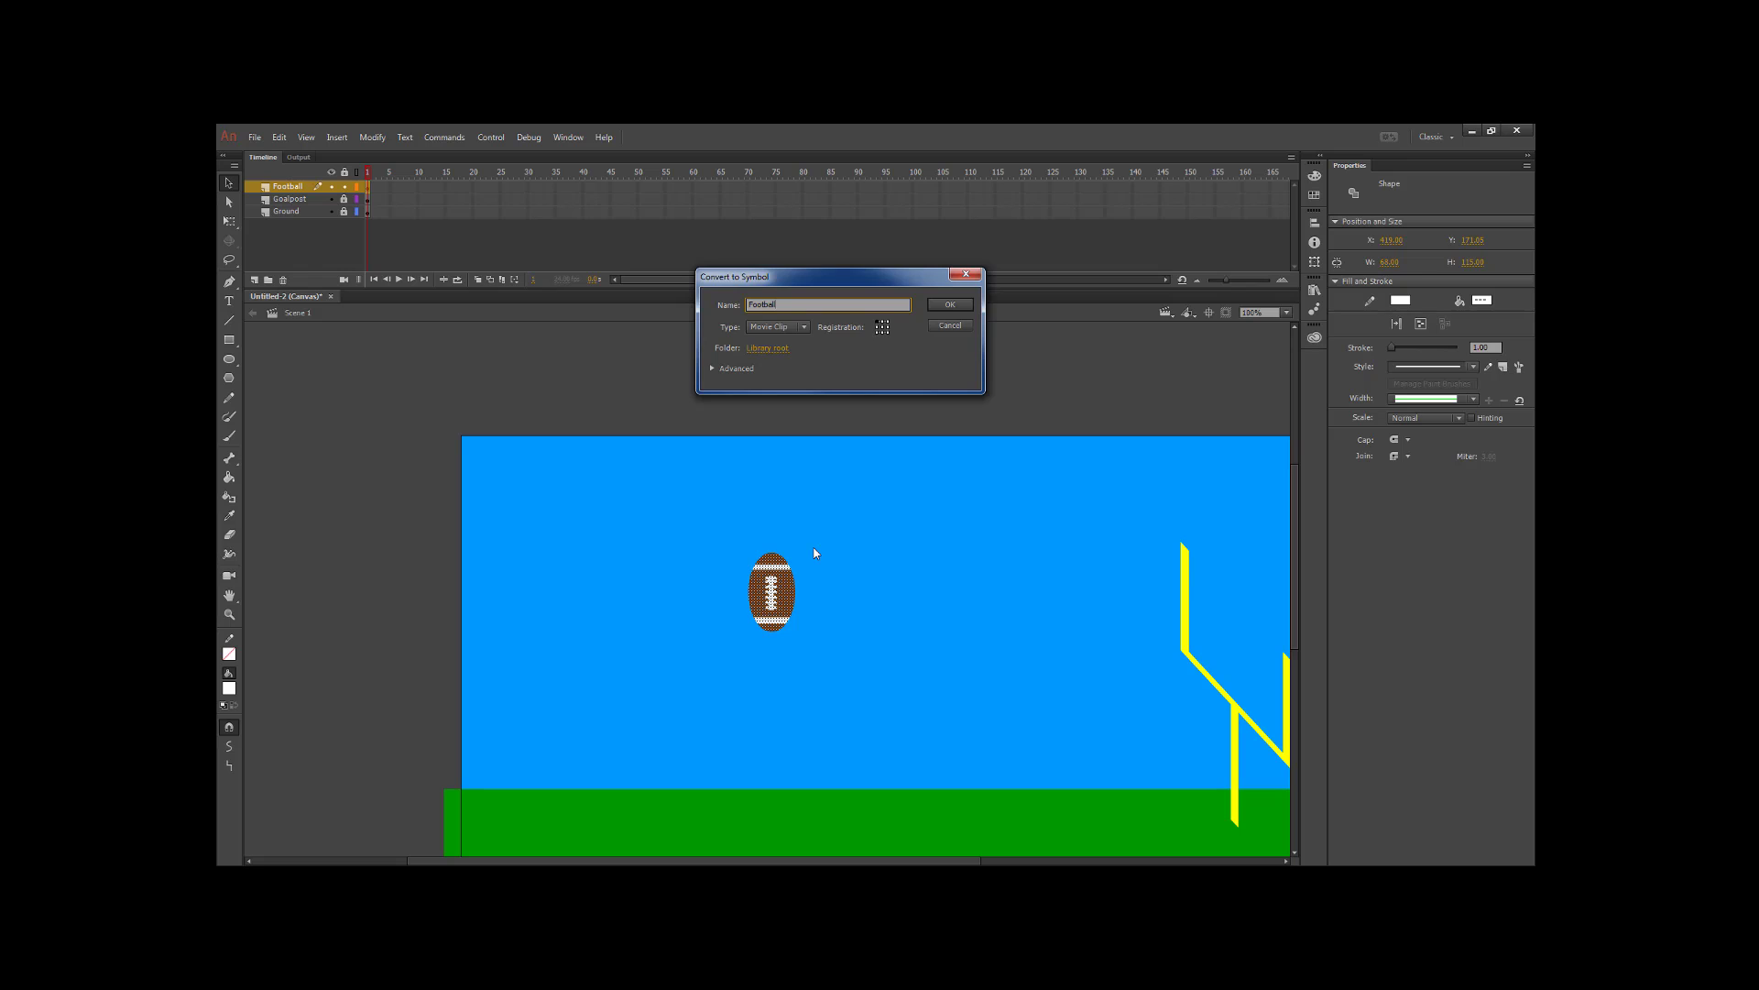
pyautogui.press('Return')
# - Place the football near the left end of the grass and scale it down proportionally to about 40 px wide and 67 px high
pyautogui.click(658, 616)
pyautogui.moveTo(663, 483); pyautogui.dragTo(449, 692)
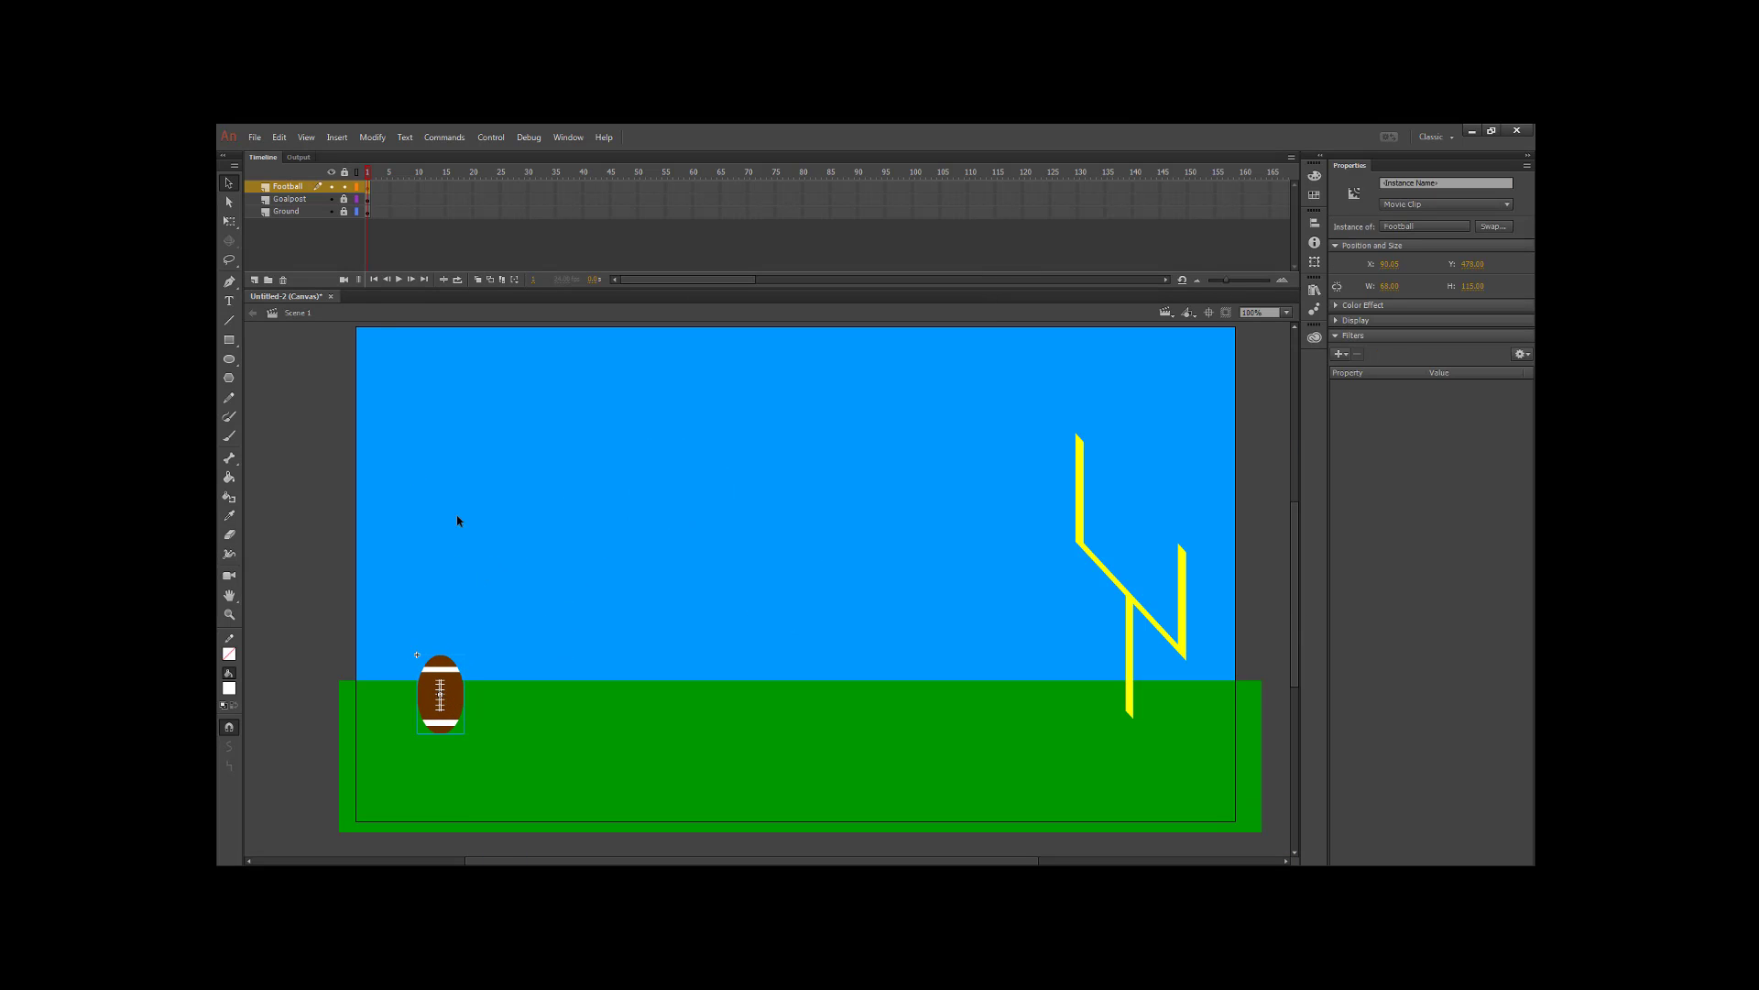
pyautogui.press('q')
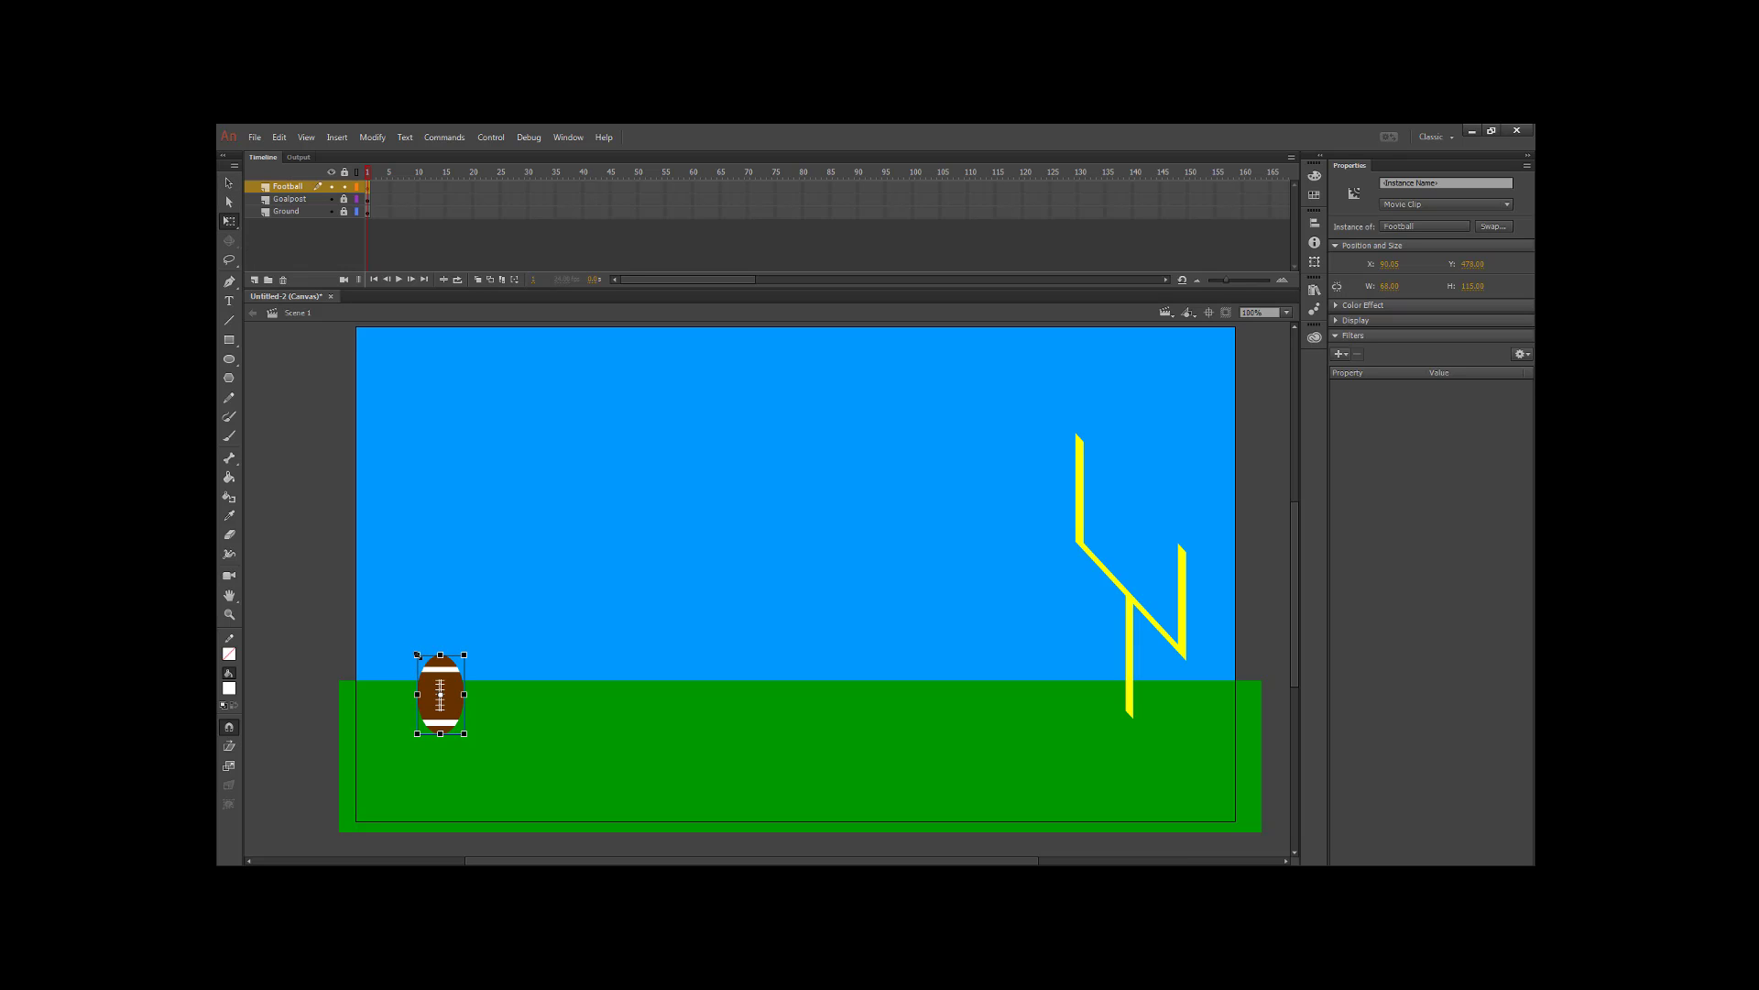
pyautogui.moveTo(417, 654); pyautogui.dragTo(427, 672)
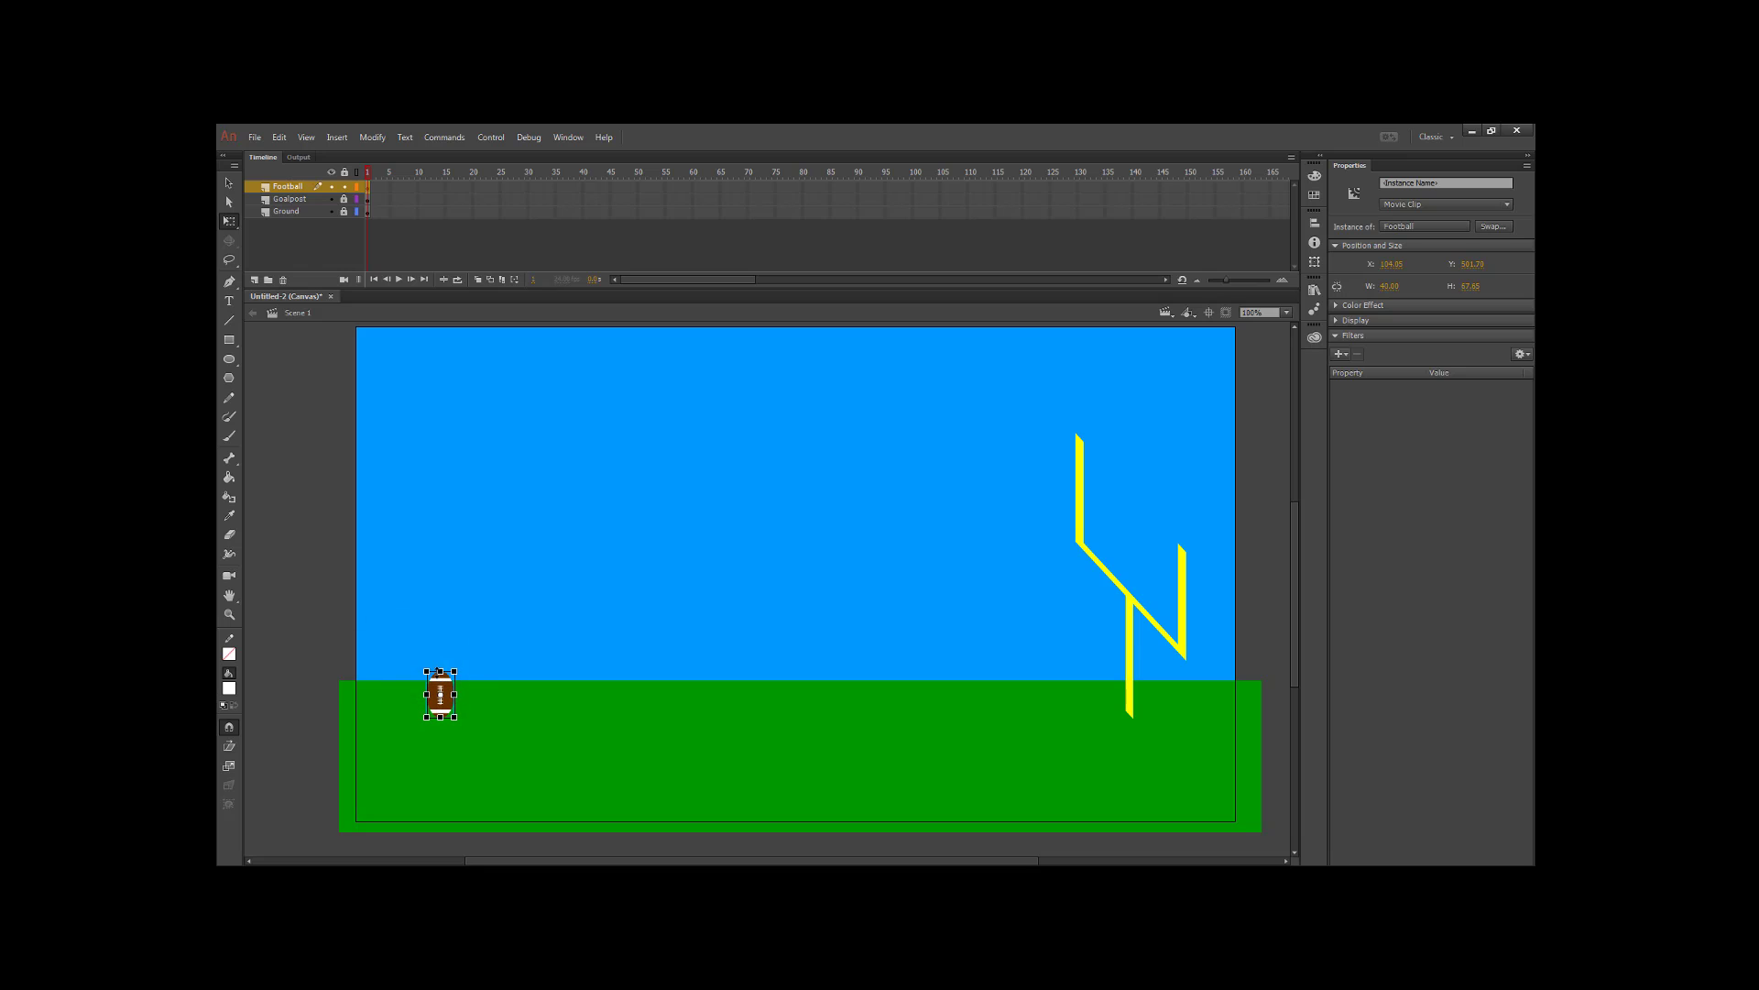
pyautogui.click(229, 183)
pyautogui.click(430, 716)
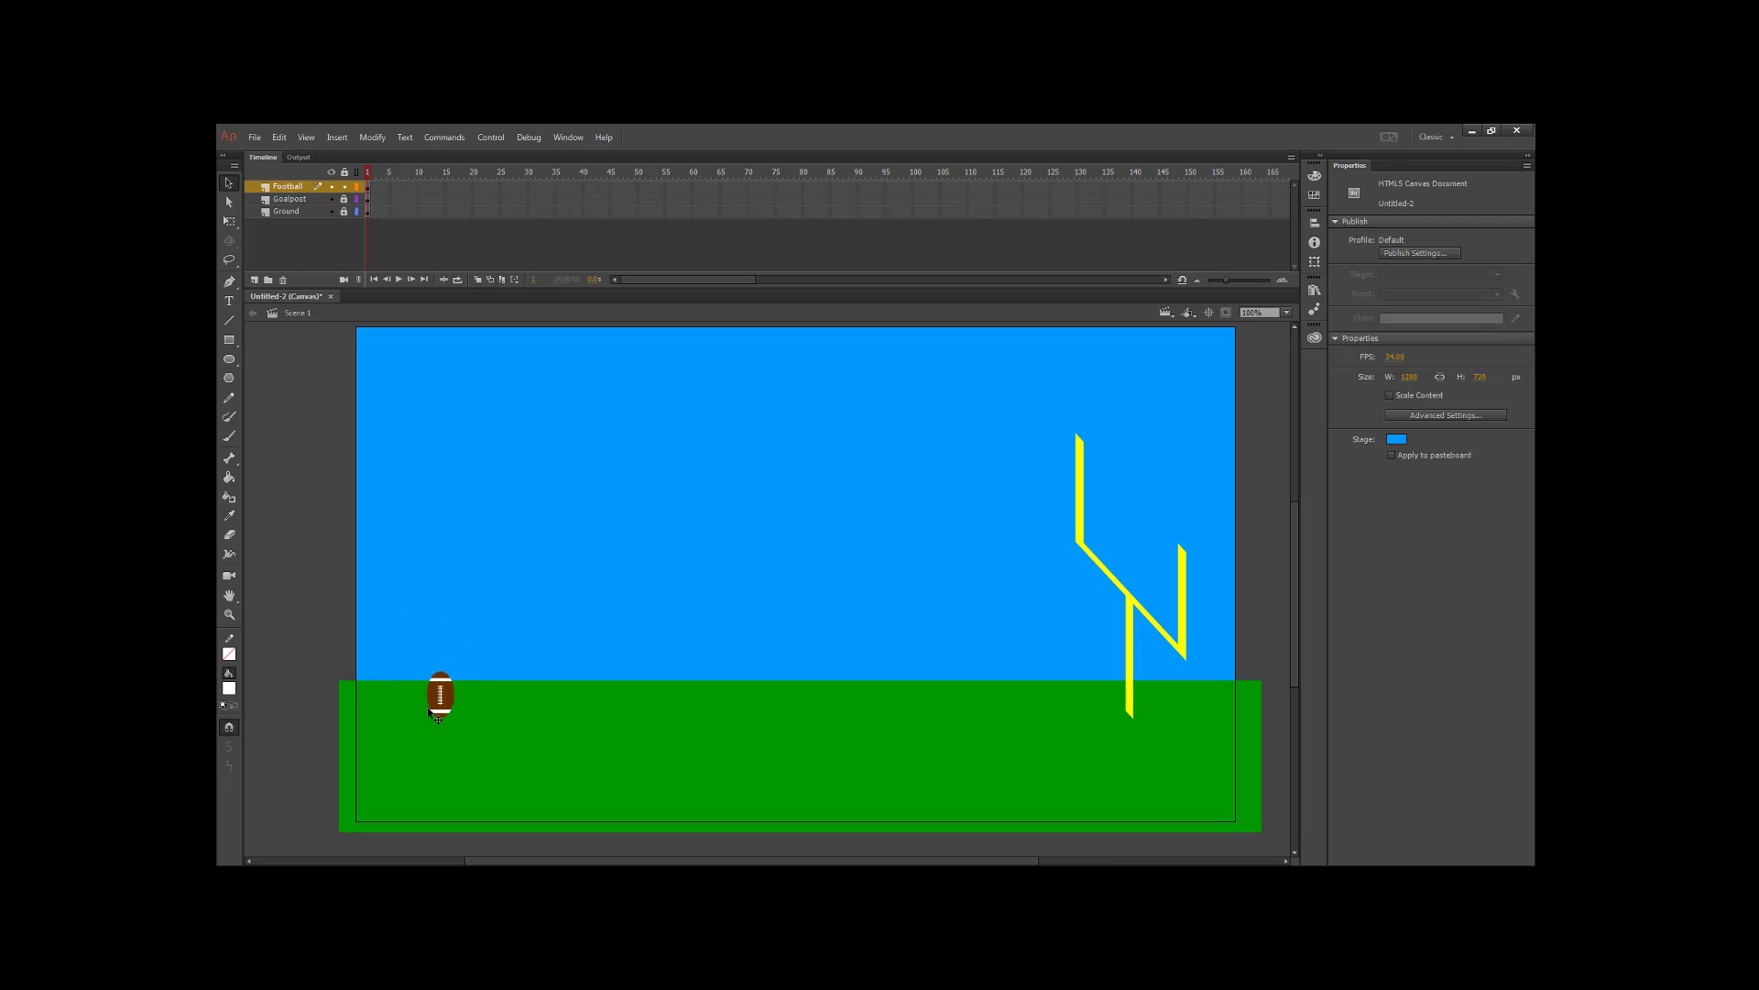
pyautogui.moveTo(449, 706); pyautogui.dragTo(442, 720)
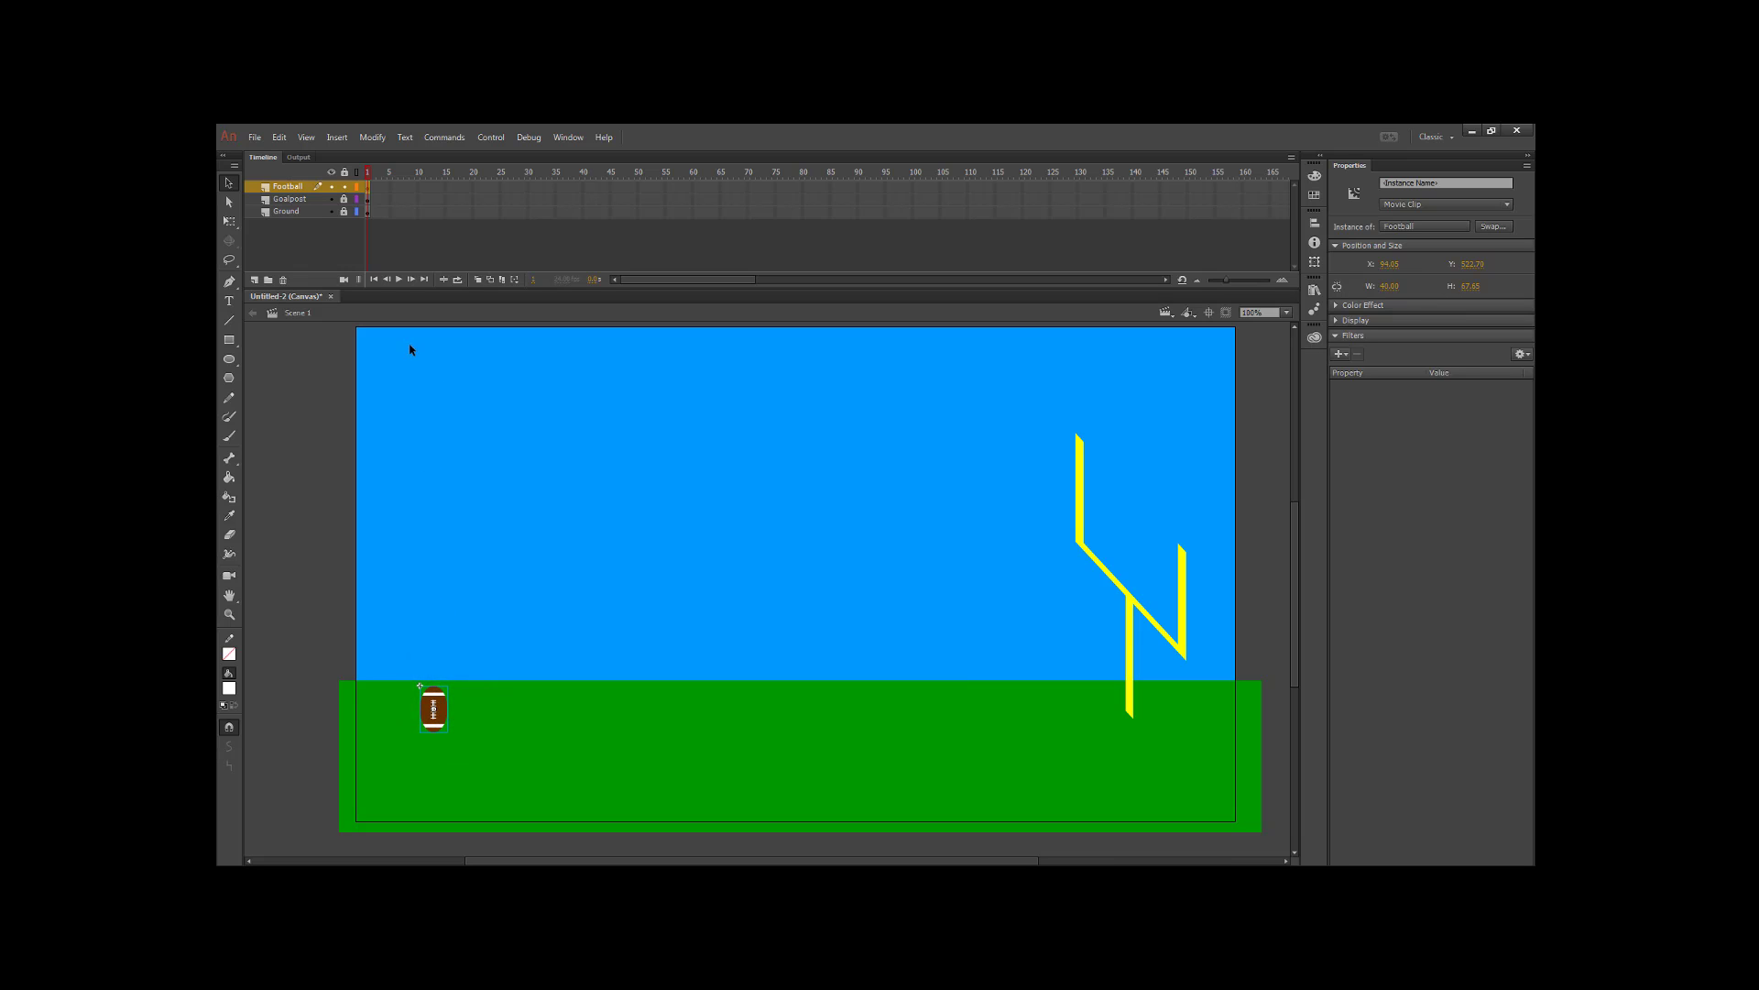
# - Create a motion tween on the football and extend its tween span to frame 60
pyautogui.rightClick(368, 187)
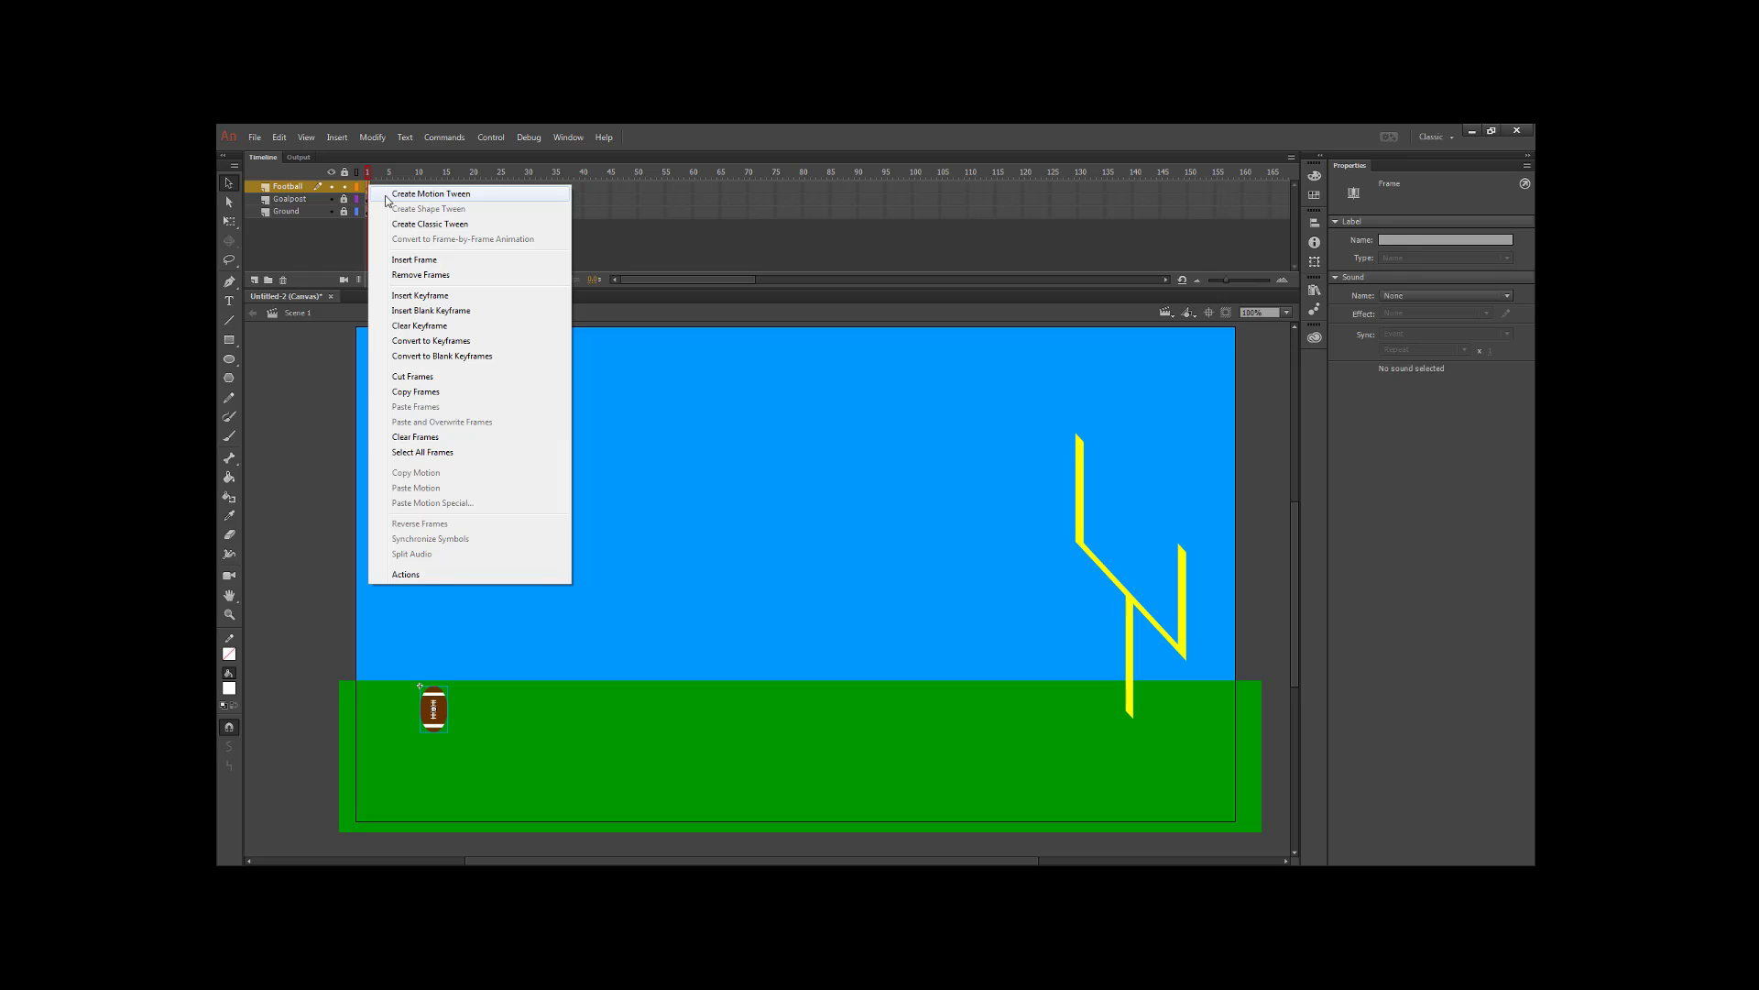
pyautogui.rightClick(434, 711)
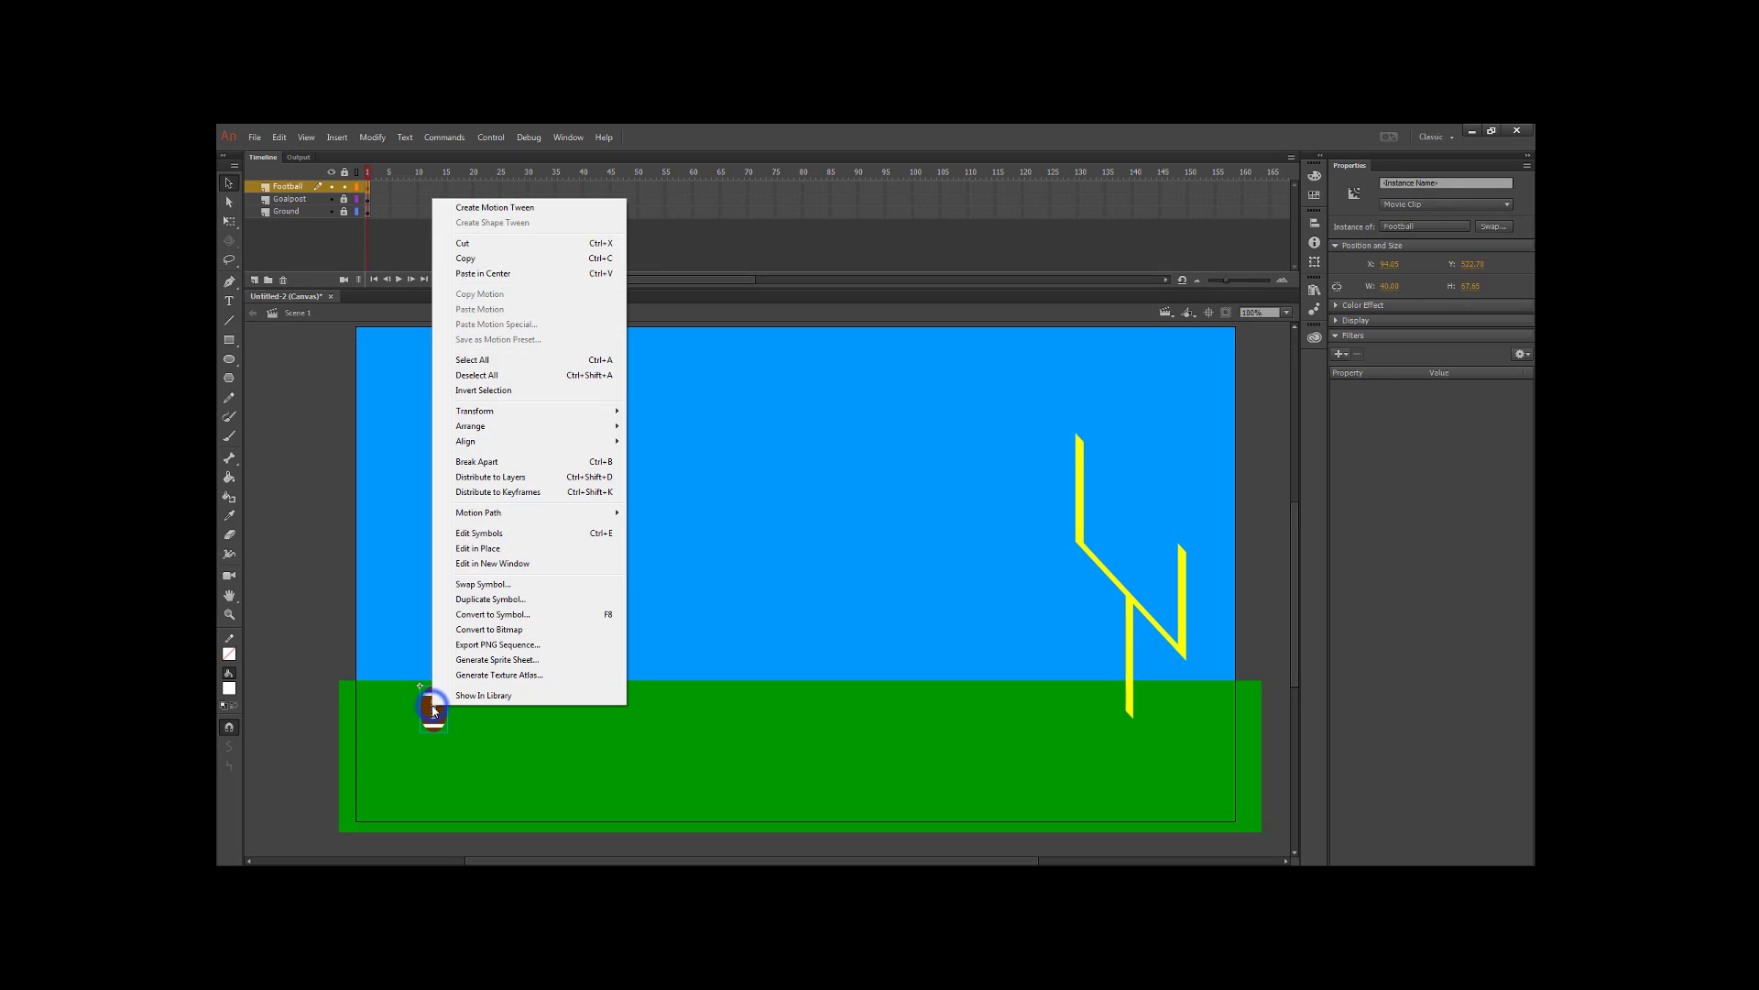
pyautogui.click(525, 204)
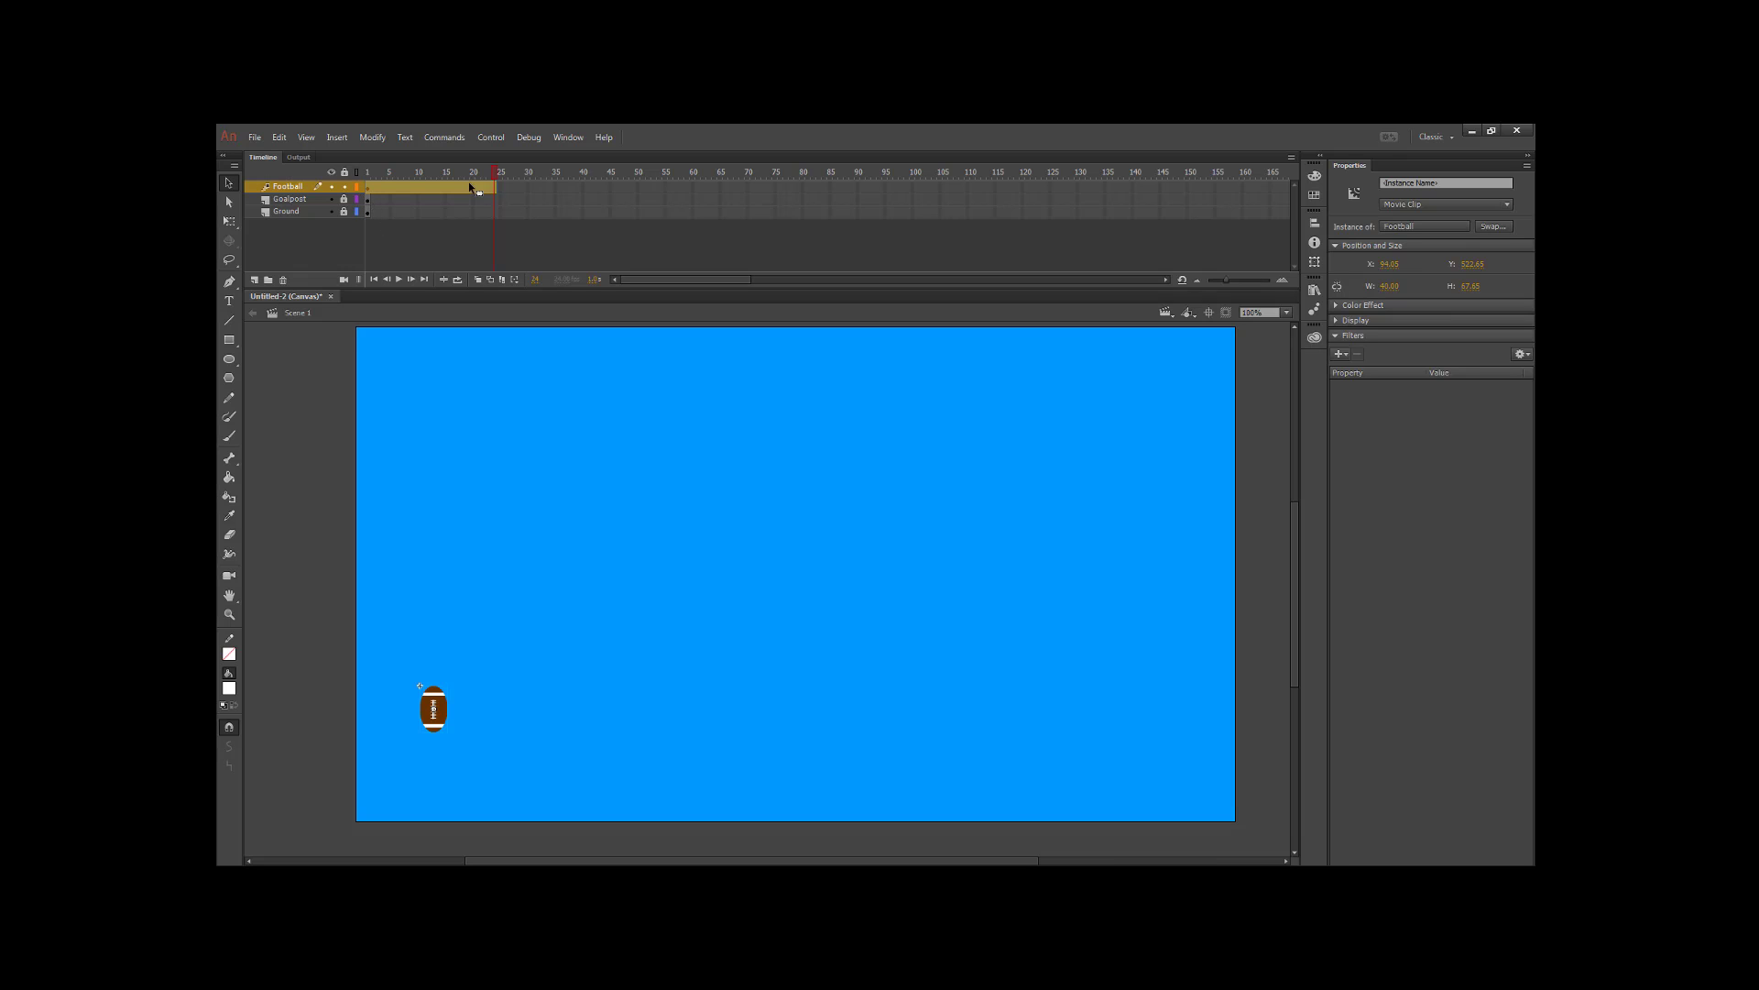
pyautogui.click(285, 209)
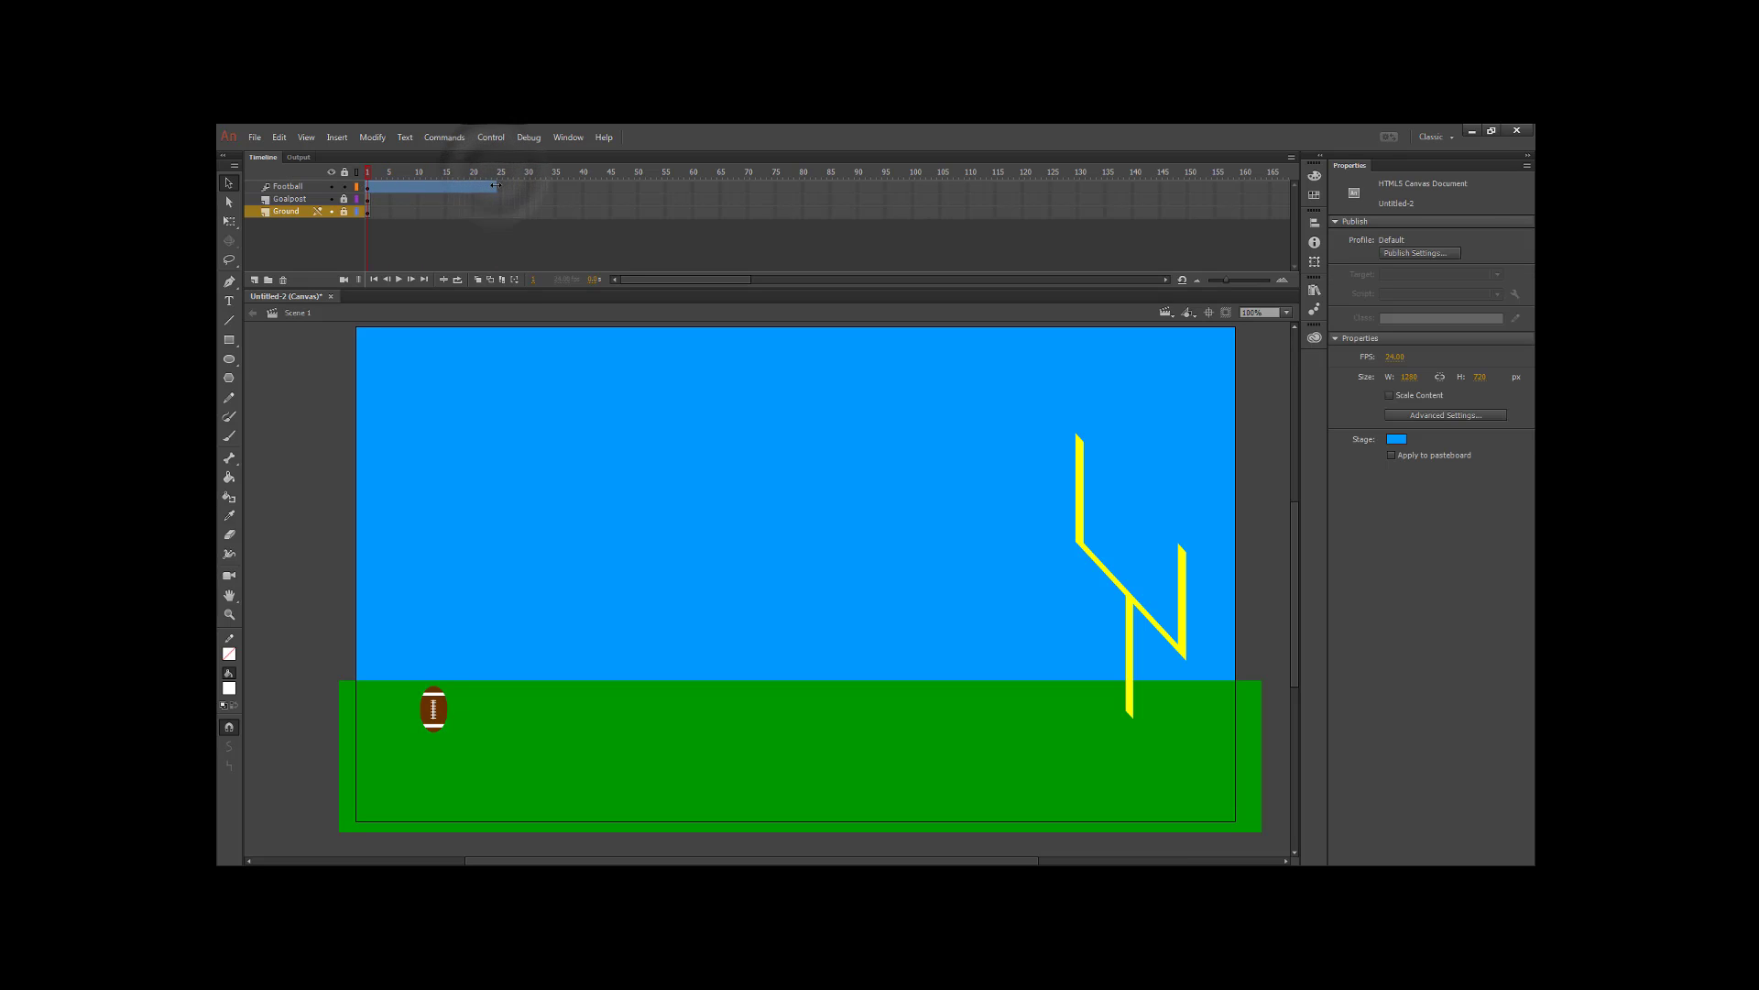
pyautogui.click(477, 187)
pyautogui.moveTo(495, 187); pyautogui.dragTo(693, 219)
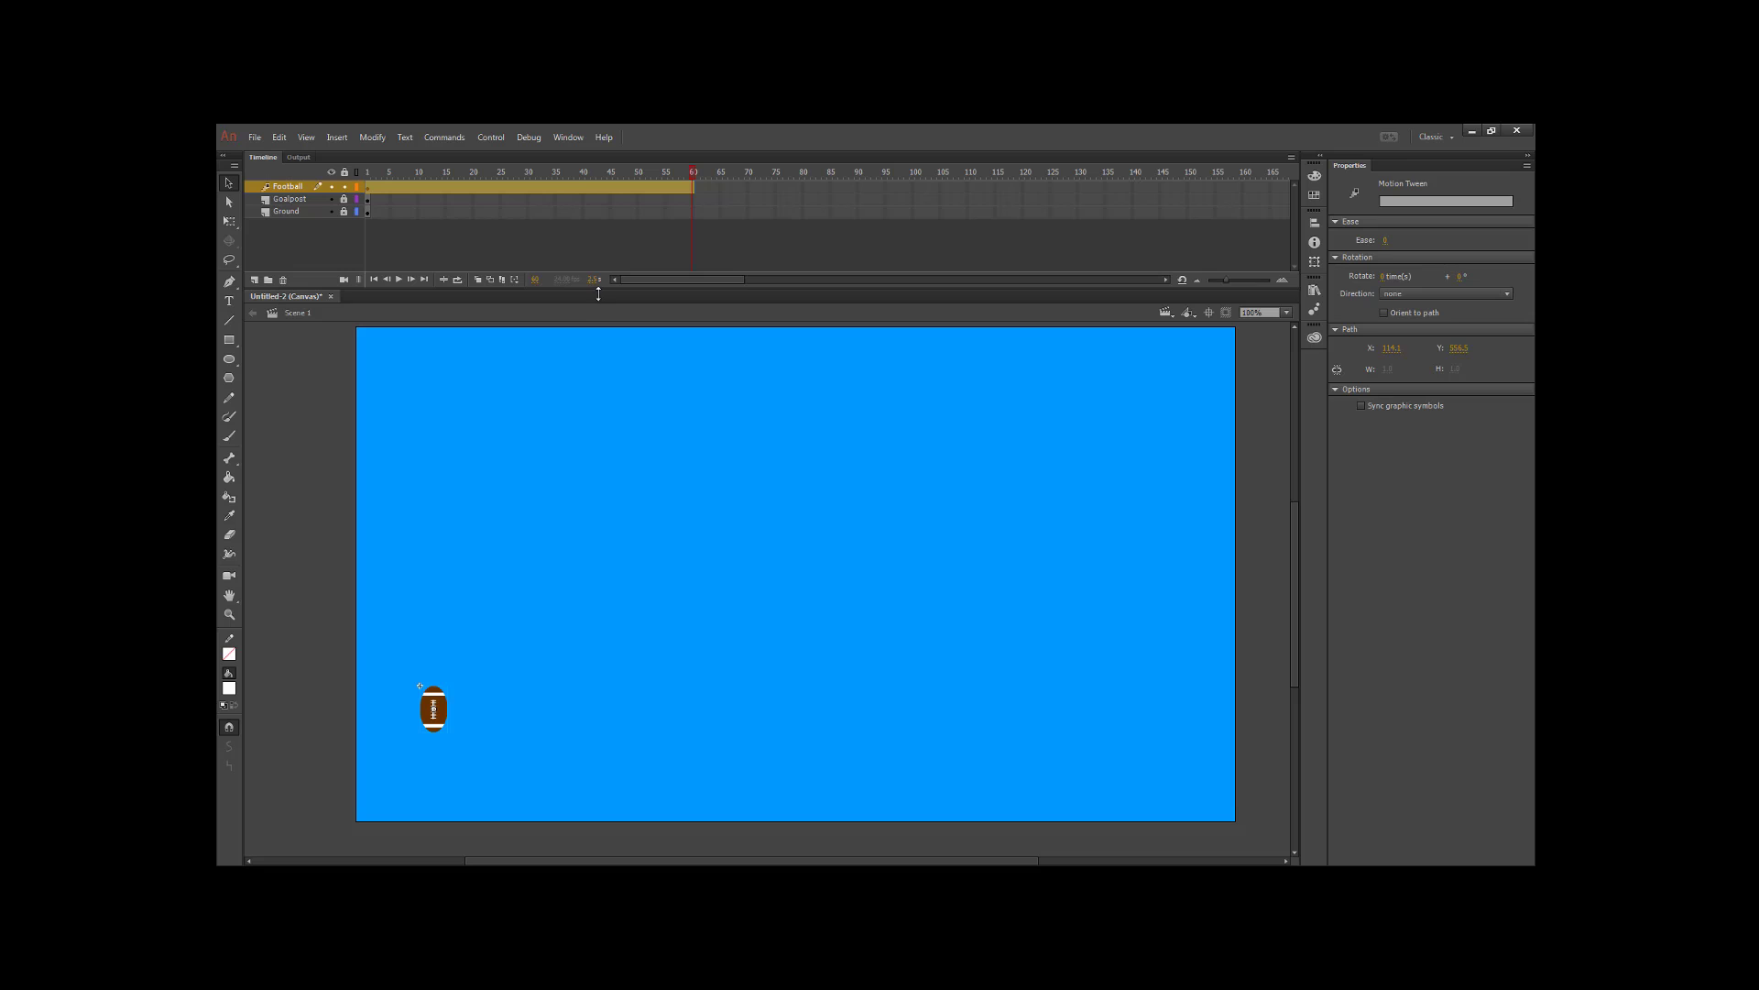
# - Insert frames at frame 60 on the Goalpost and Ground layers so both span the whole animation
pyautogui.rightClick(693, 199)
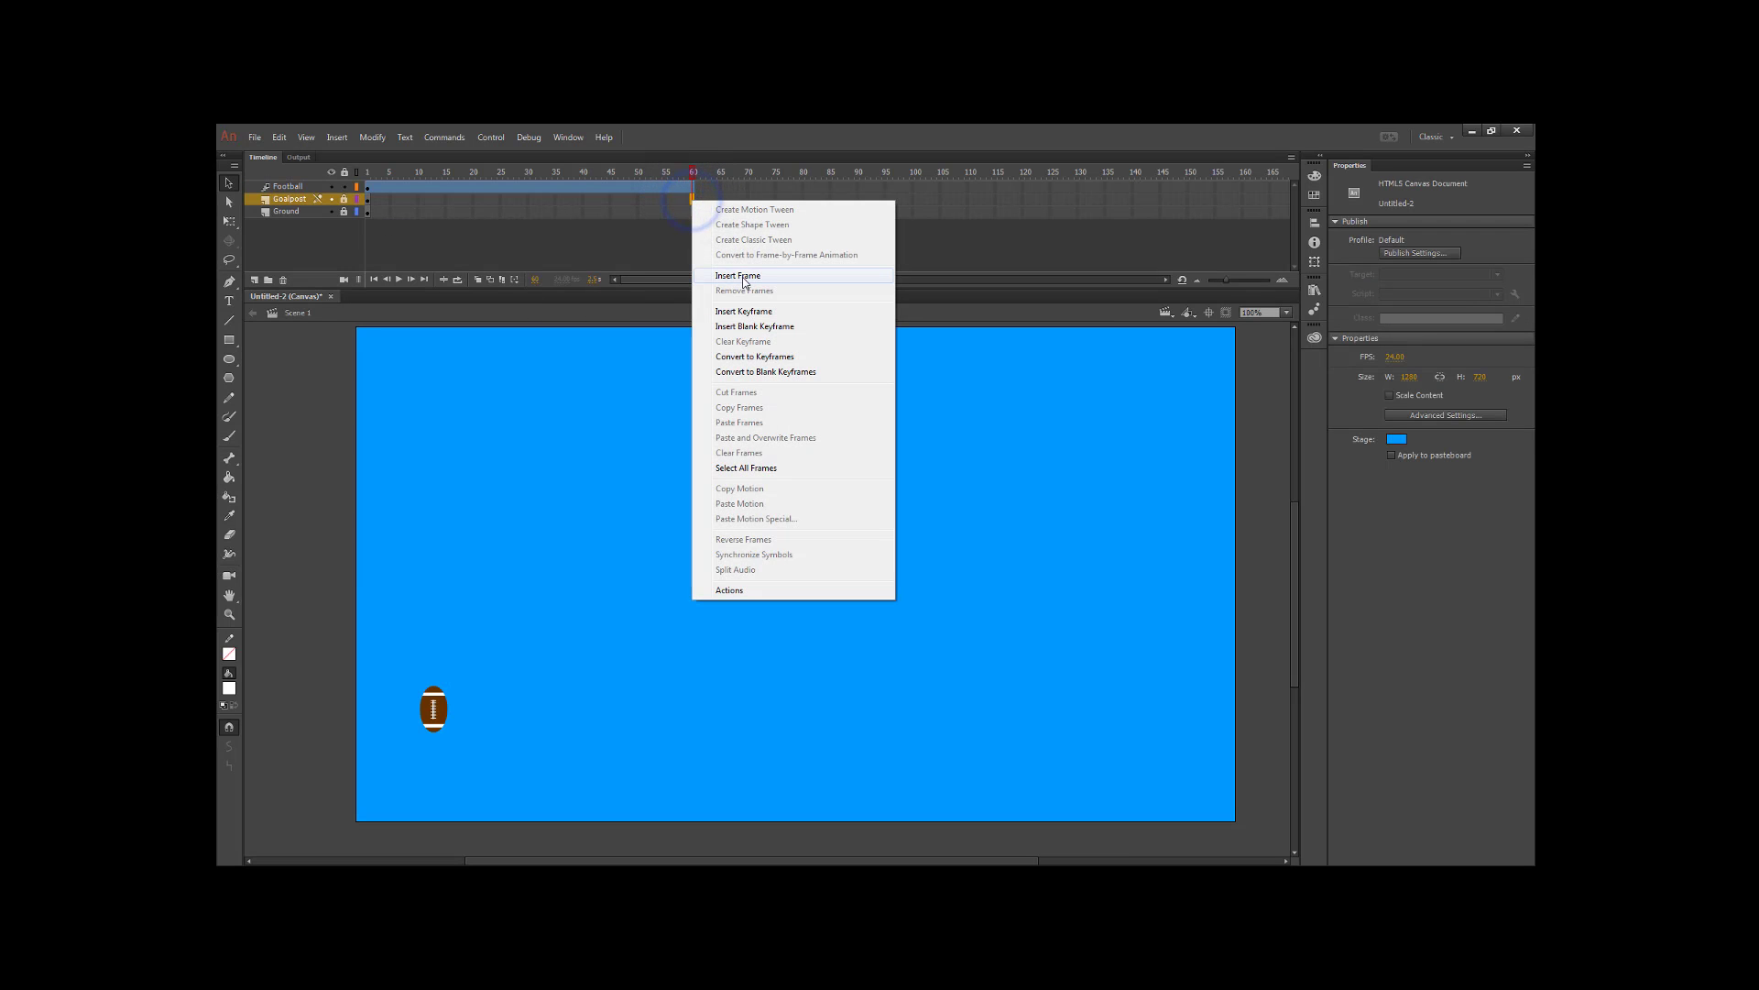
pyautogui.click(745, 275)
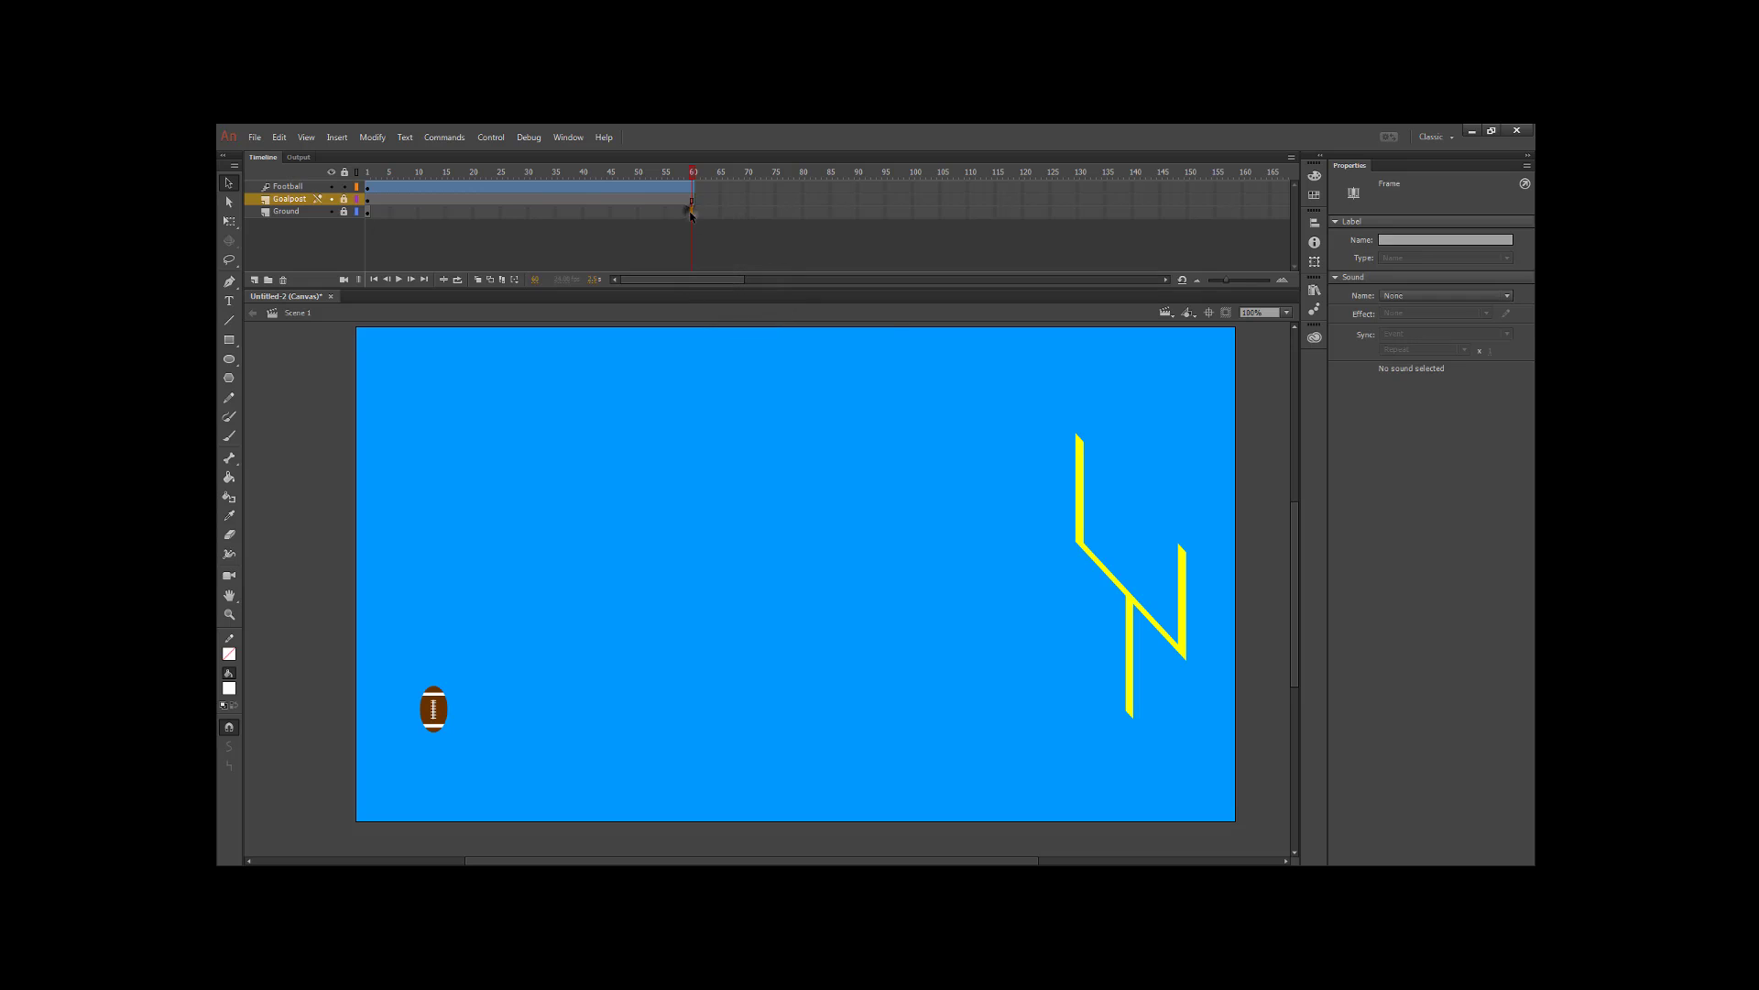
pyautogui.click(693, 212)
pyautogui.rightClick(695, 219)
pyautogui.click(746, 293)
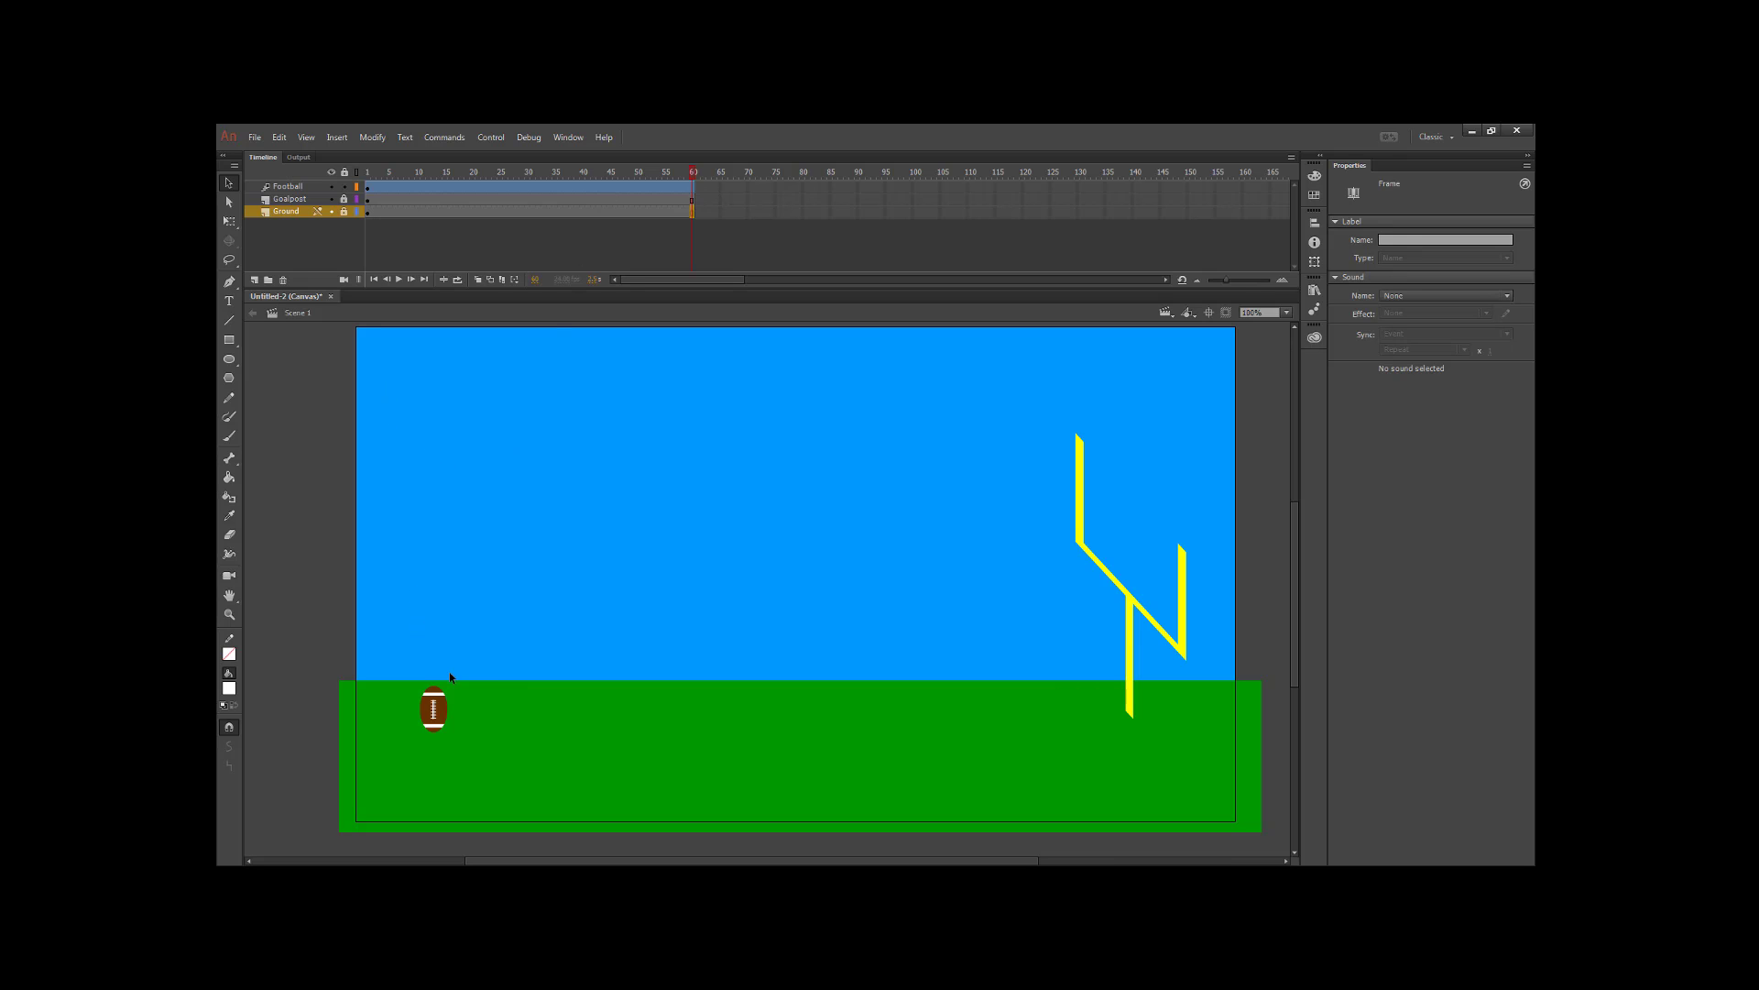
# - At frame 60, move the football just beyond the goalpost's front upright and bend the motion path upward into an arc
pyautogui.moveTo(434, 715); pyautogui.dragTo(1221, 597)
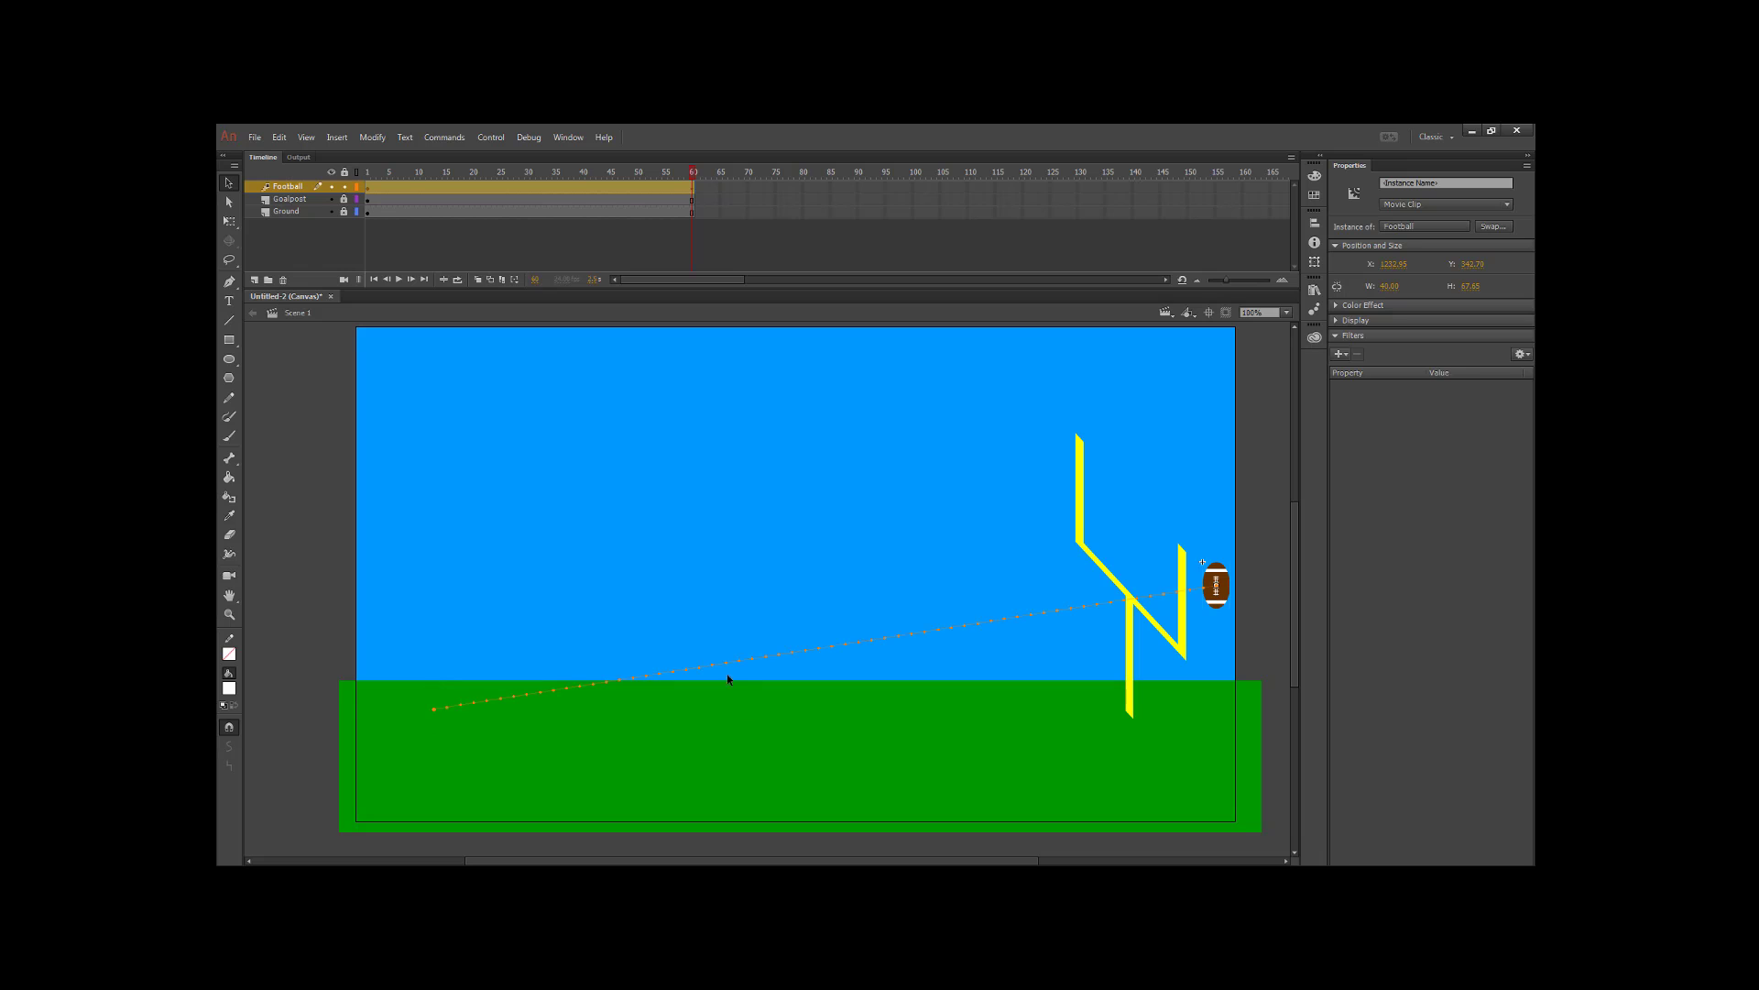
pyautogui.moveTo(742, 665); pyautogui.dragTo(816, 454)
# - Set the football's motion tween to rotate 3 times counterclockwise (CCW) and play the animation
pyautogui.click(367, 187)
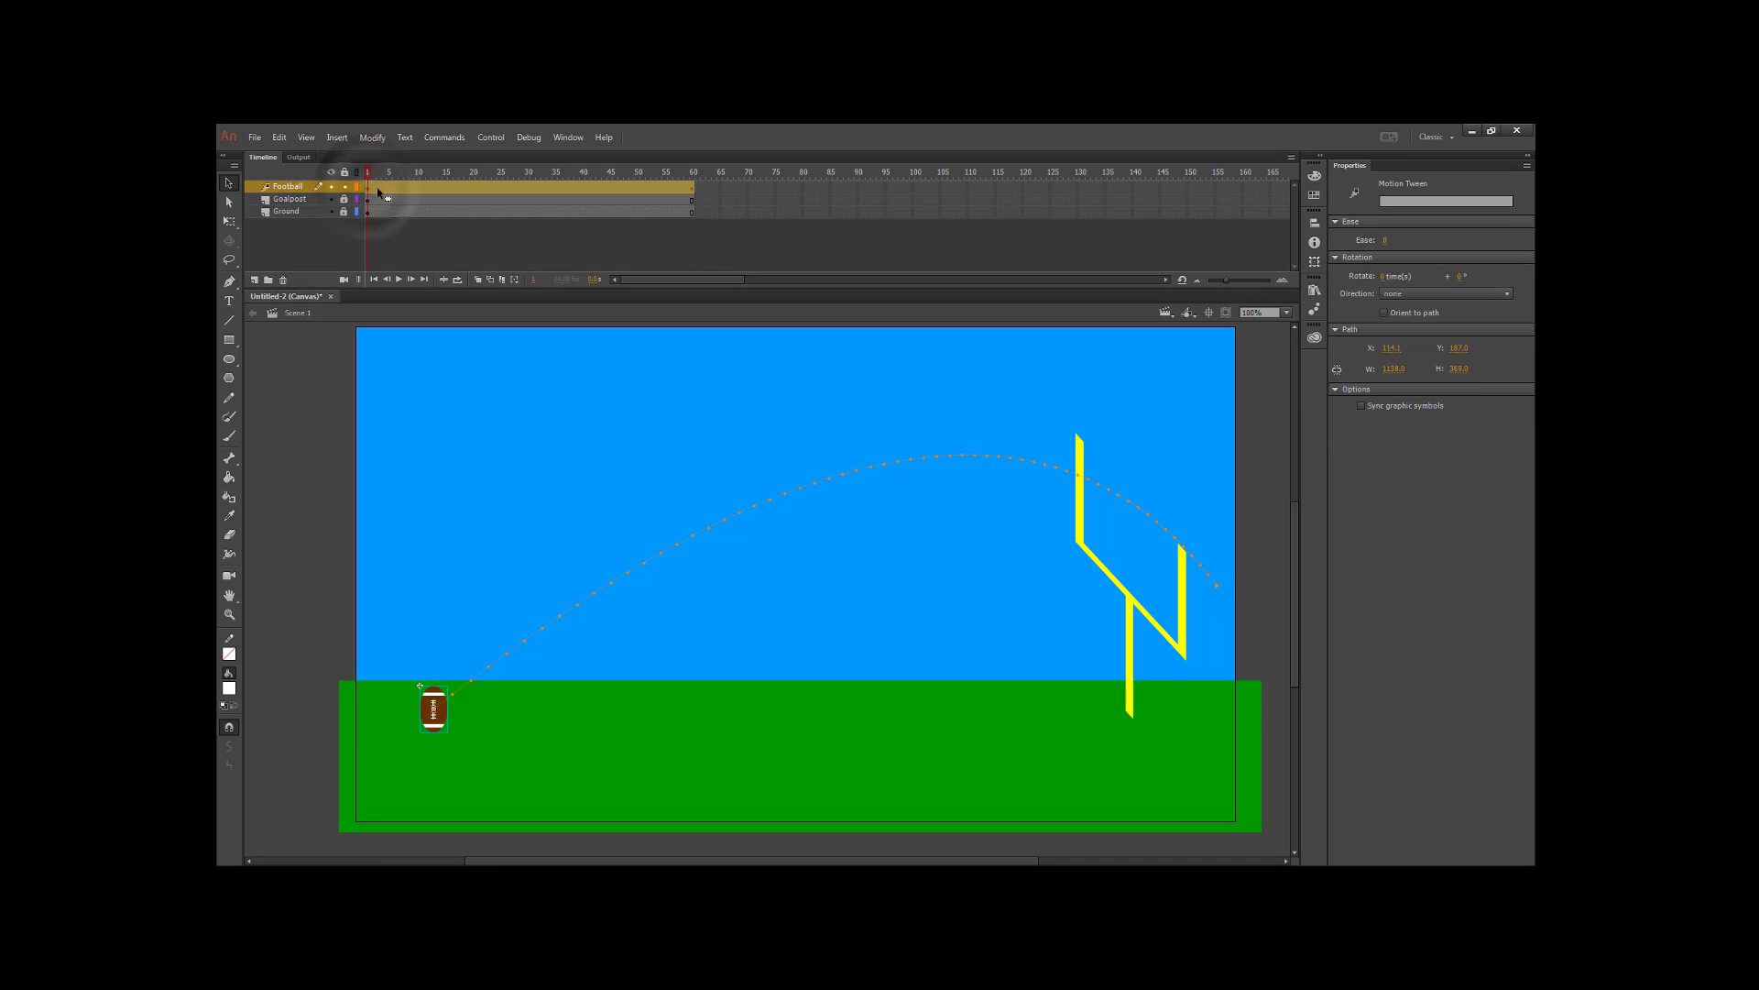
pyautogui.click(1384, 276)
pyautogui.write('3')
pyautogui.click(1446, 293)
pyautogui.click(1412, 339)
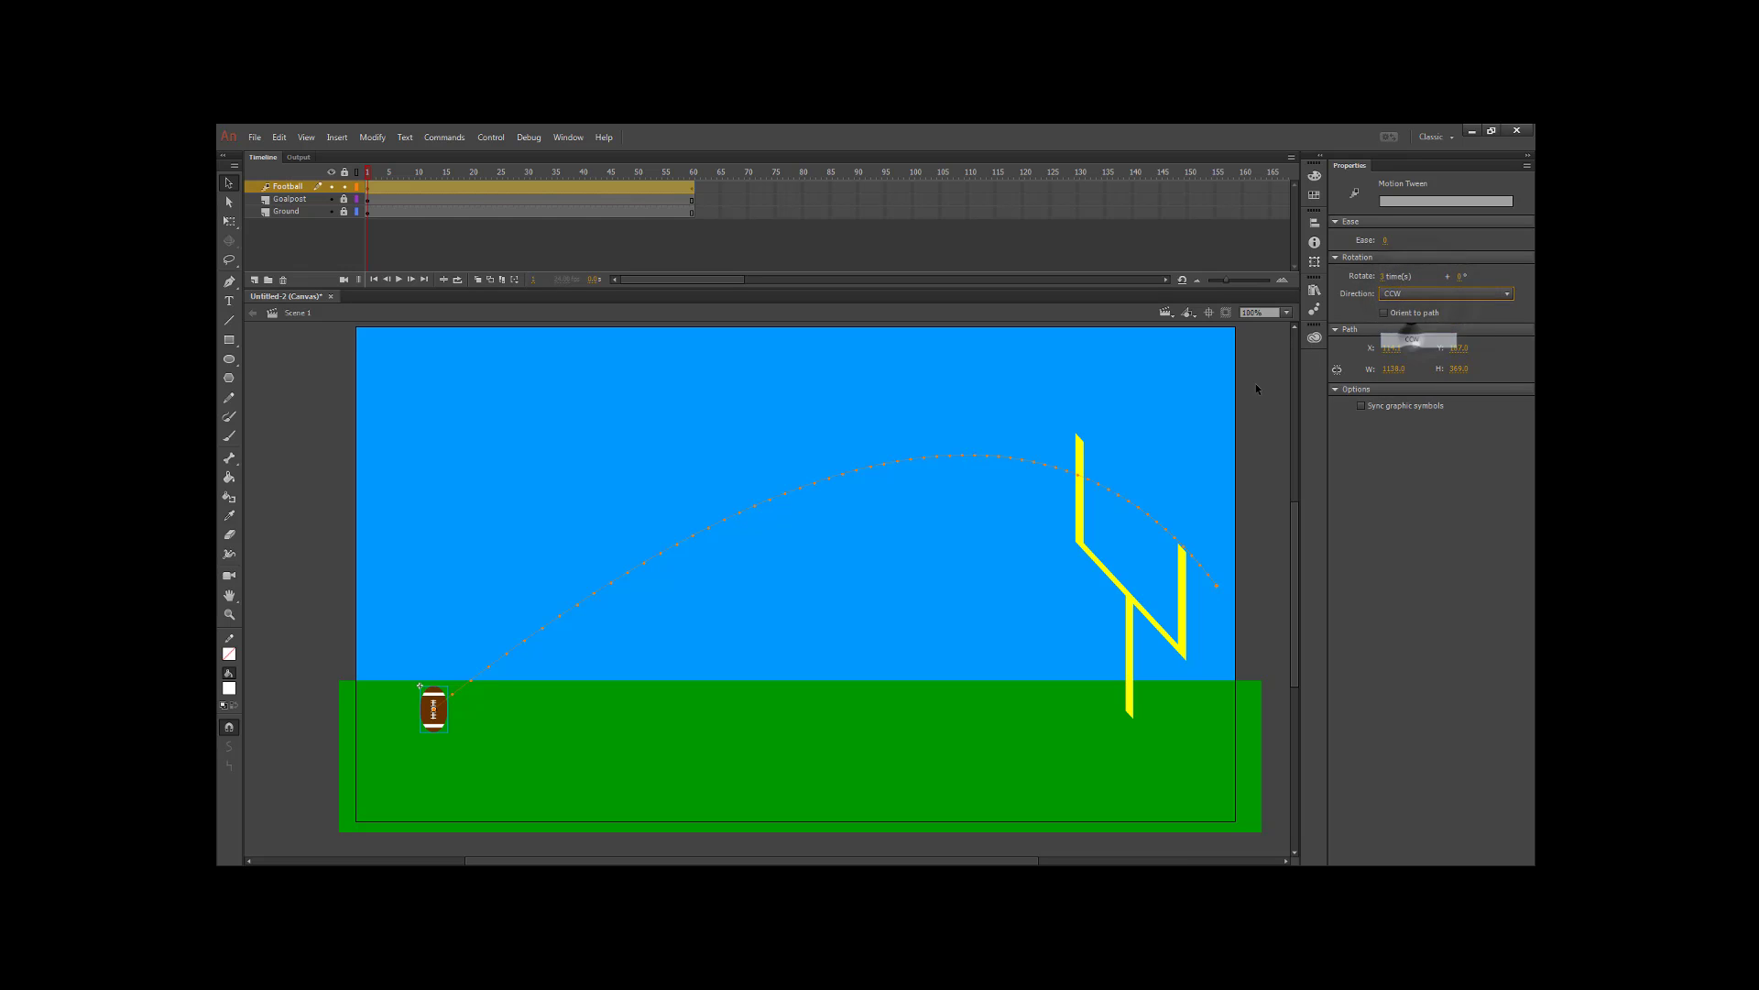
pyautogui.click(1103, 392)
pyautogui.press('Return')
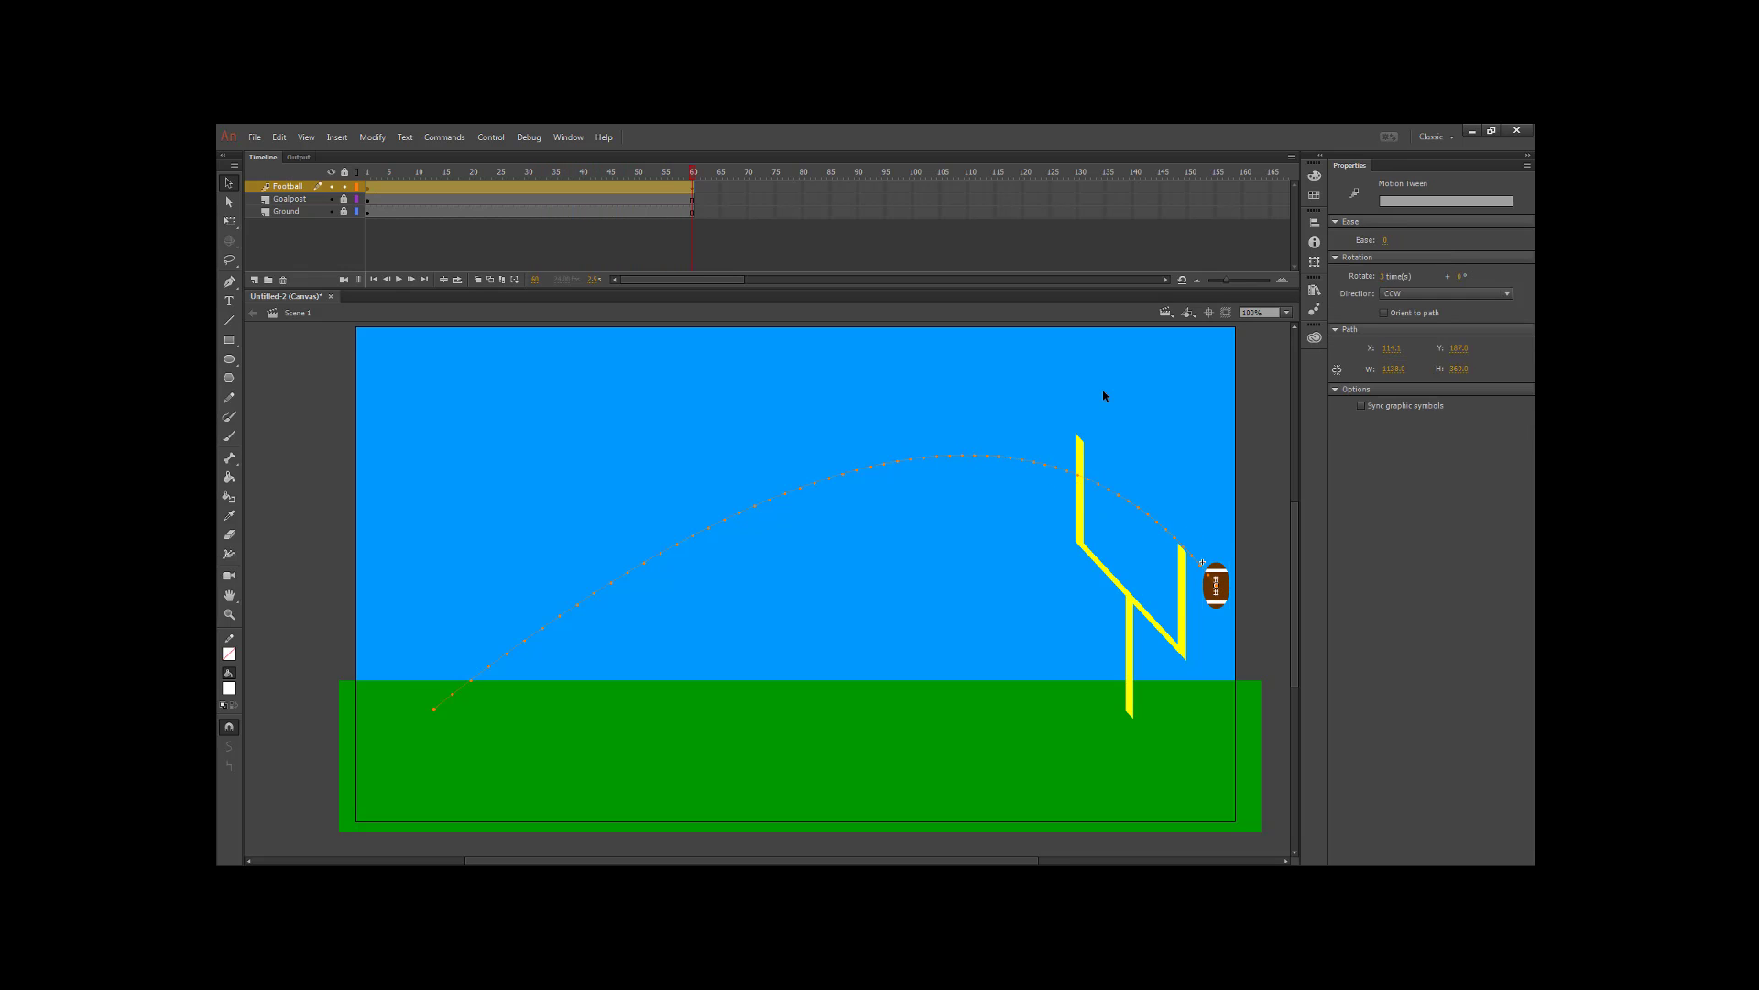
# - At frame 60, scale the football down to about 18 by 30 px, lower its end position, and replay the animation
pyautogui.click(230, 221)
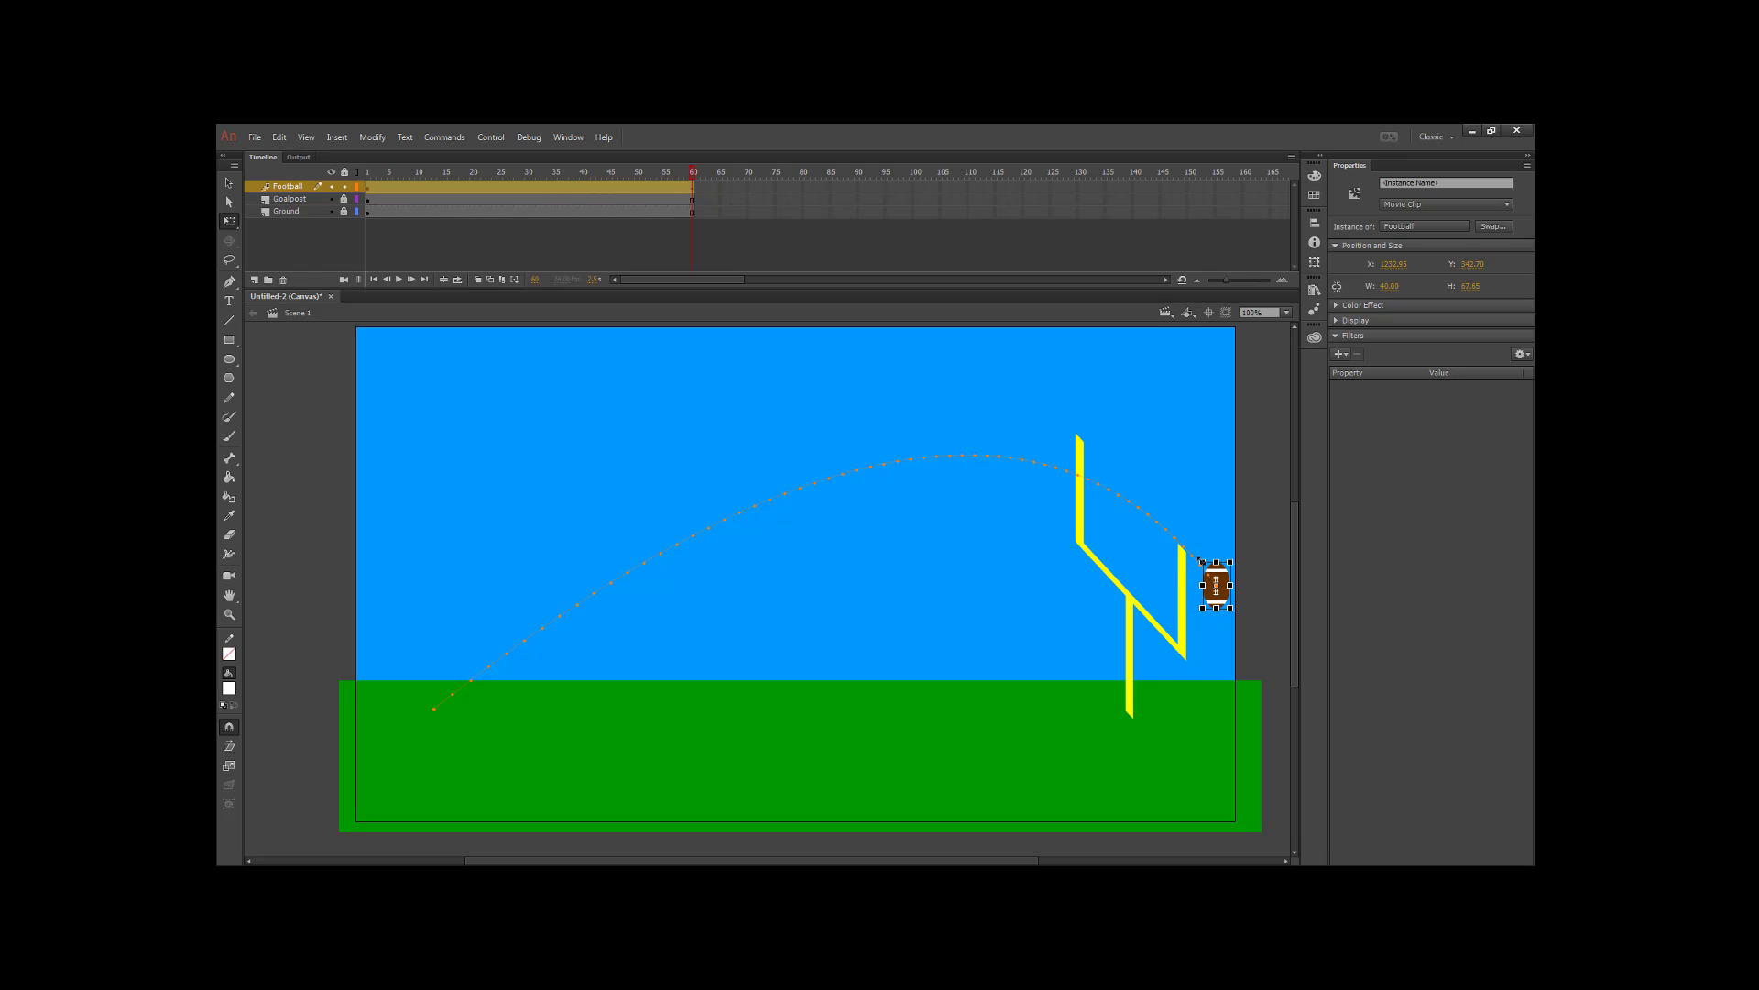
pyautogui.moveTo(1200, 561); pyautogui.dragTo(1208, 573)
pyautogui.press('Return')
pyautogui.press('v')
pyautogui.moveTo(1210, 575); pyautogui.dragTo(1219, 640)
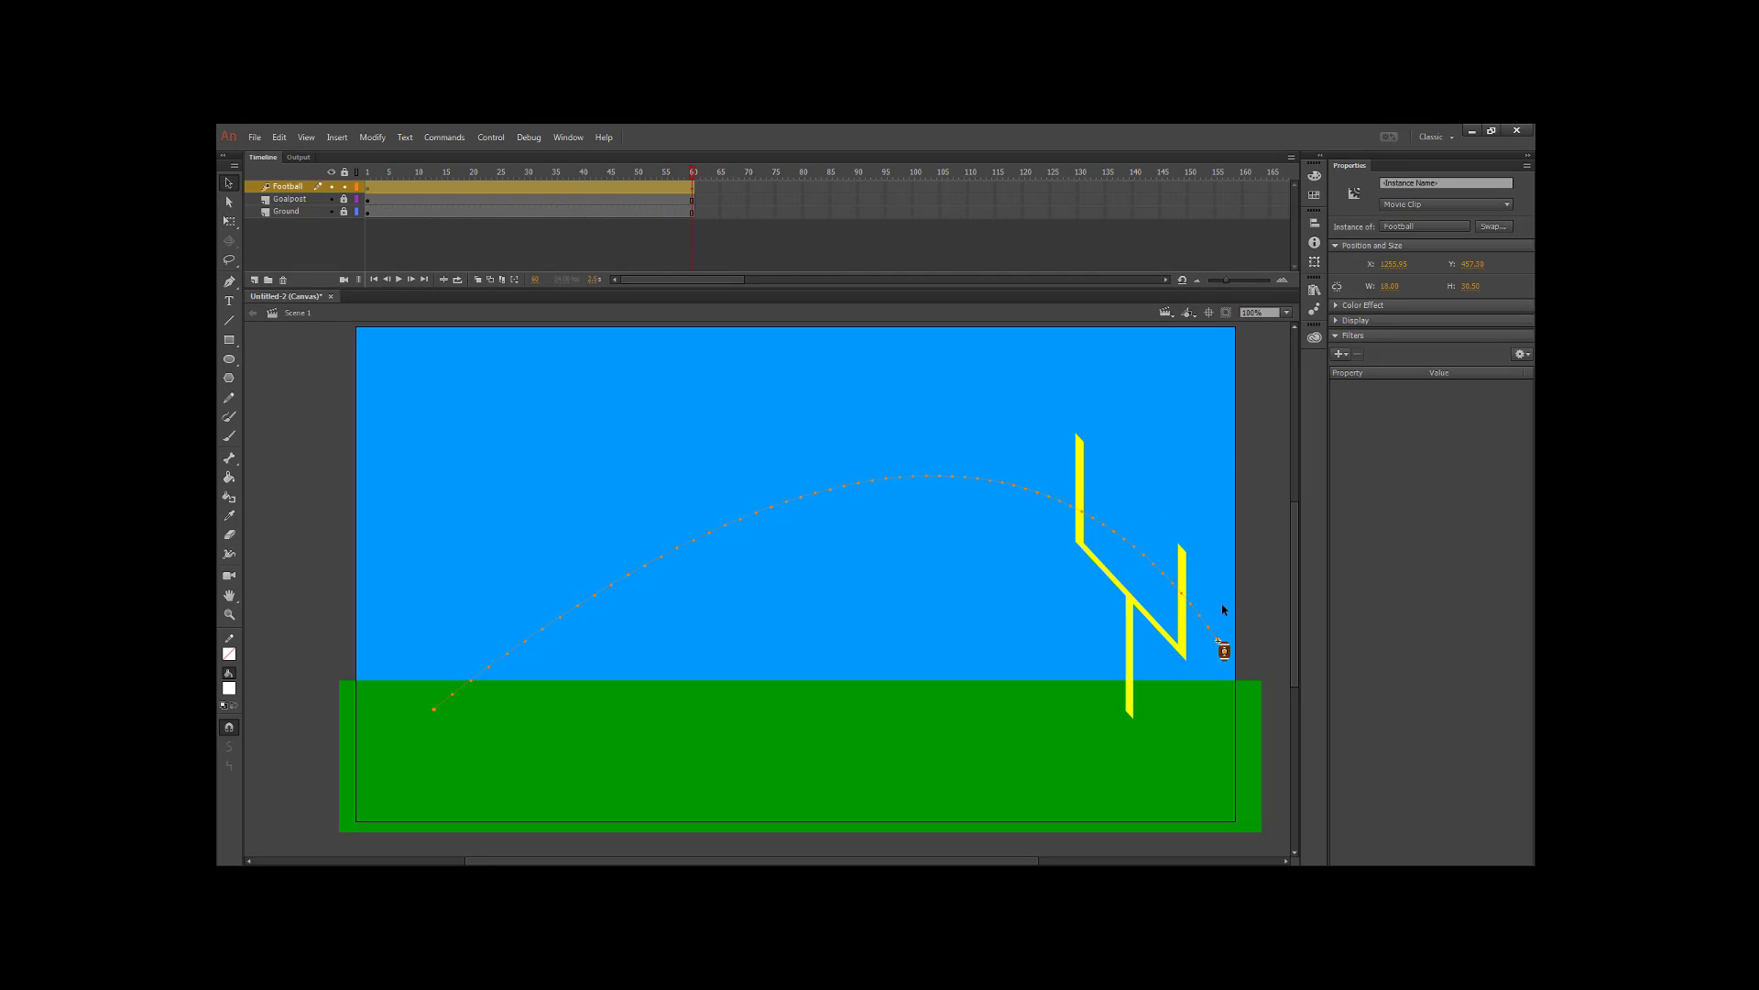
pyautogui.press('Return')
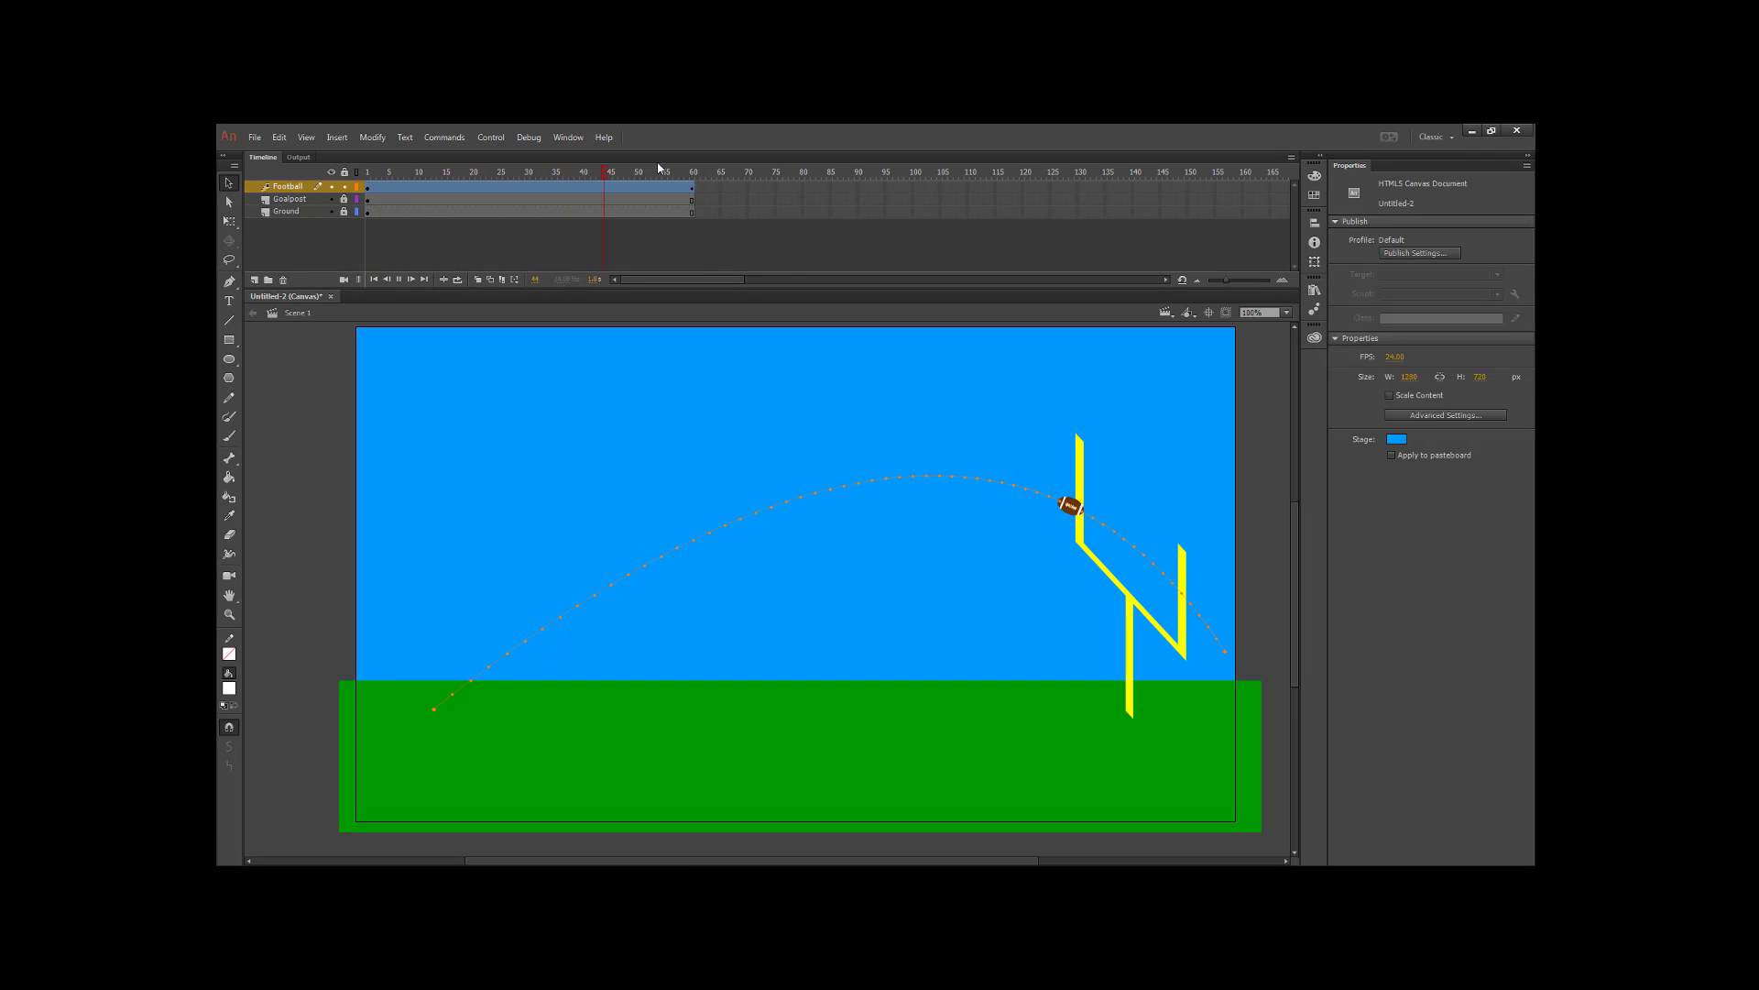
pyautogui.press('Return')
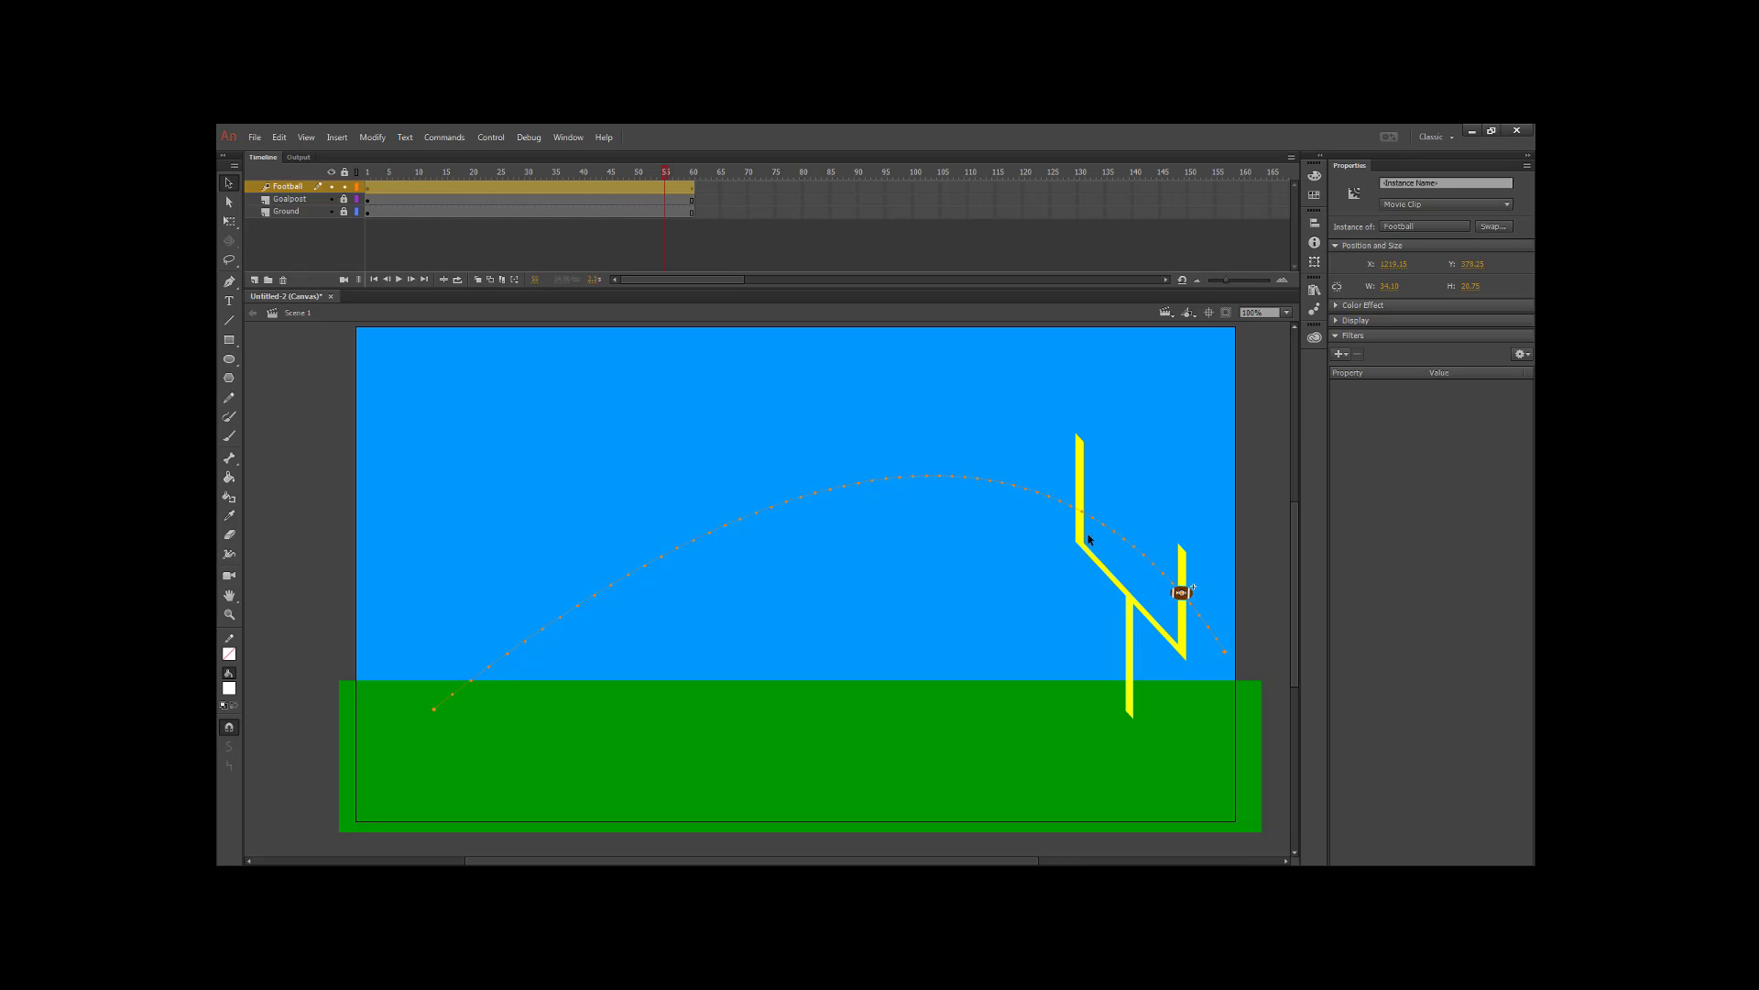
# - Copy the goalpost's front upright, keeping the Football layer locked and relocking the Goalpost layer
pyautogui.click(344, 186)
pyautogui.click(344, 200)
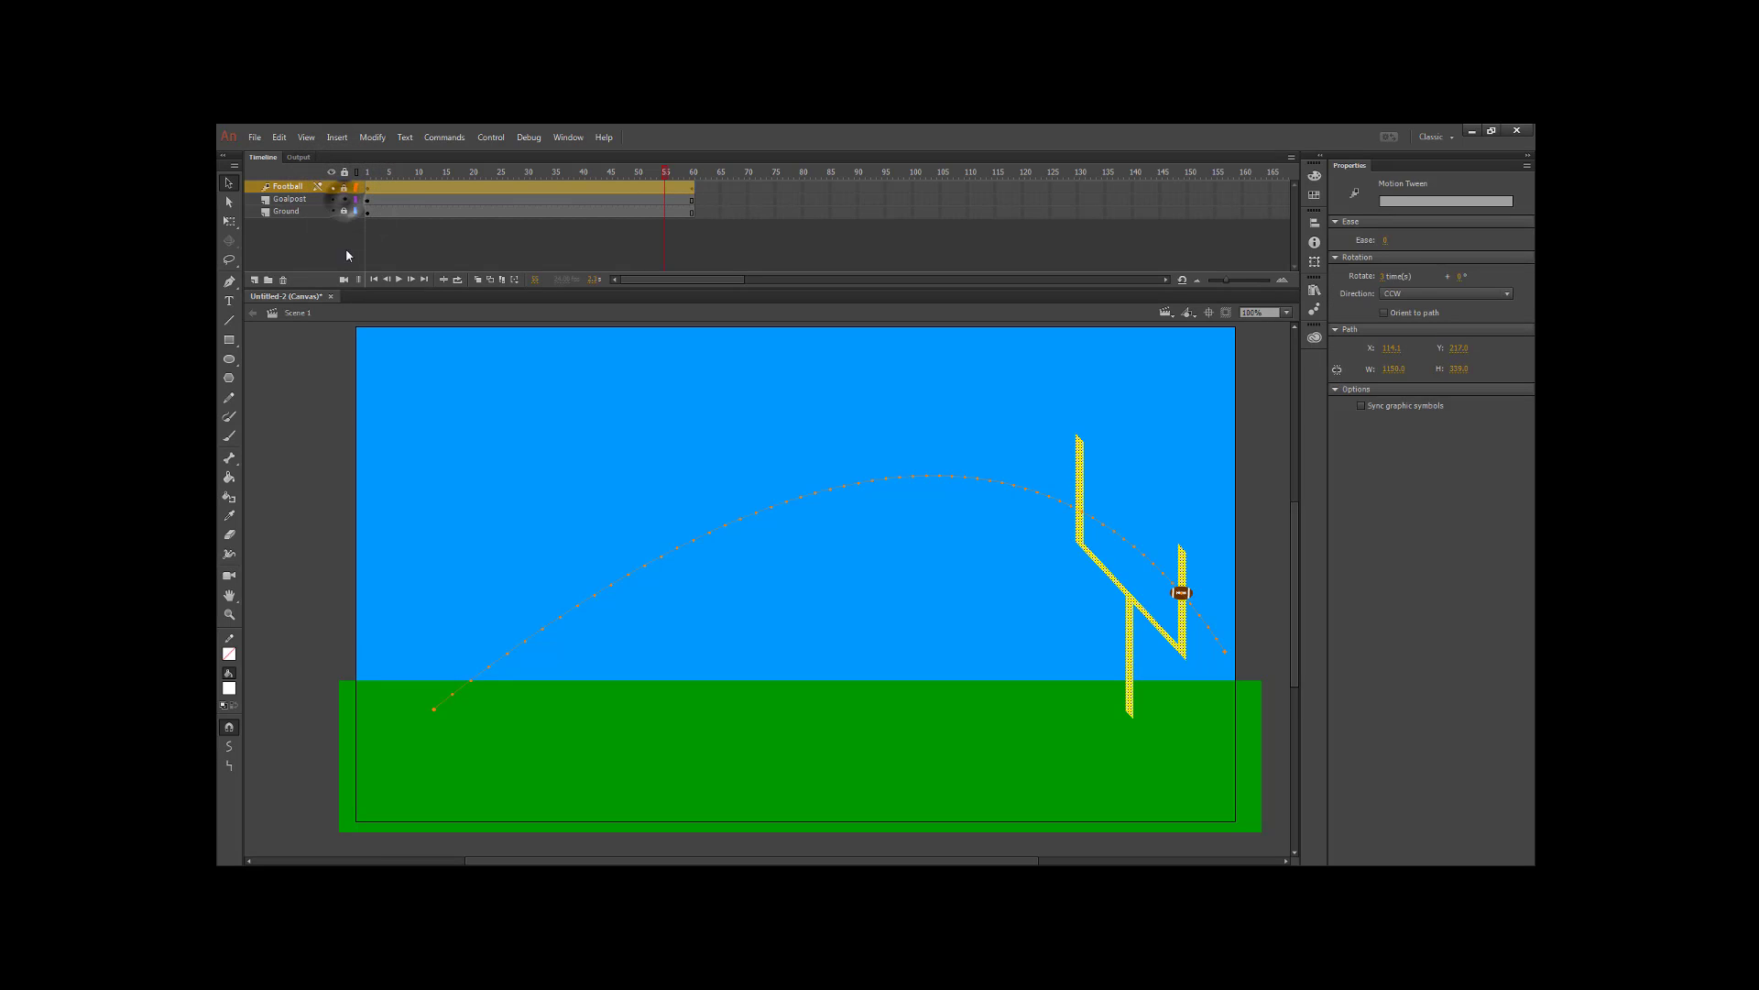
pyautogui.click(1202, 513)
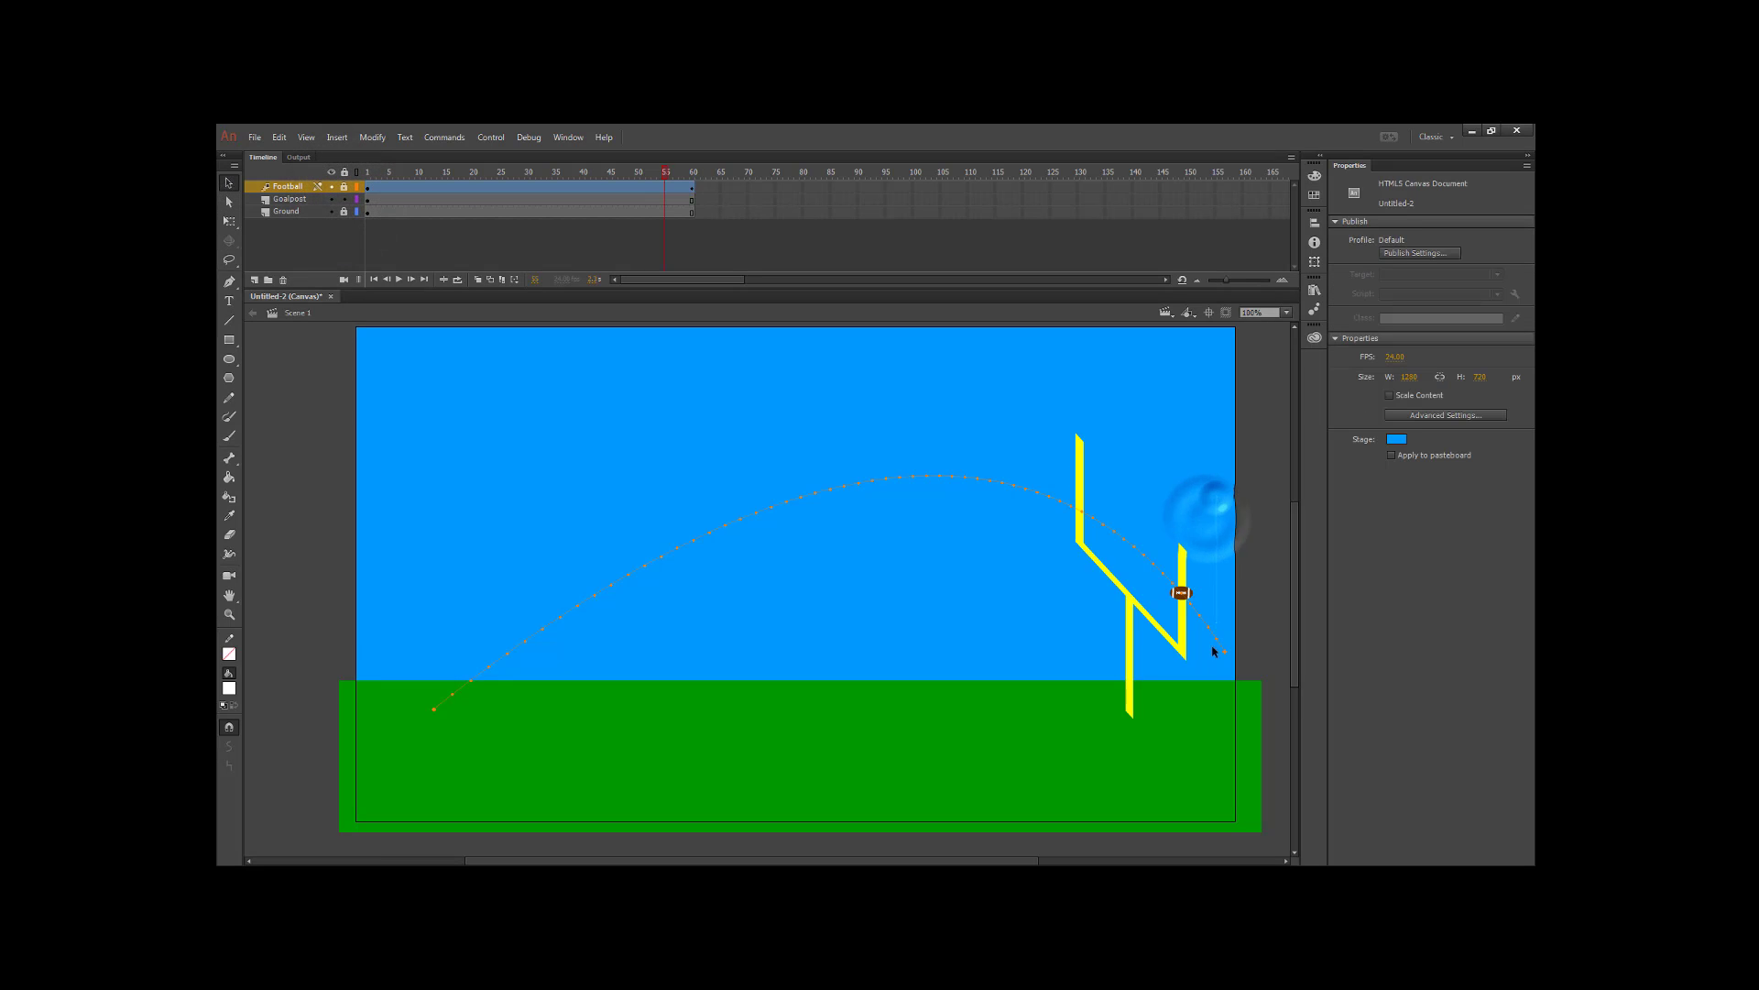
pyautogui.moveTo(1214, 651); pyautogui.dragTo(1174, 715)
pyautogui.rightClick(1182, 564)
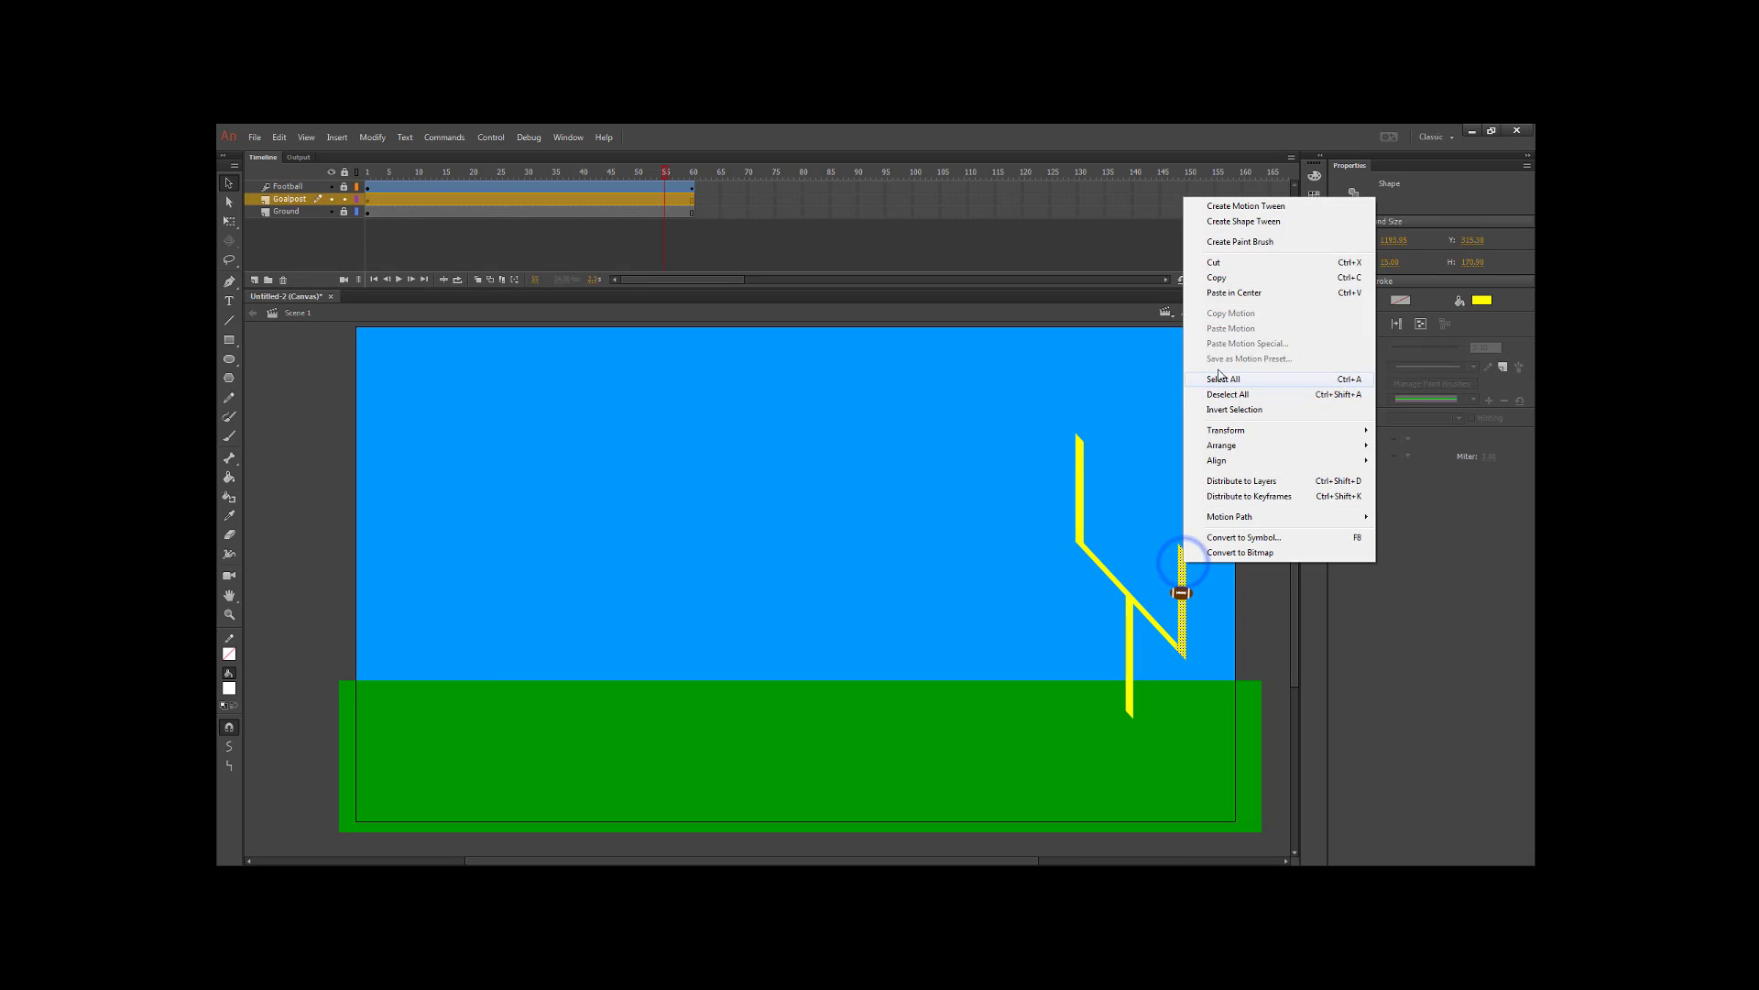
pyautogui.click(1092, 303)
pyautogui.click(344, 204)
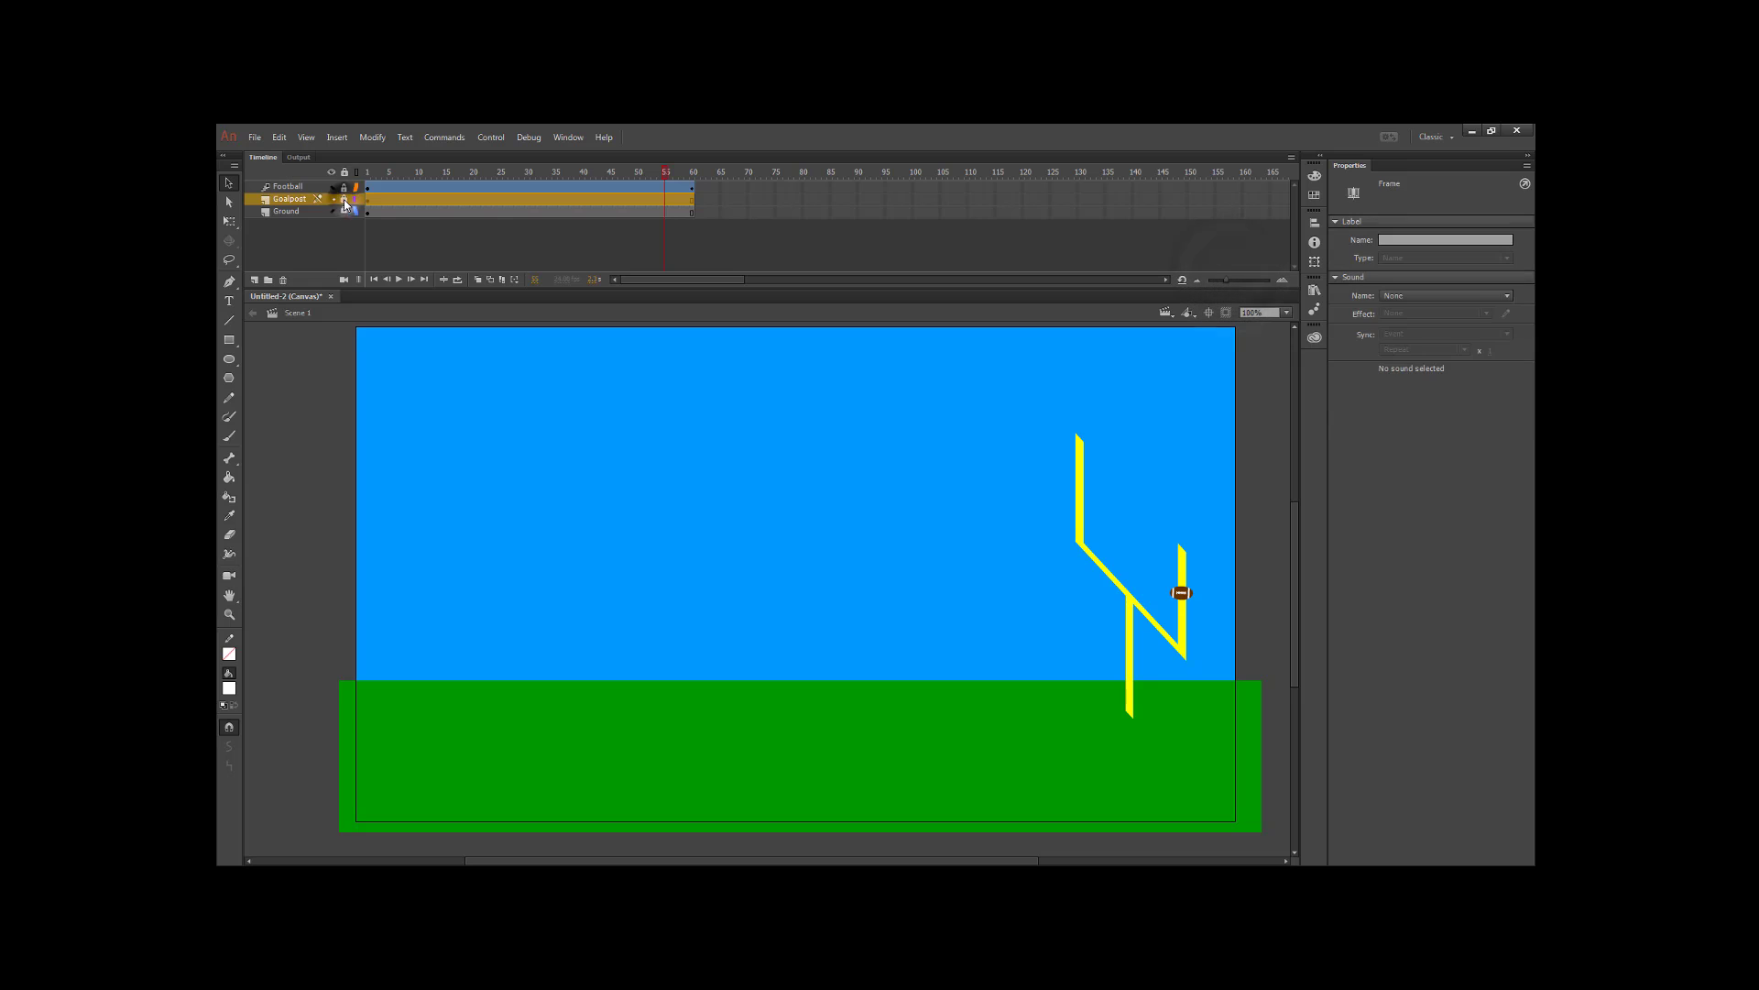
# - Add a new layer above the Football layer and name it Front Goalpost
pyautogui.click(254, 279)
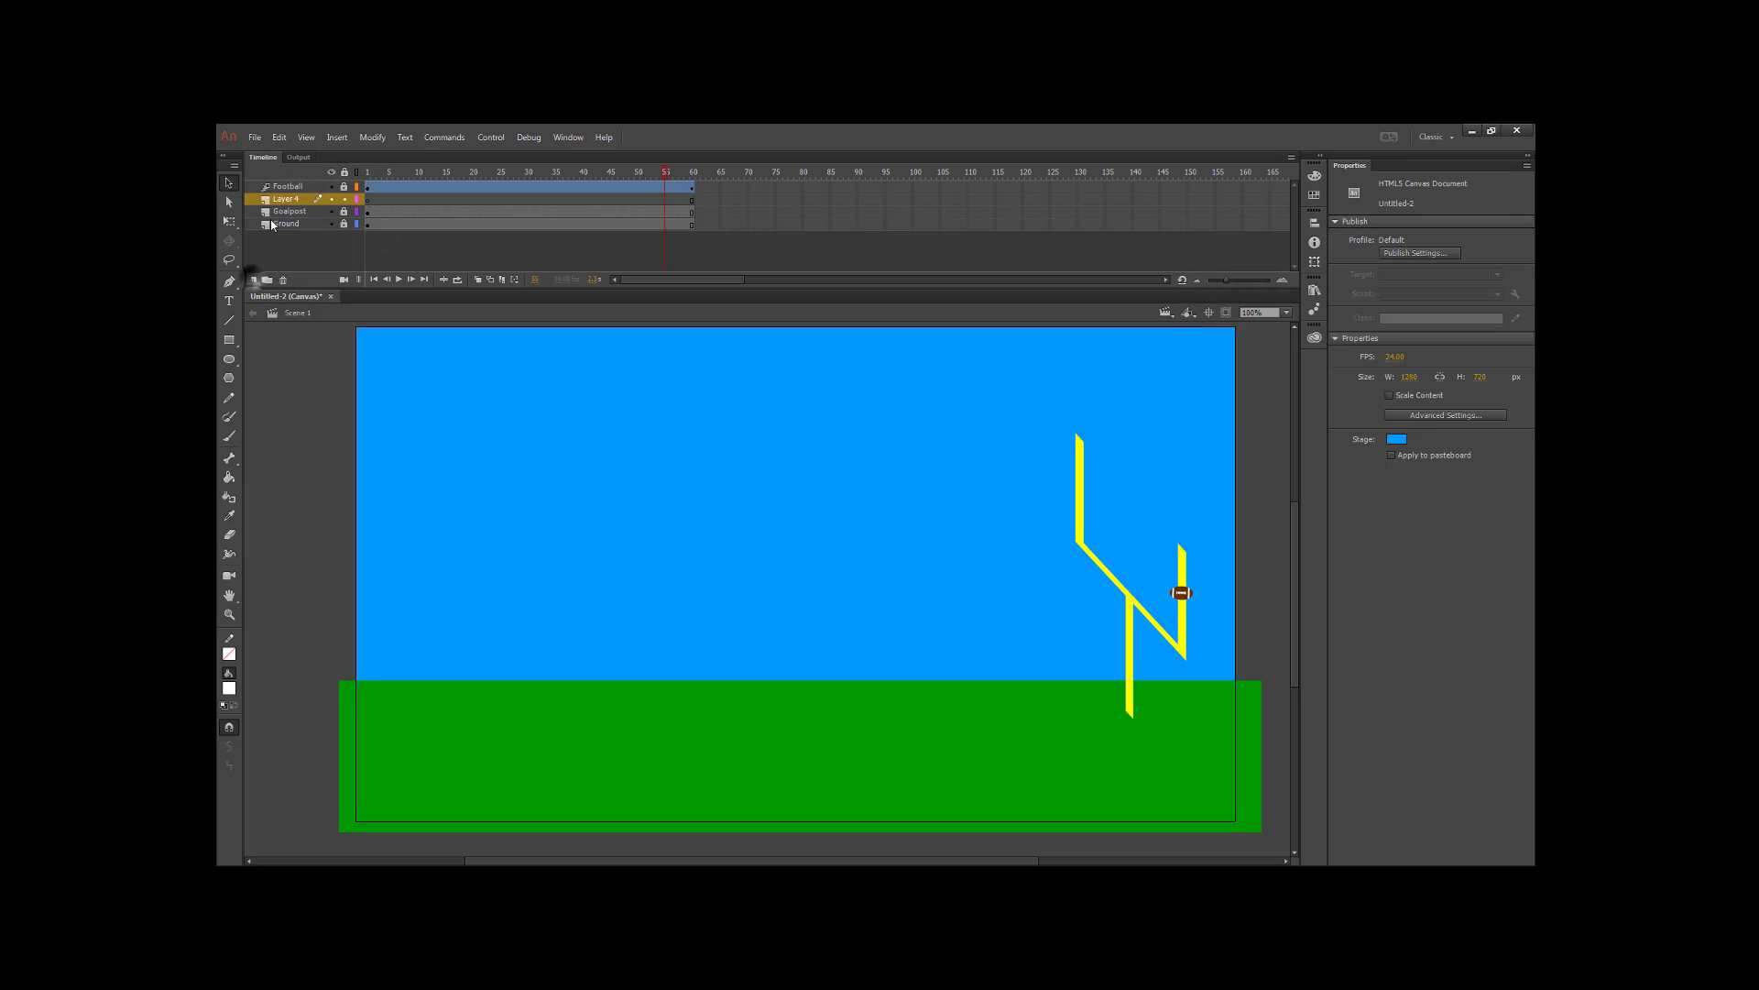
pyautogui.click(293, 187)
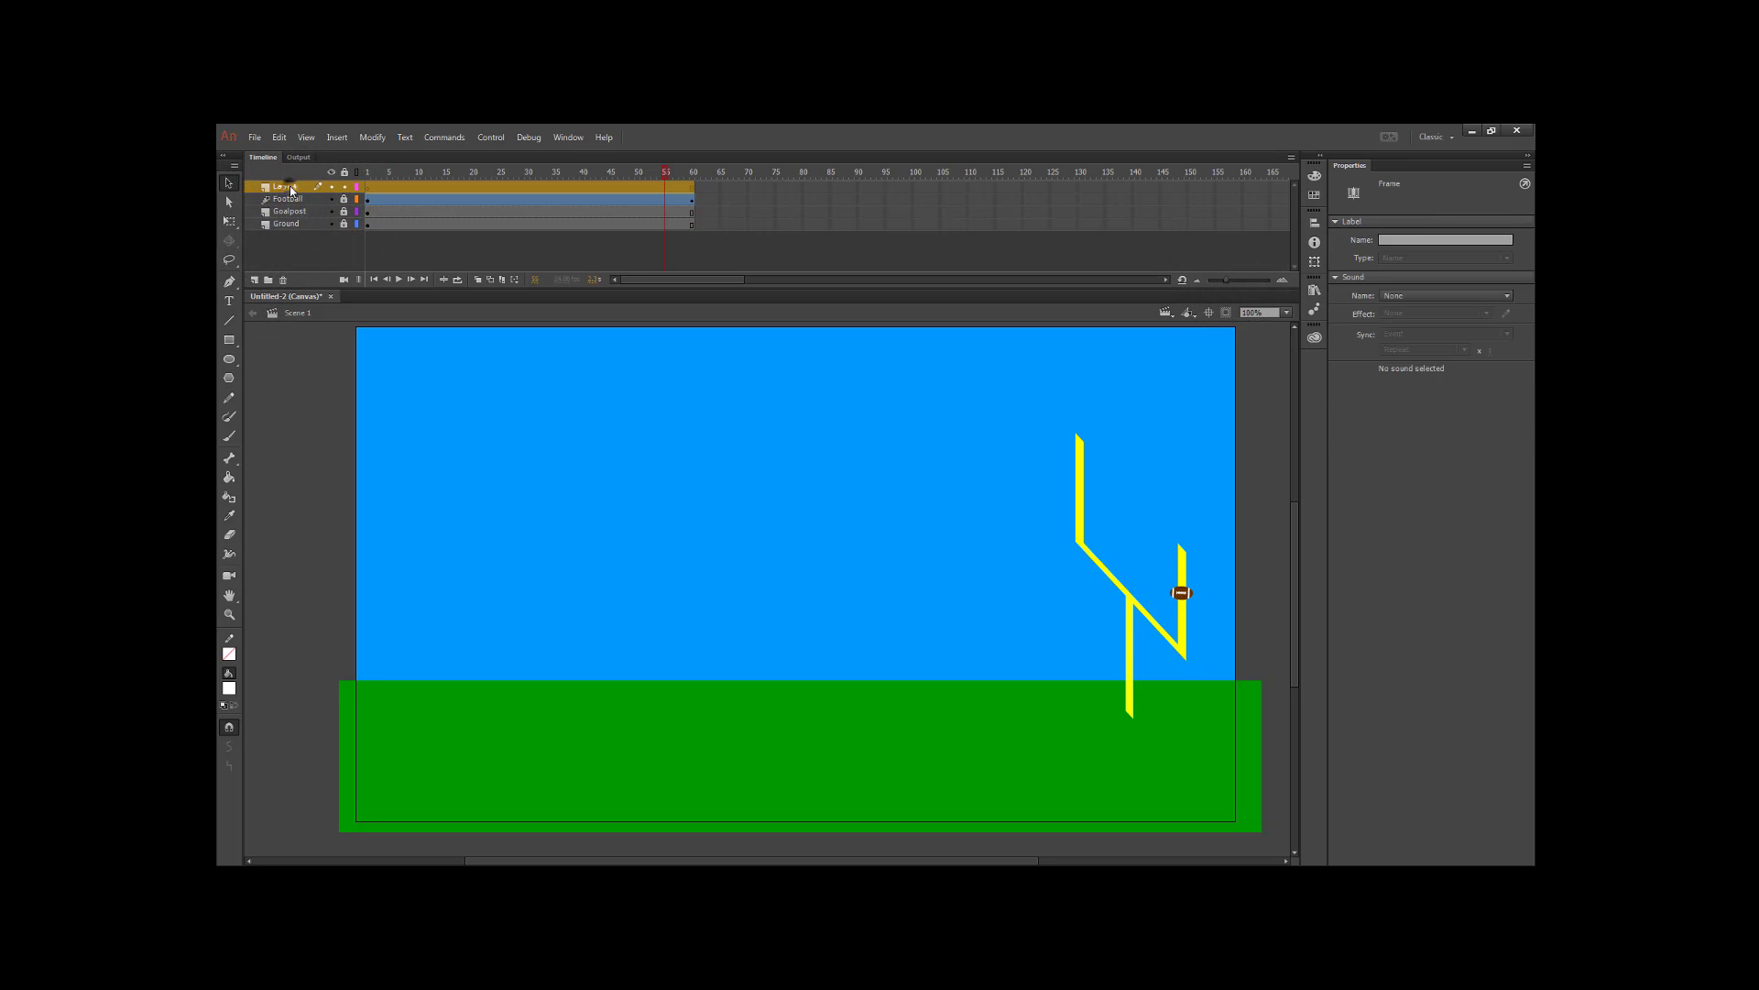
pyautogui.doubleClick(293, 187)
pyautogui.write('Front Goalpost')
# - Paste the copied upright in place on the Front Goalpost layer
pyautogui.click(877, 494)
pyautogui.press('t')
pyautogui.rightClick(956, 484)
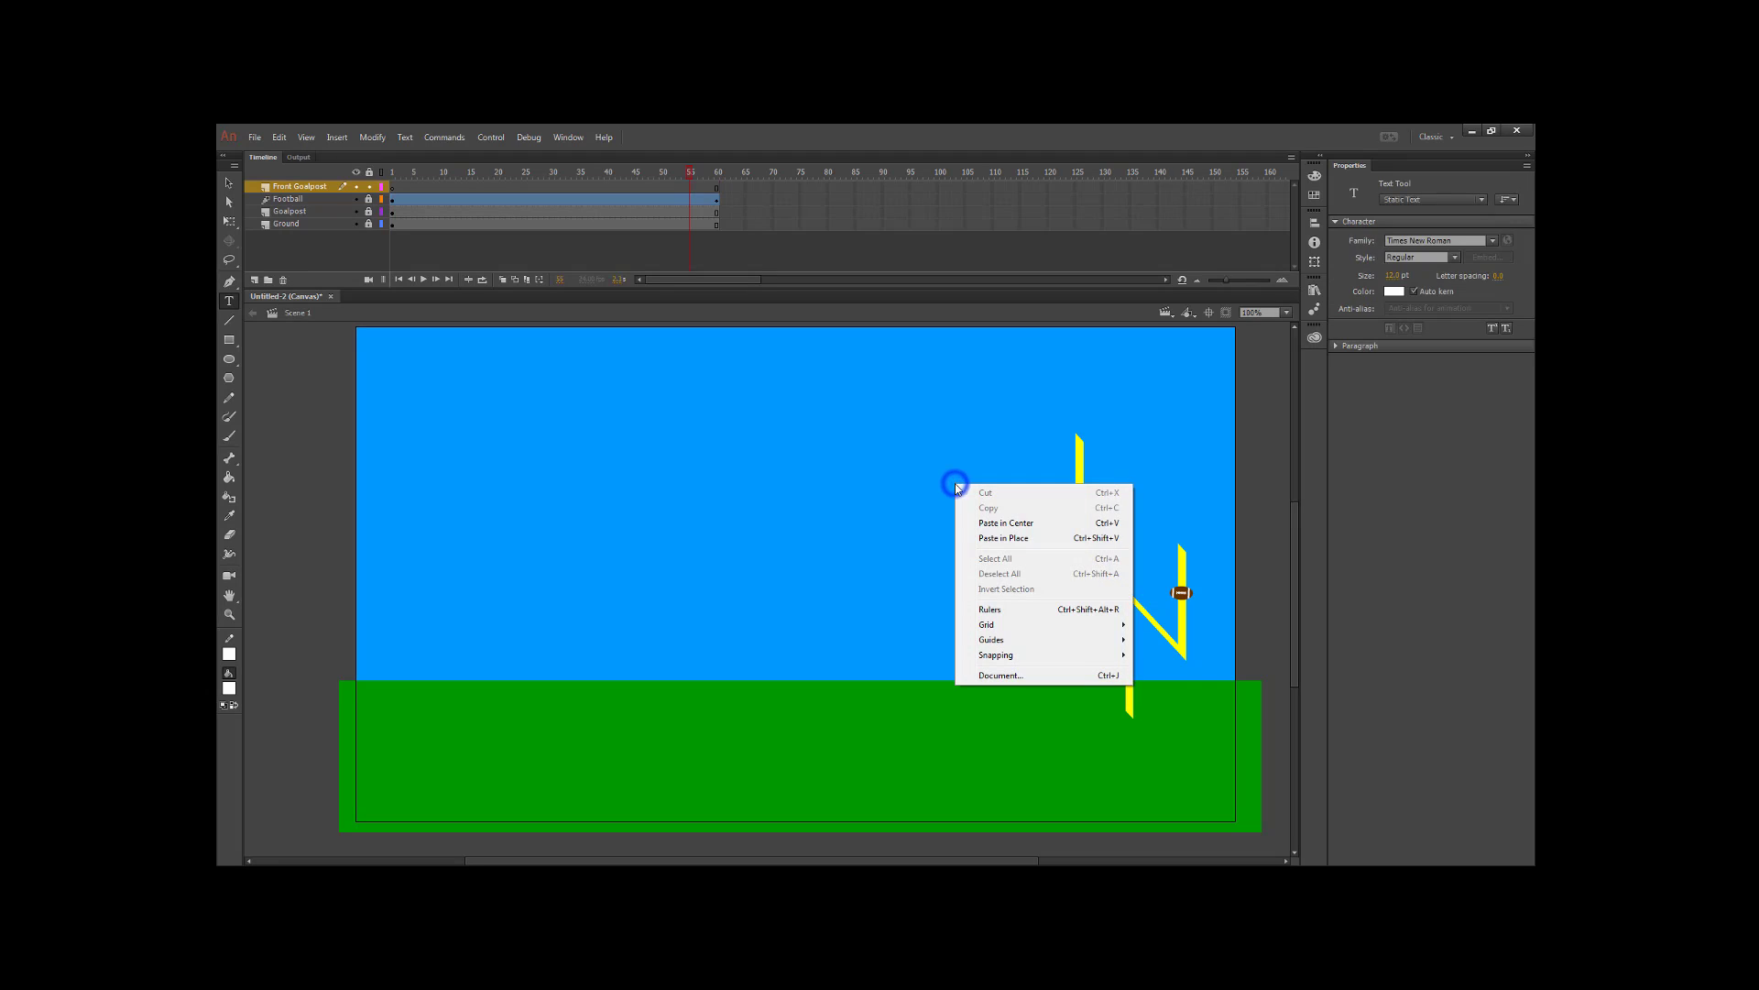
pyautogui.click(1022, 539)
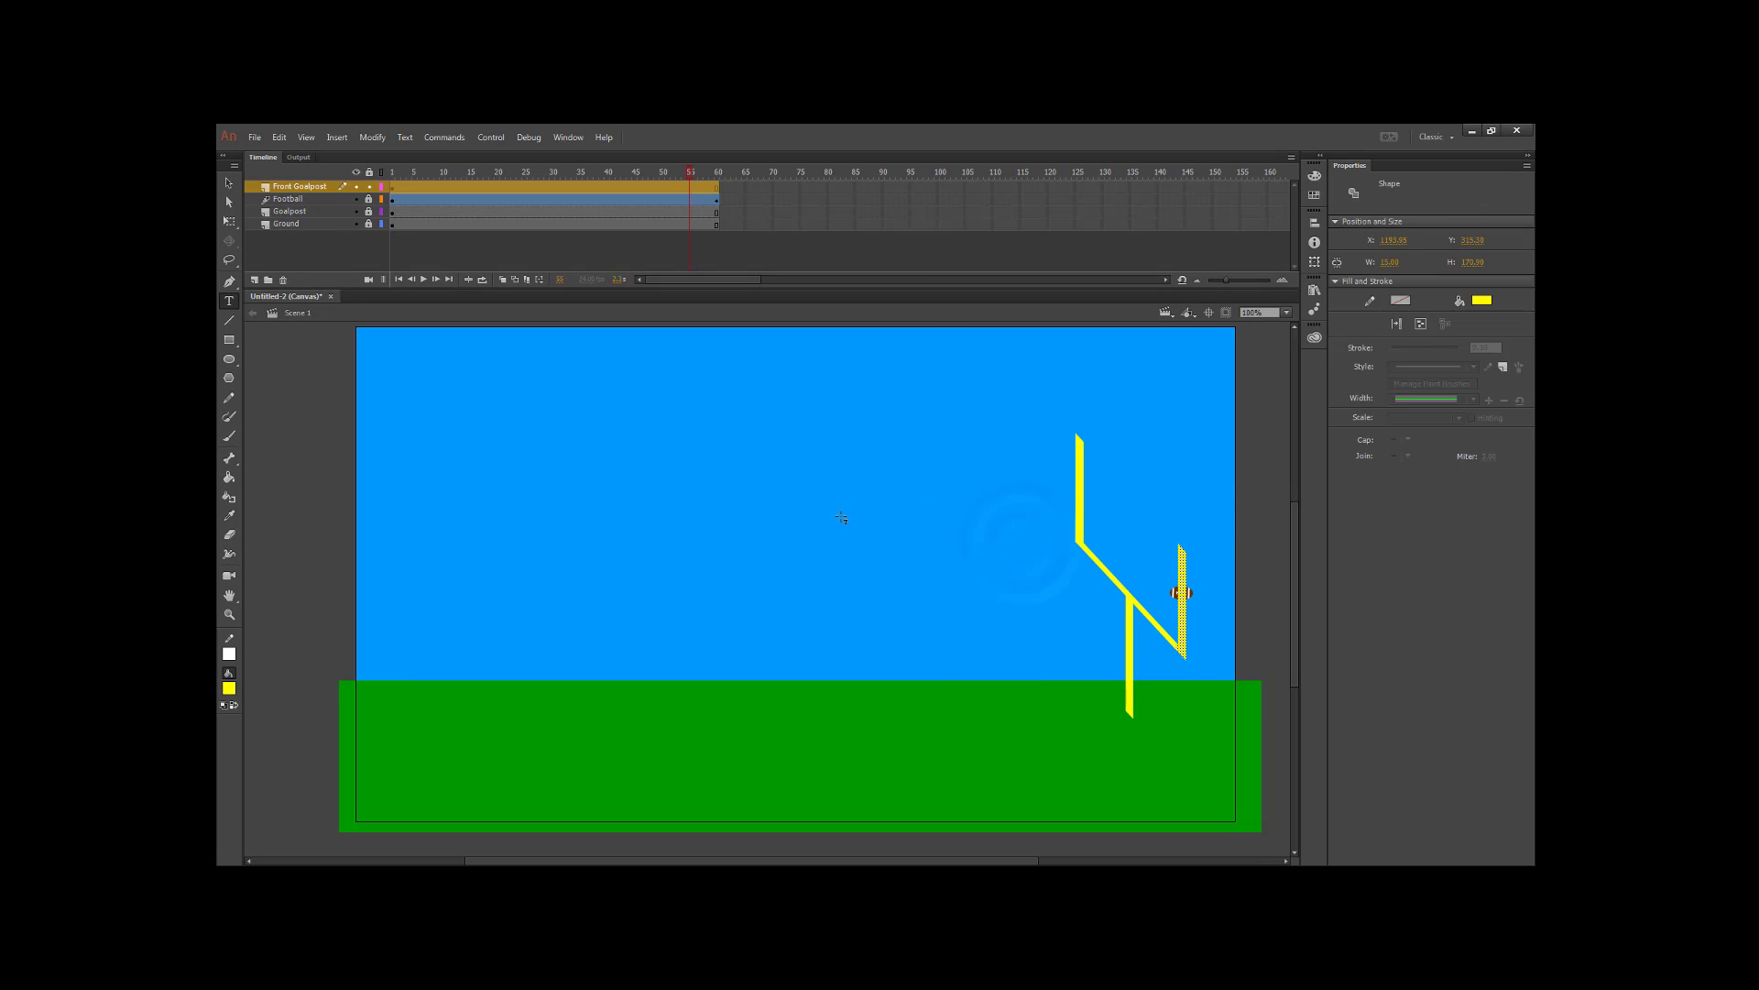
# - Scrub through the animation to check the football passing behind the front upright, and test the movie in the browser
pyautogui.click(289, 203)
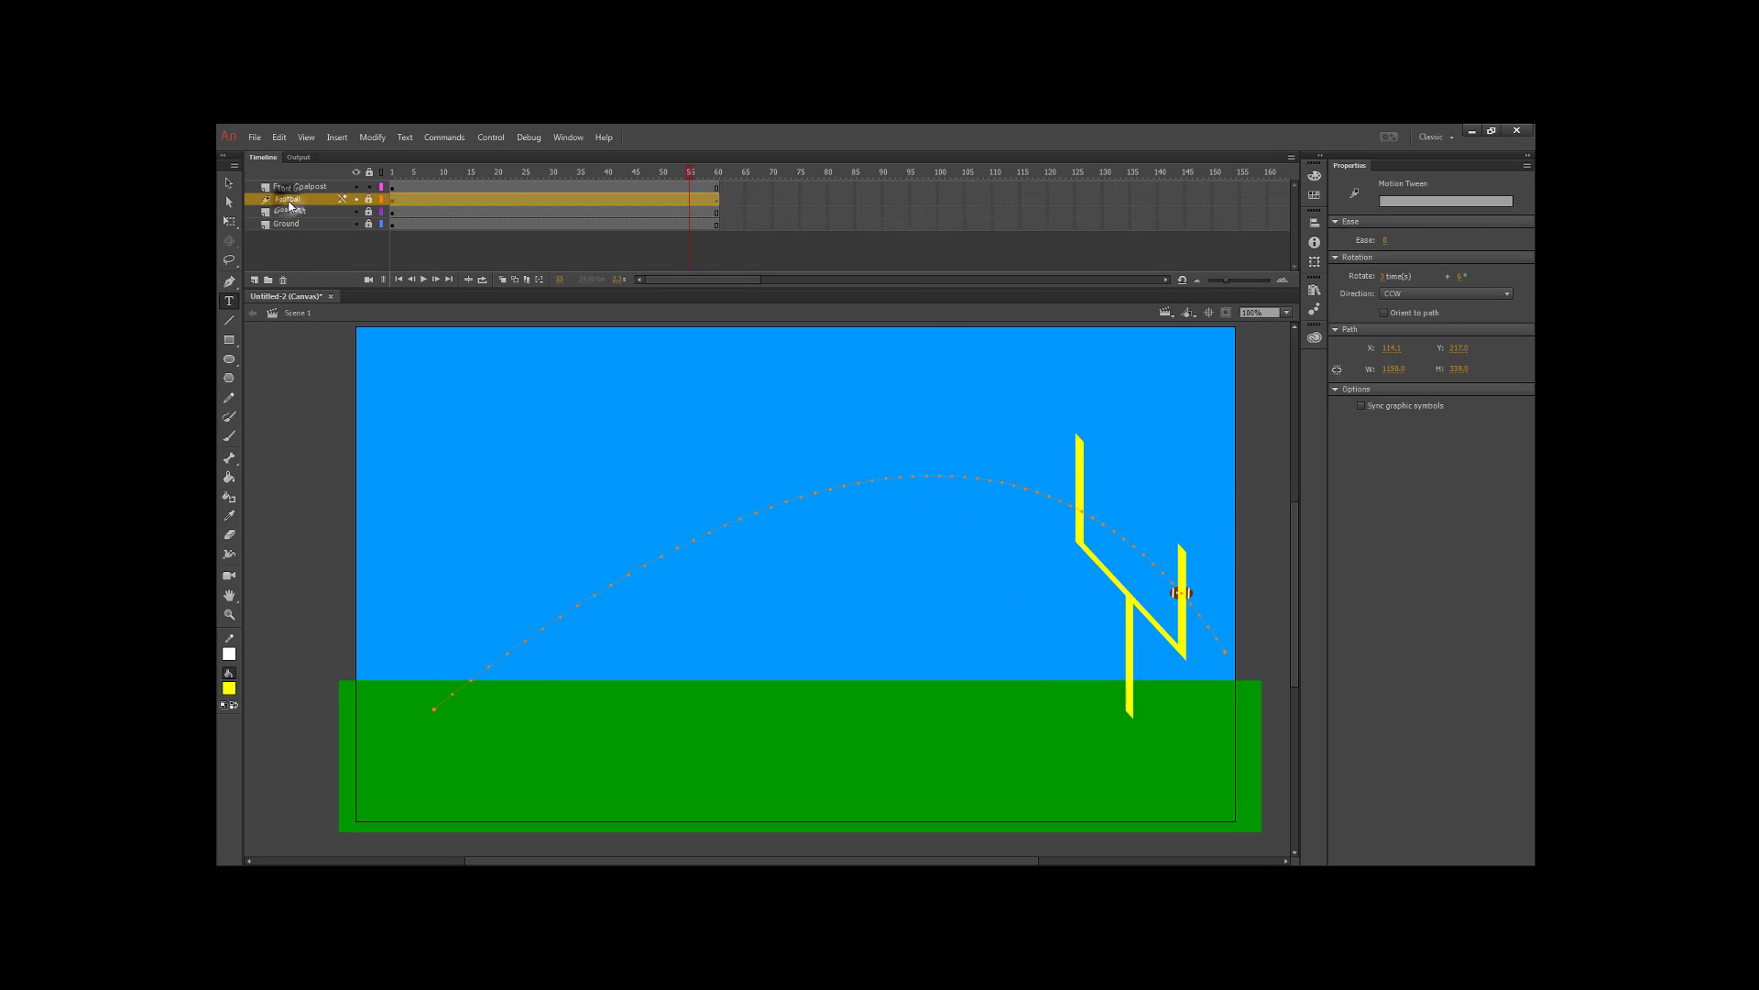
pyautogui.click(689, 174)
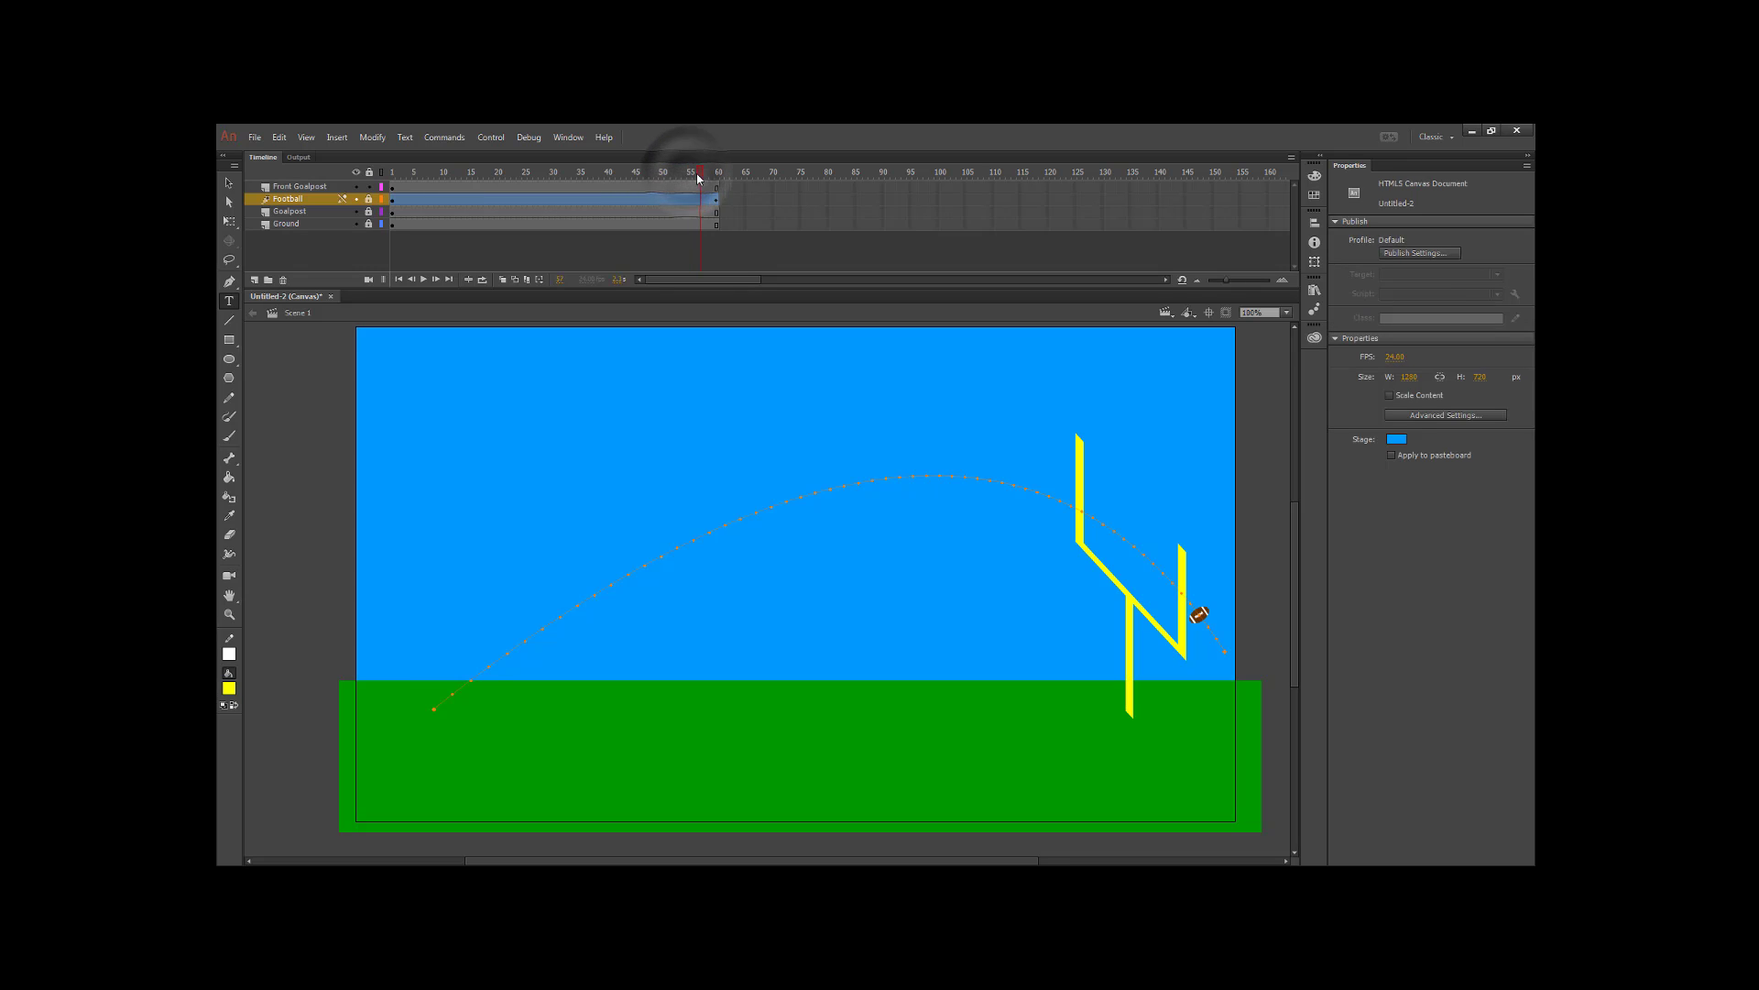
pyautogui.moveTo(691, 173); pyautogui.dragTo(396, 168)
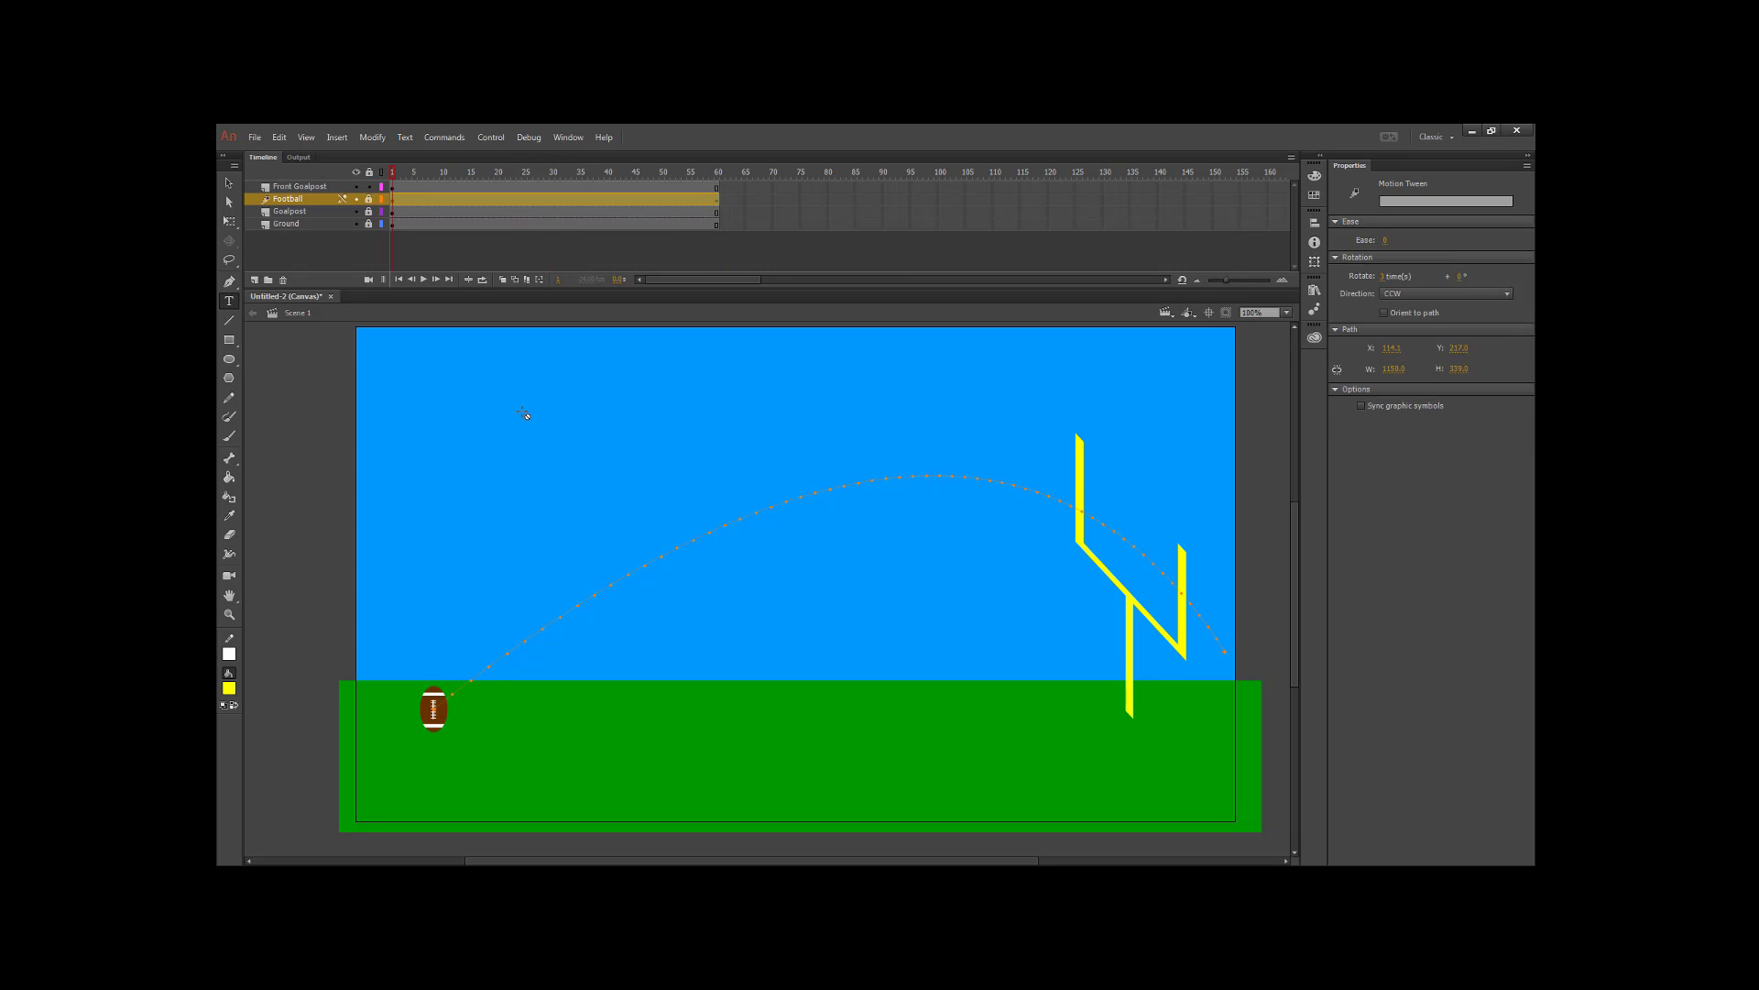
pyautogui.hotkey('ctrl', 'Return')
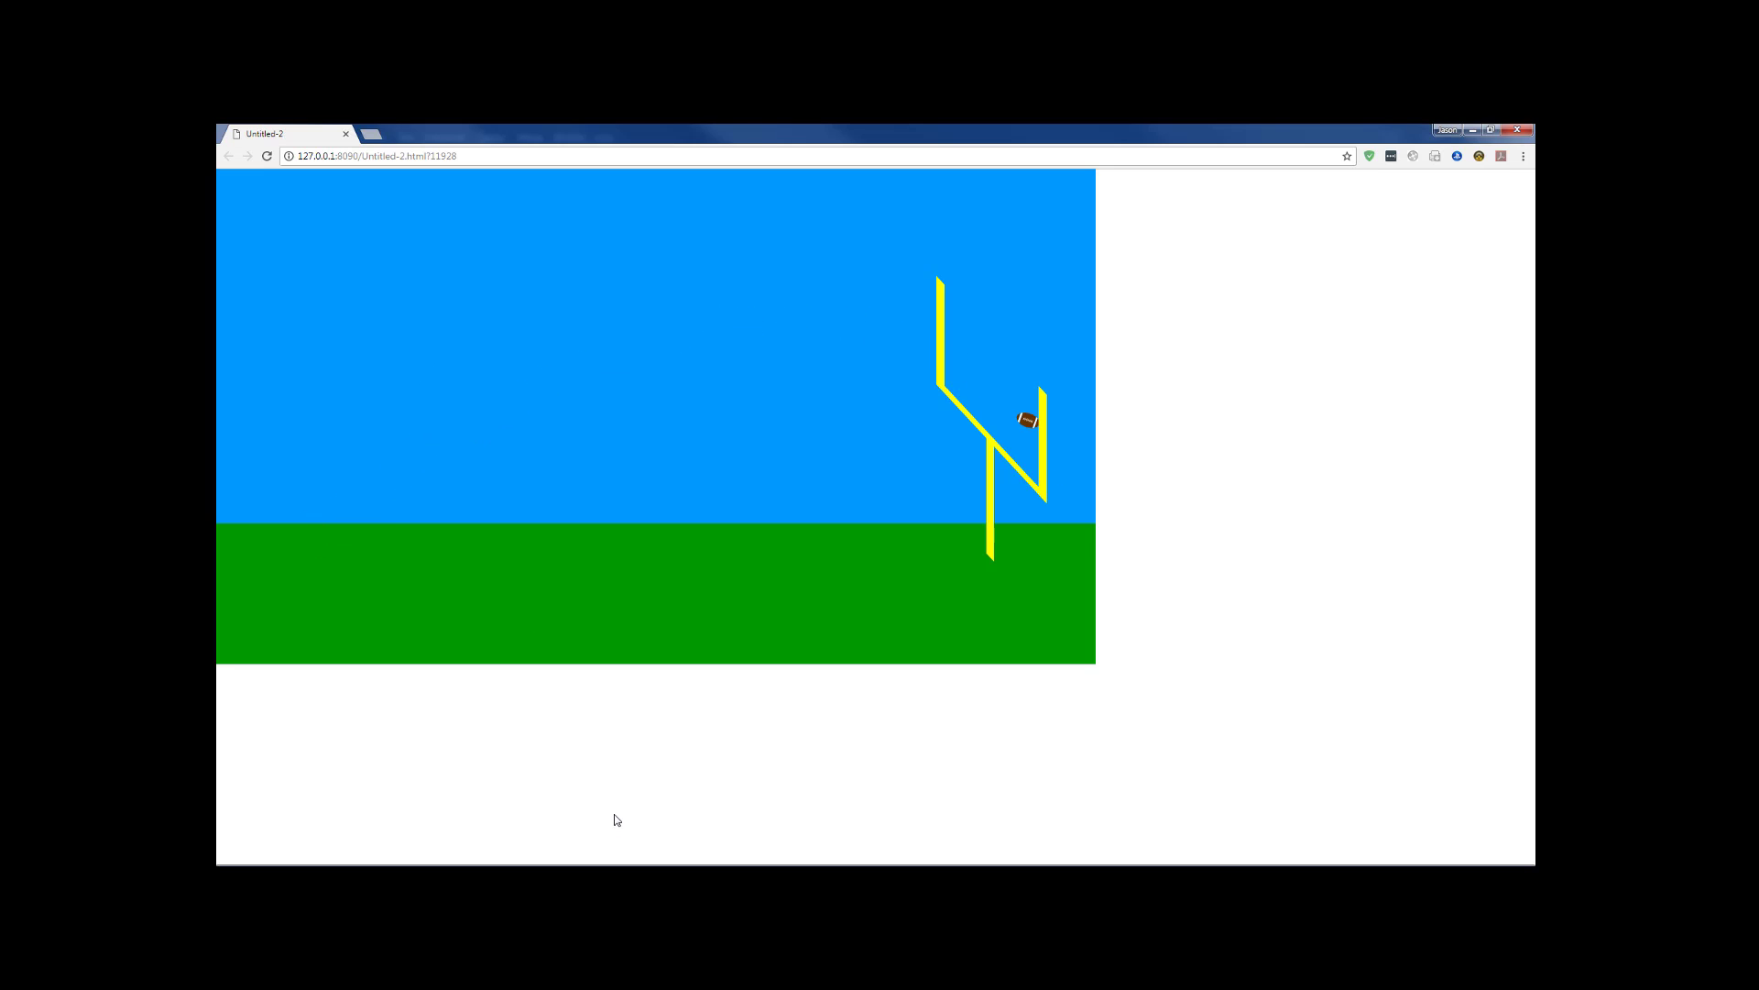
pyautogui.hotkey('alt', 'Tab')
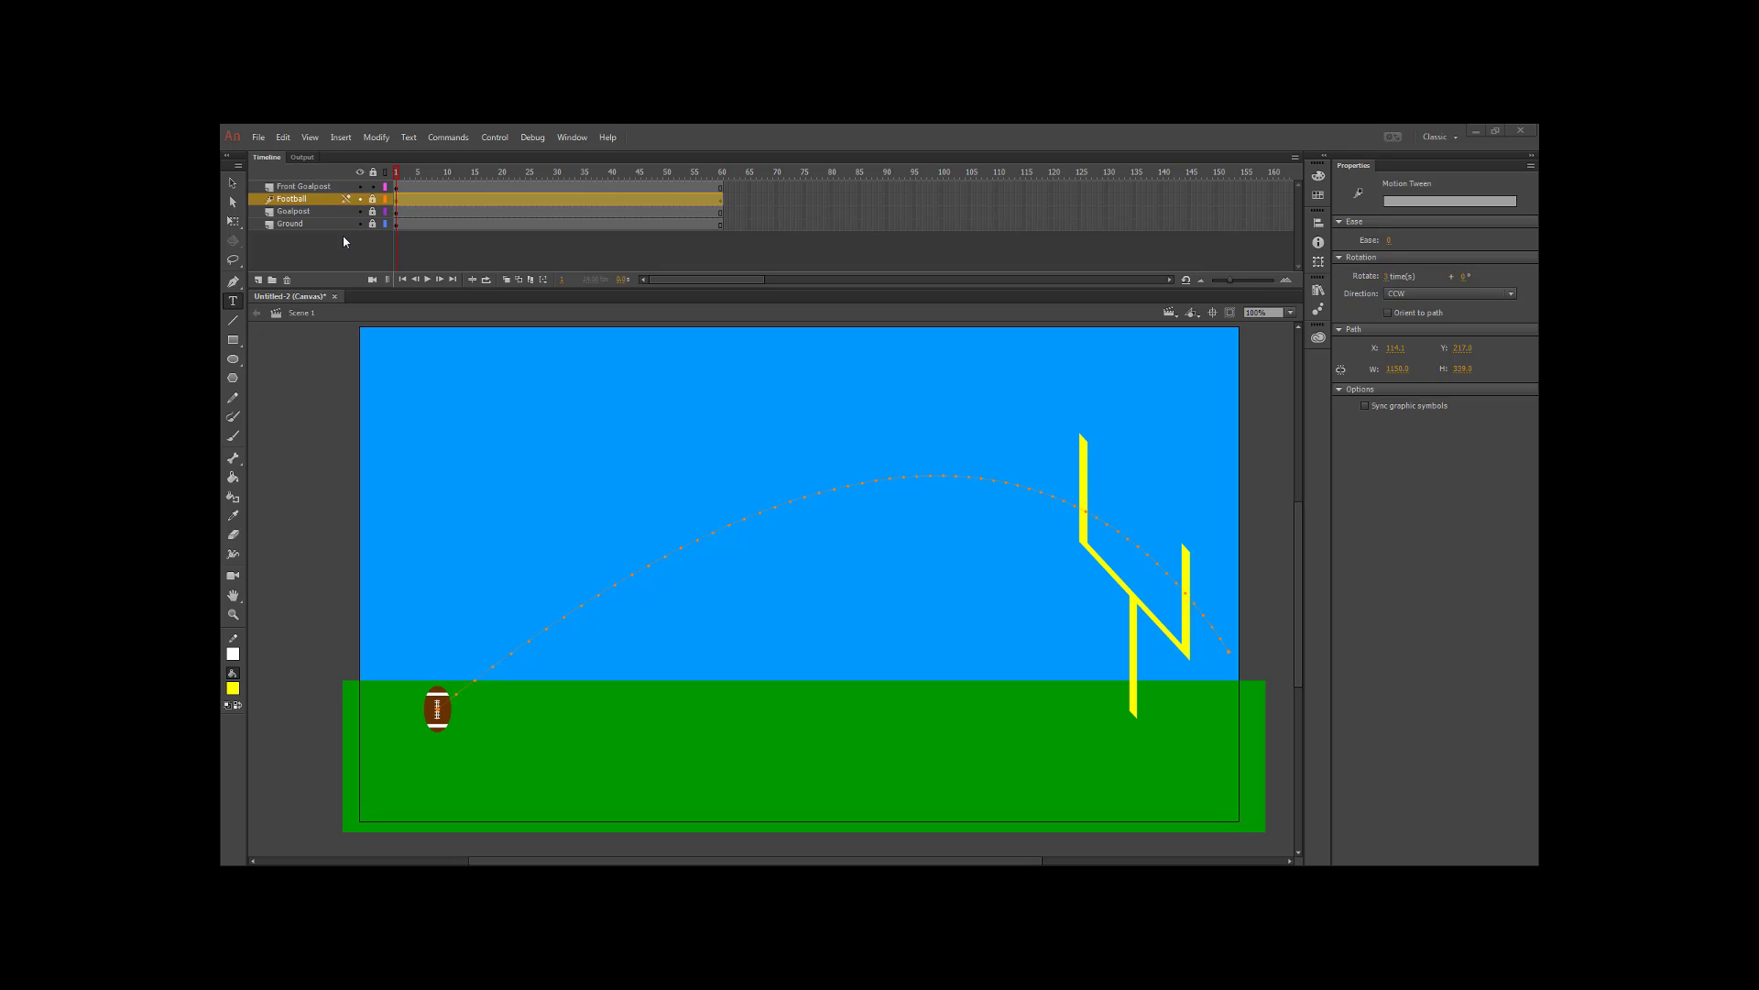
# - Save the document as Football in the Web Design > Animate folder as an Animate Document (*.fla)
pyautogui.click(259, 138)
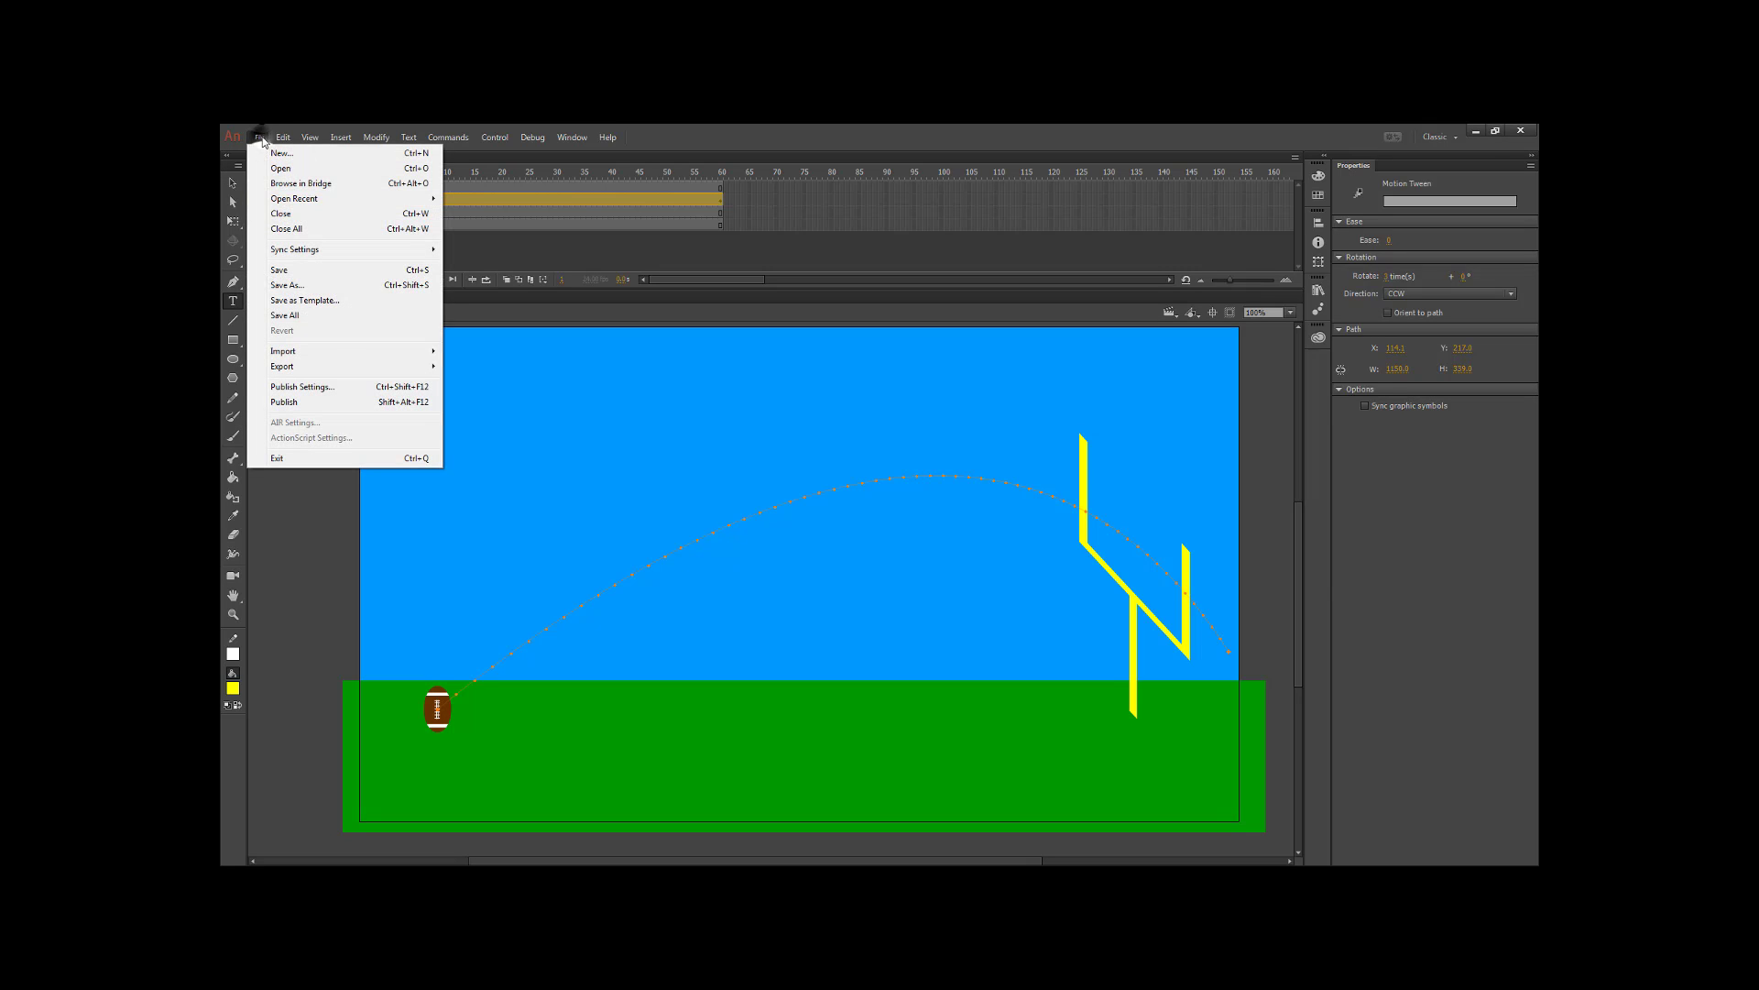
pyautogui.click(275, 305)
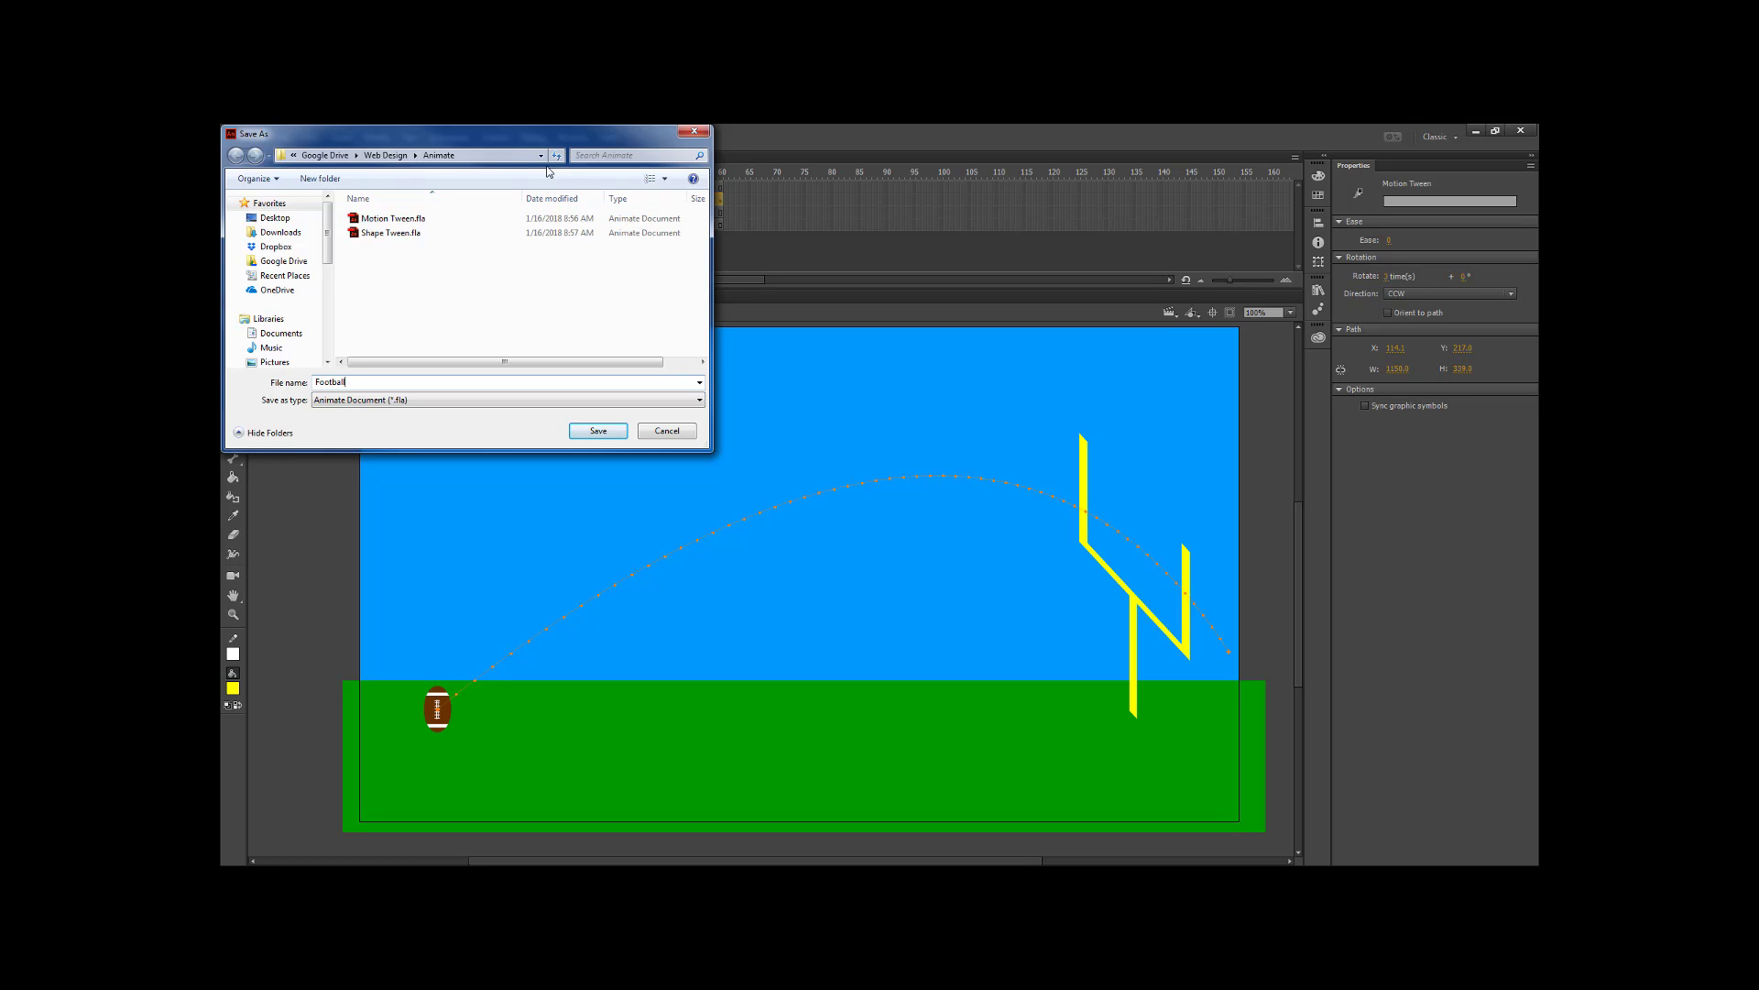
pyautogui.click(407, 156)
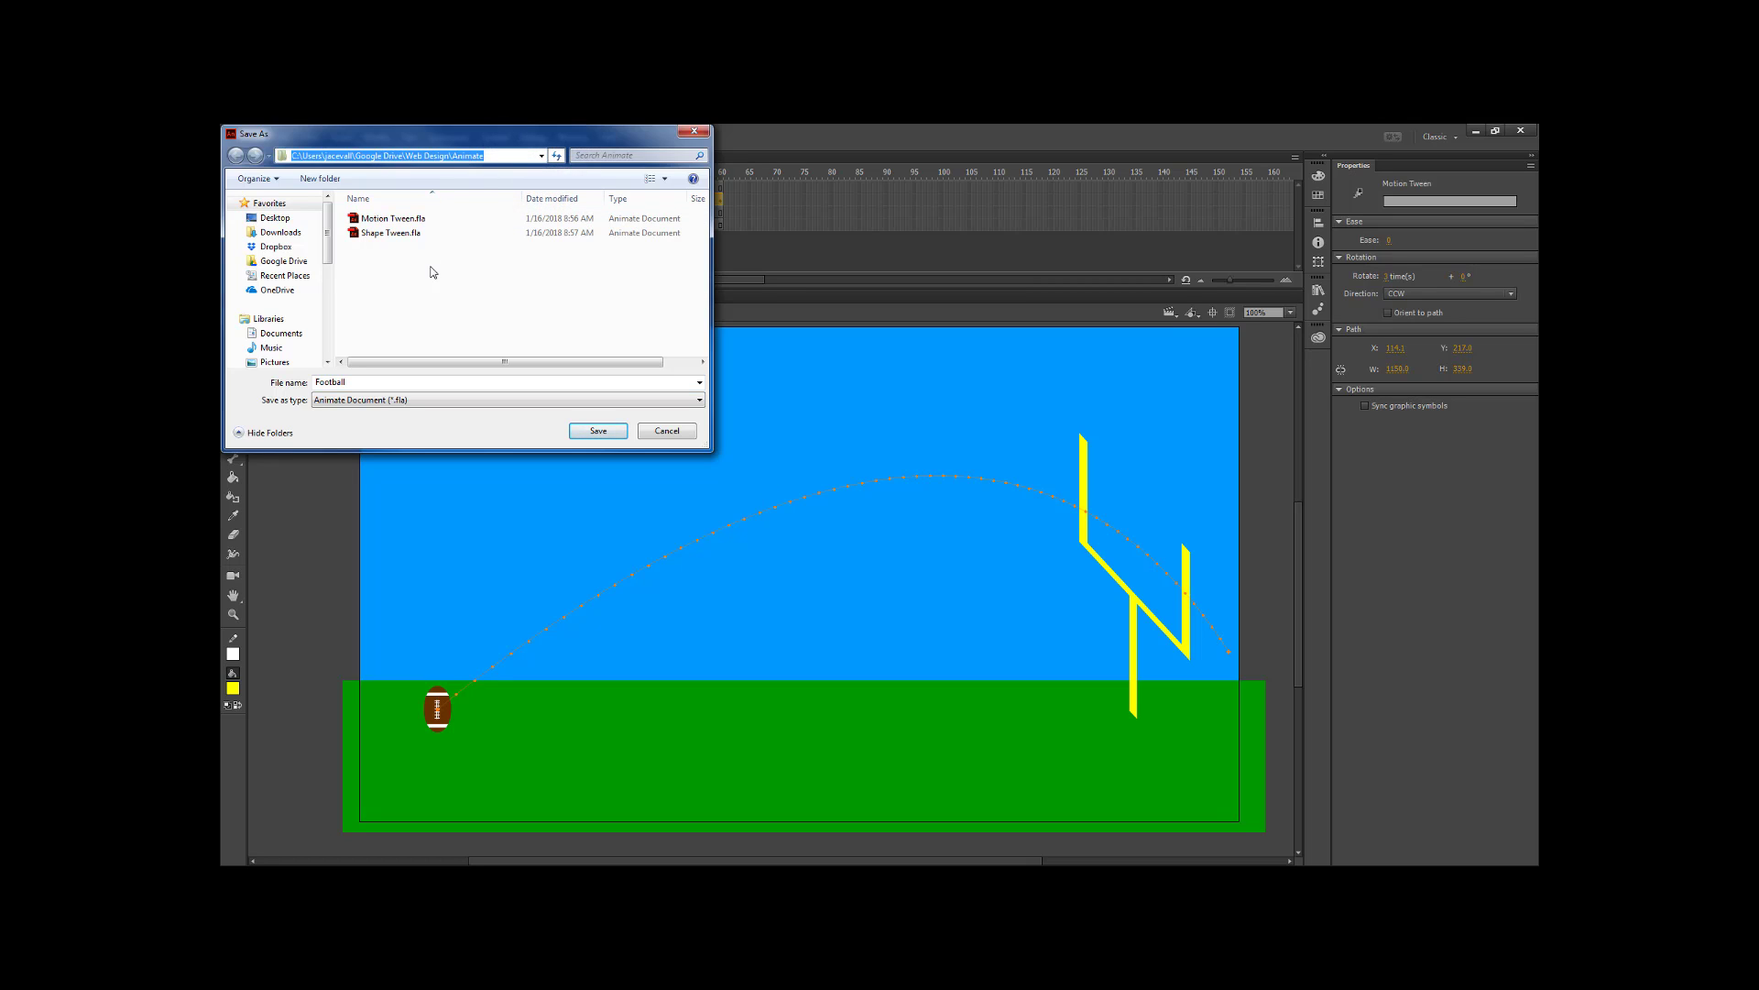
pyautogui.click(597, 436)
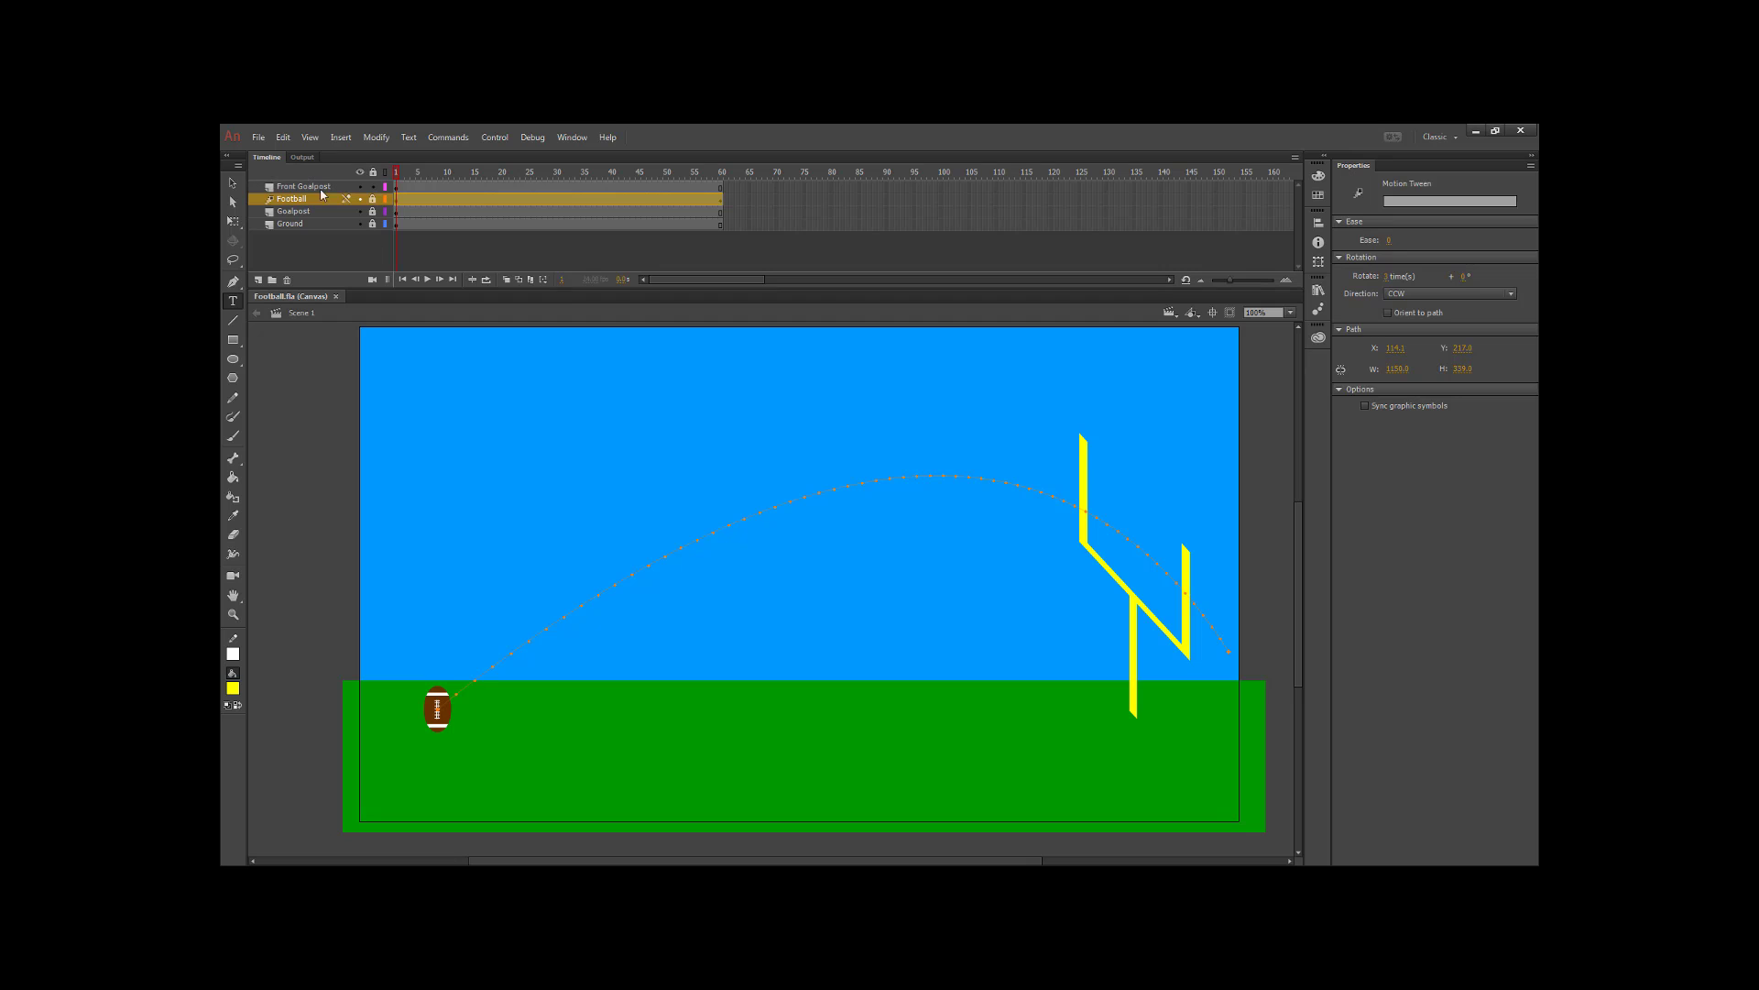
# - Set the publish output to Football.js in the Website > Animate folder
pyautogui.click(259, 138)
pyautogui.click(416, 388)
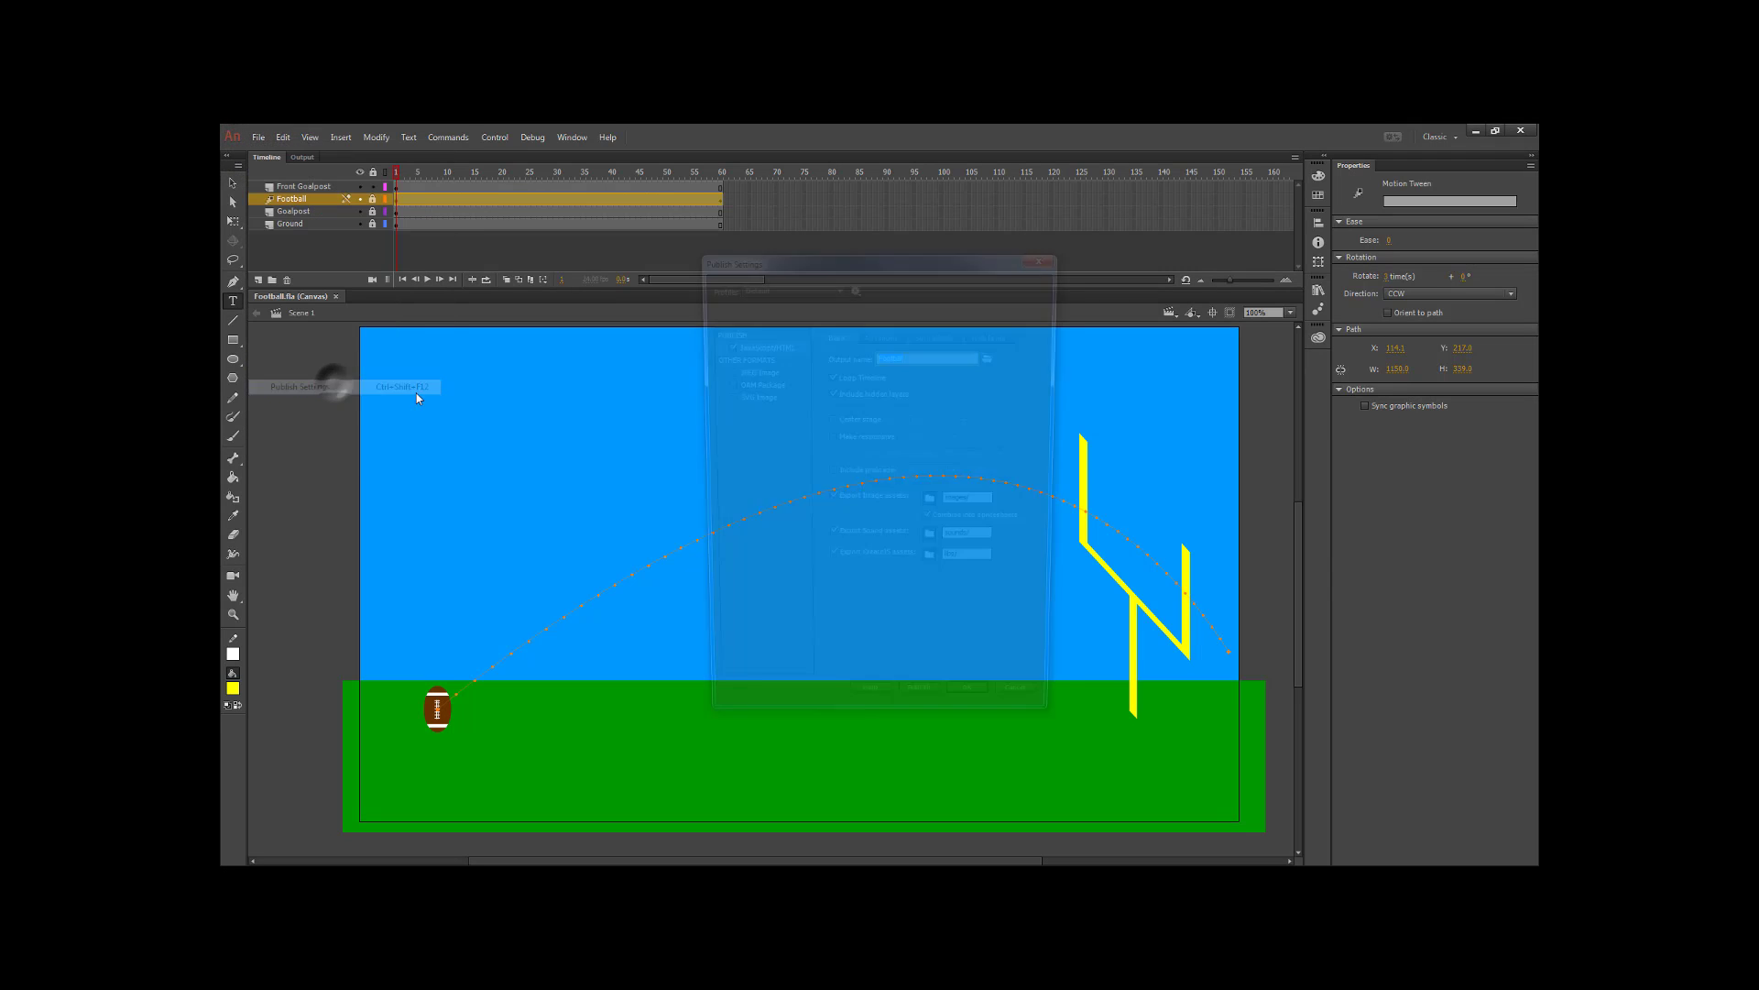
pyautogui.click(994, 356)
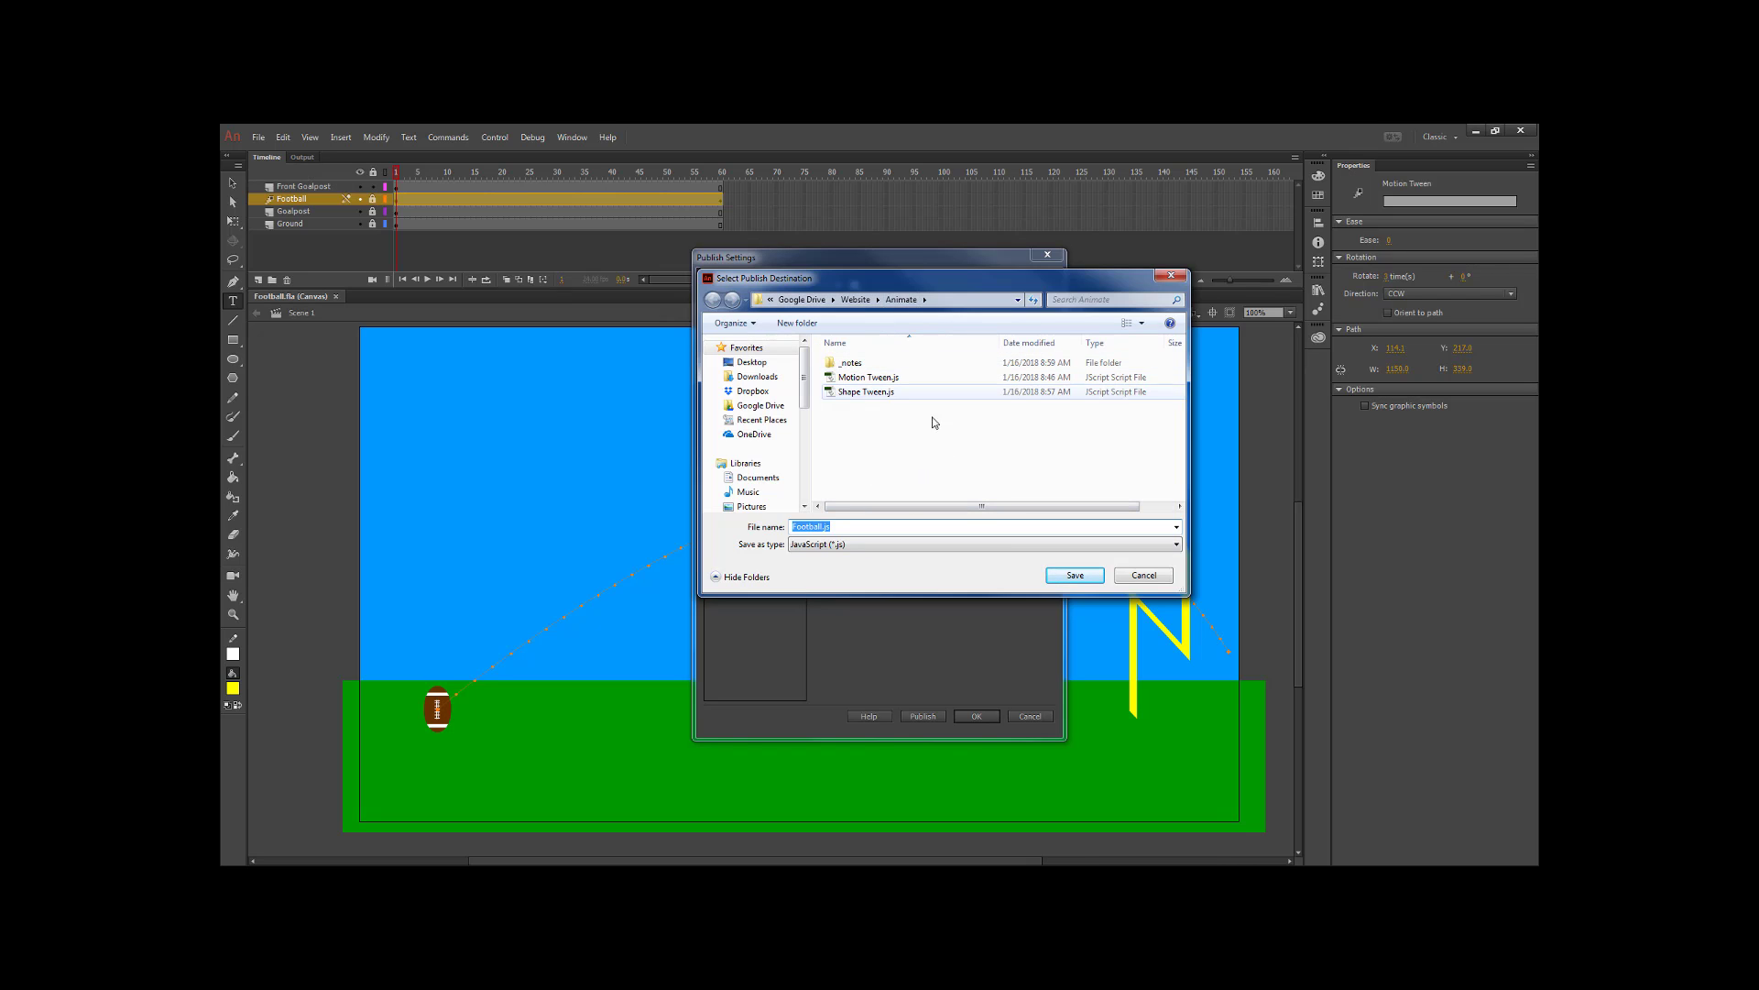
pyautogui.click(1076, 576)
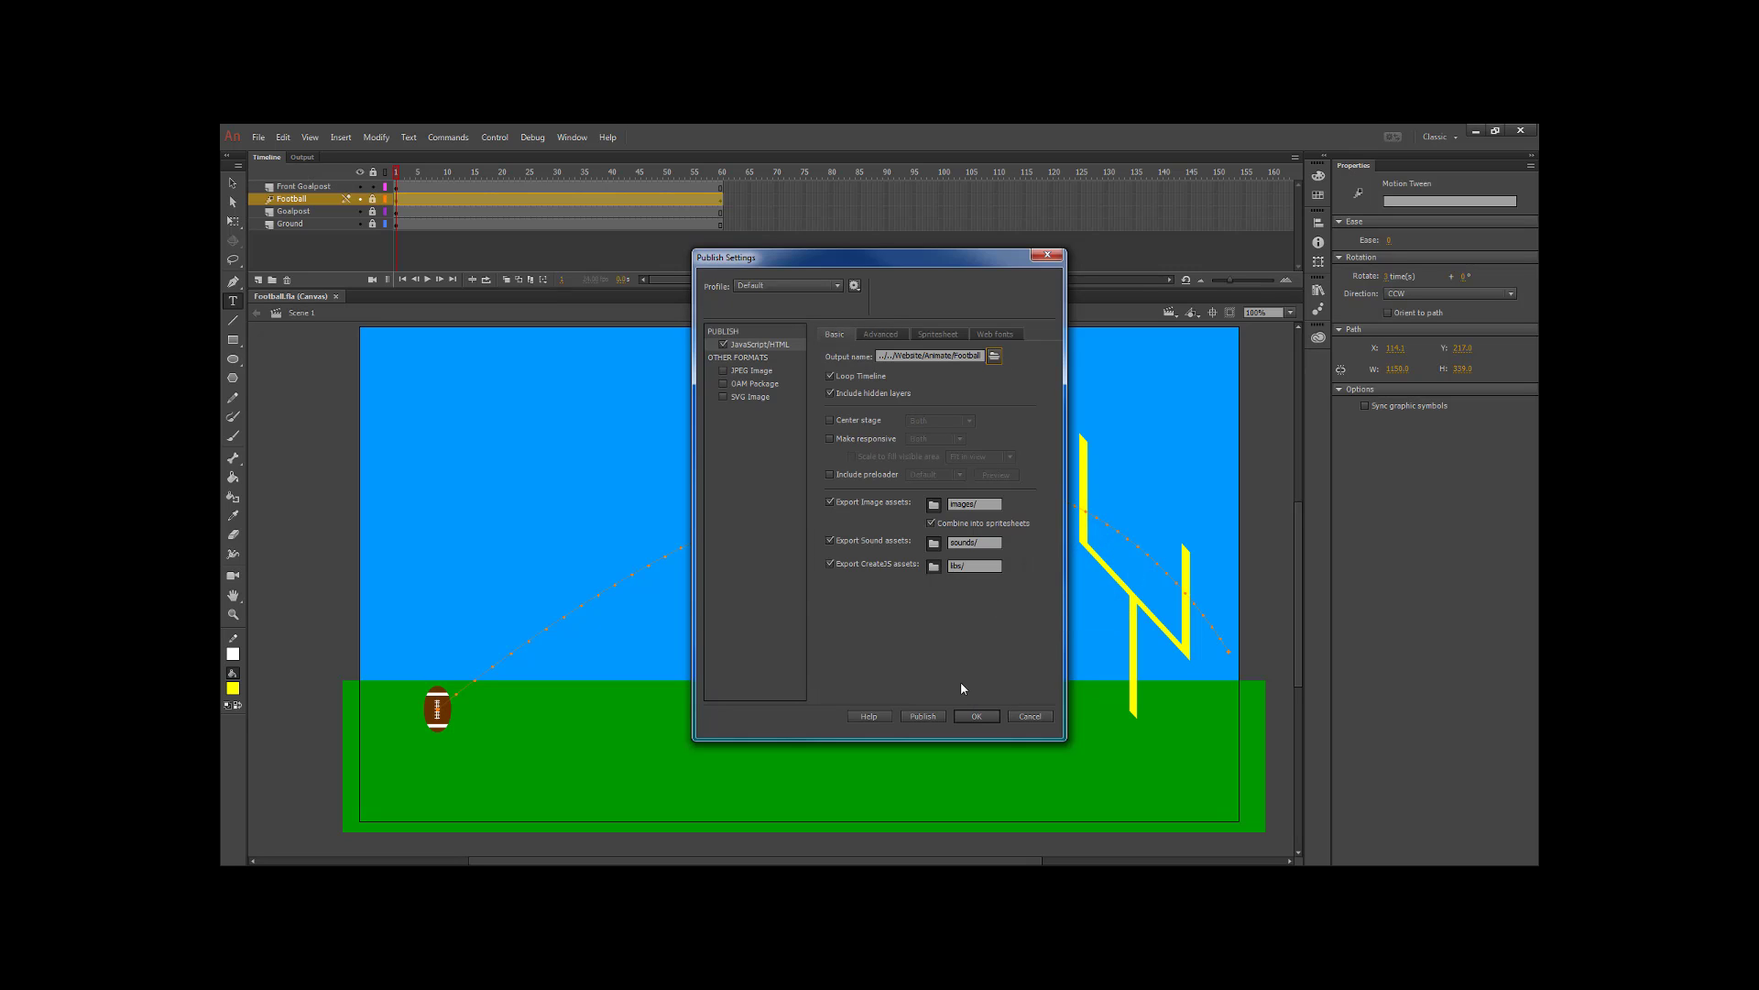
# - Publish the document with these settings, and quit Animate with the changes to Football.fla saved
pyautogui.click(922, 715)
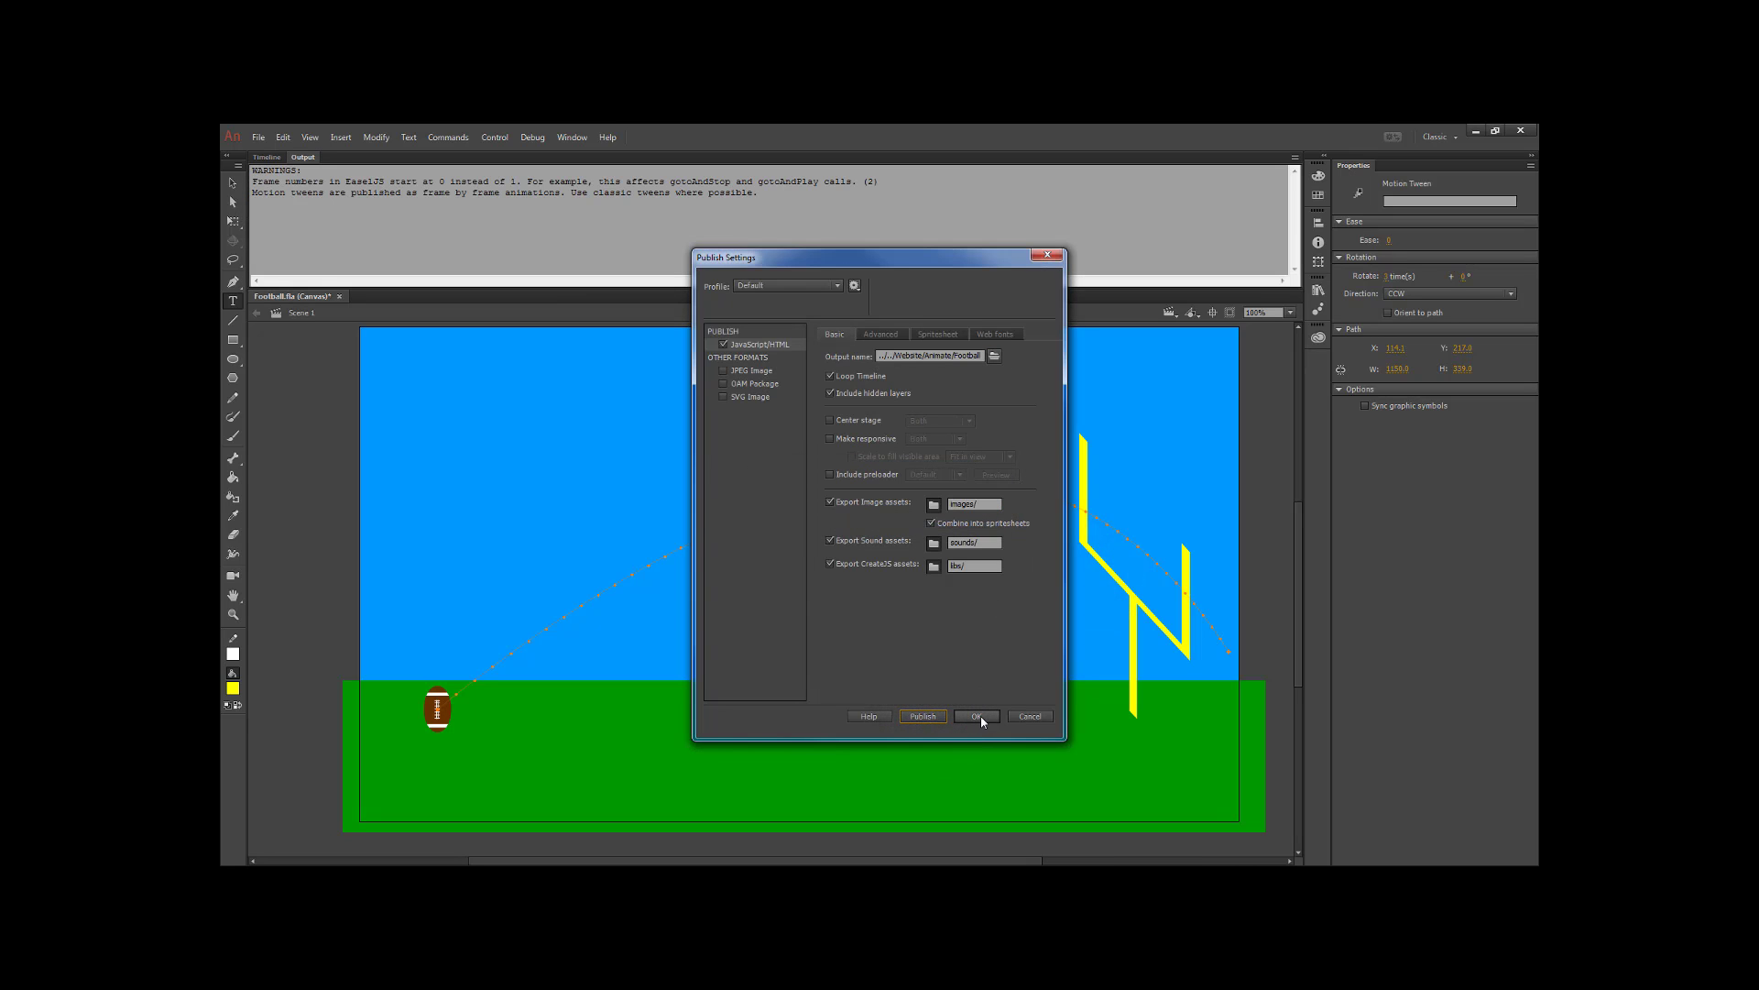
pyautogui.click(977, 716)
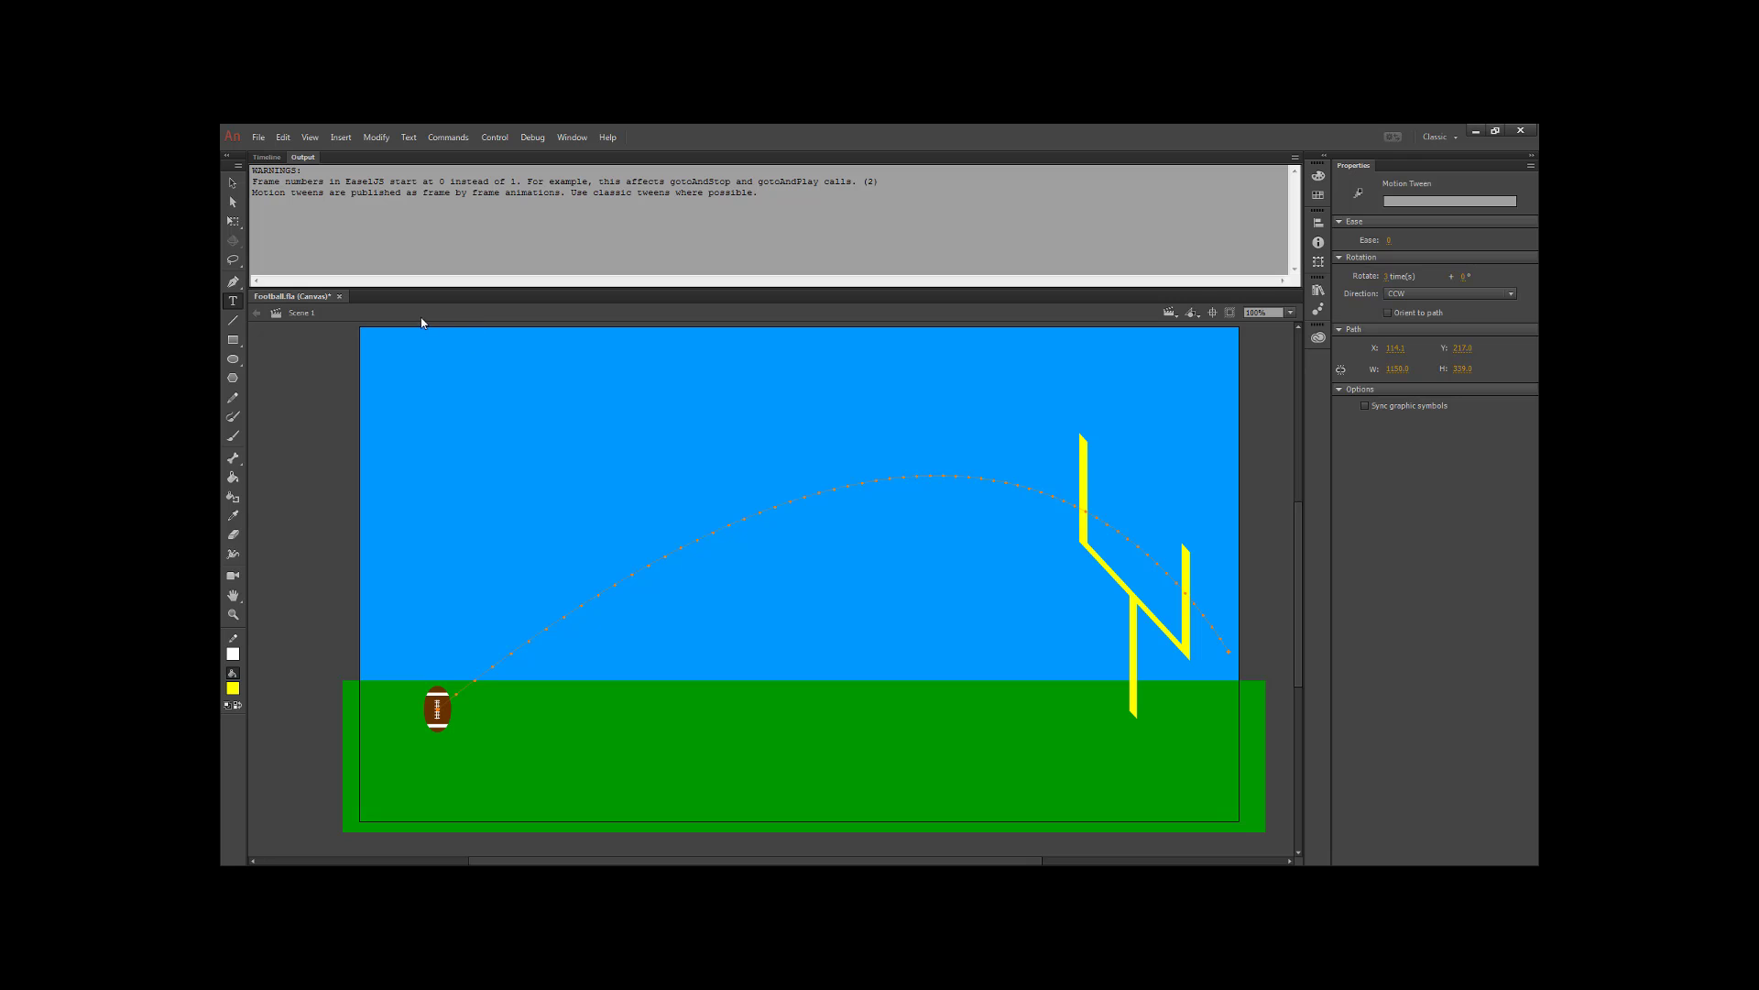
pyautogui.doubleClick(238, 141)
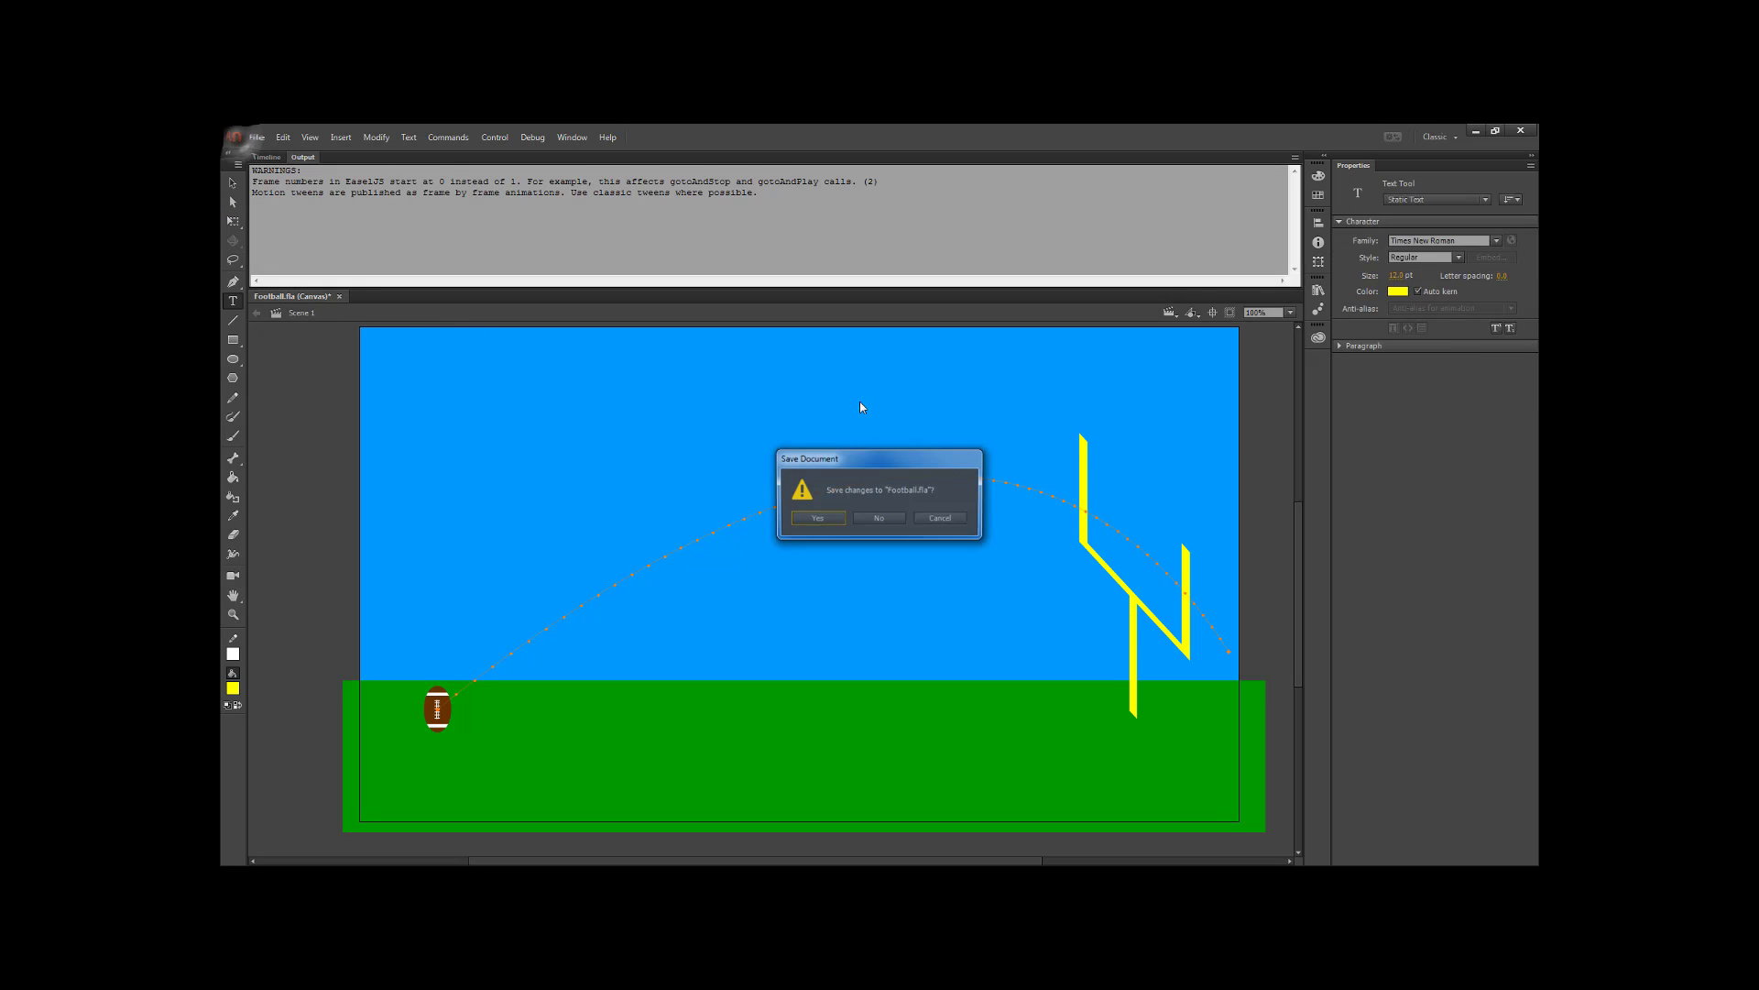
pyautogui.click(818, 518)
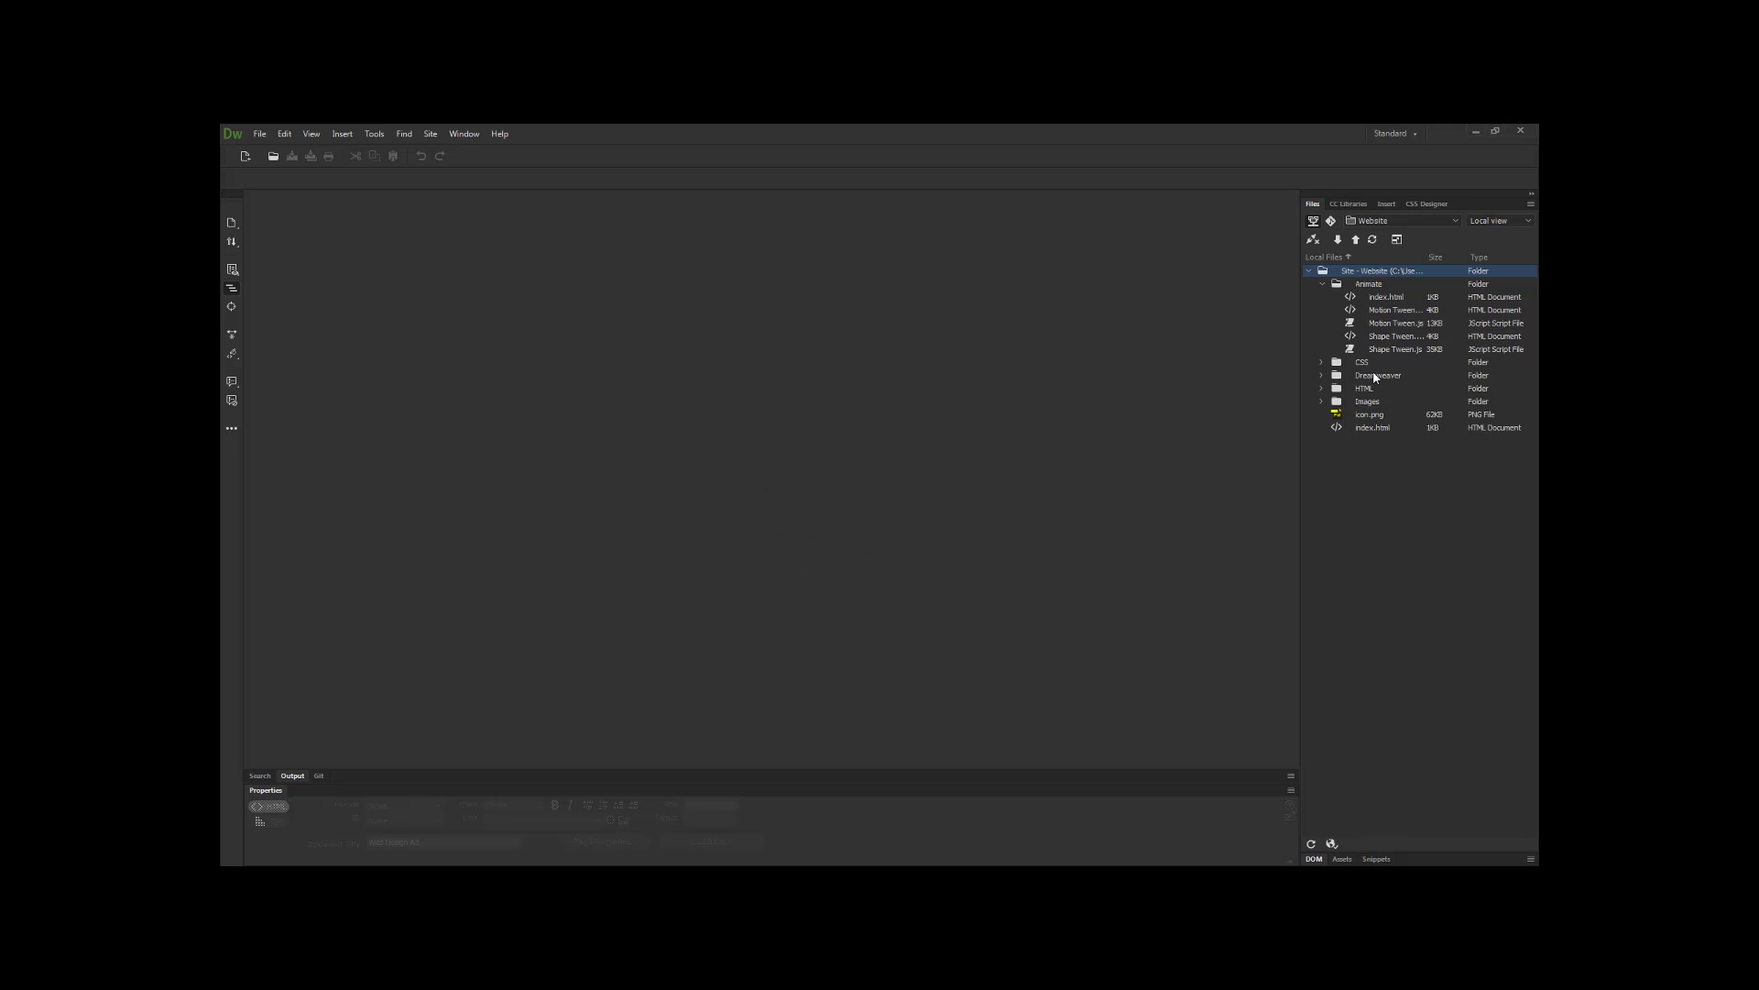
# - In Dreamweaver, refresh the Animate folder, open its index.html, and add a link to Football.html in a new paragraph below Shape Tween
pyautogui.click(1370, 285)
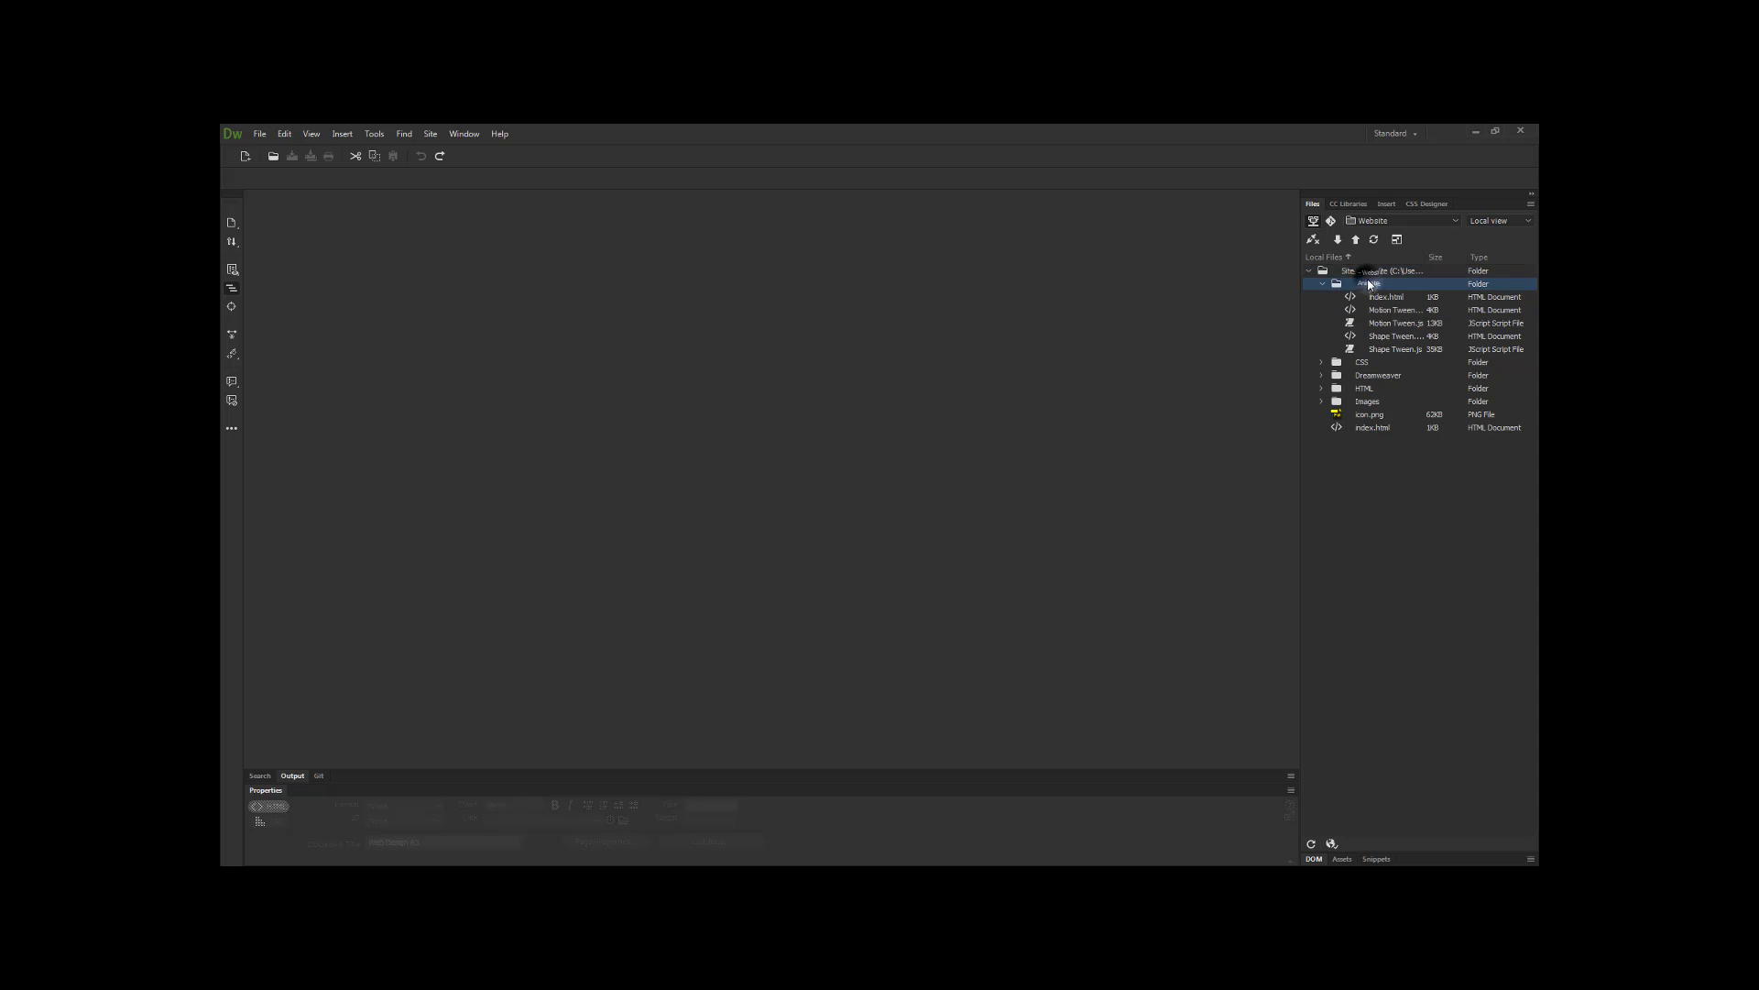
pyautogui.click(1313, 843)
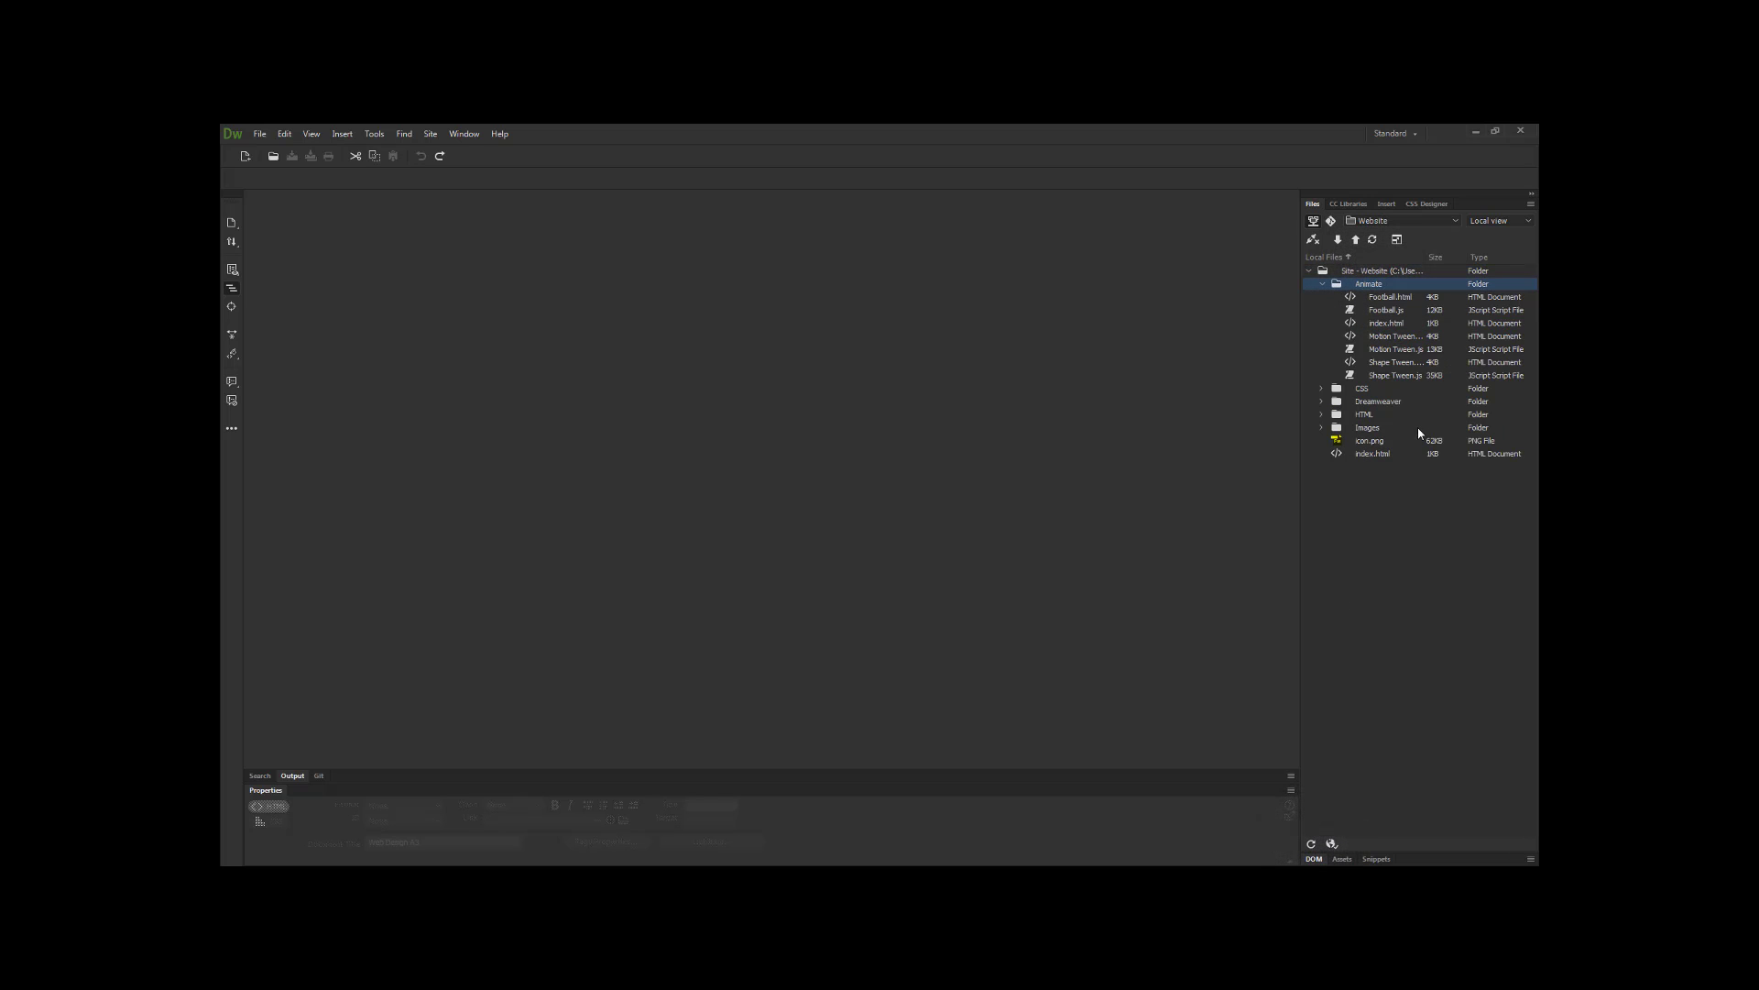
pyautogui.doubleClick(1395, 323)
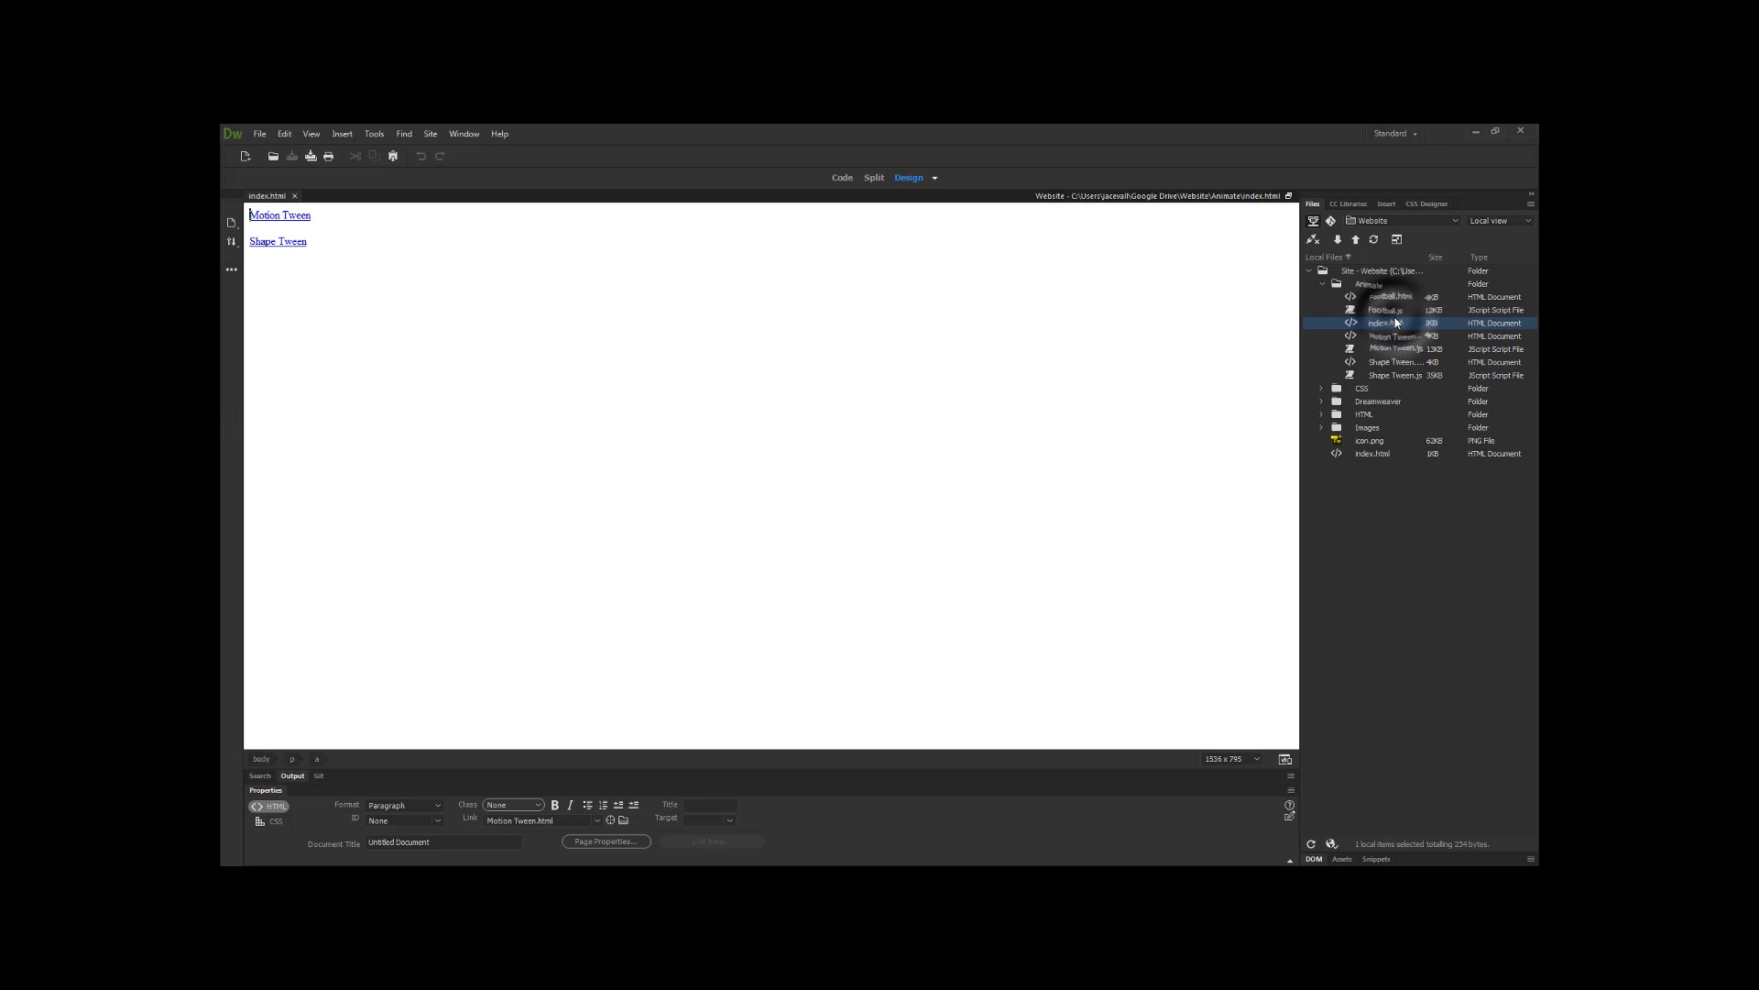
pyautogui.press('Return')
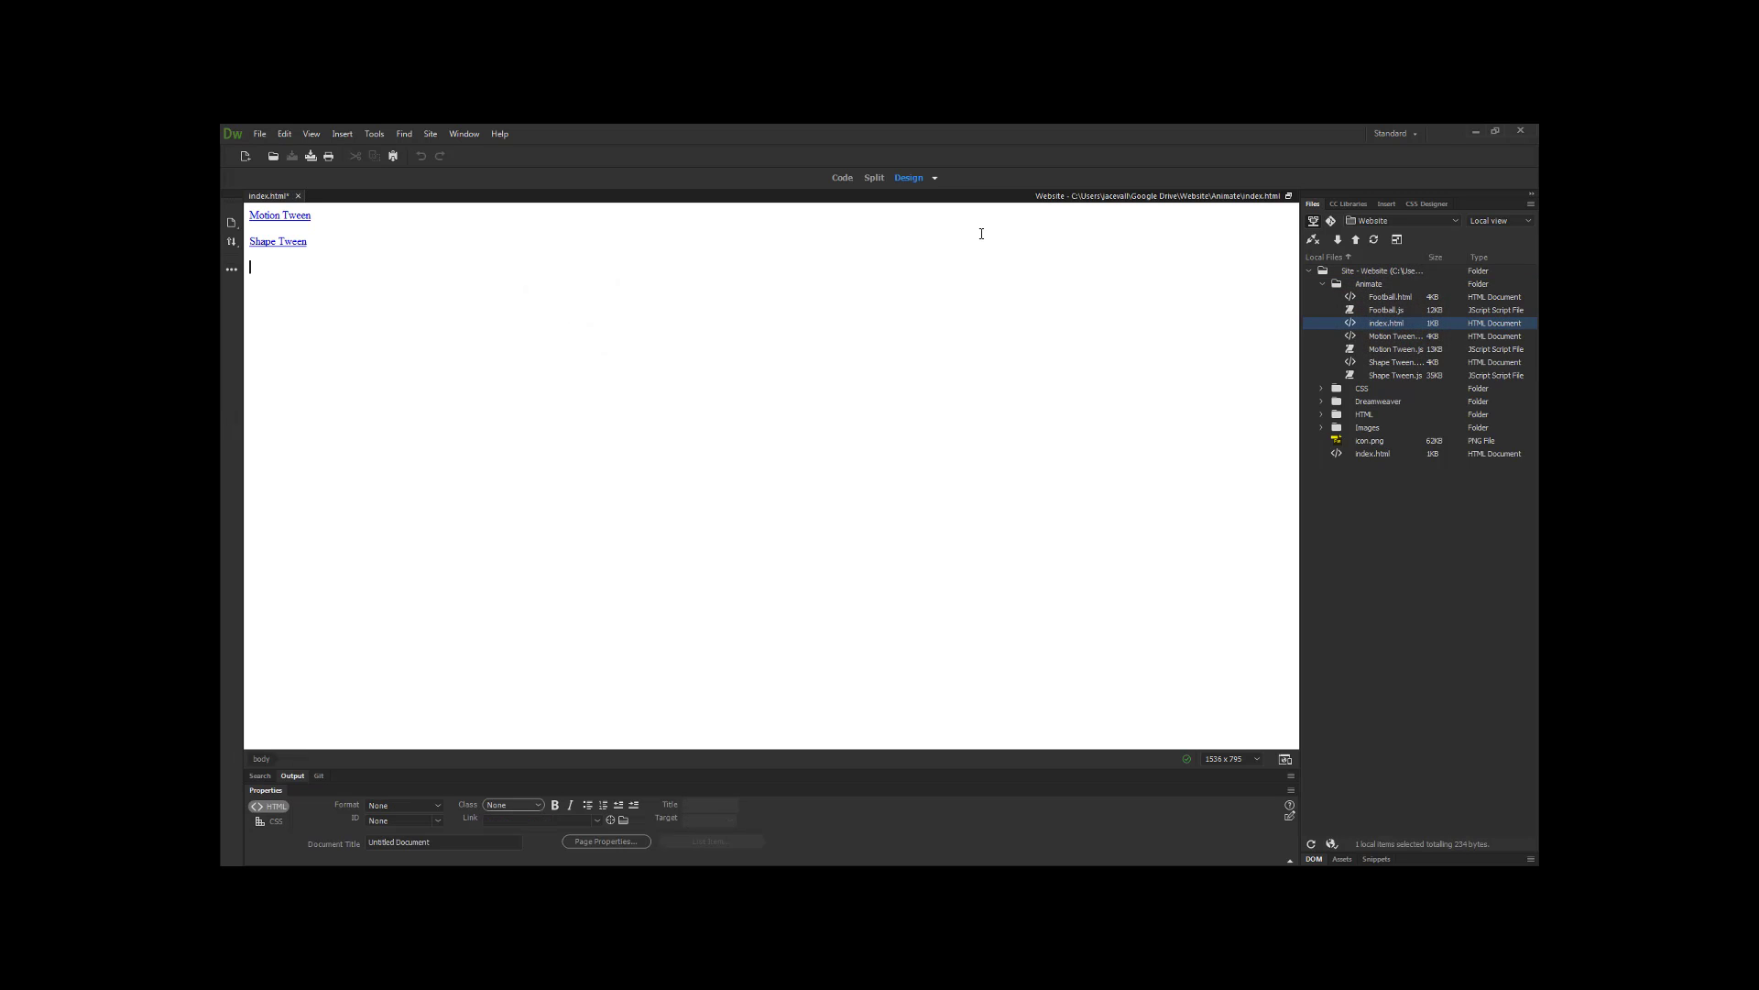
pyautogui.moveTo(1383, 296); pyautogui.dragTo(320, 283)
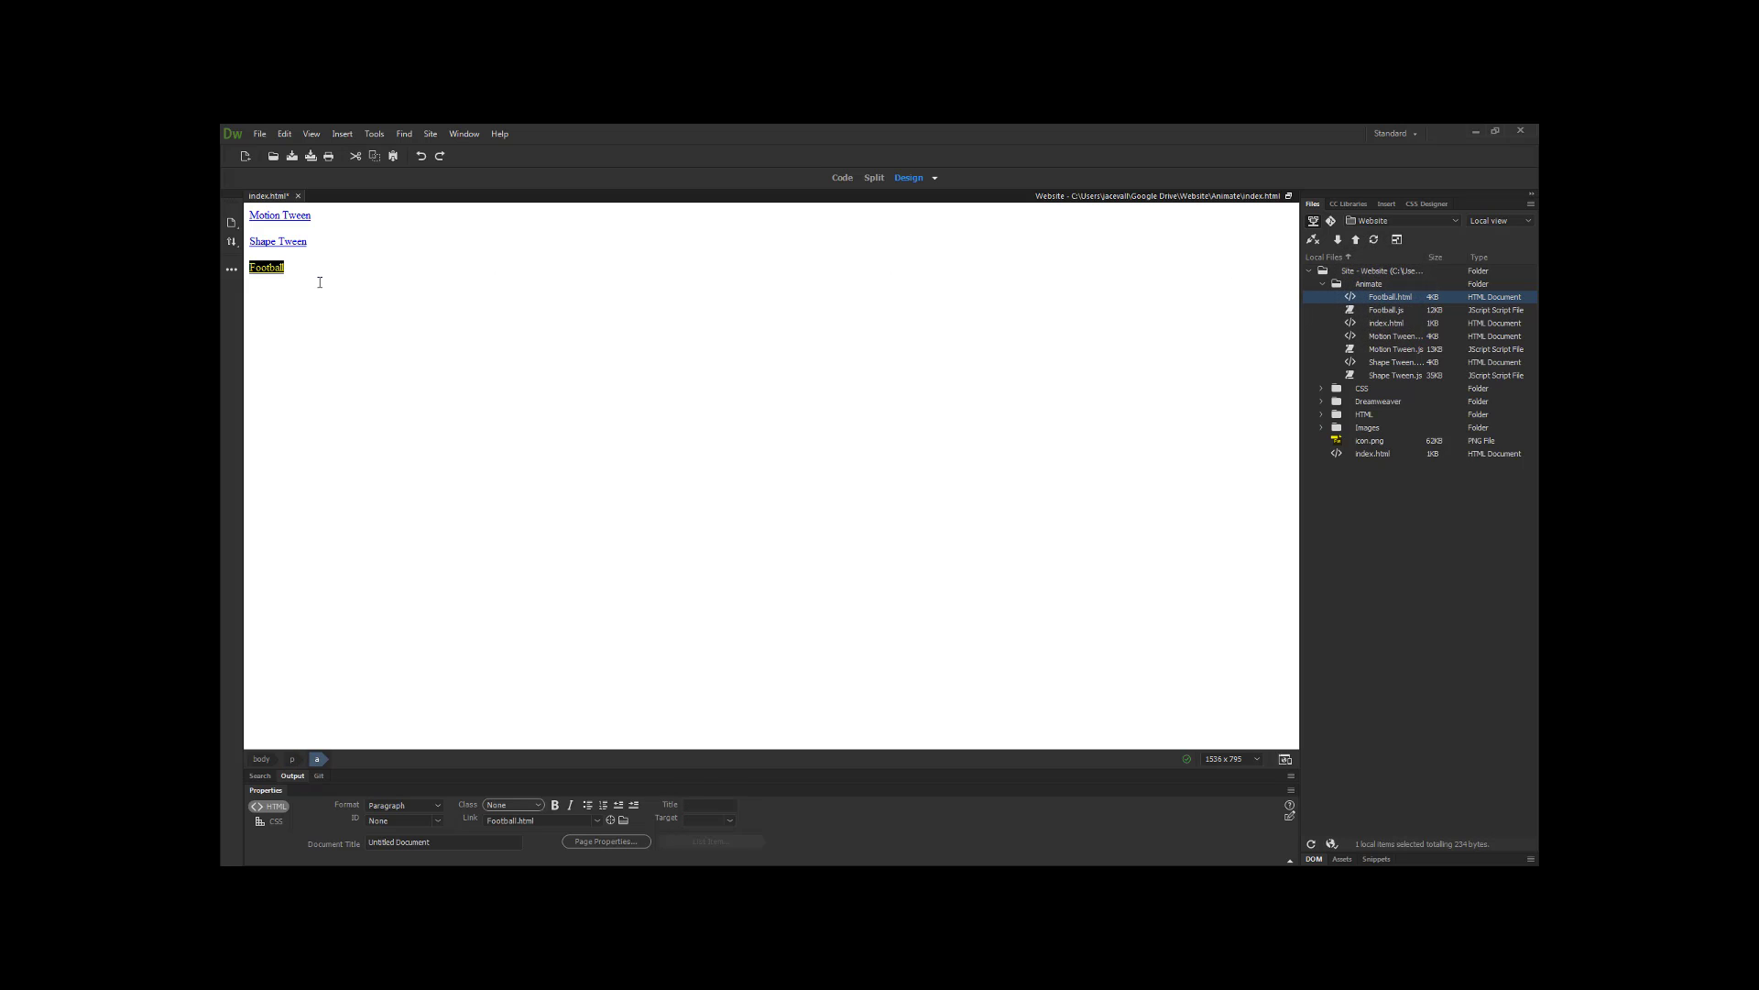
# - Save the edited index.html and upload the site's Animate folder to the web server
pyautogui.click(313, 158)
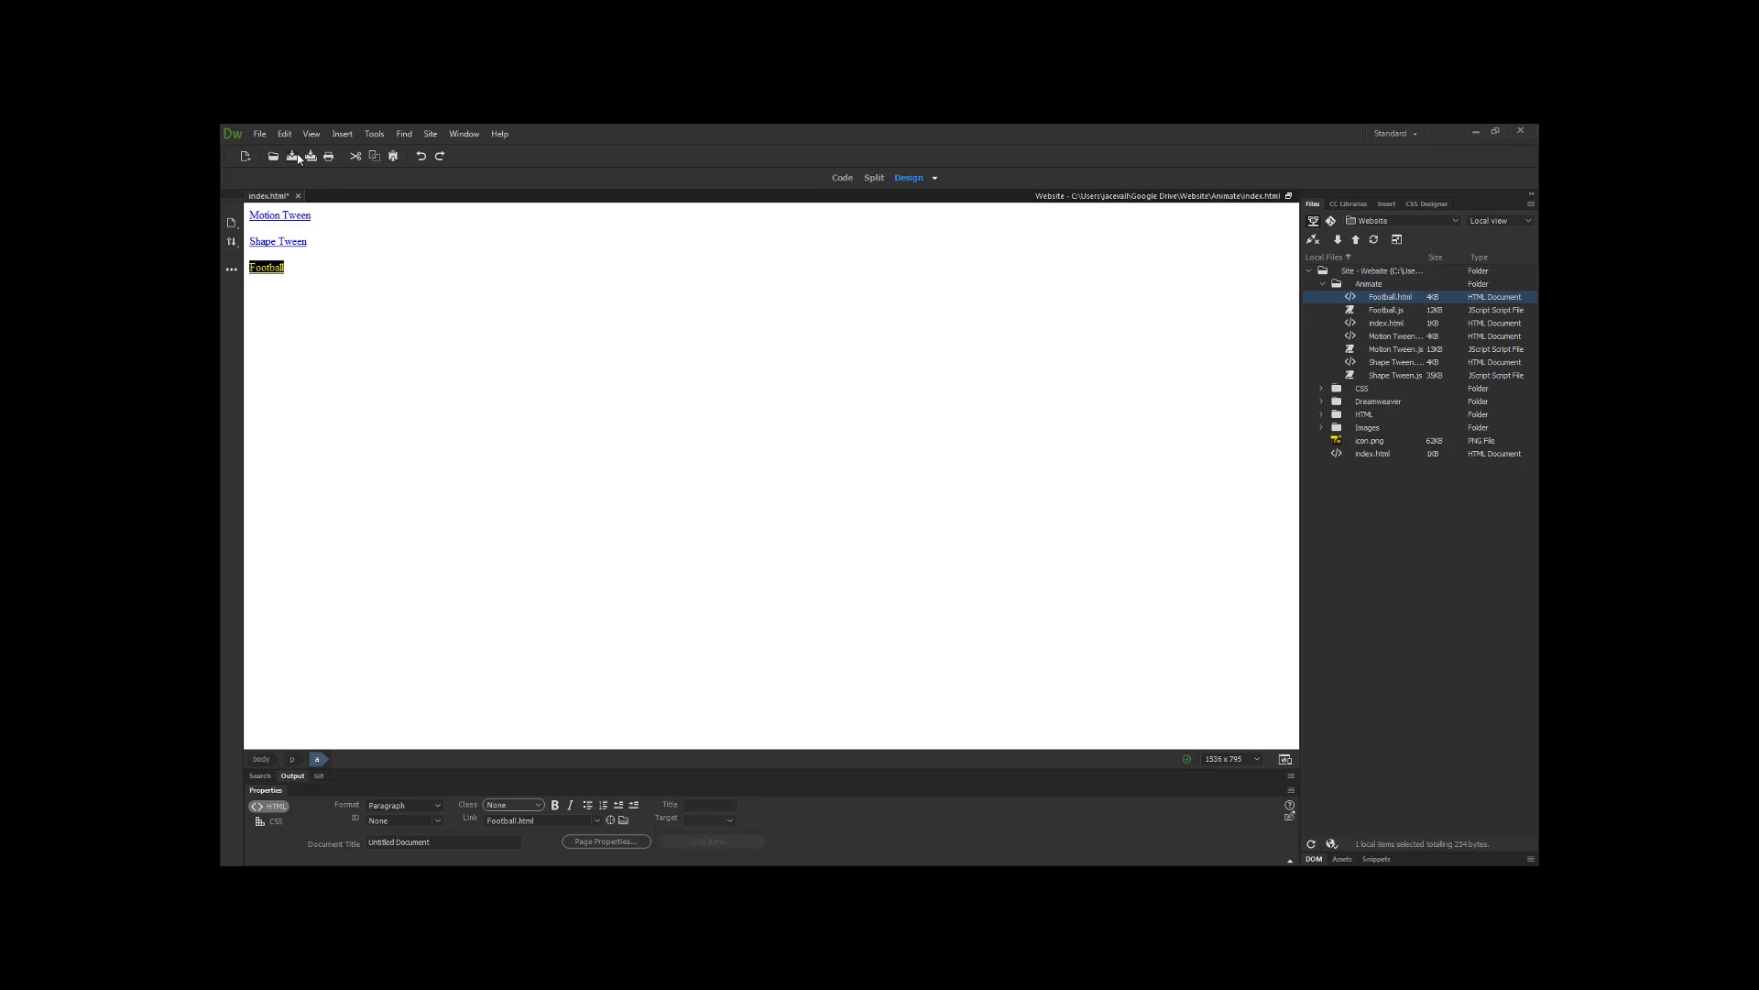
pyautogui.click(1361, 284)
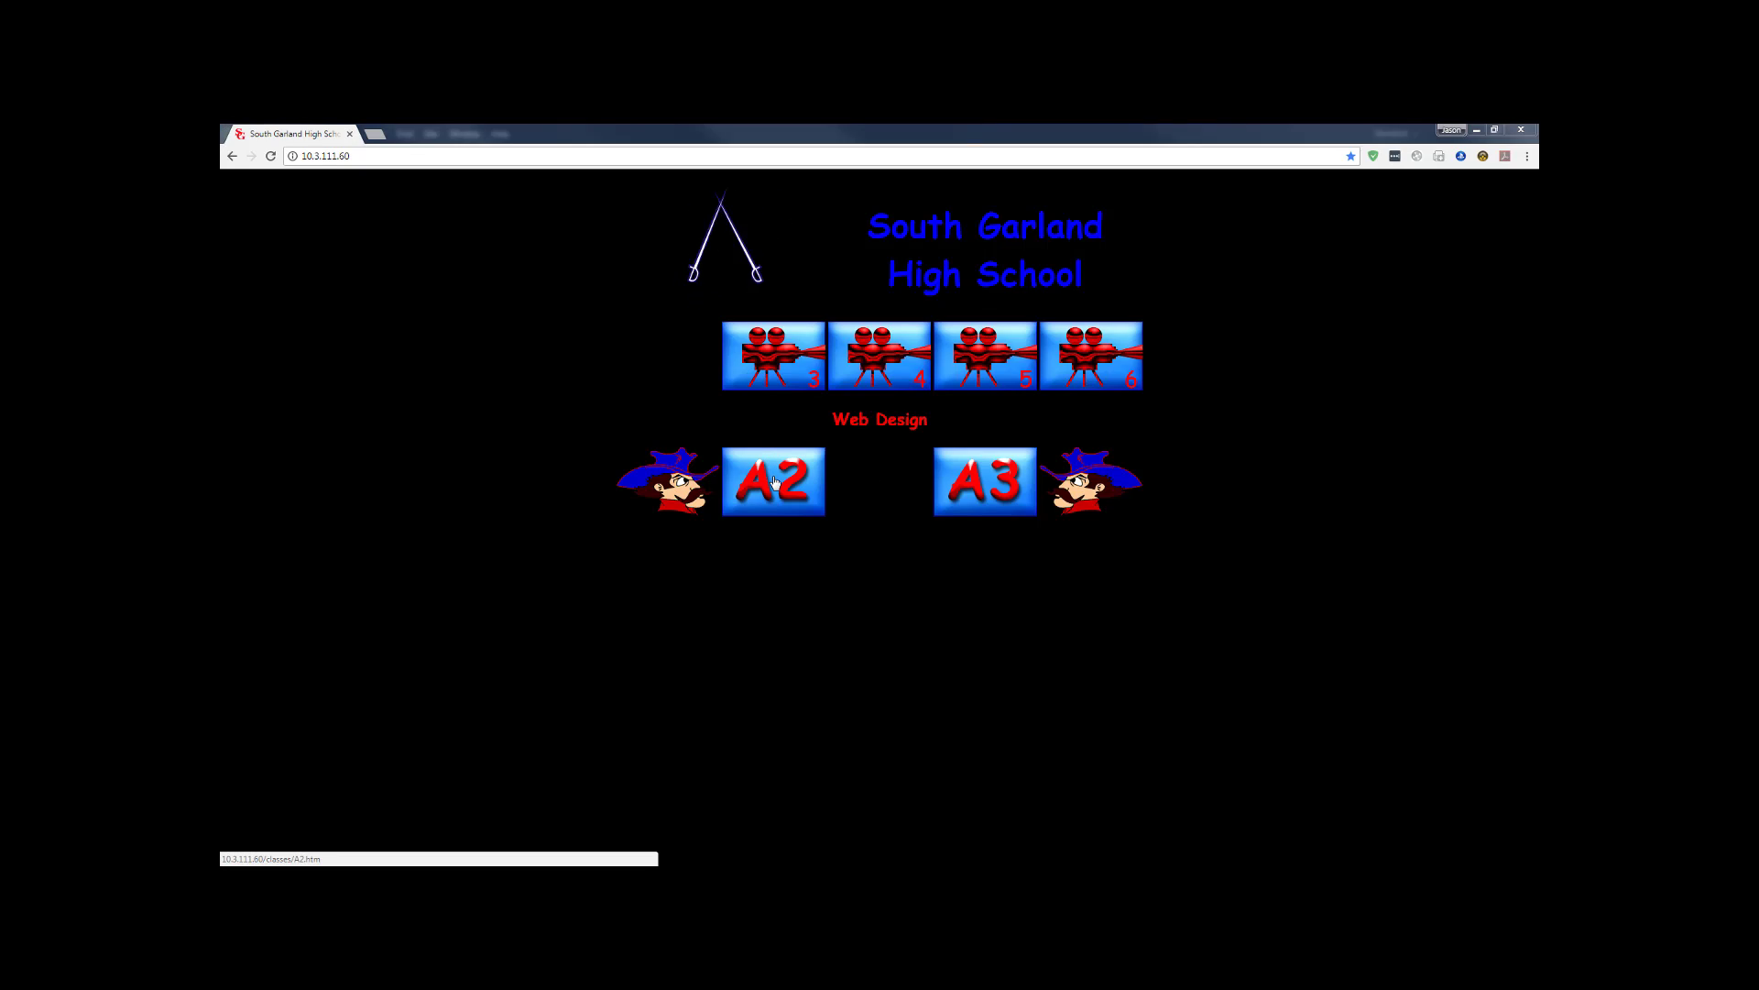
# - In the browser, go through the A2 class page to the Sample Student site's Animate page and view the Football animation
pyautogui.click(769, 484)
pyautogui.click(712, 330)
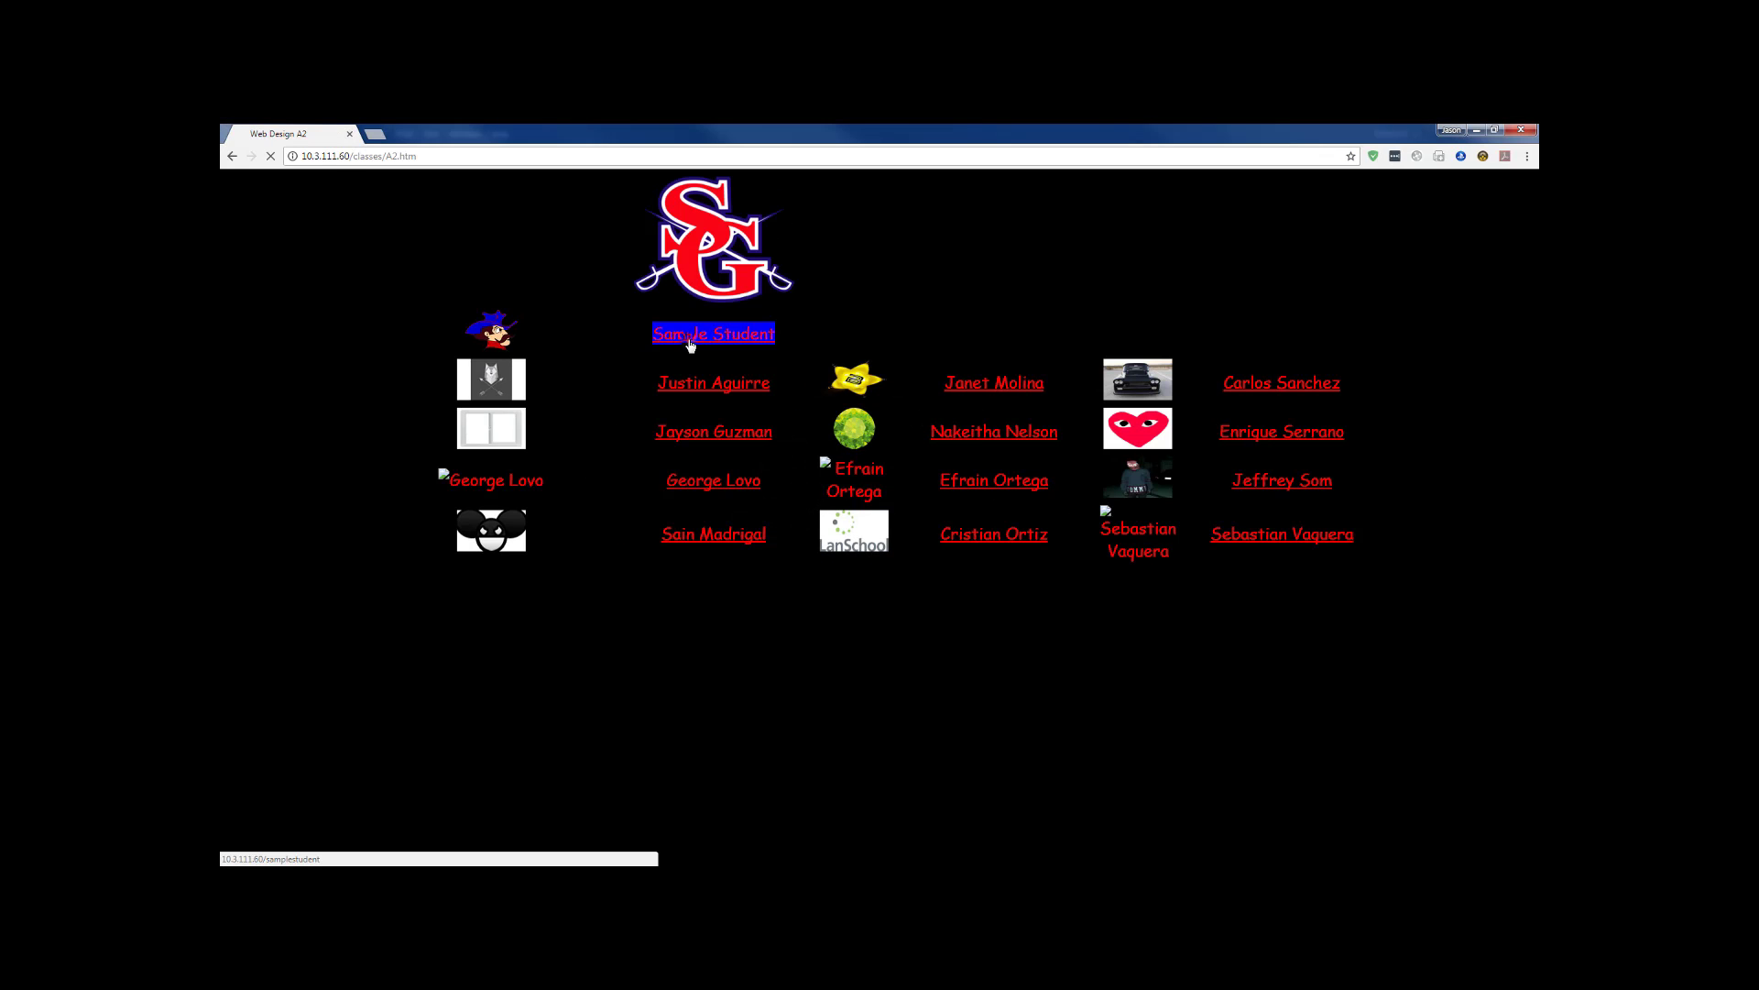
pyautogui.click(891, 641)
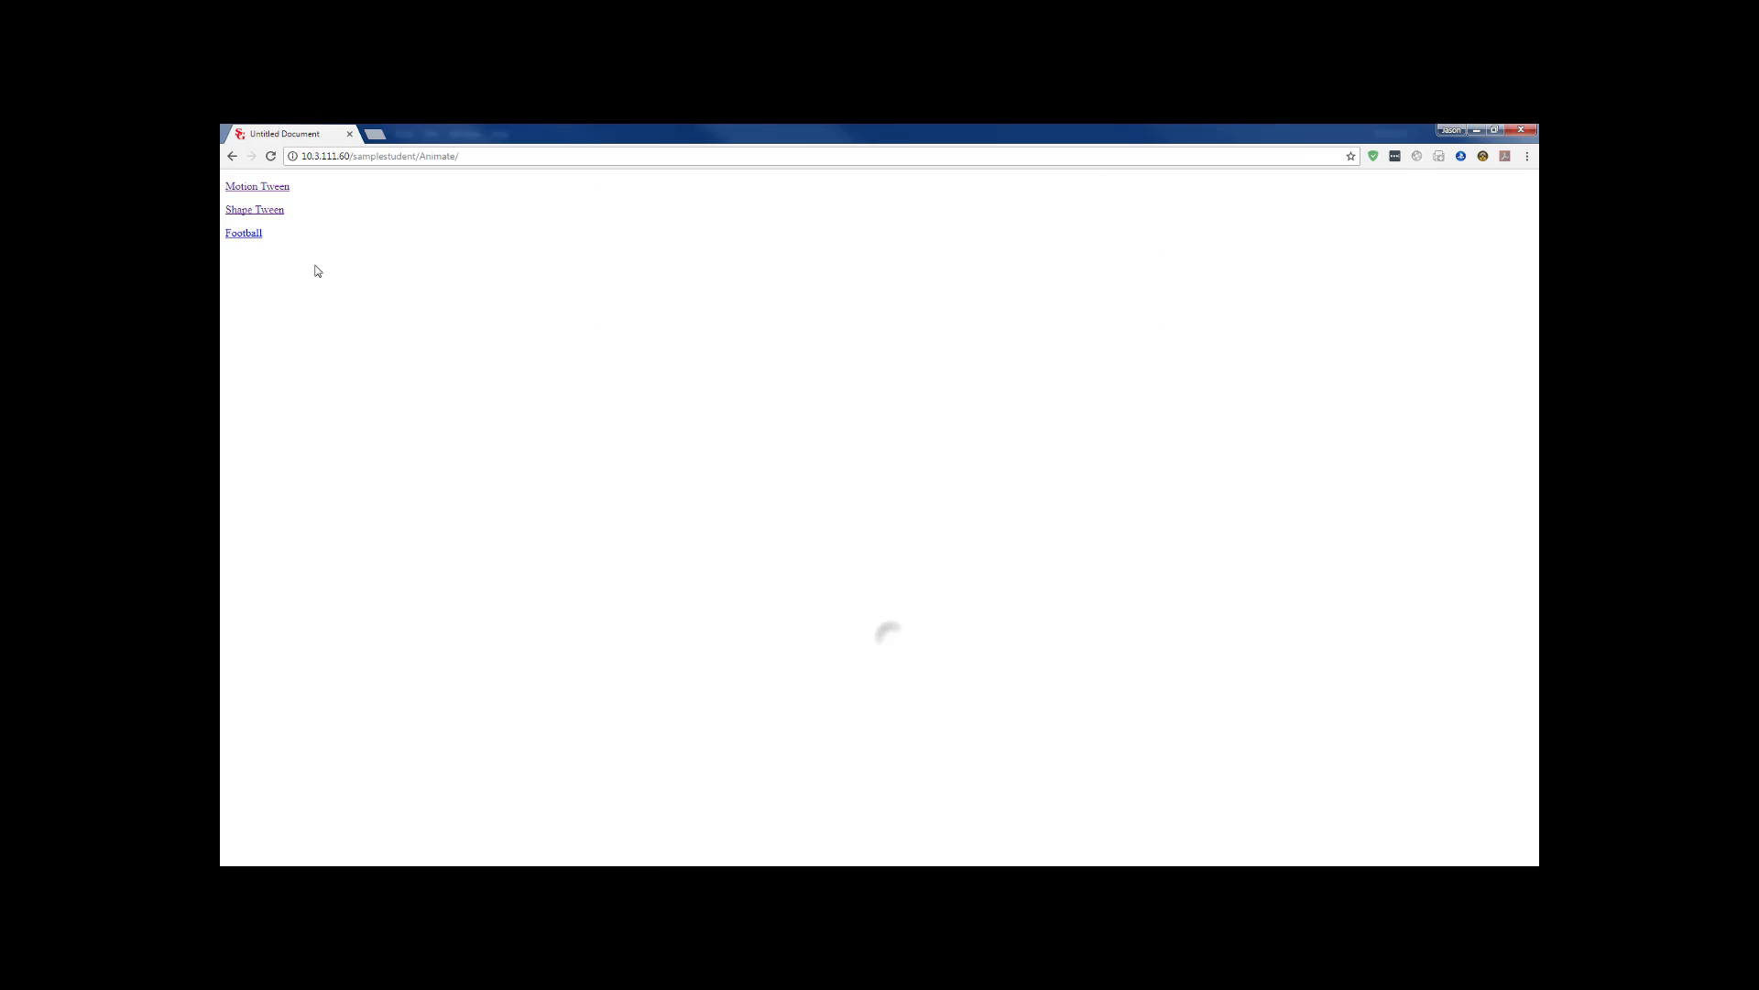
pyautogui.click(250, 235)
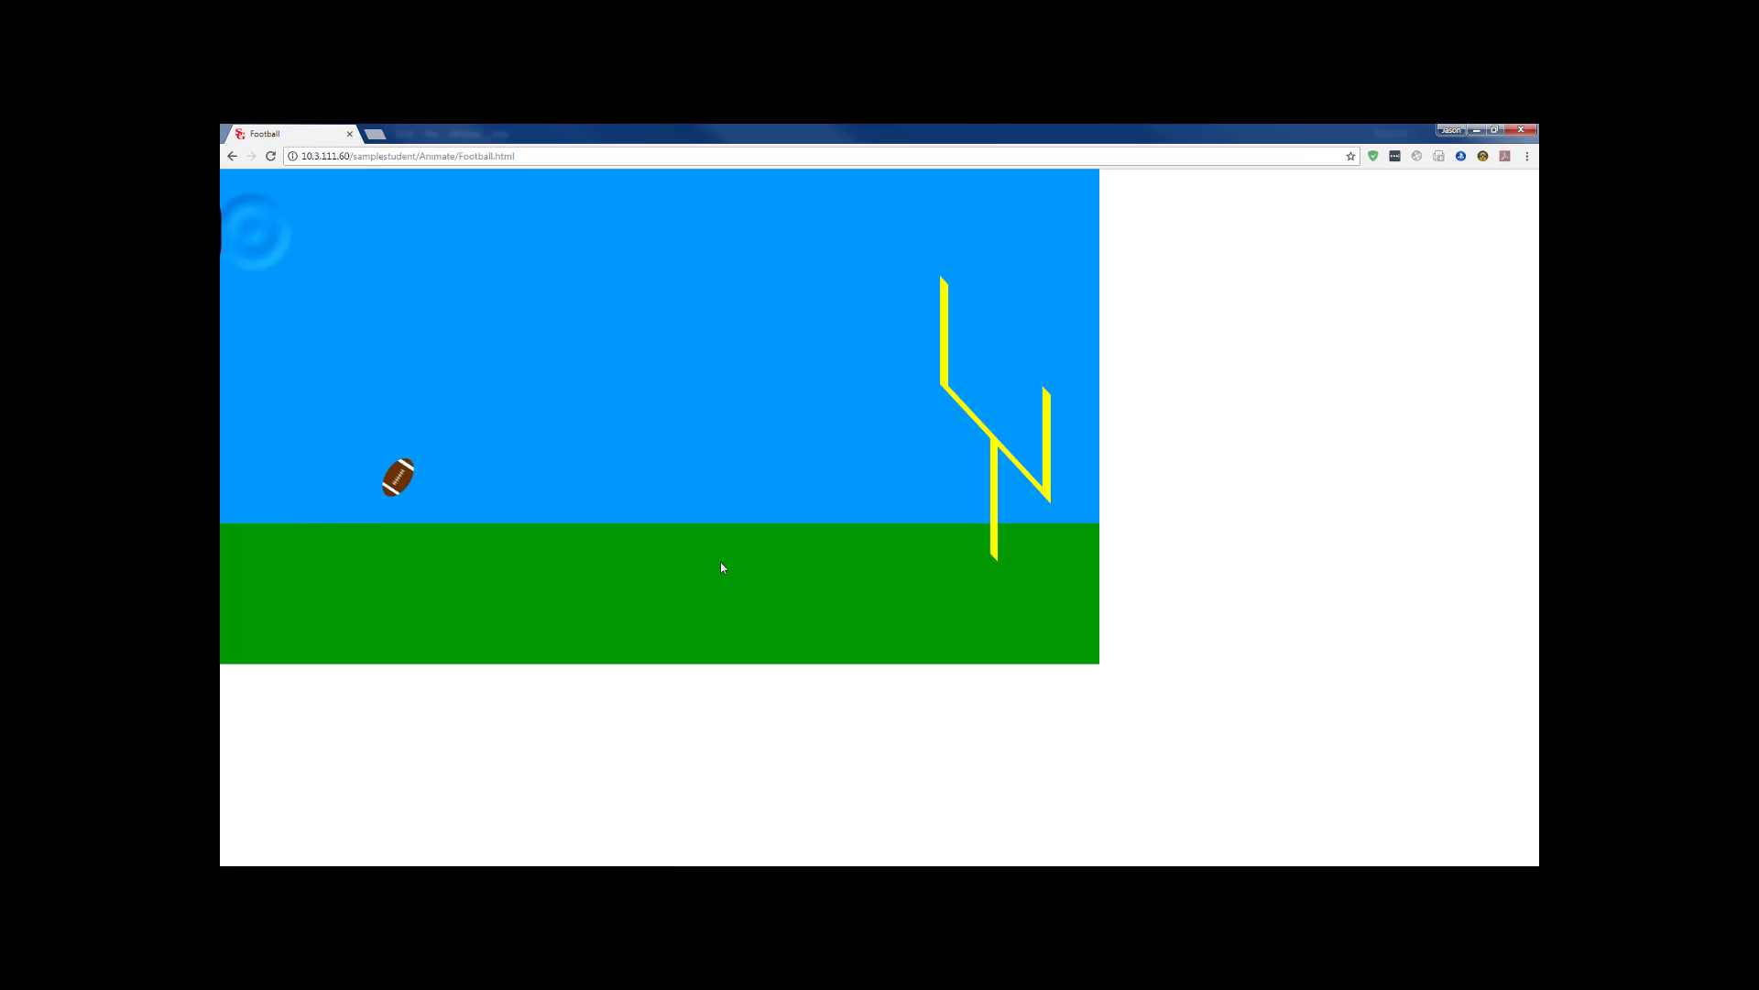